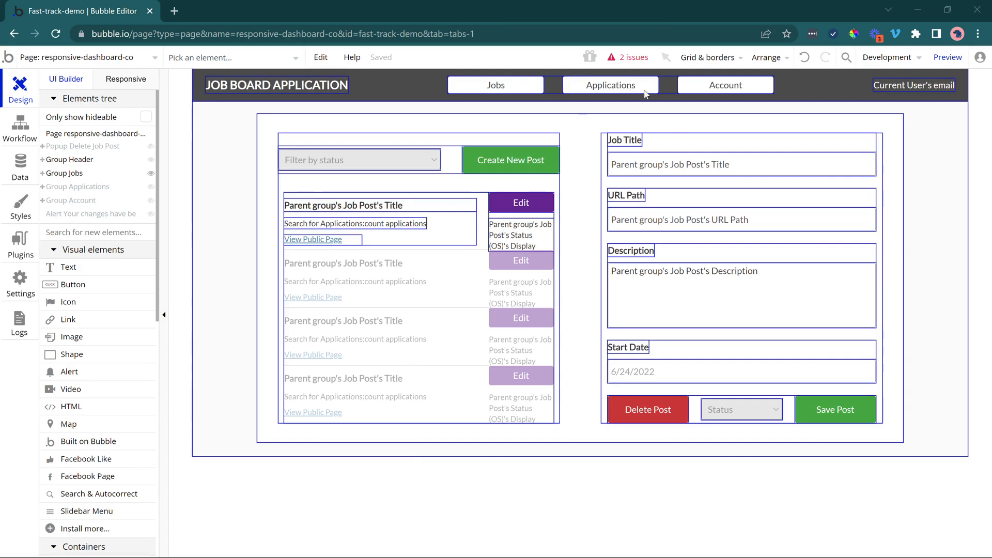
Hide the Jobs group and inspect the Account group's company and personal information forms on the company dashboard page.
click(152, 174)
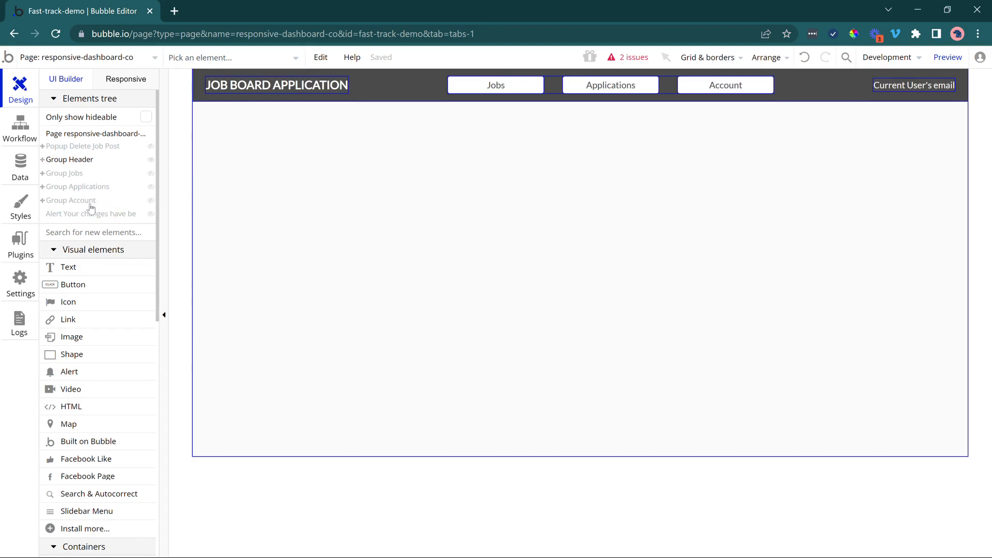
click(82, 200)
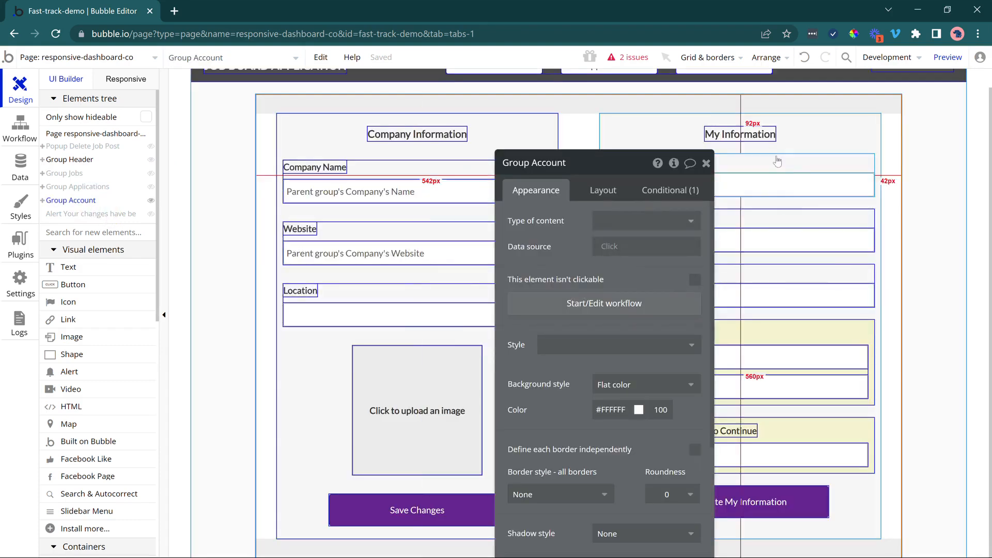
click(706, 163)
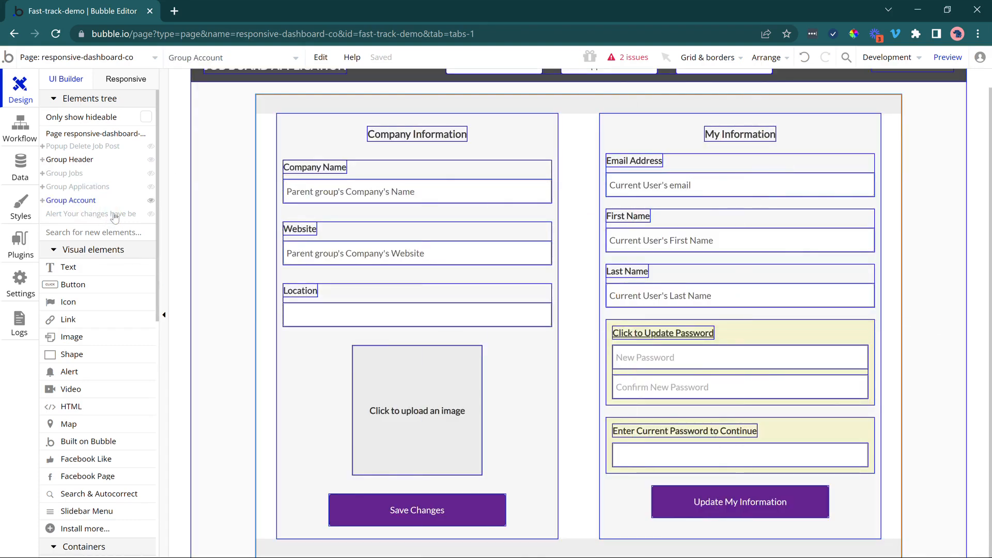
click(150, 201)
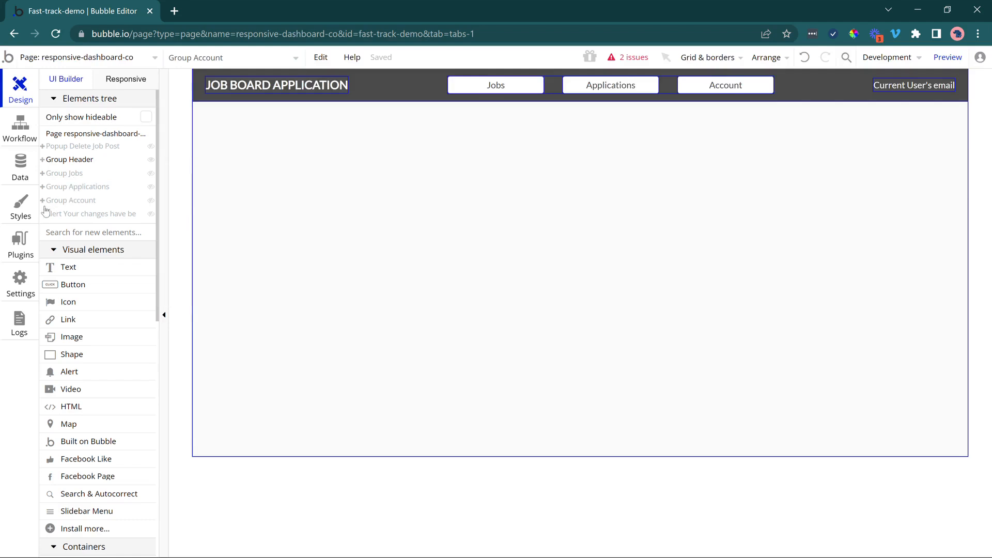
mouse_move(52, 206)
mouse_move(93, 192)
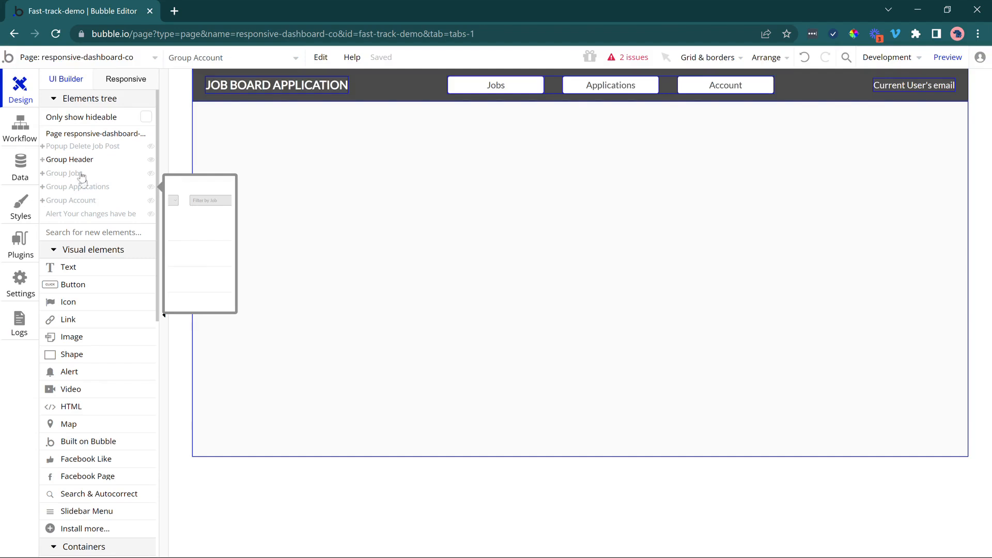
mouse_move(150, 166)
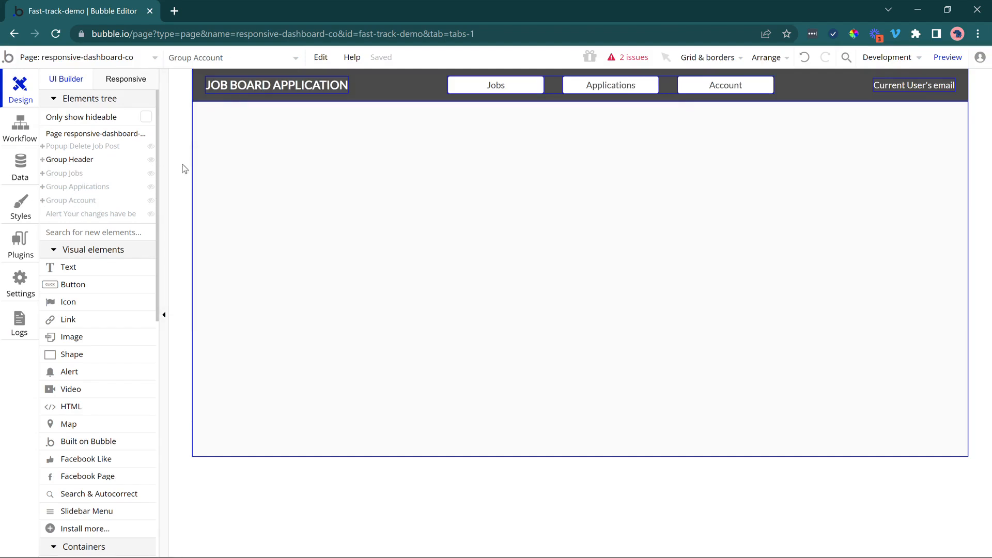
Clone the responsive-dashboard-co page as a new page named responsive-dash-applicant.
right_click(176, 148)
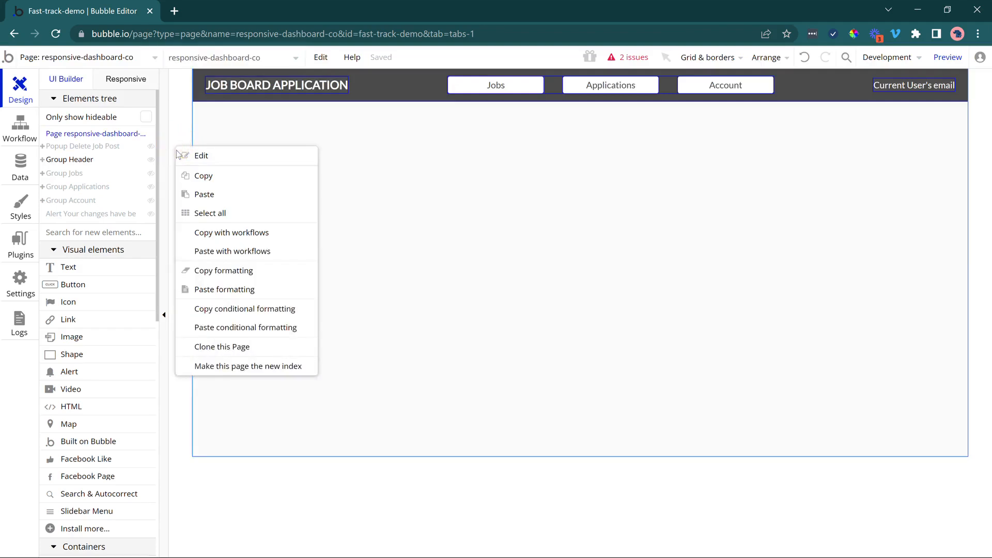
click(215, 349)
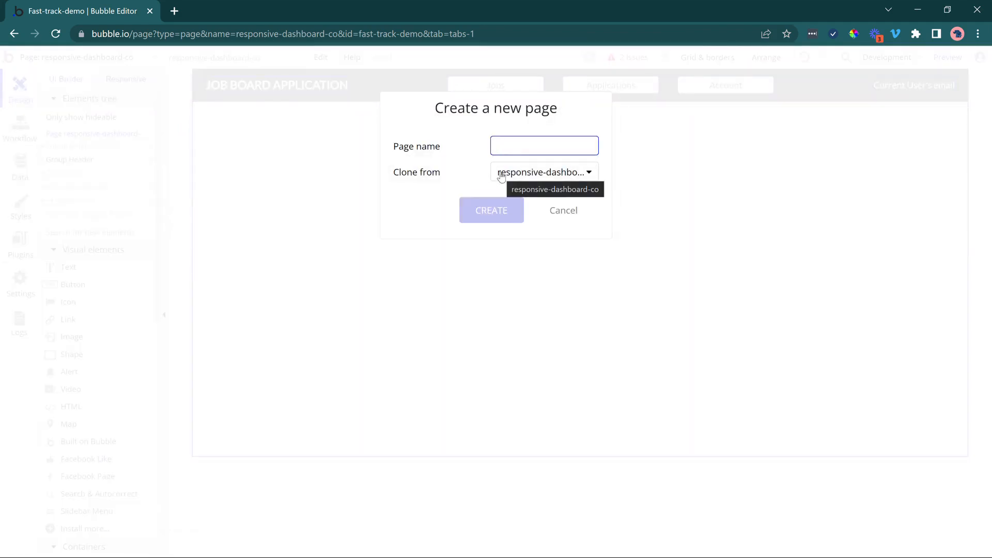
text(respons)
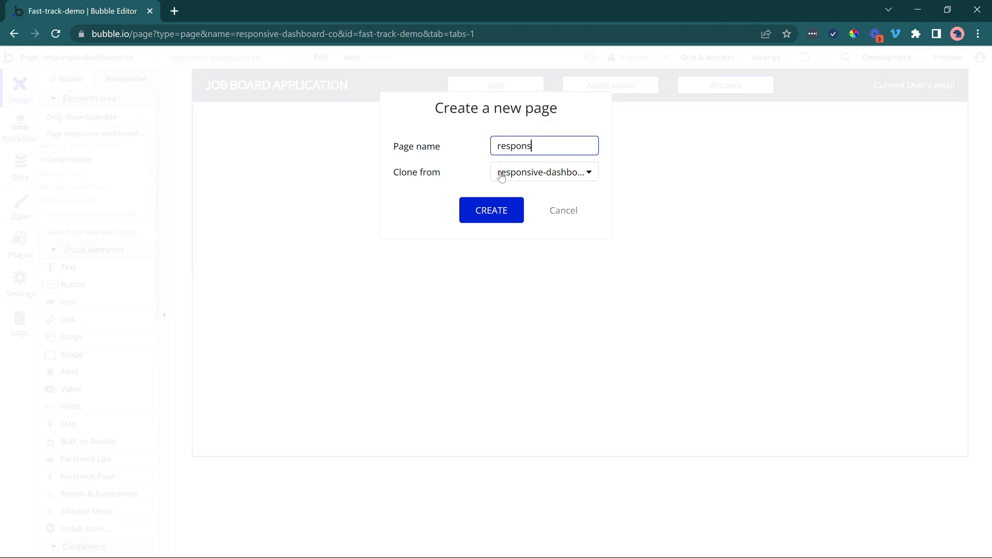
text(ive-dash-applicatn)
key(BackSpace)
key(BackSpace)
text(nt)
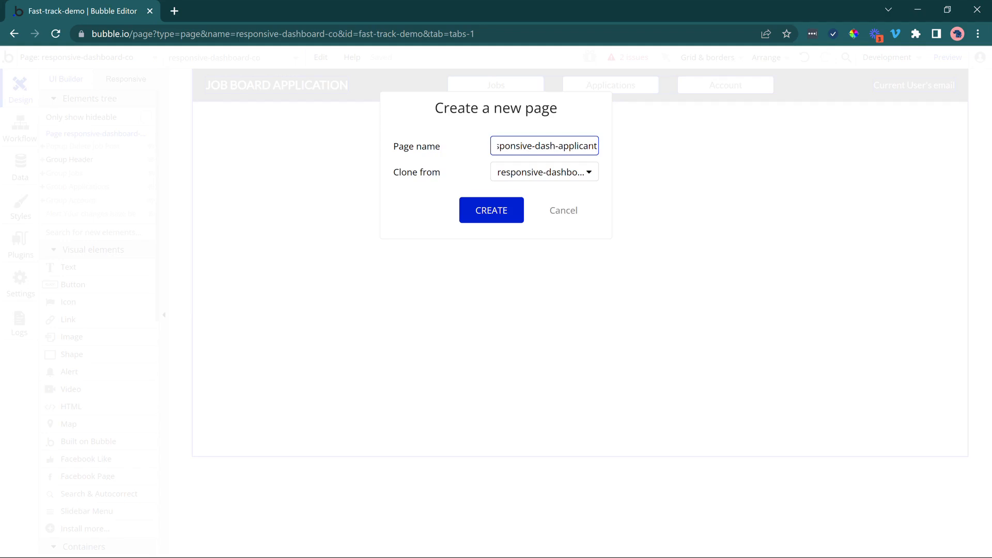
click(497, 213)
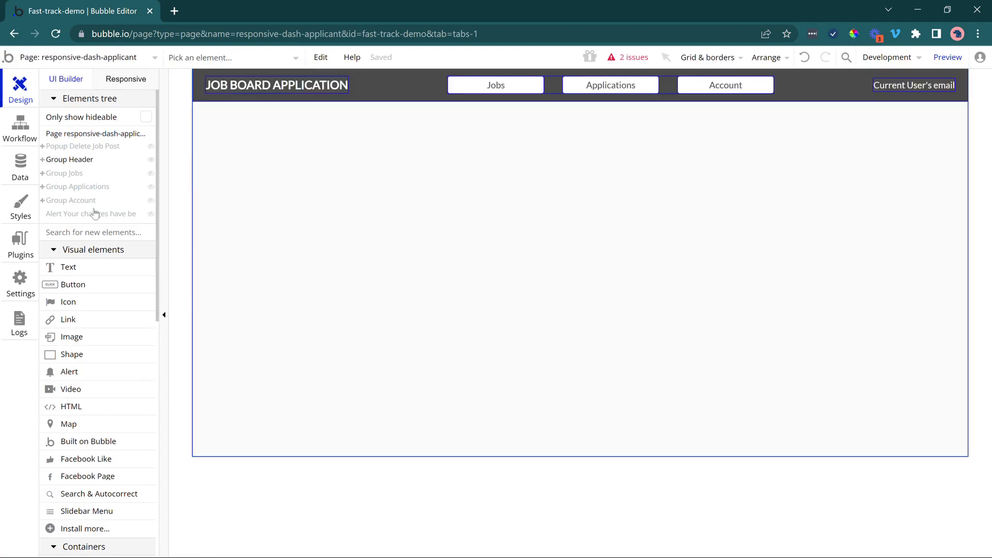
Delete the Group Jobs element and the Jobs button in the header from the applicant page.
click(66, 173)
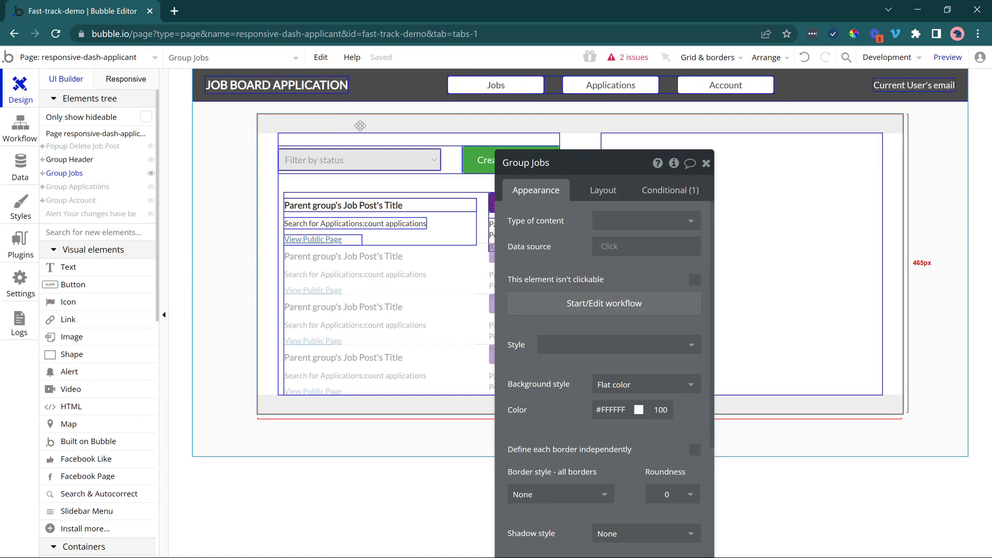
key(Delete)
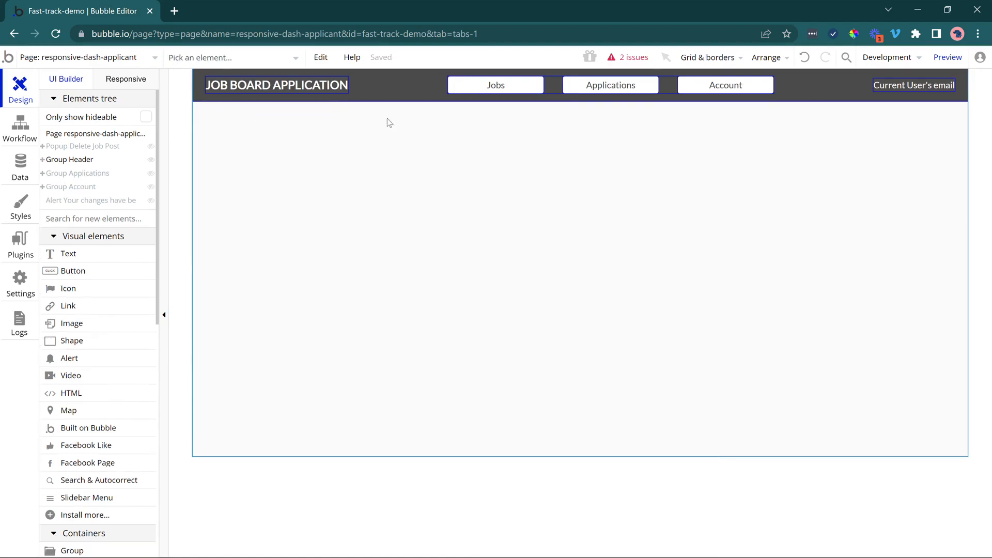
double_click(473, 92)
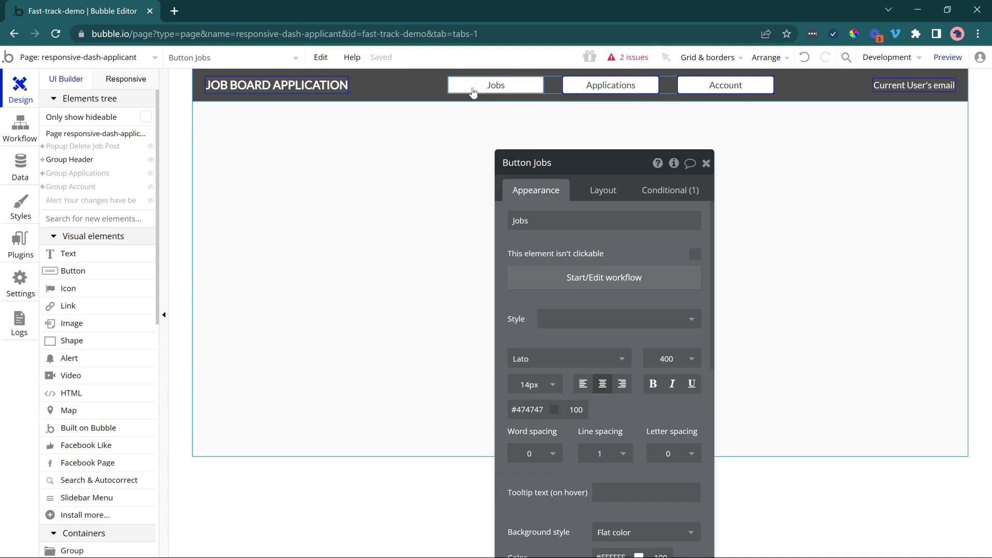
key(Delete)
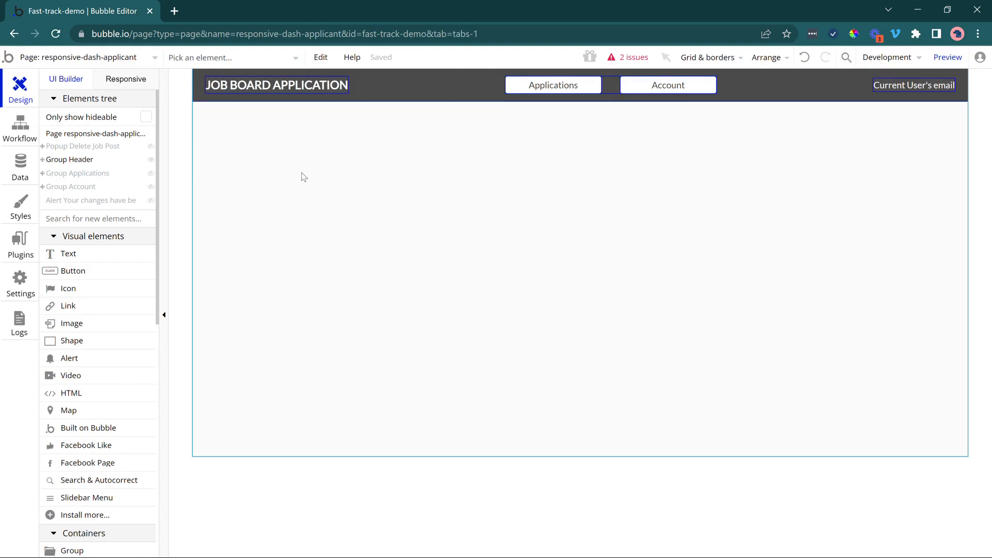
Show Group Applications and its nested Group View Application on the canvas, keeping the property editor clear of the layout.
click(79, 173)
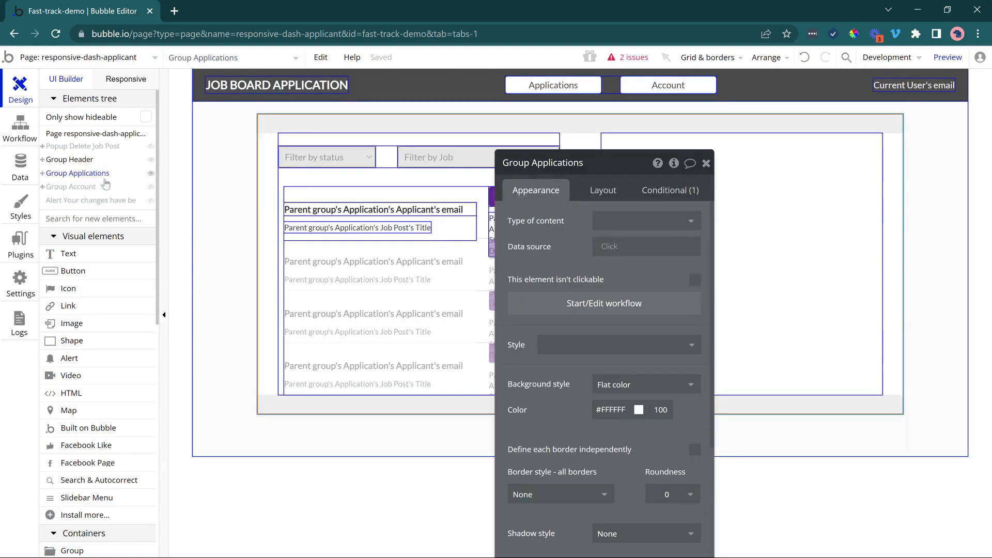
drag(562, 251, 153, 397)
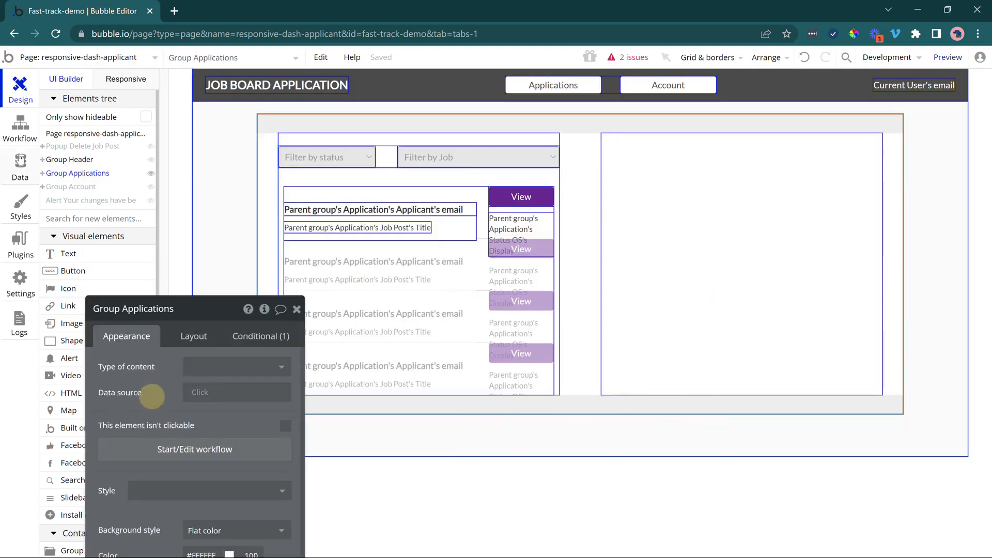
click(42, 173)
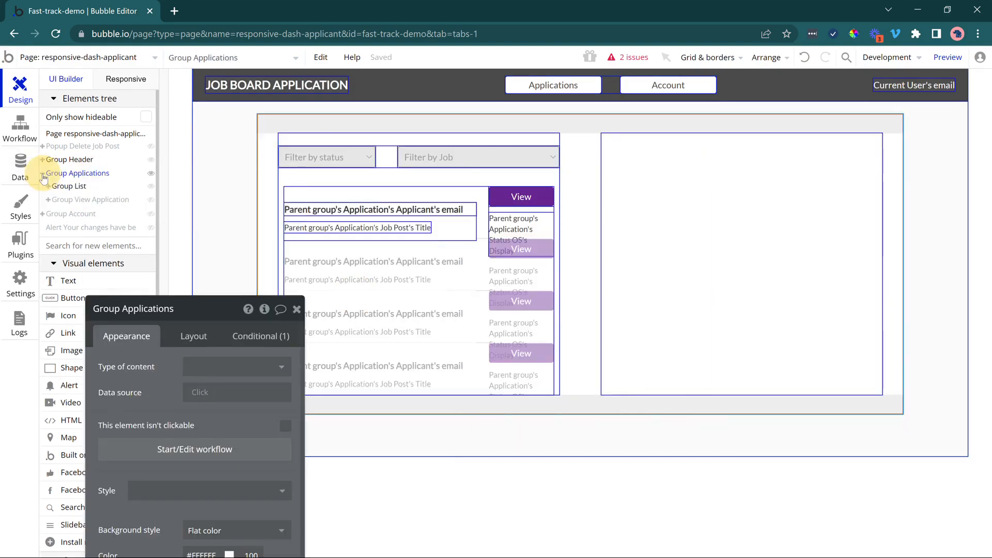
click(67, 201)
drag(146, 336, 98, 151)
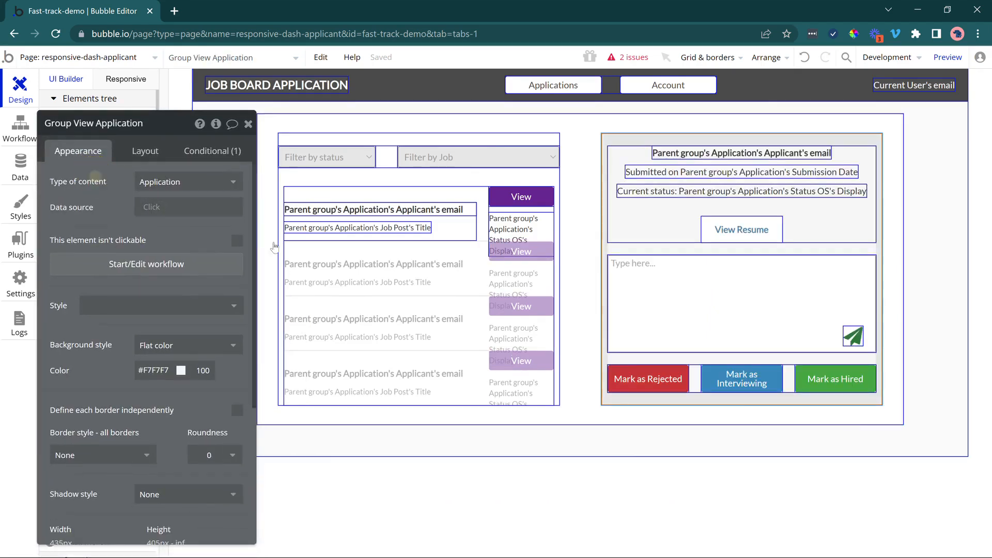
Remove the Company constraint from the RG Applications repeating group's Search for Applications data source.
click(358, 288)
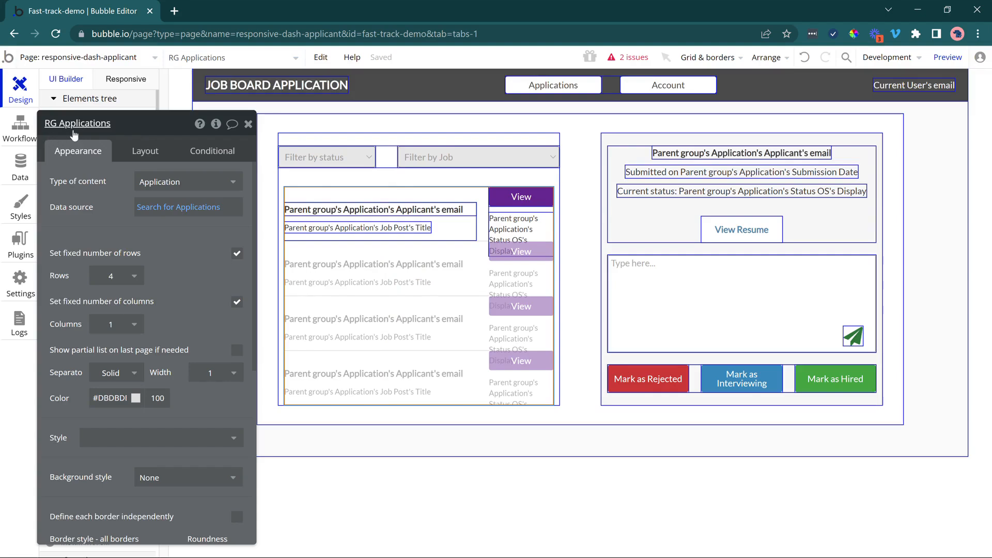
drag(78, 185, 109, 179)
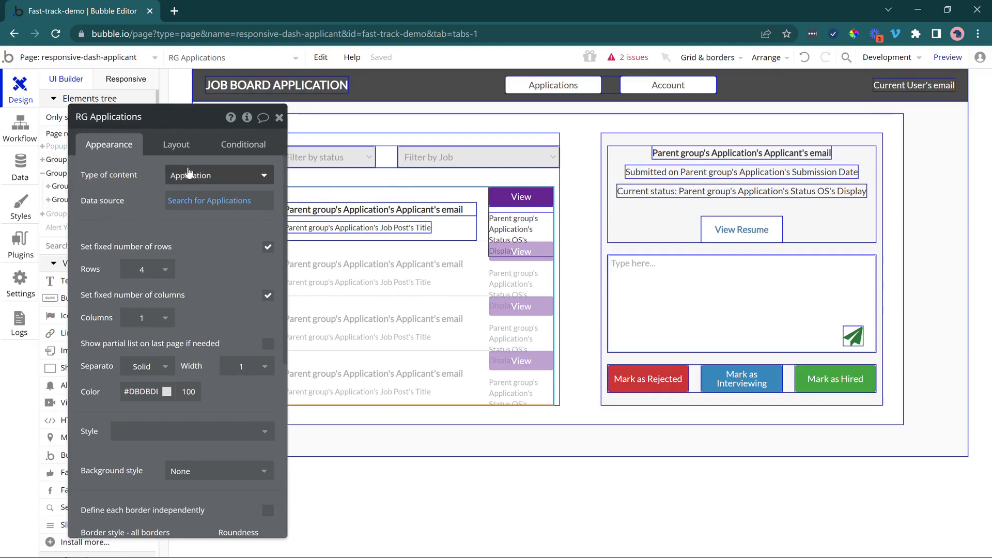
click(202, 202)
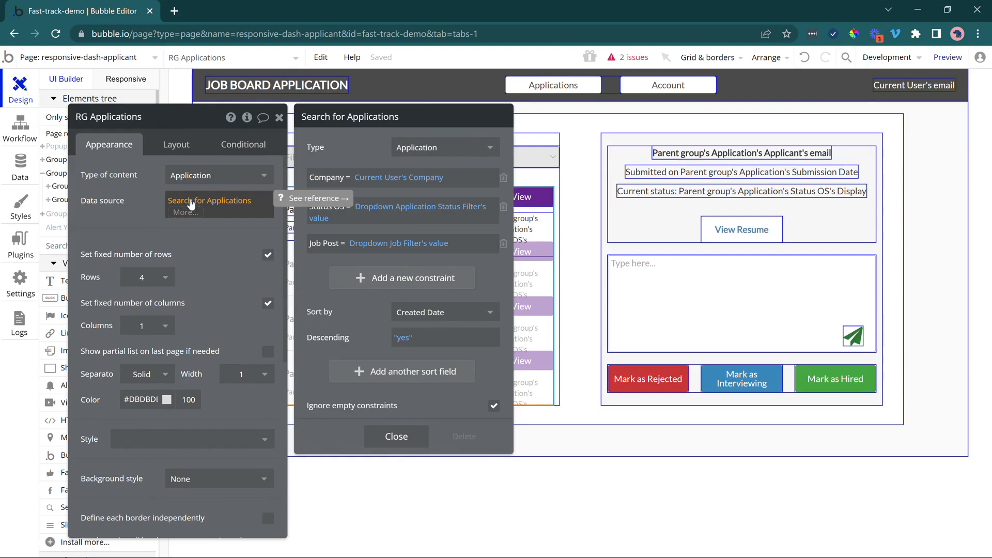
click(503, 179)
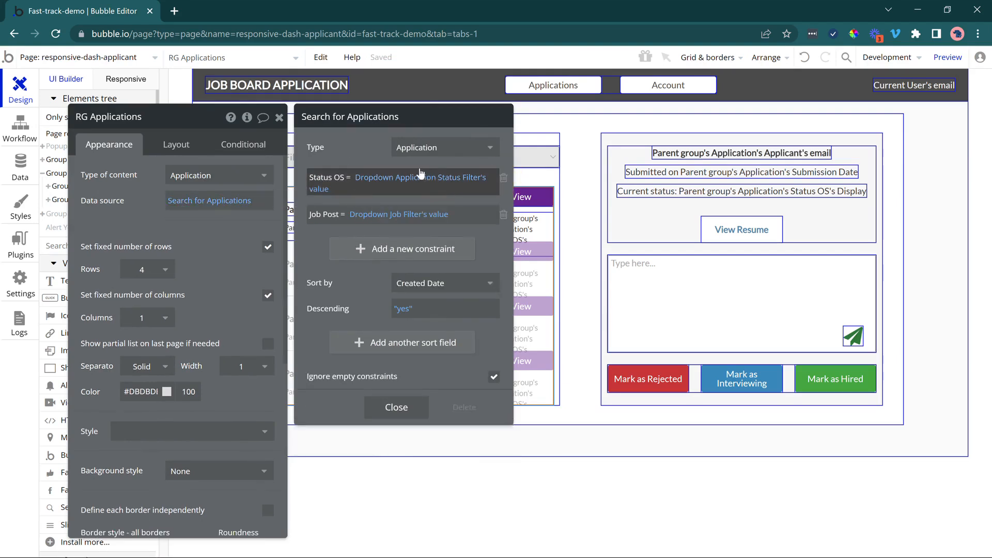
Add the constraint Applicant = Current User to the RG Applications search and close its settings.
click(356, 247)
mouse_move(373, 182)
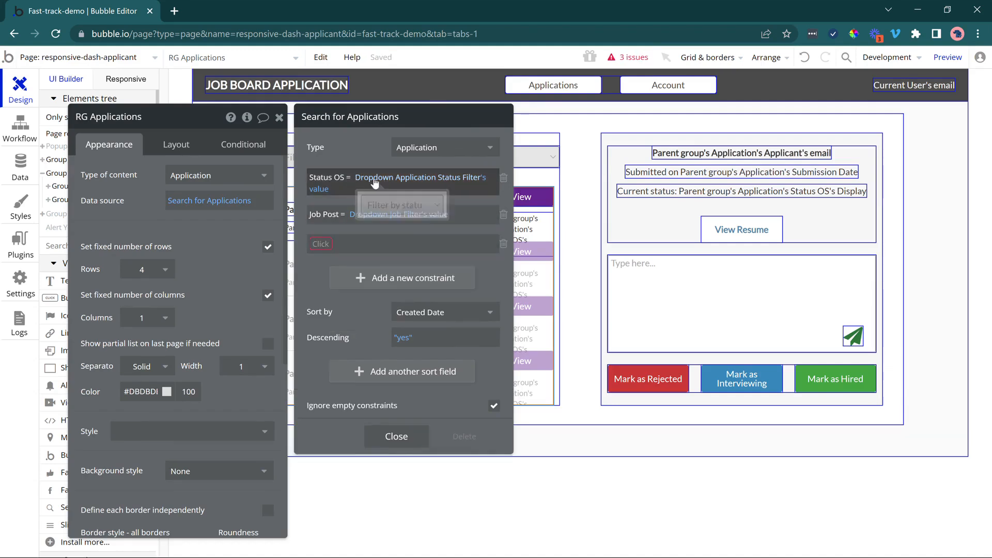
mouse_move(407, 216)
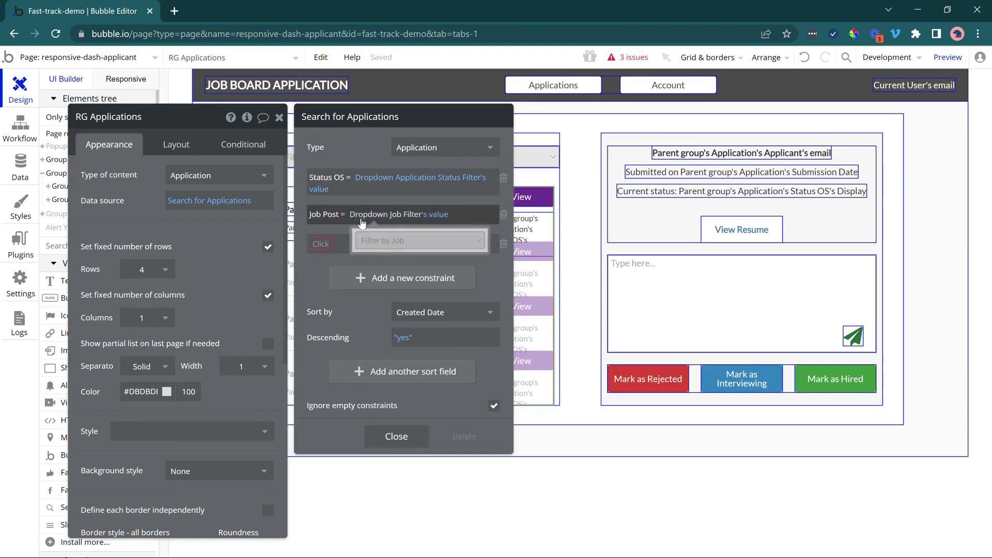
click(326, 243)
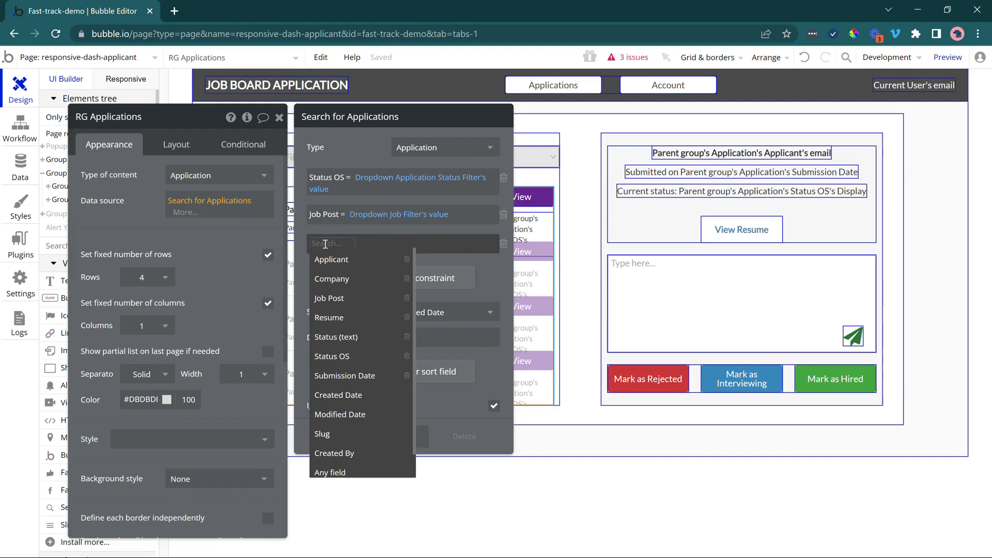
click(331, 260)
click(349, 245)
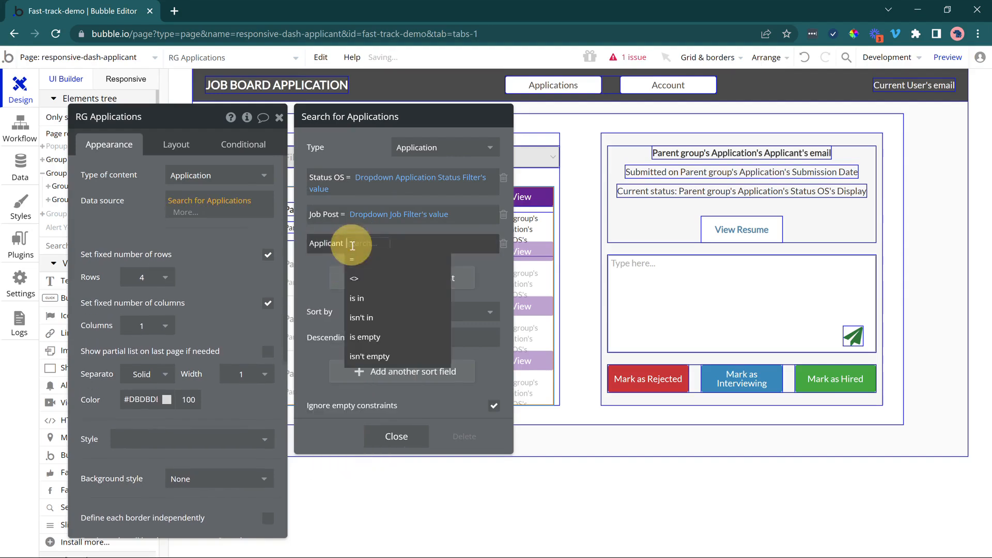
click(359, 253)
click(366, 254)
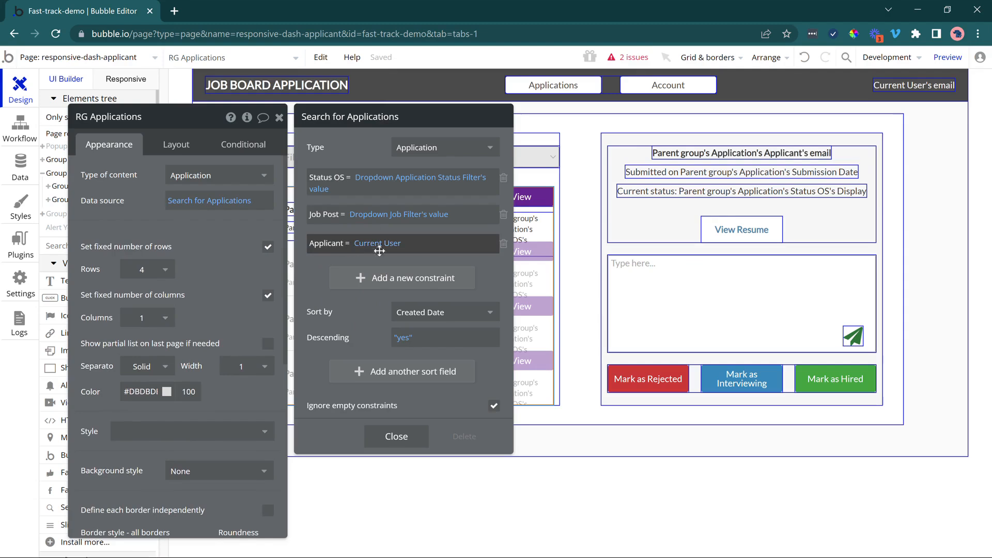
click(401, 435)
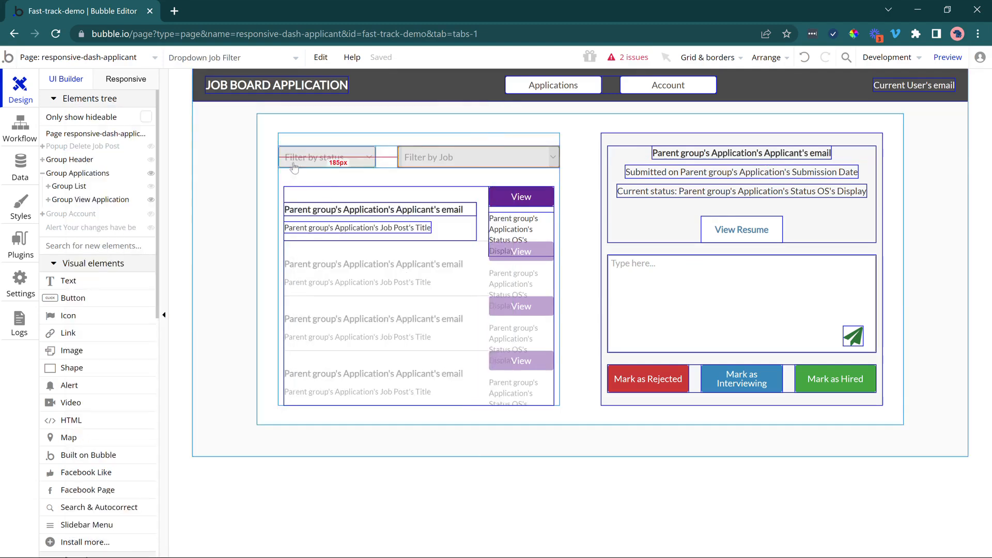
Review the options of the Application Status OS option set that relate to the applications status filter.
click(346, 161)
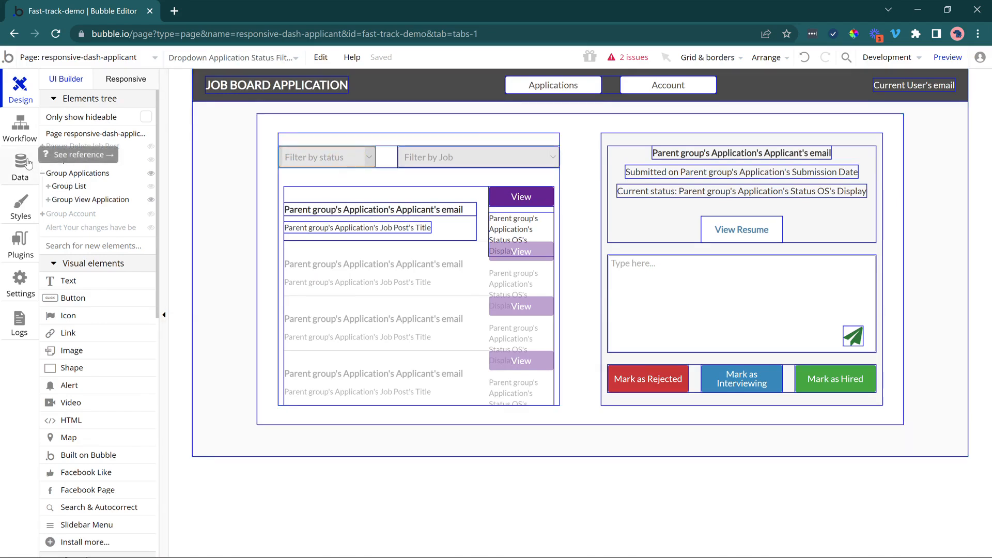
click(29, 164)
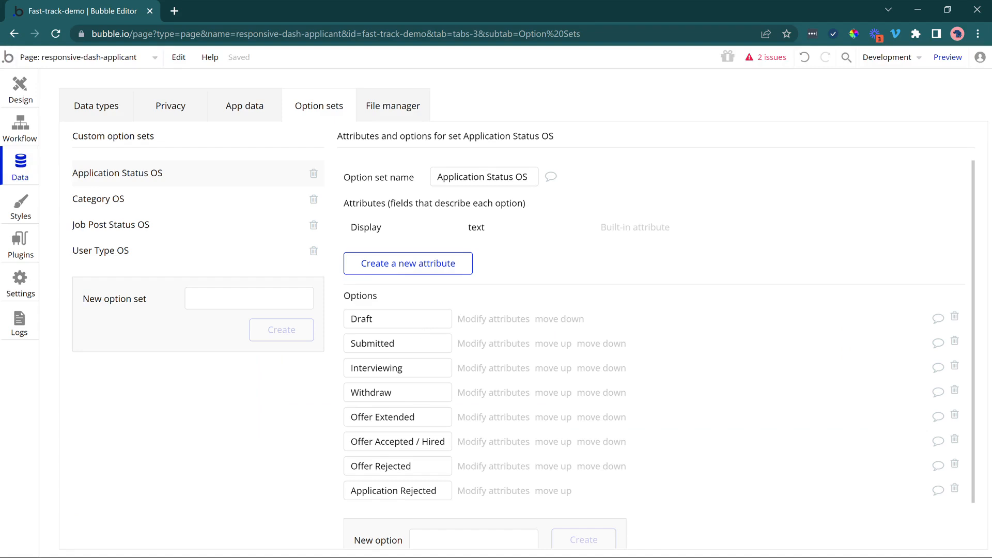
drag(357, 319, 404, 368)
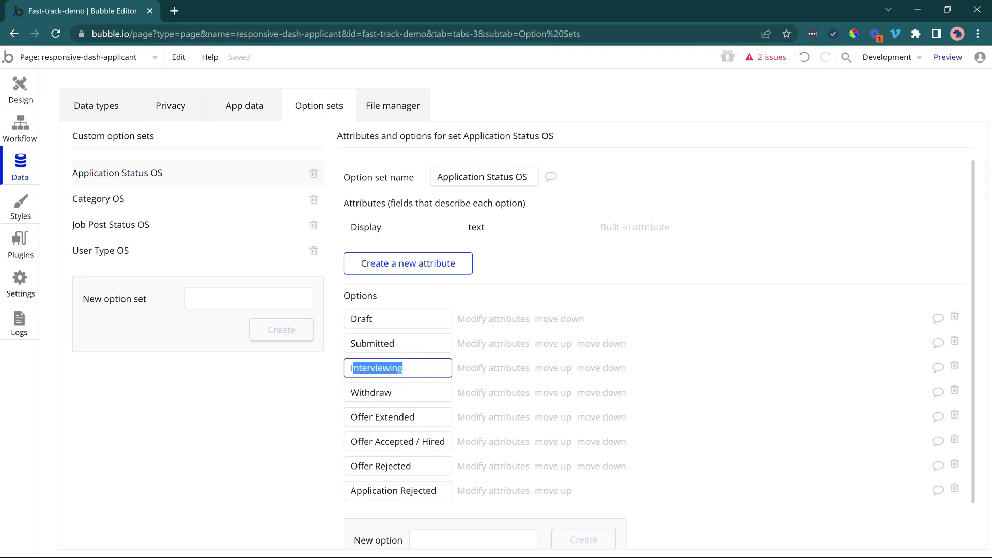
drag(364, 417, 439, 441)
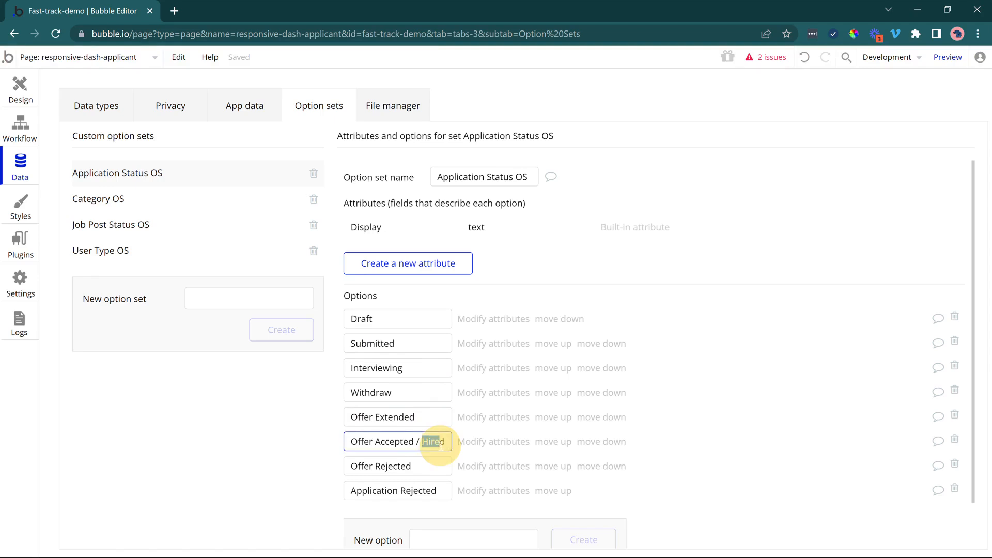
drag(385, 490, 411, 490)
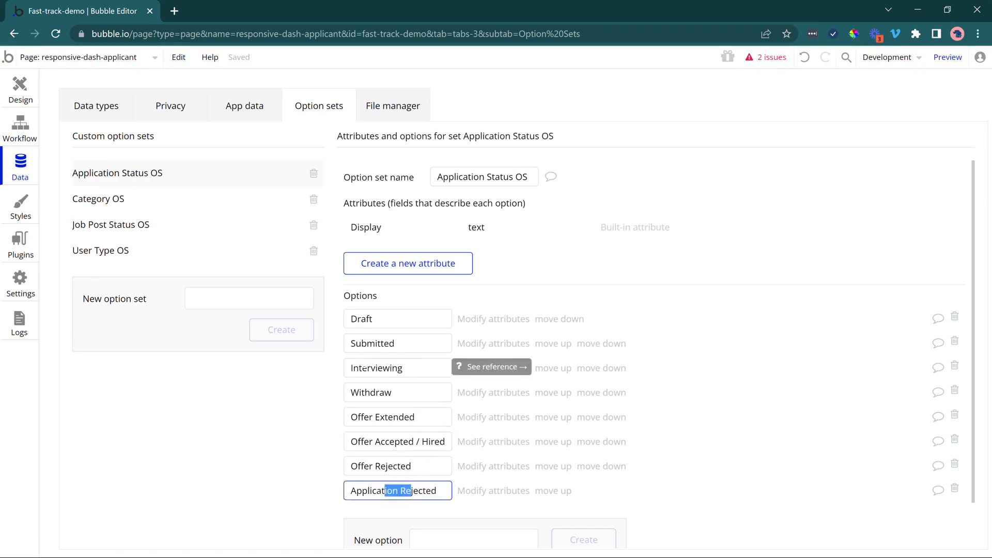
drag(352, 392, 384, 392)
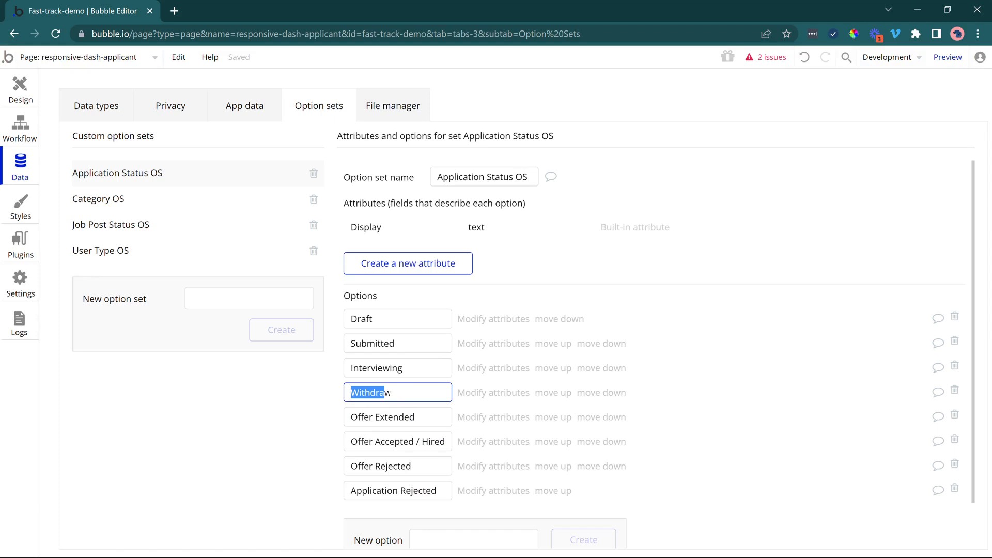
Read through the Withdraw and rejection options of Application Status OS, and return to the page design.
drag(351, 441, 393, 458)
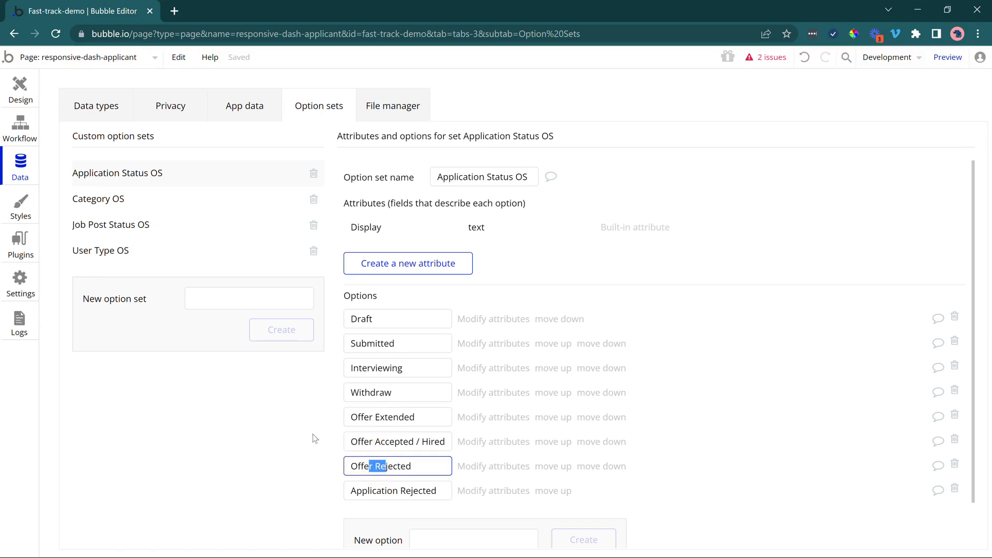
click(287, 436)
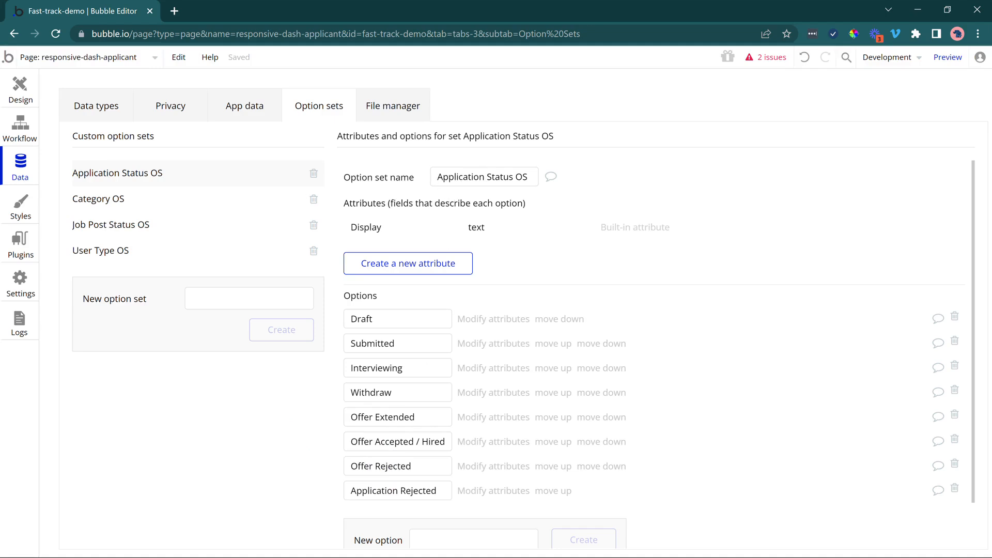
click(21, 85)
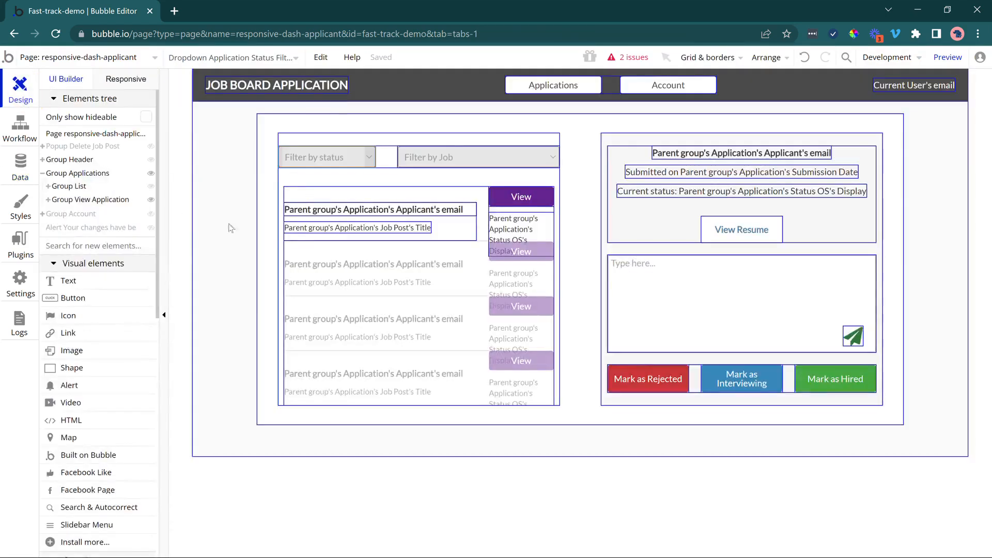
Check the status filter constraint in the RG Applications repeating group's Search for Applications, and close its settings.
double_click(418, 287)
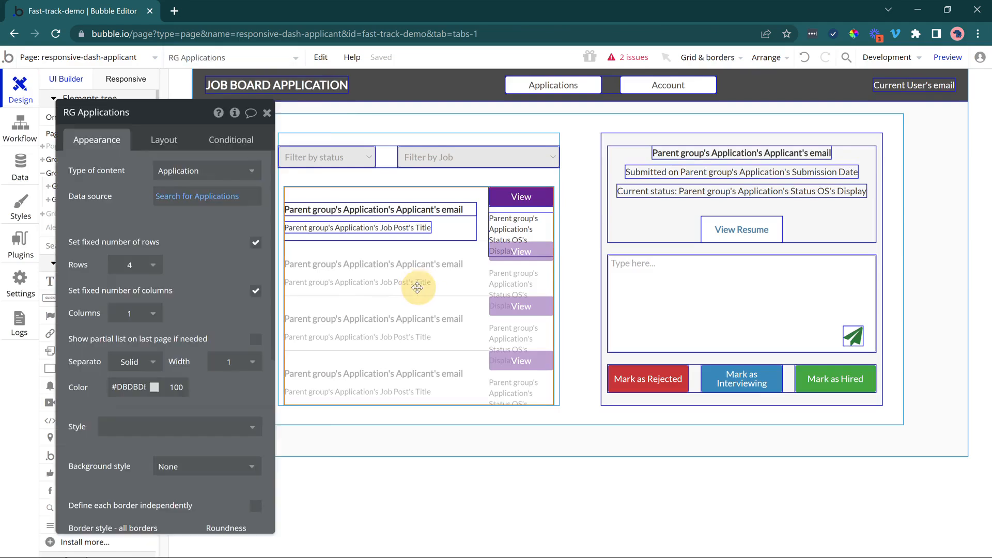
click(218, 205)
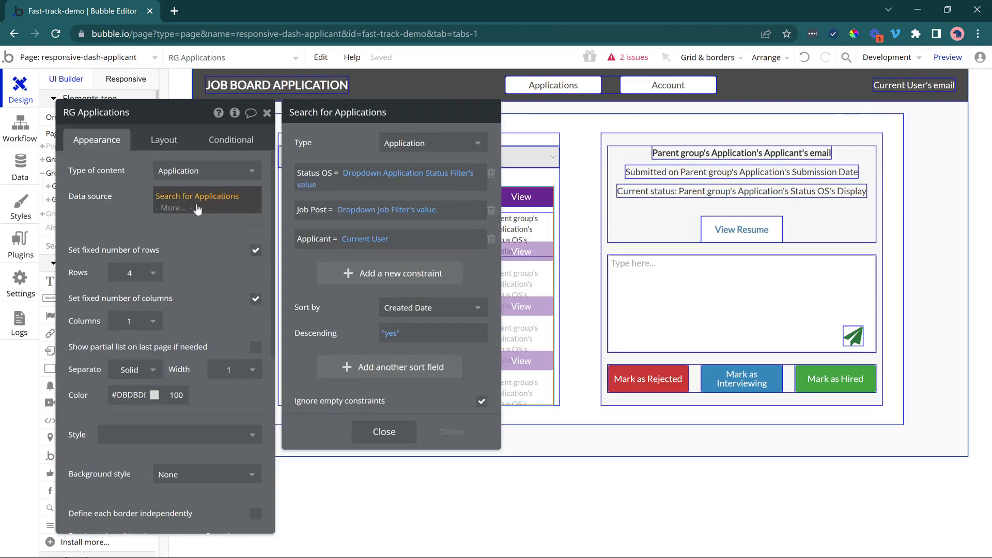
click(364, 175)
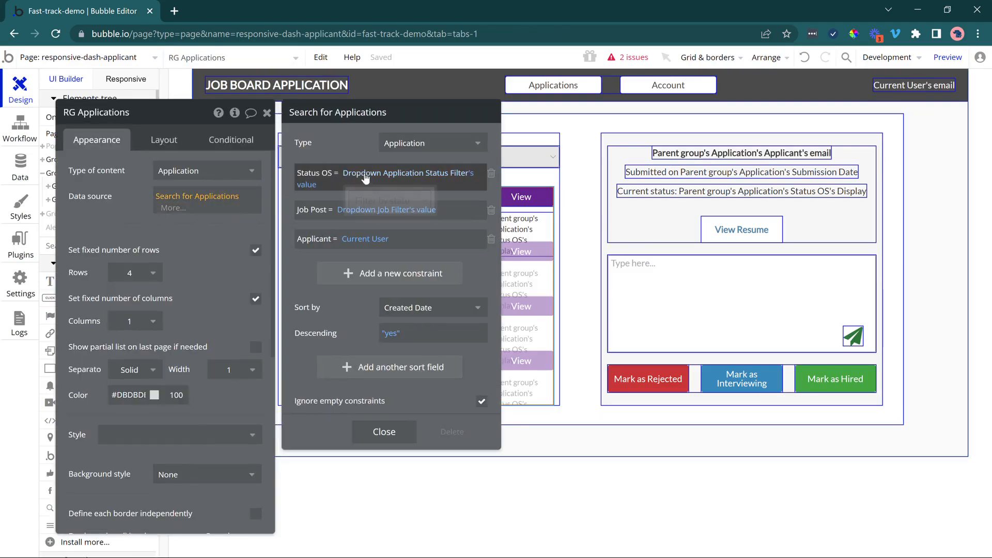
click(367, 152)
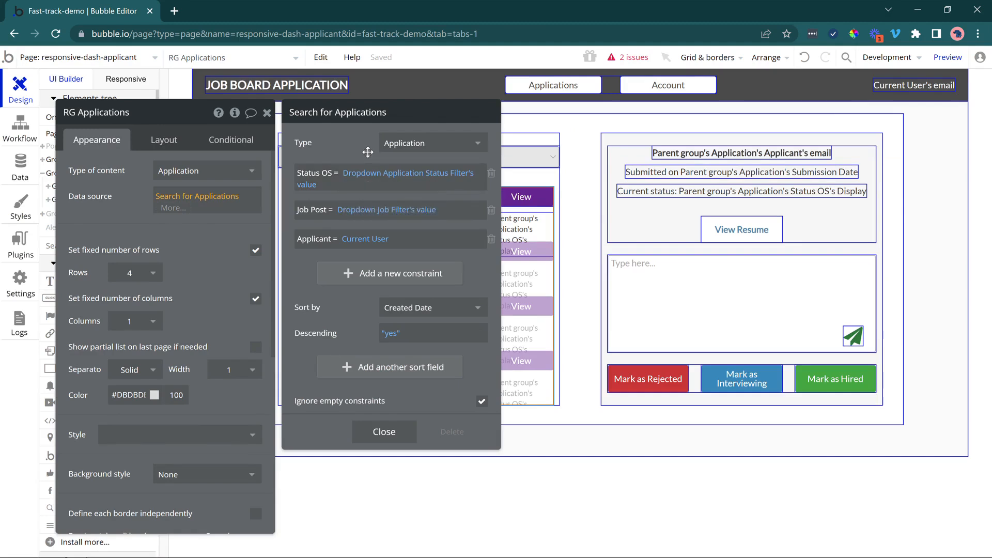
click(412, 432)
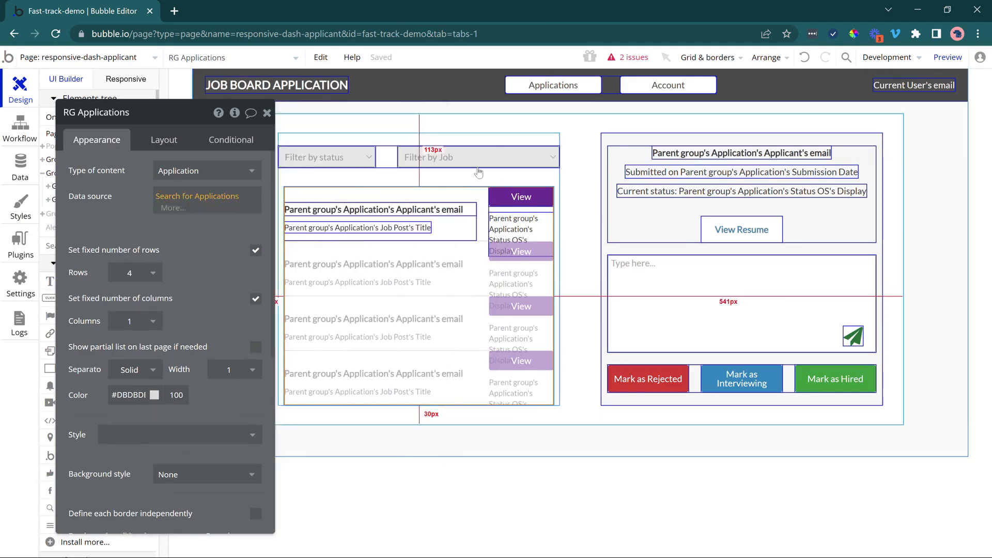
click(363, 471)
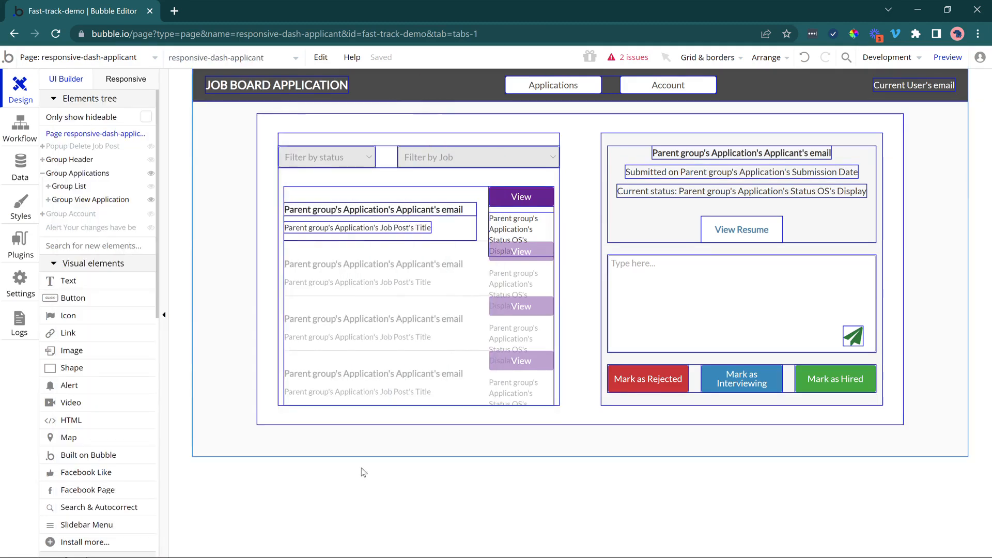
Clear the Search for Job Posts expression from the Choices source of Dropdown Job Filter.
click(439, 154)
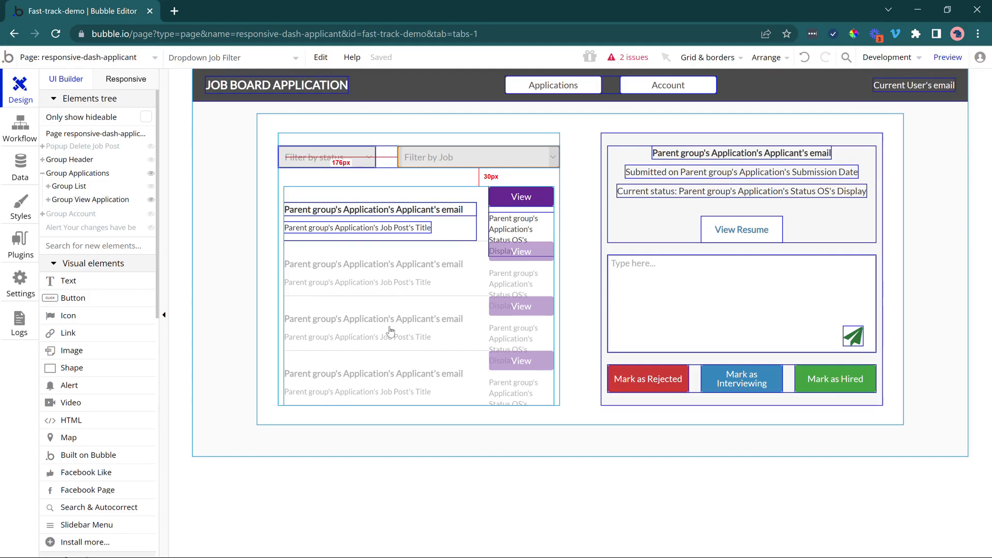
double_click(432, 156)
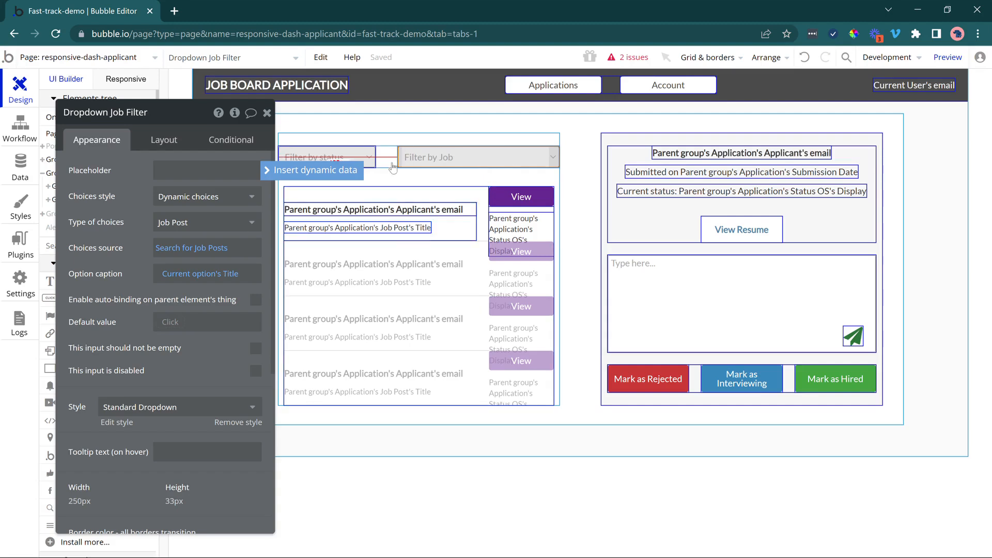
click(180, 249)
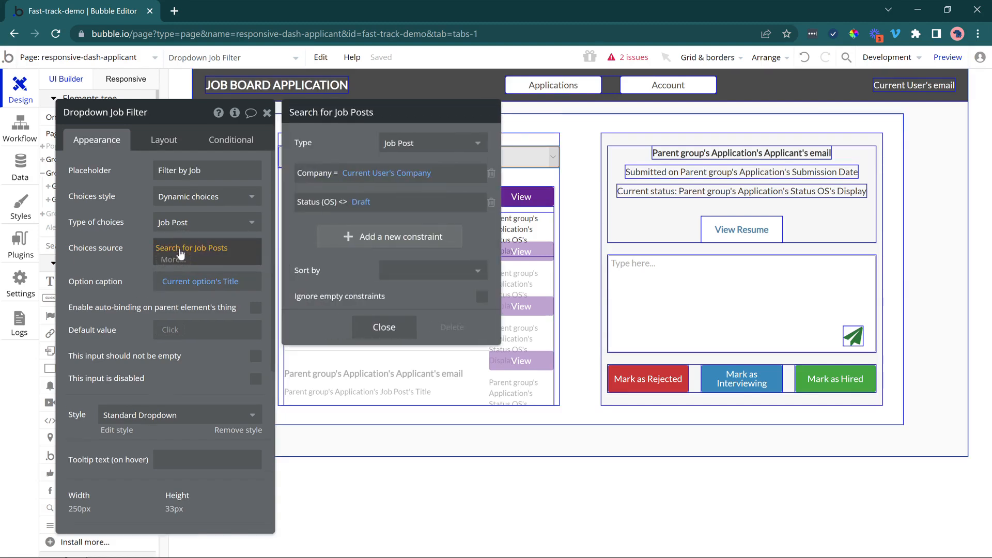
right_click(173, 252)
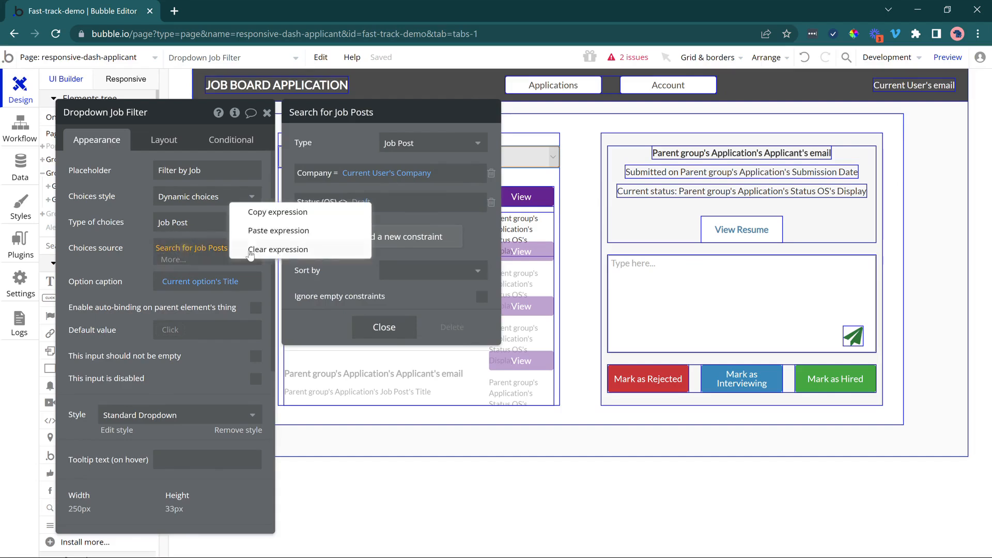
click(259, 250)
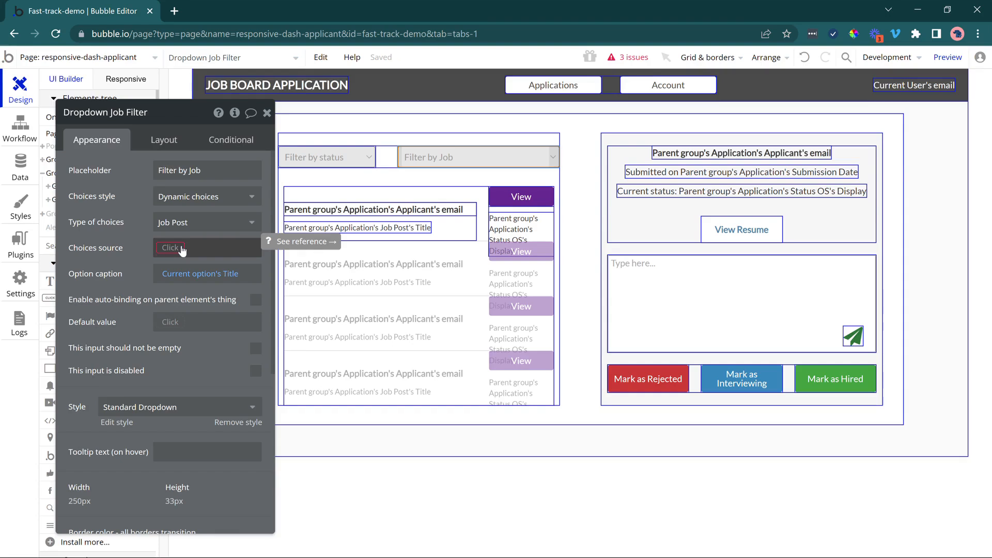
Set the job filter's Choices source to a search for Applications with the constraint Applicant = Current User.
click(182, 250)
click(189, 239)
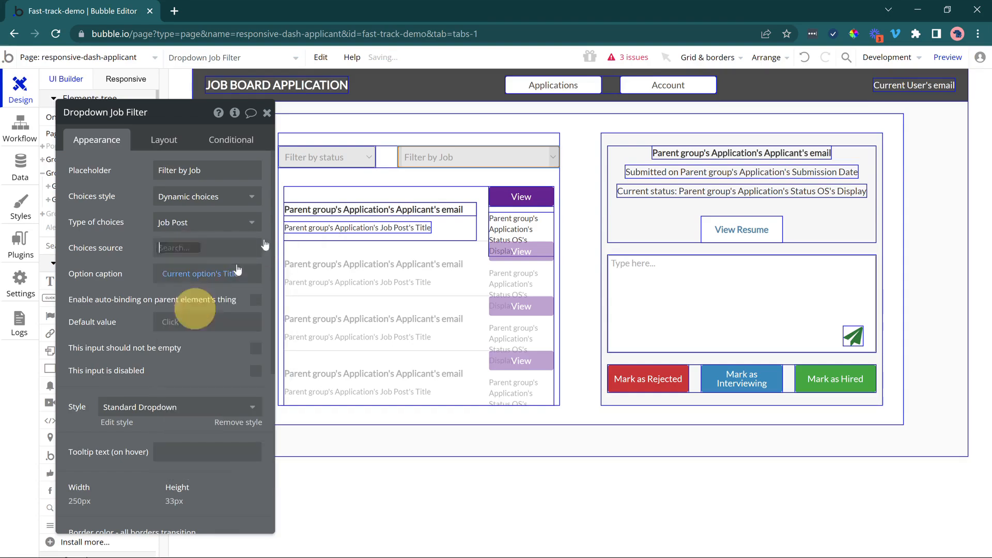
click(403, 152)
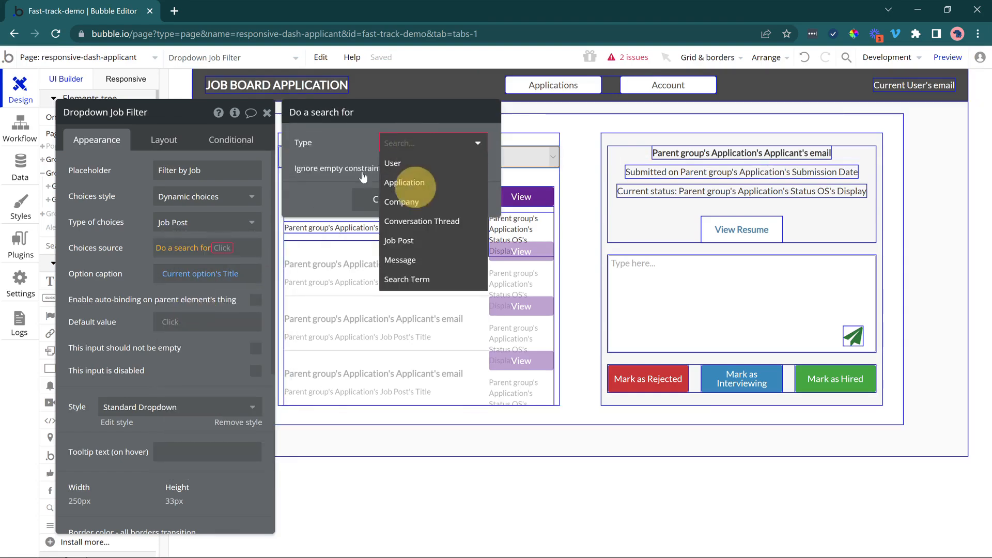
click(412, 180)
click(349, 178)
click(325, 187)
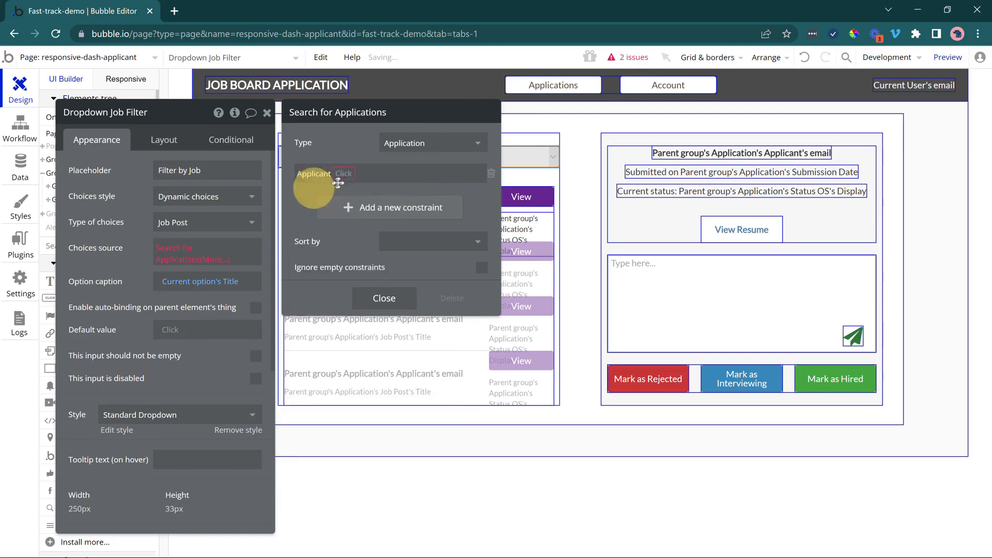
click(348, 189)
click(351, 173)
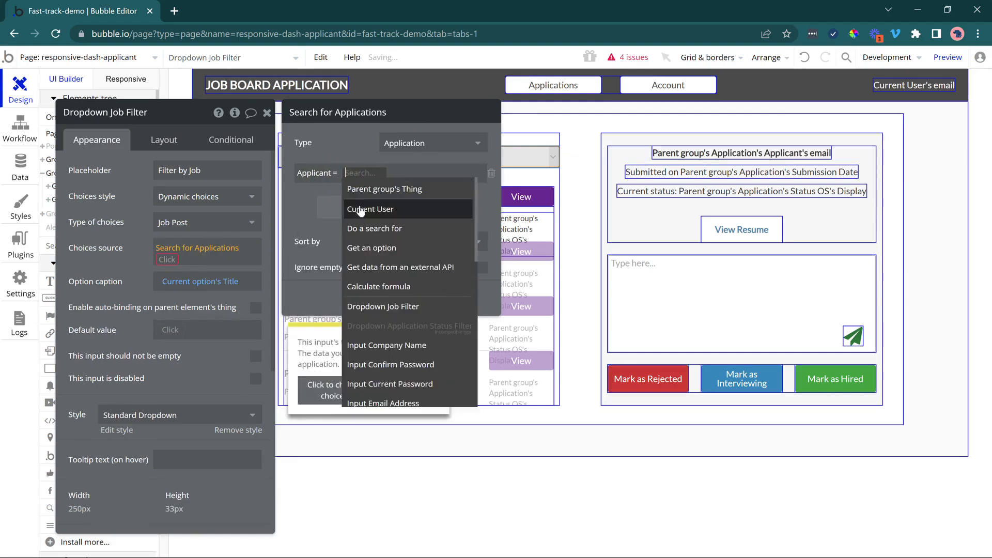
click(364, 205)
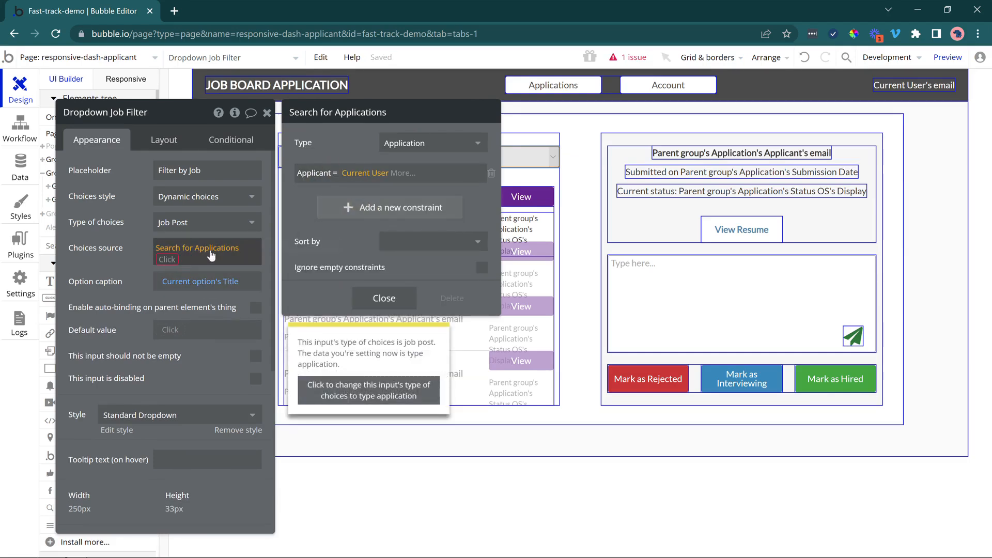
Extend the job filter's Choices source with each item's Job Post, limited to unique elements.
click(170, 259)
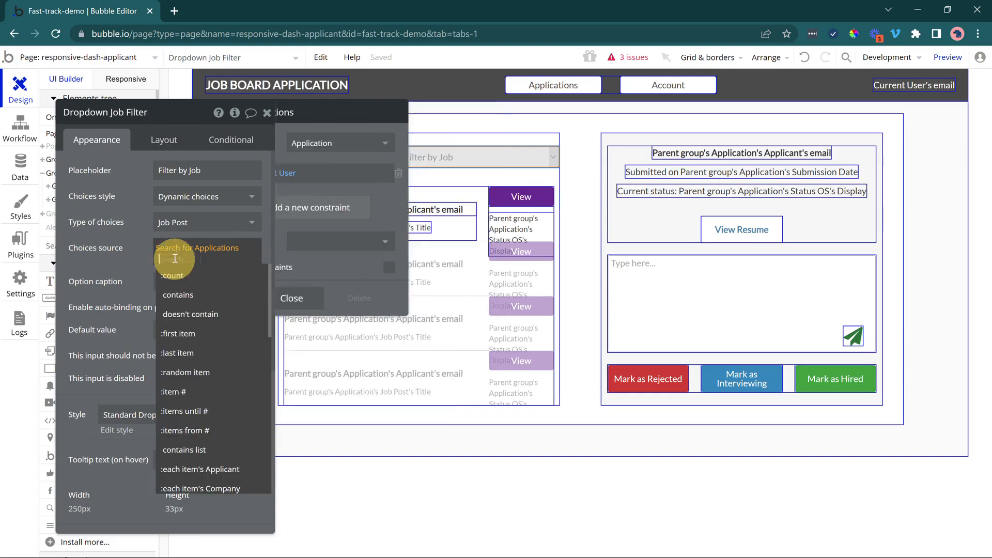
scroll(222, 356, down, 3)
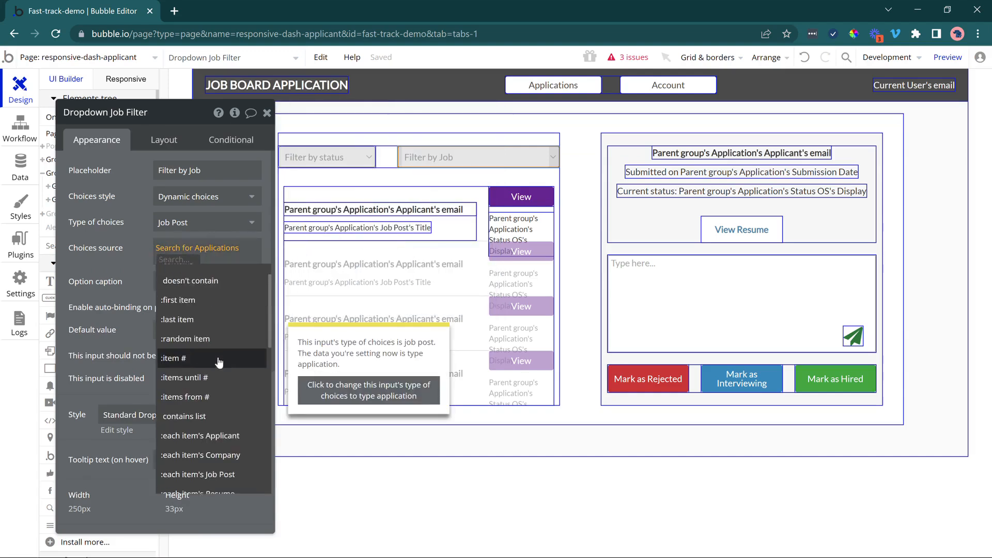
click(227, 383)
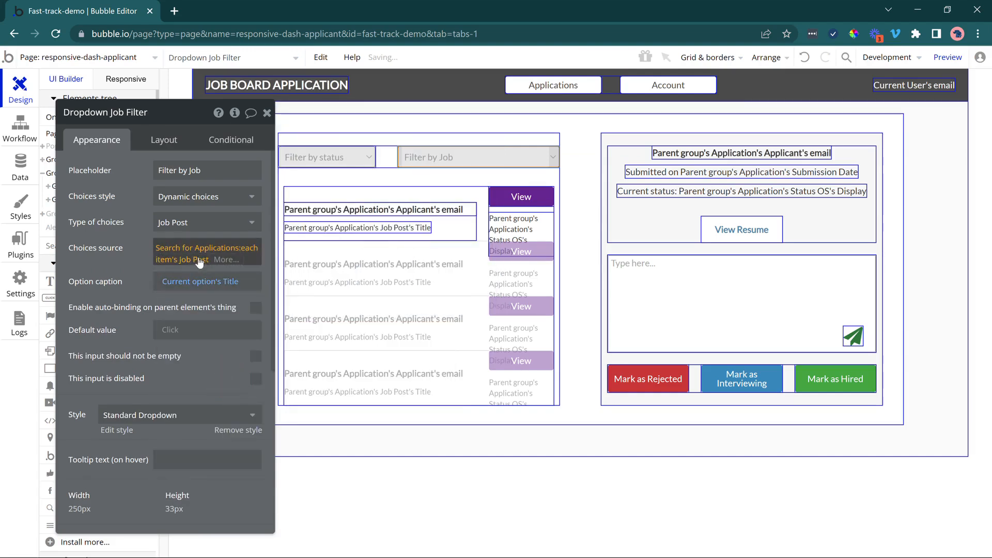
click(144, 261)
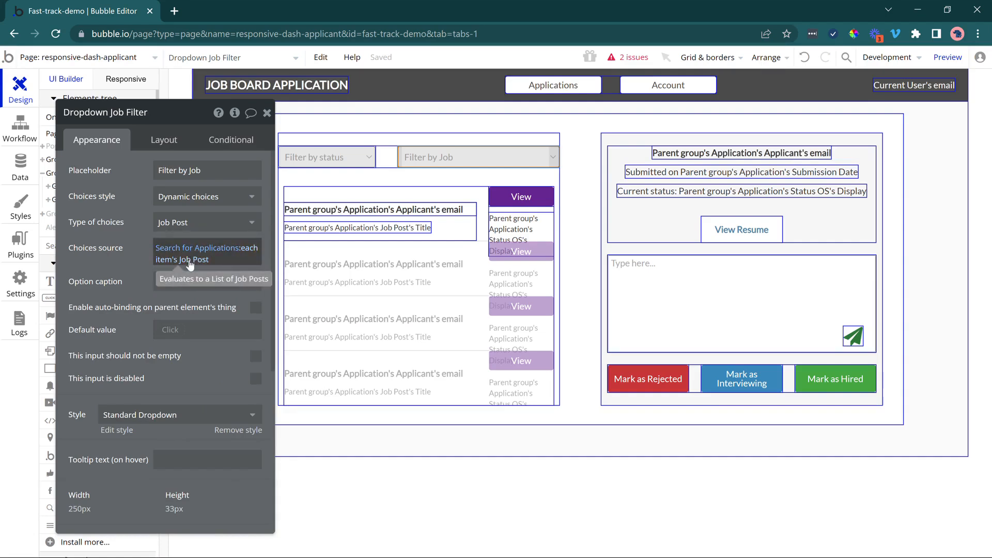
click(190, 263)
click(210, 259)
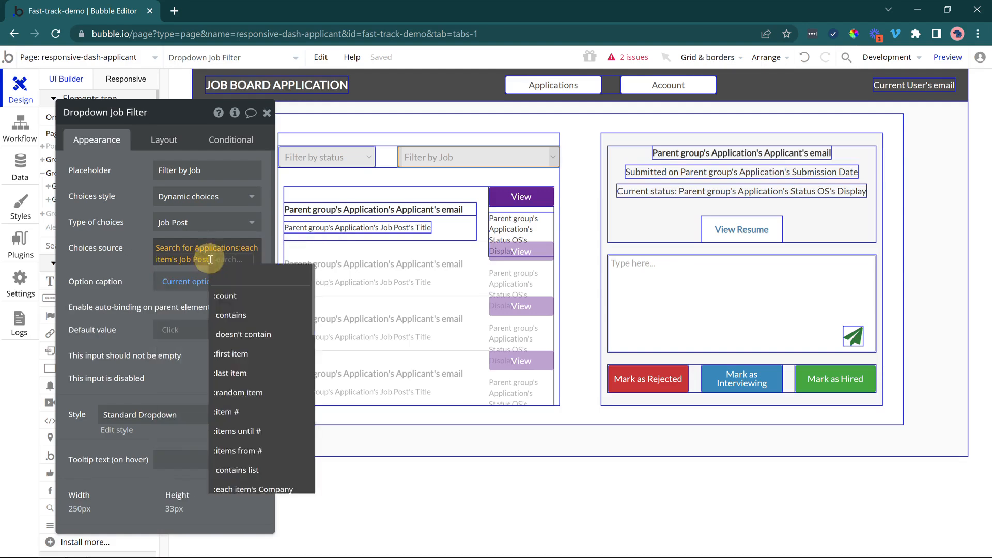
text(uniq)
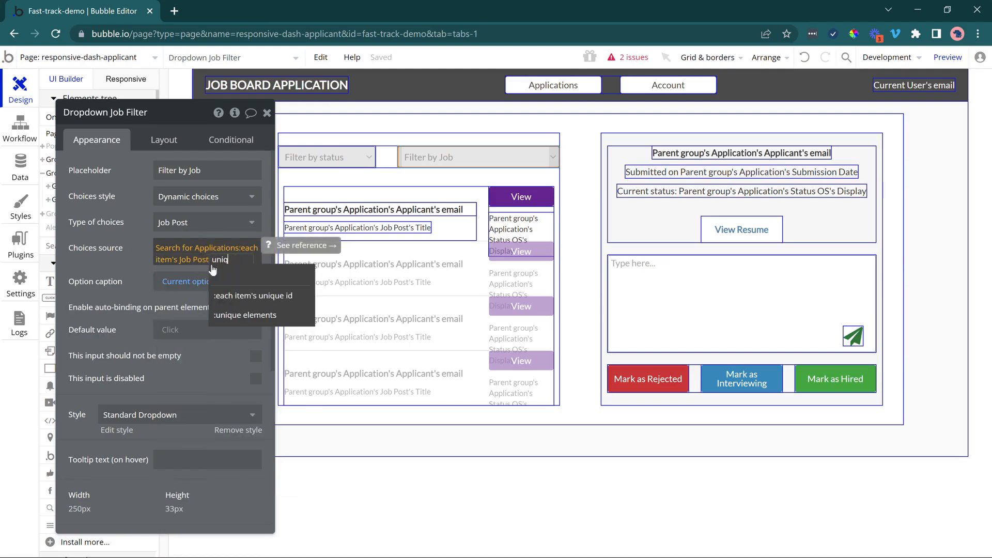
click(219, 315)
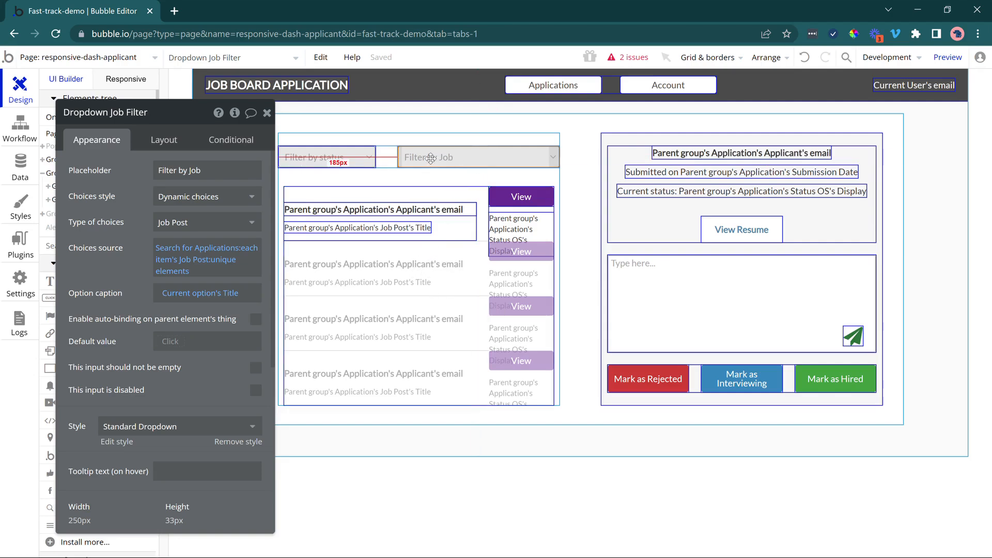
Review how the RG Applications search uses the status and job filter dropdowns, and close the search settings.
click(320, 279)
click(194, 197)
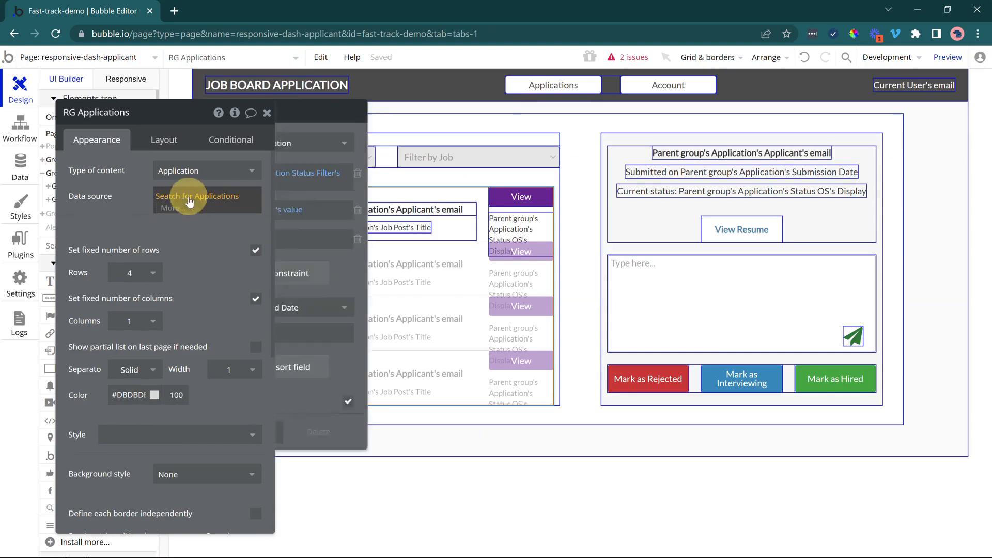
mouse_move(389, 181)
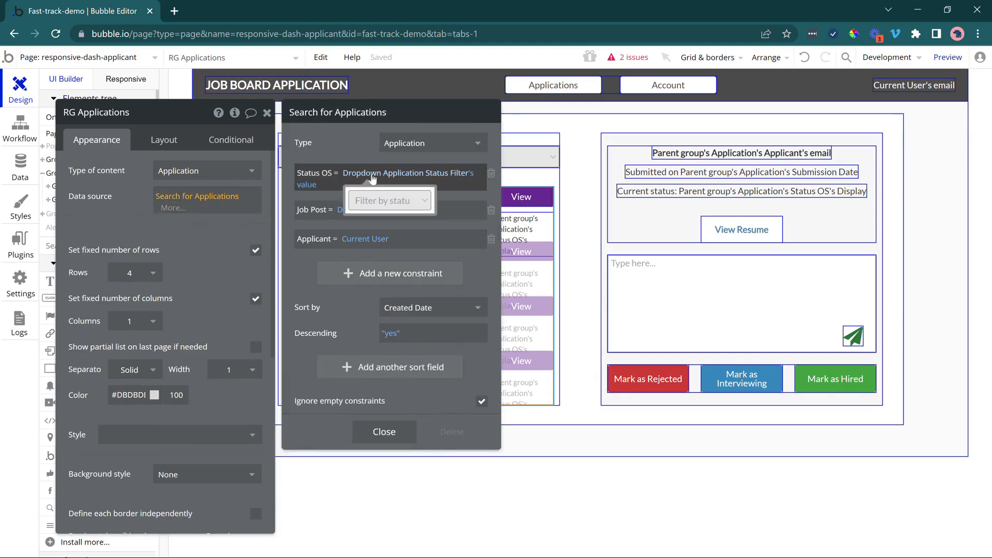
click(400, 430)
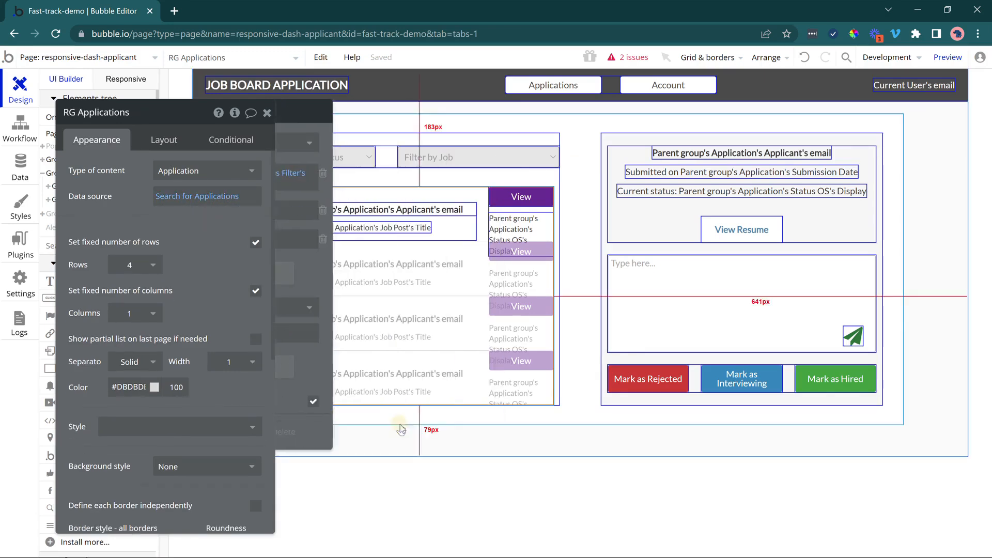
Change the bold text in the applications list to Parent group's Application's Company's Name.
click(436, 208)
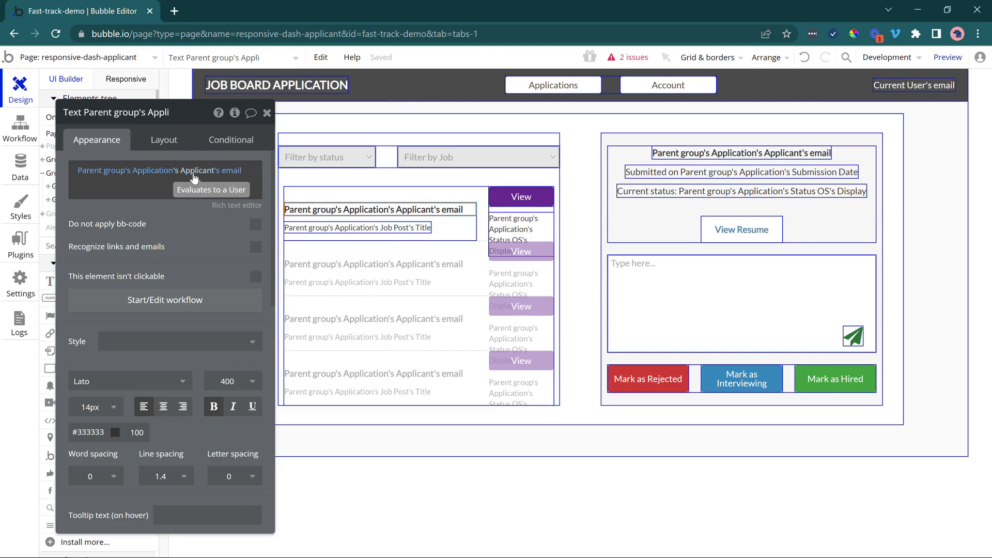
click(194, 177)
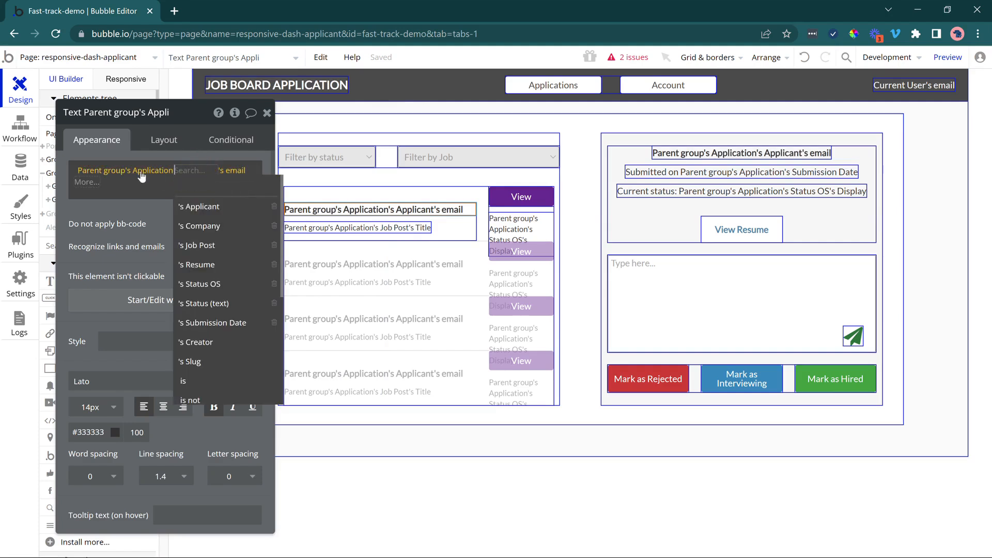
click(227, 226)
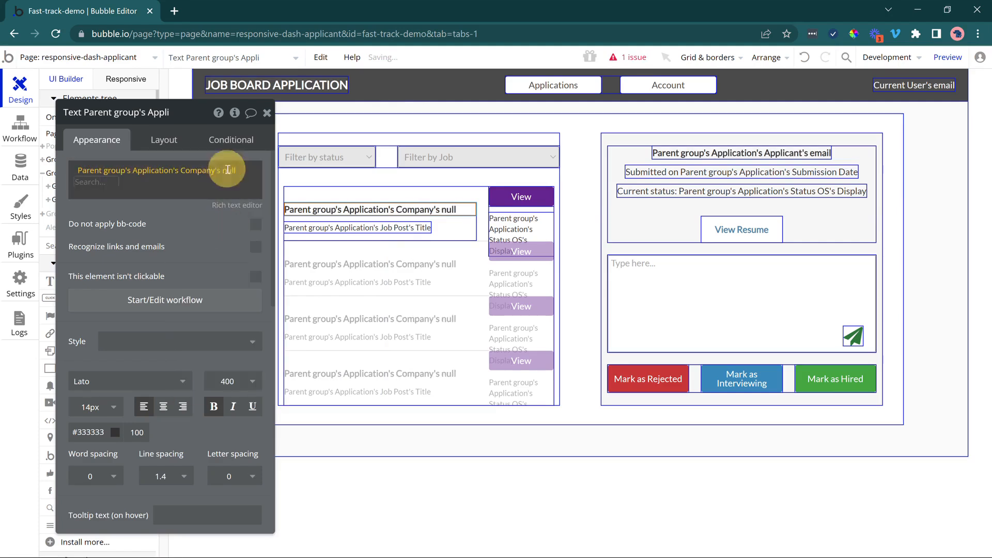
click(226, 169)
click(122, 294)
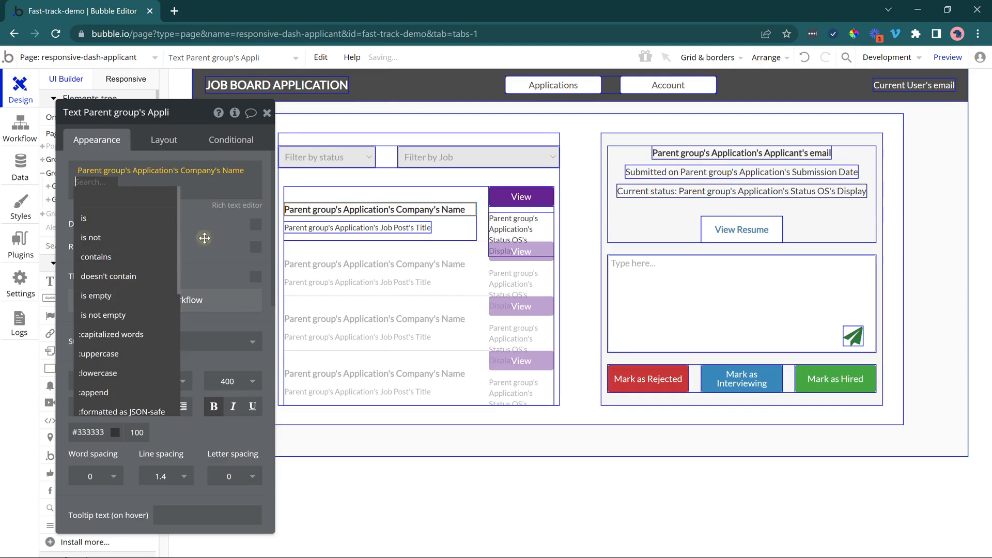
click(204, 232)
Change the bold text in the applications list to Parent group's Application's Job Post's Company's Name.
click(194, 178)
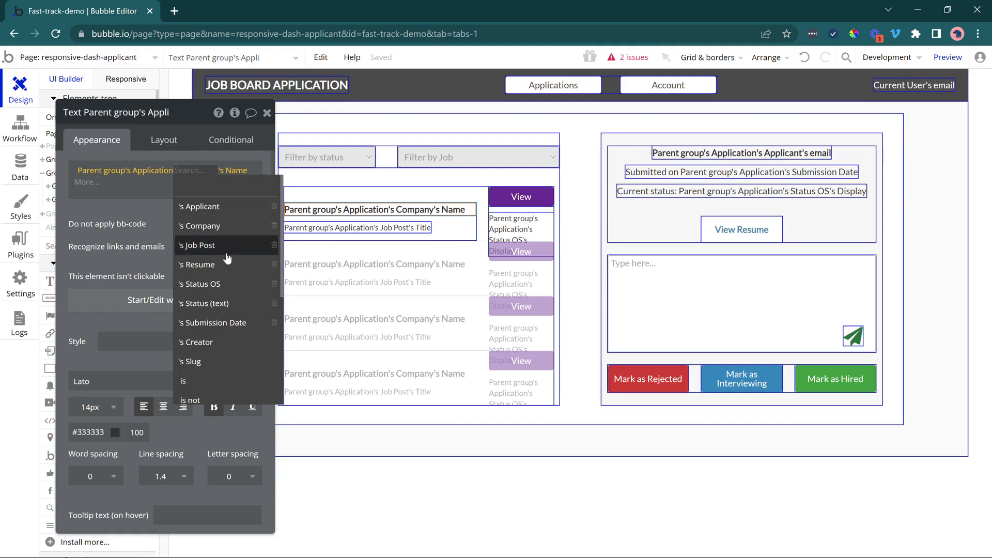
click(230, 245)
click(223, 175)
click(227, 206)
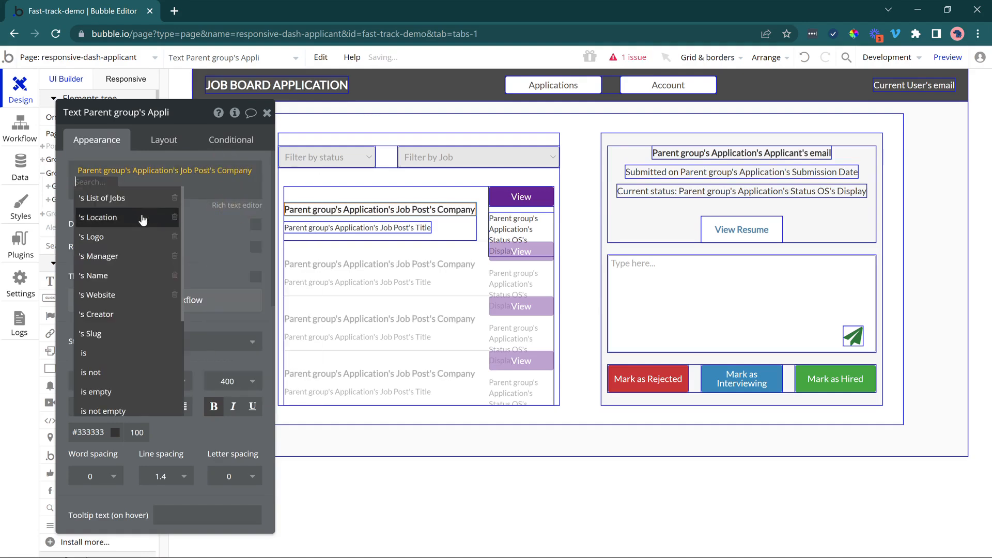
click(128, 270)
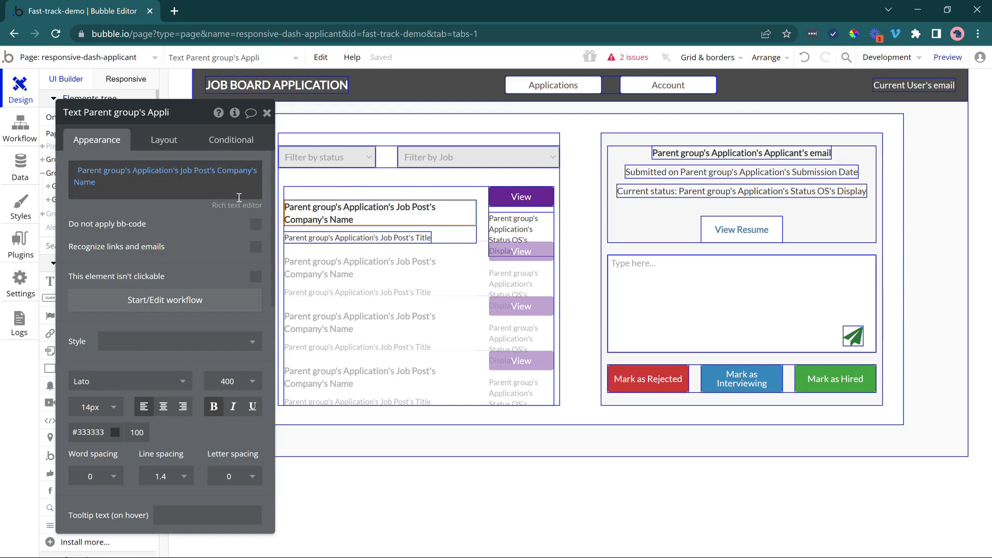
Inspect the list item's title and status texts and how the View button's workflow displays data in Group View Application.
click(356, 239)
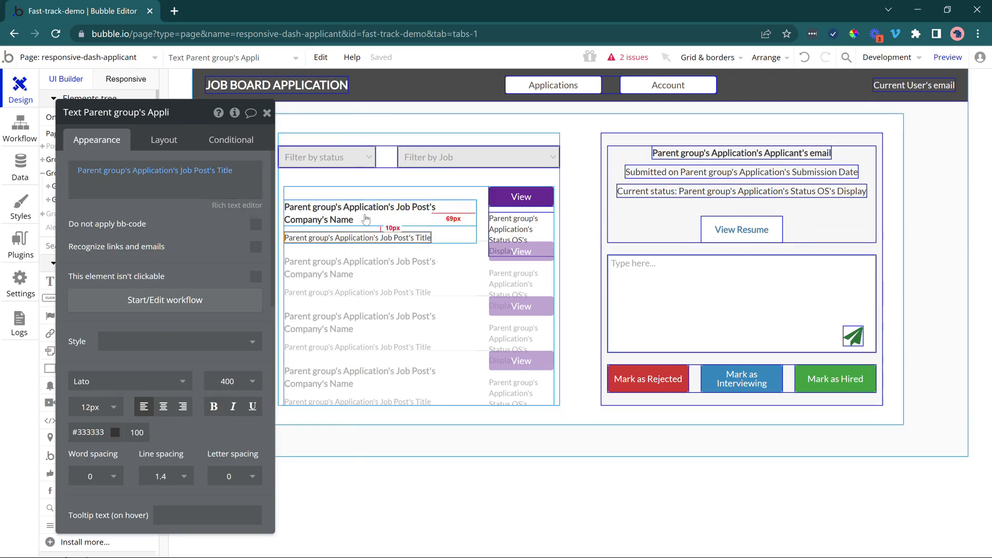
click(517, 219)
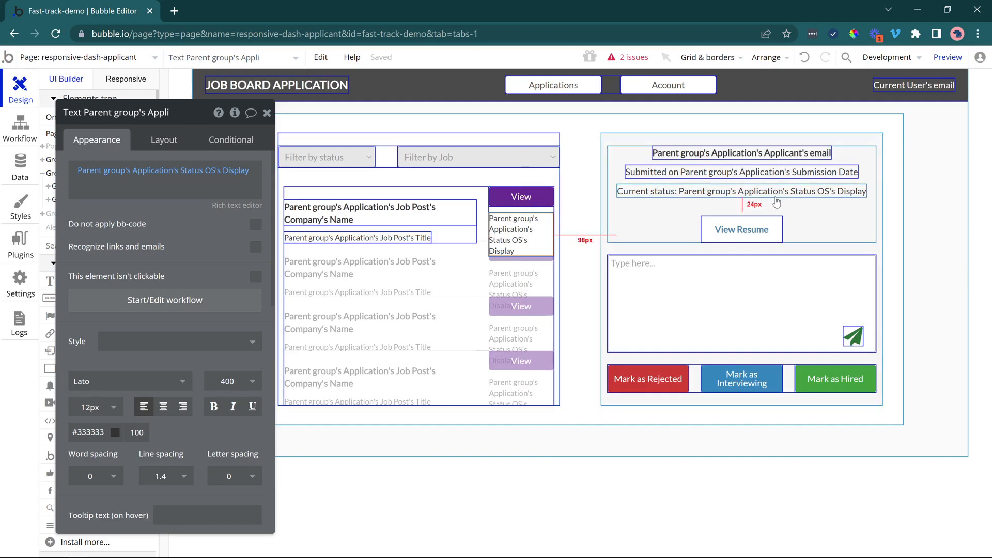
click(634, 138)
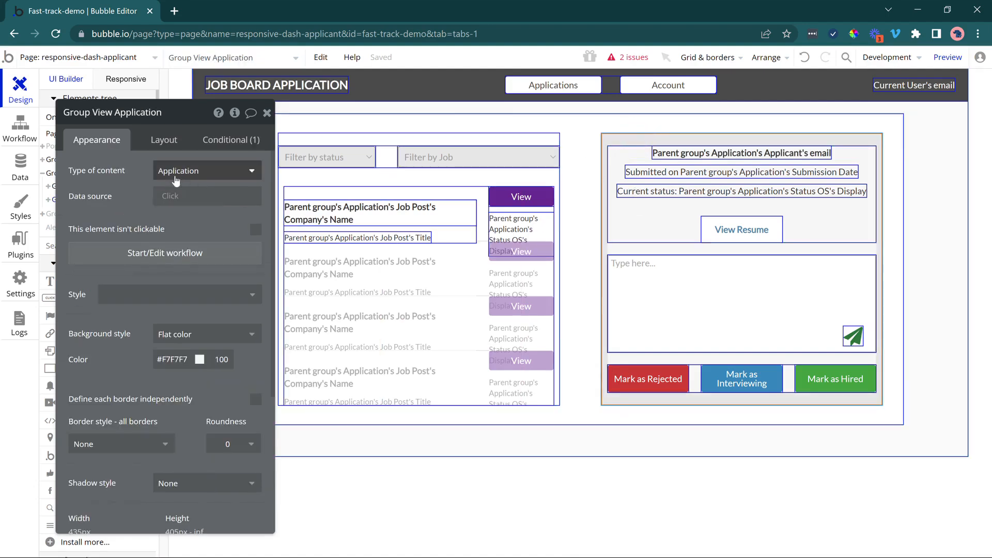
click(503, 203)
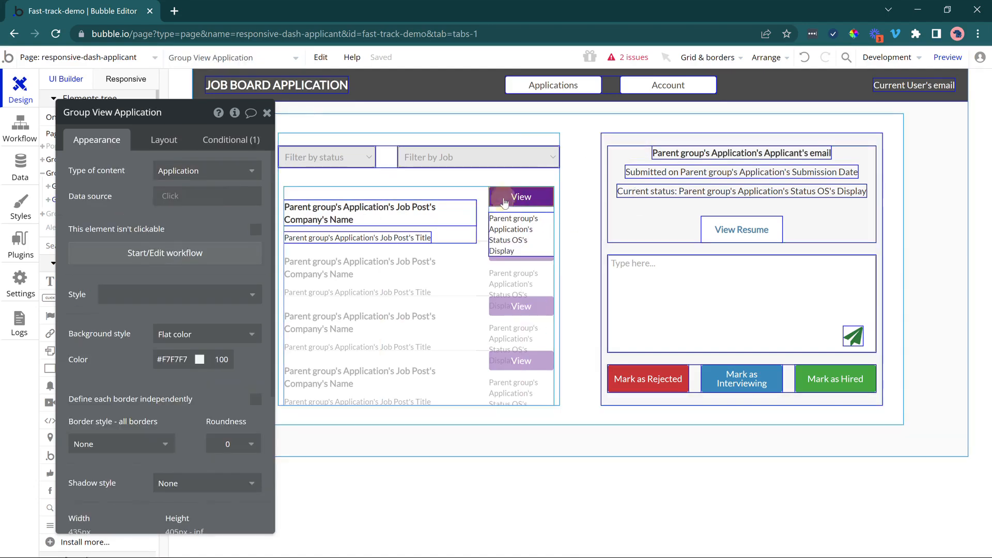
click(221, 226)
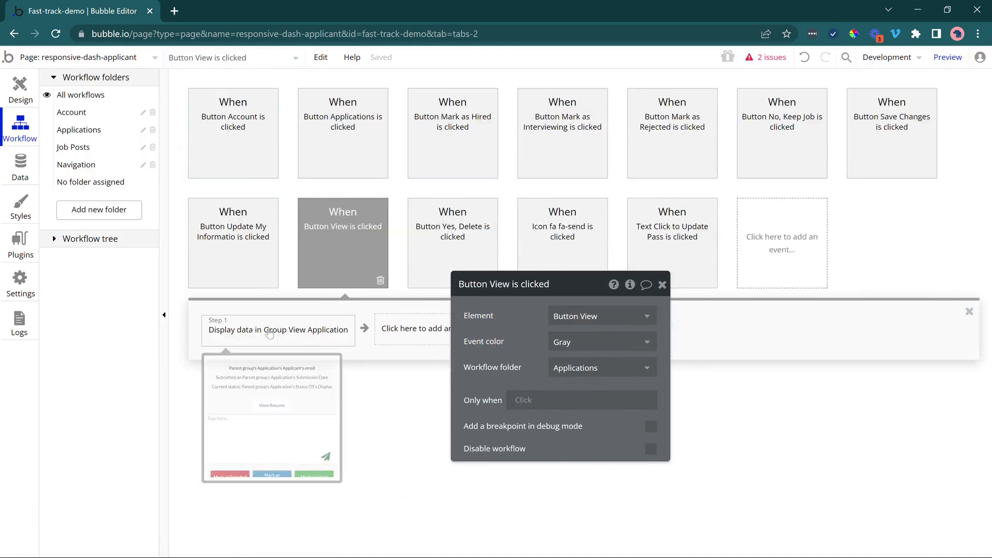
click(256, 332)
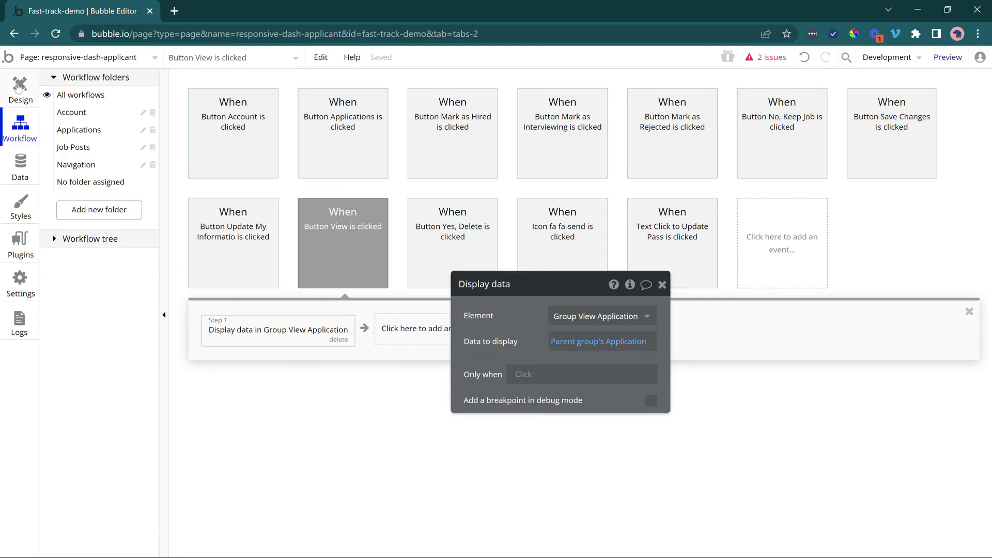
click(18, 87)
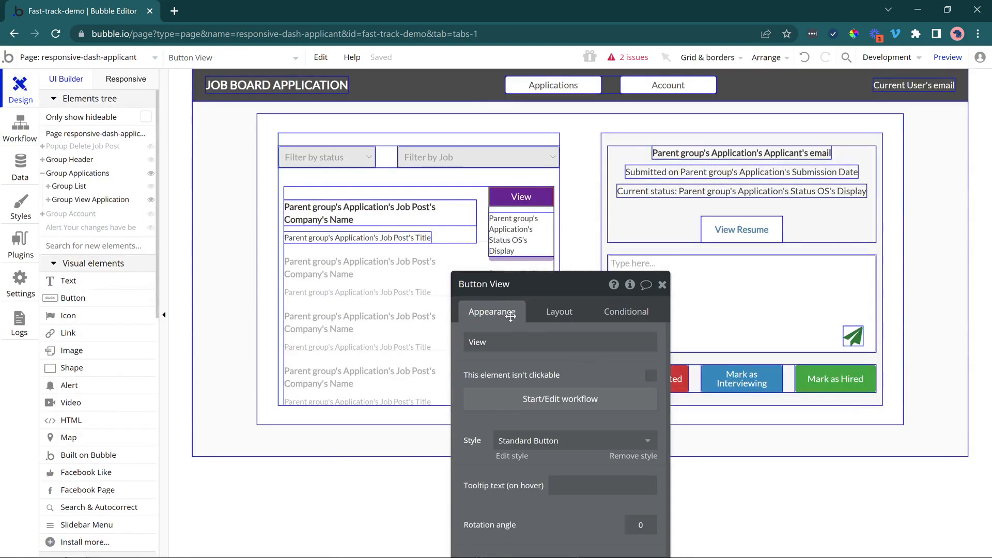
Change the bold heading in the application details group to Parent group's Application's Company's Name.
drag(510, 316, 253, 202)
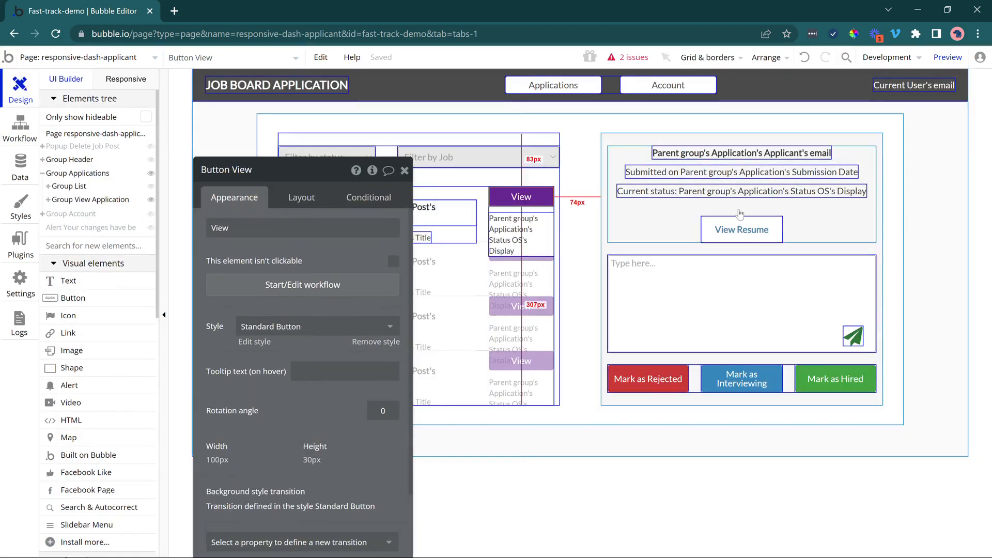
click(673, 218)
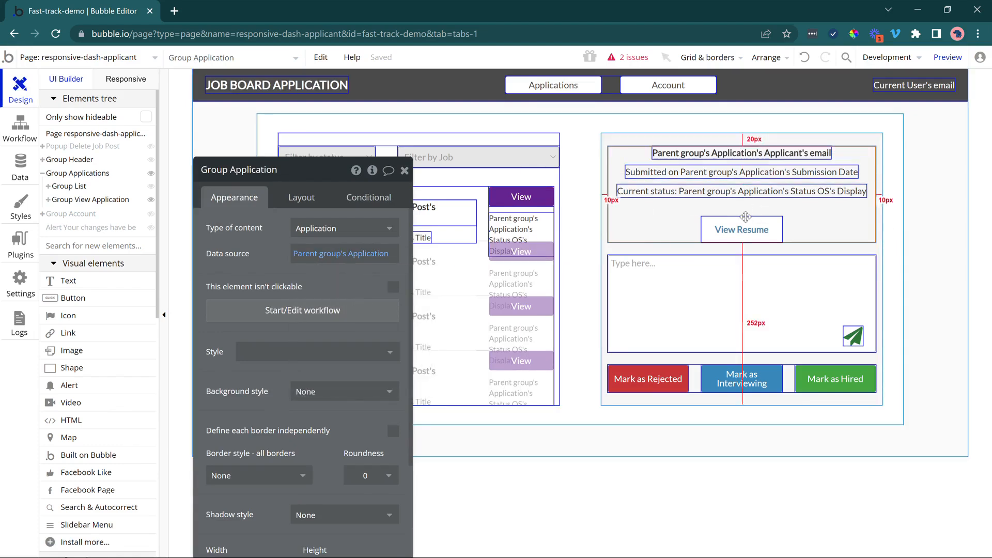
click(701, 154)
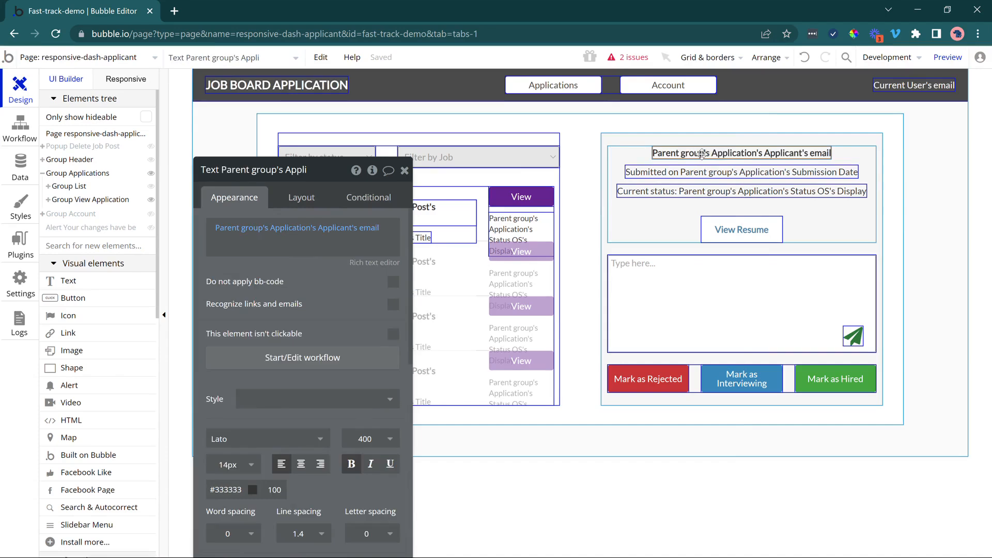
click(332, 232)
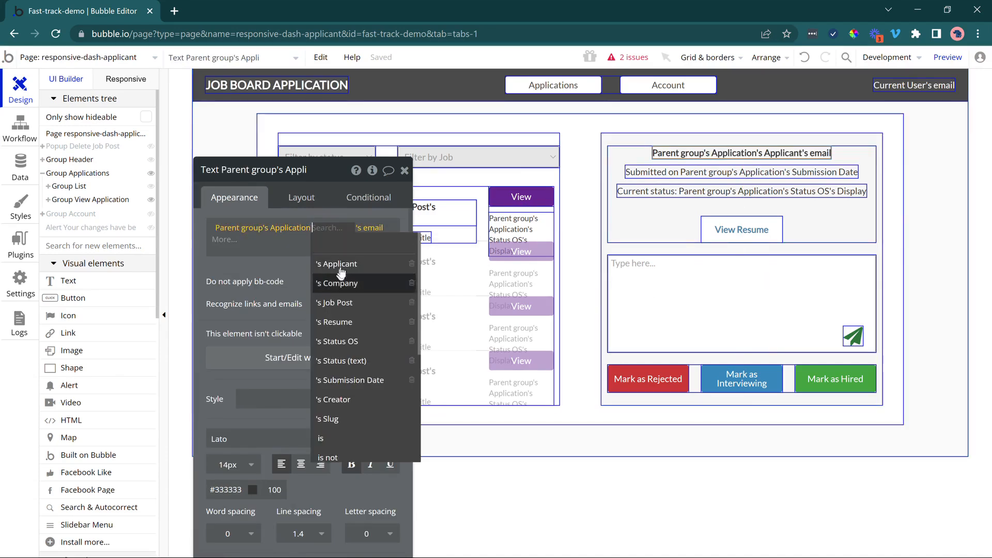
click(340, 283)
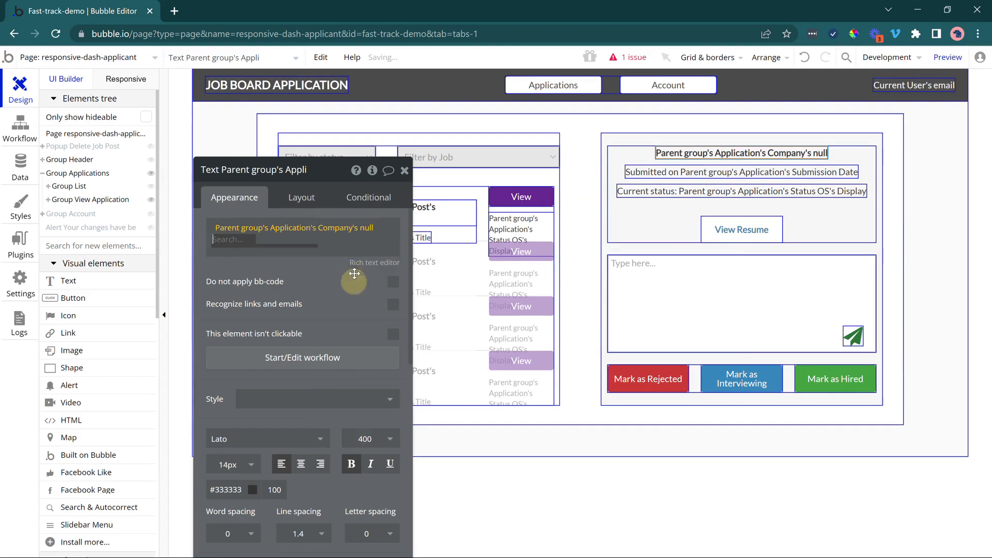
click(345, 225)
click(365, 227)
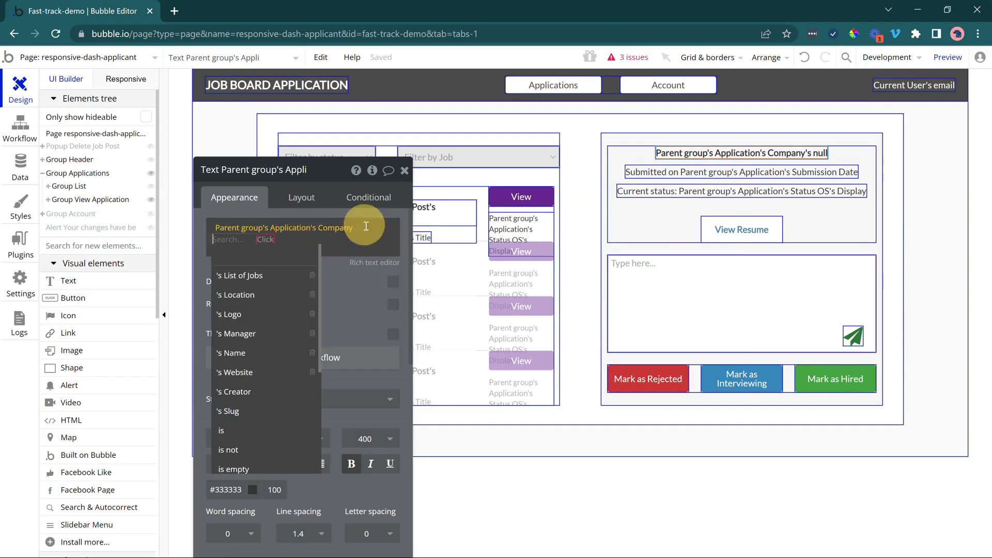
click(266, 353)
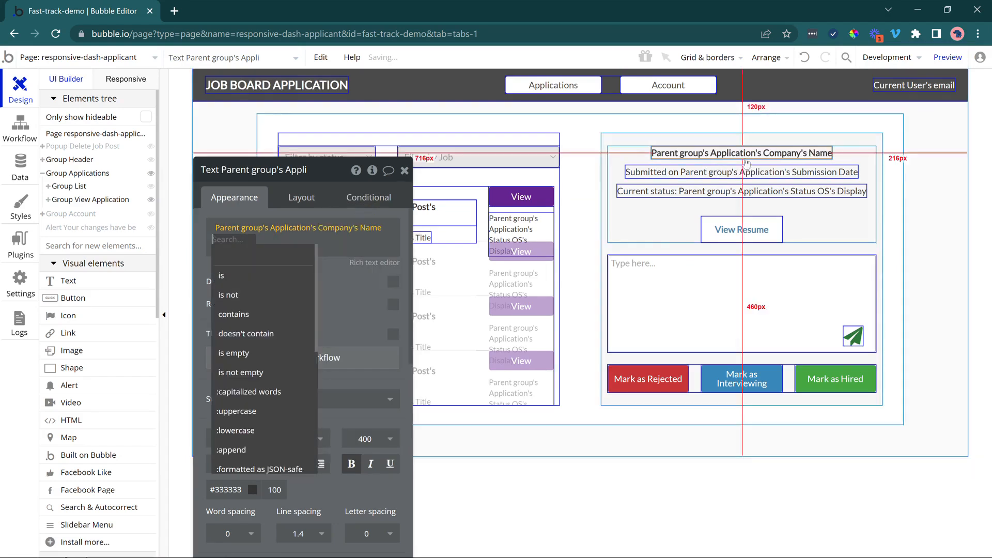
Duplicate the company name heading within the application details group and set the copy to Parent group's Application's Job Post's Title.
click(683, 153)
key(ctrl+c)
click(676, 163)
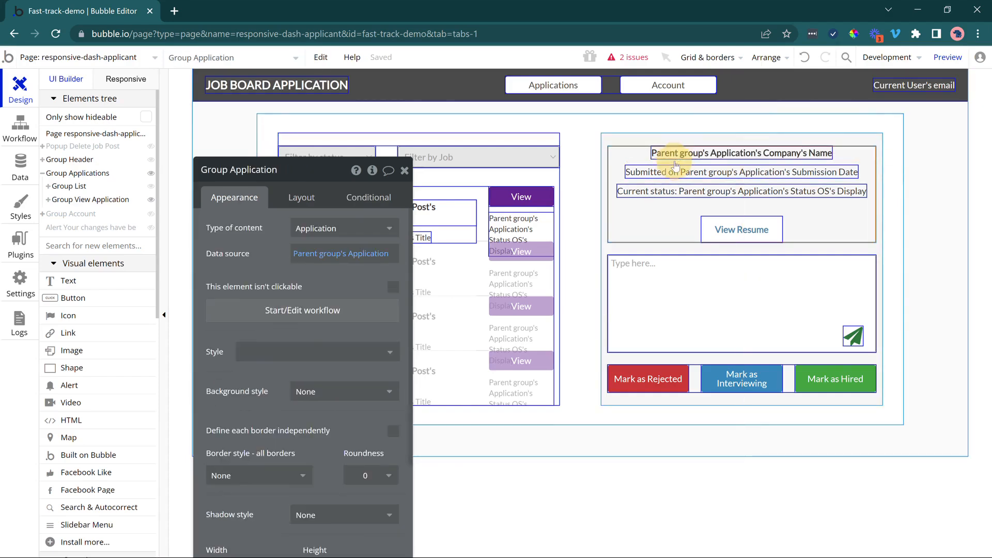
key(ctrl+v)
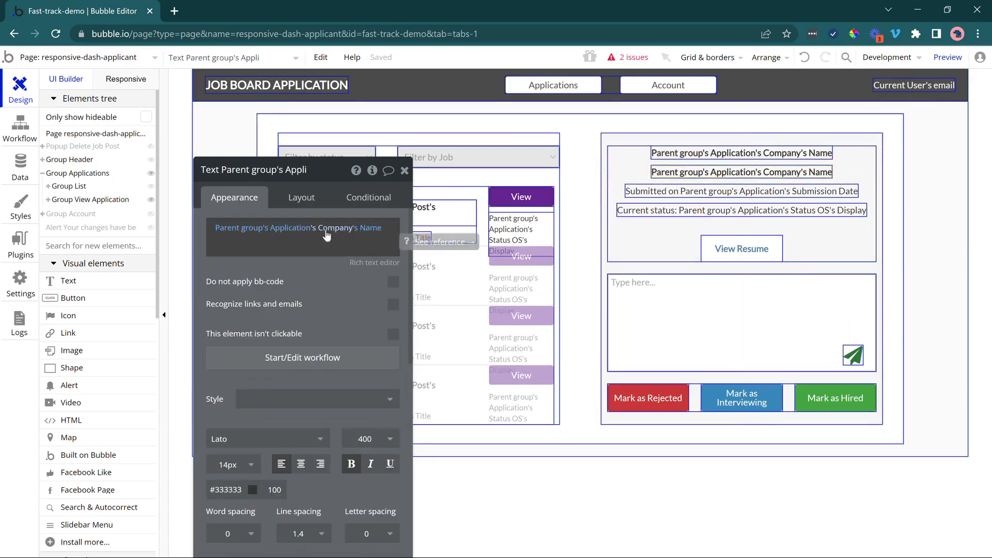
click(329, 228)
click(339, 303)
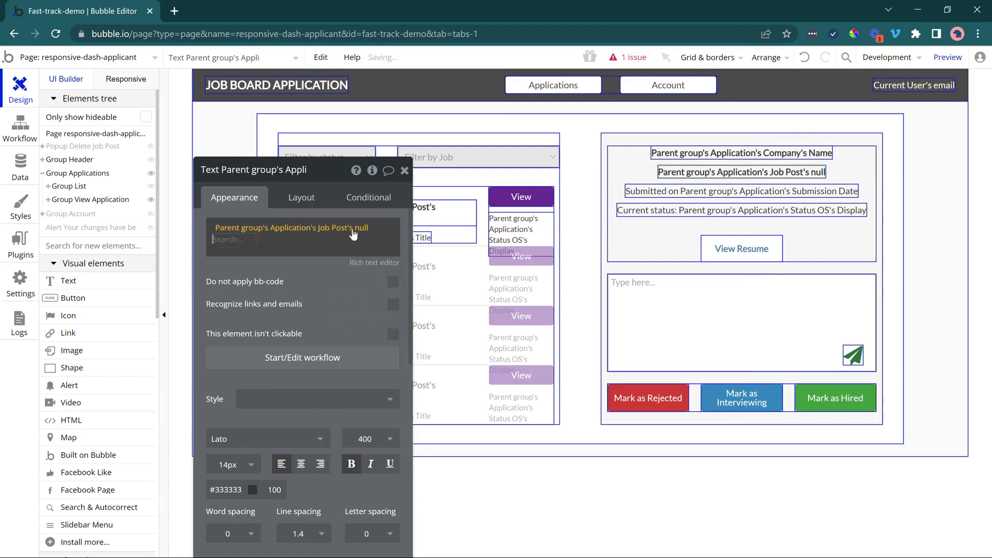
click(362, 362)
click(341, 283)
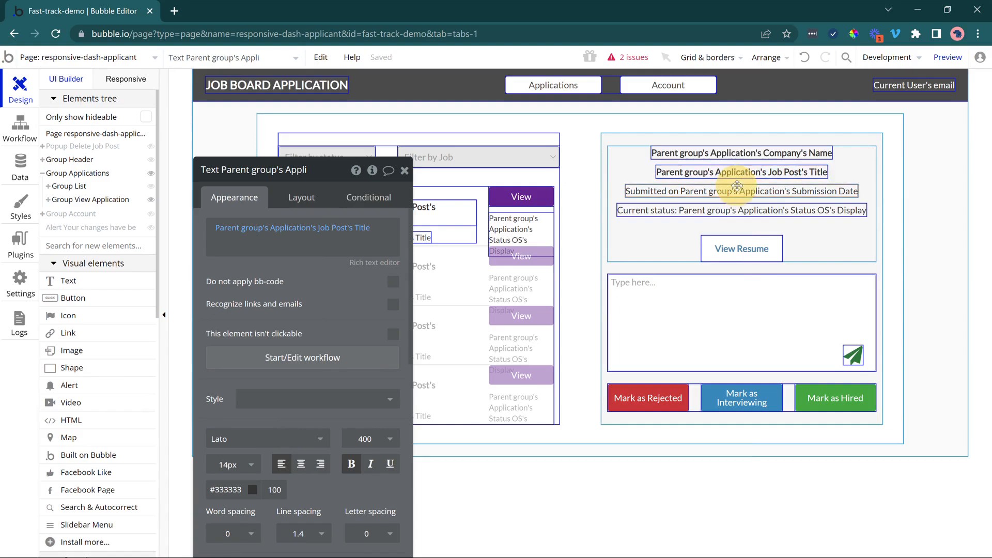
Review the submission date and current status texts and the View Resume link settings in the application details group.
click(708, 187)
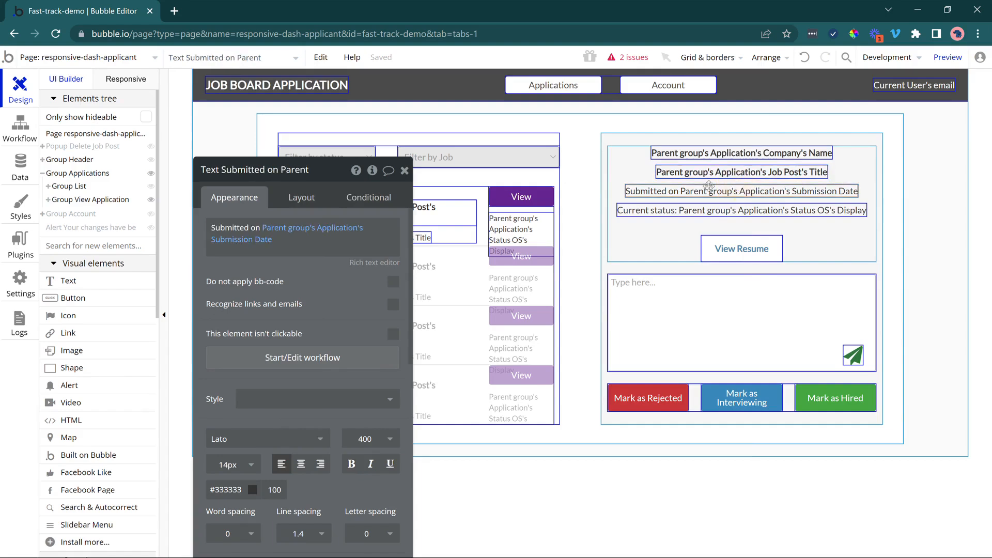
click(641, 207)
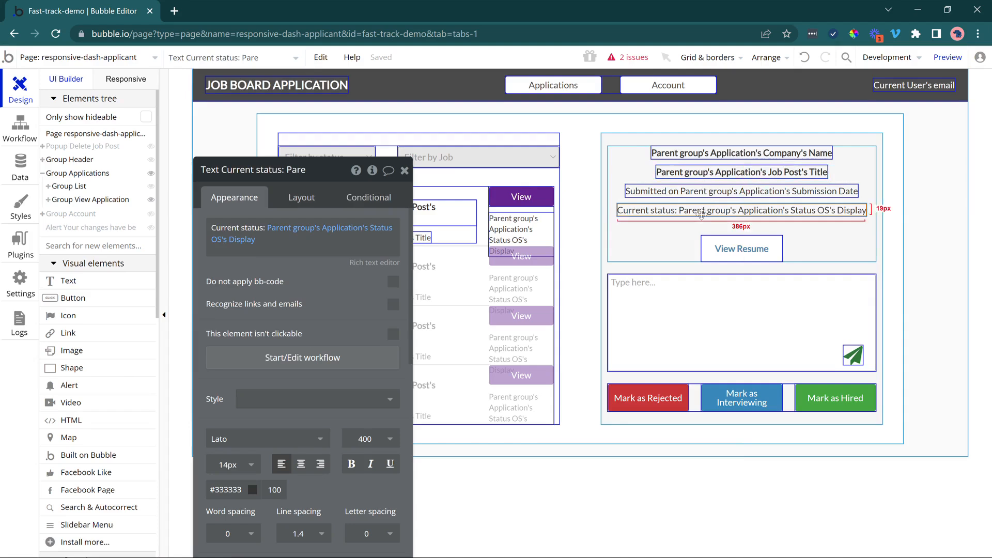
click(755, 248)
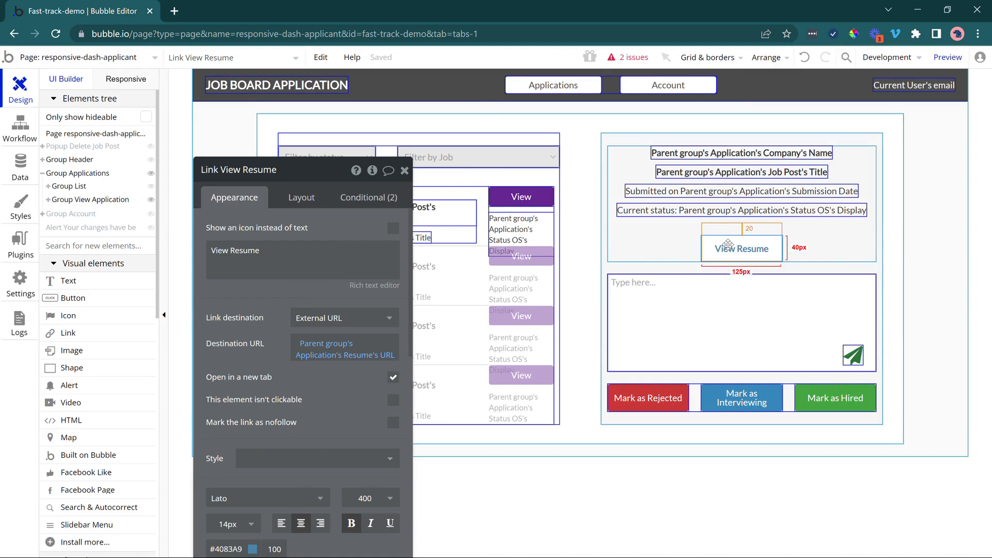
Delete the multiline message input and the group holding the send icon below the application details.
click(710, 308)
key(Escape)
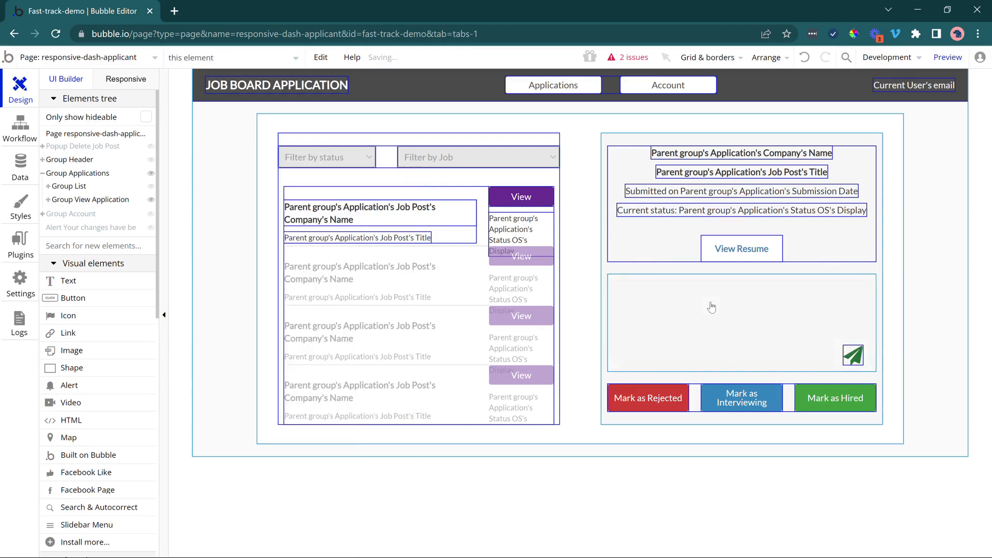
double_click(837, 335)
key(Delete)
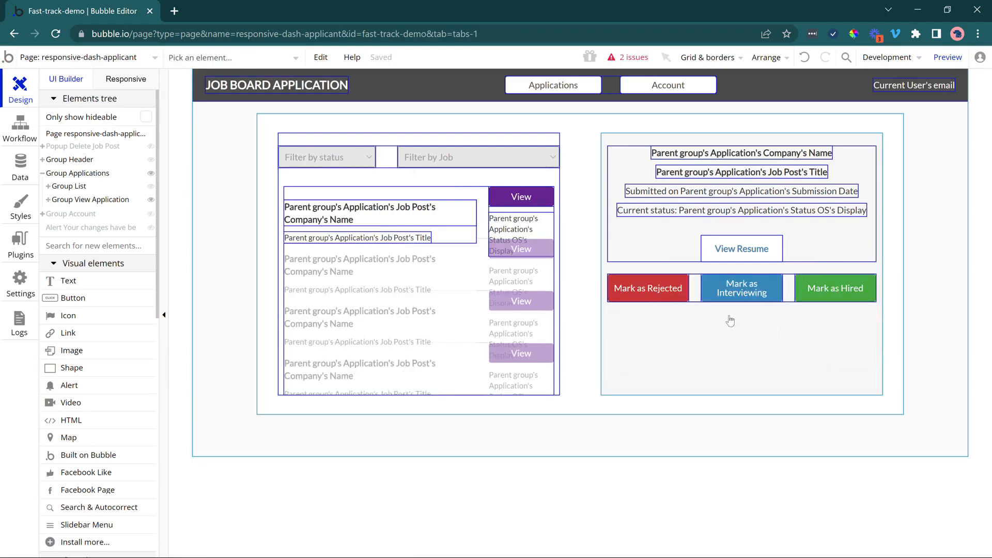
Change the Mark as Rejected button's text to Withdraw Application.
double_click(647, 294)
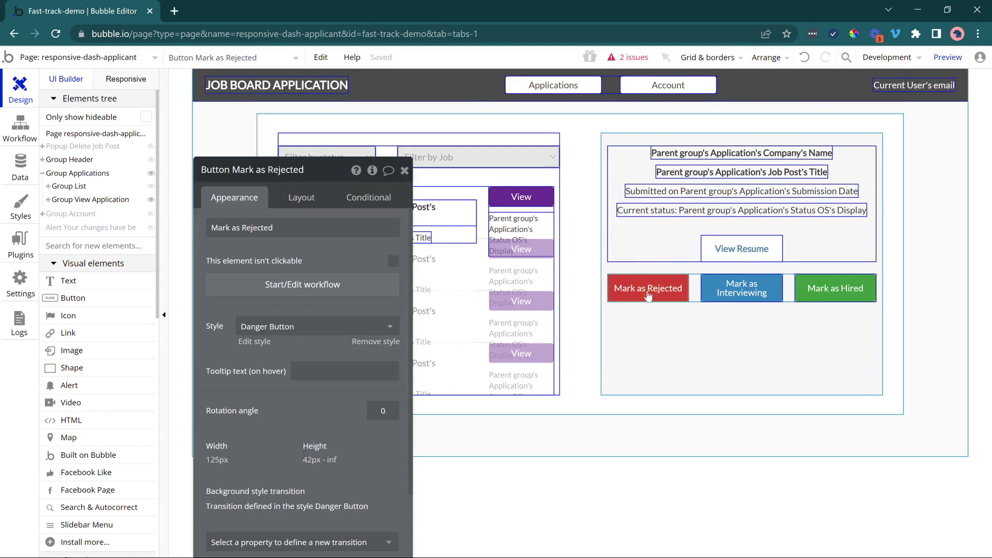
triple_click(388, 228)
text(Withdraw Application)
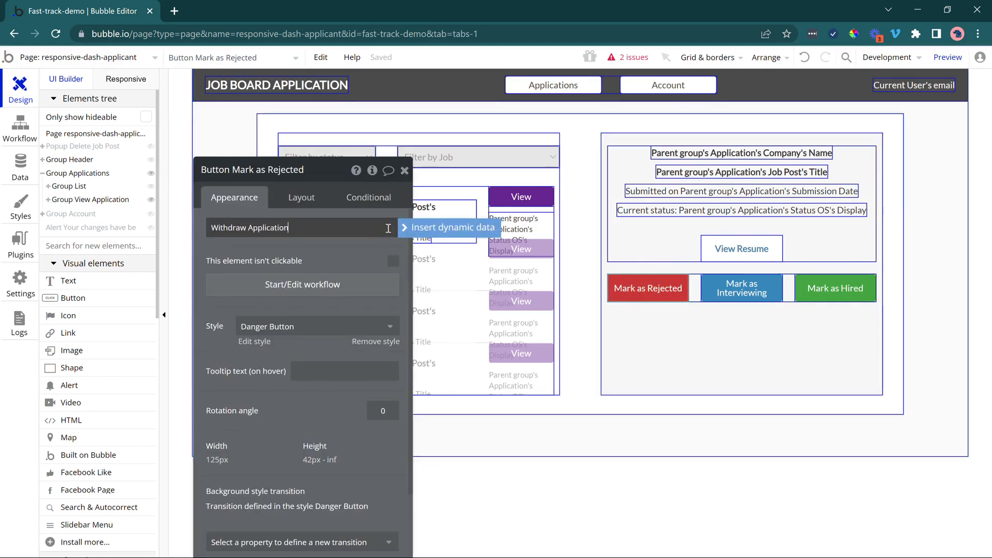
Change the Mark as Hired button's text to Submit Application and delete the Mark as Interviewing button.
click(827, 293)
triple_click(248, 227)
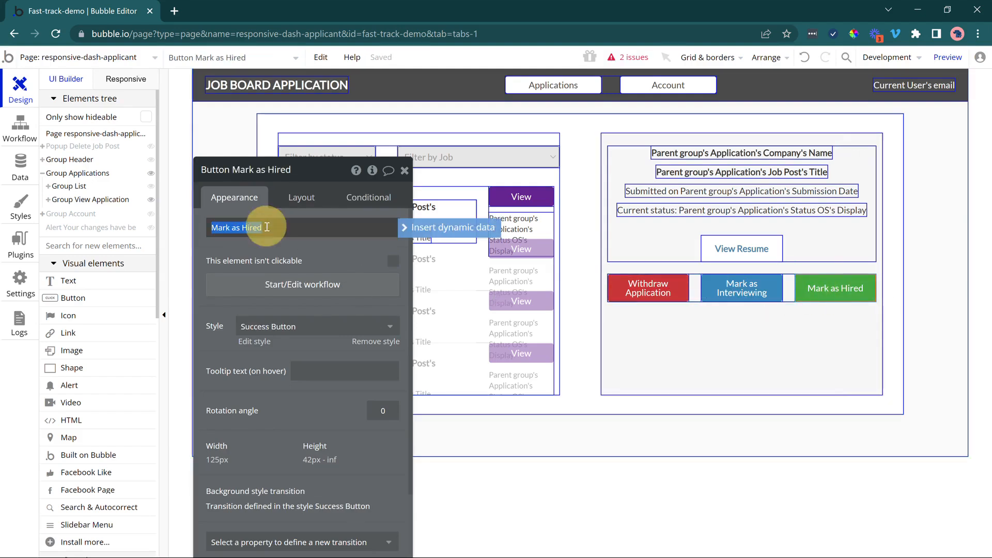
text(Su)
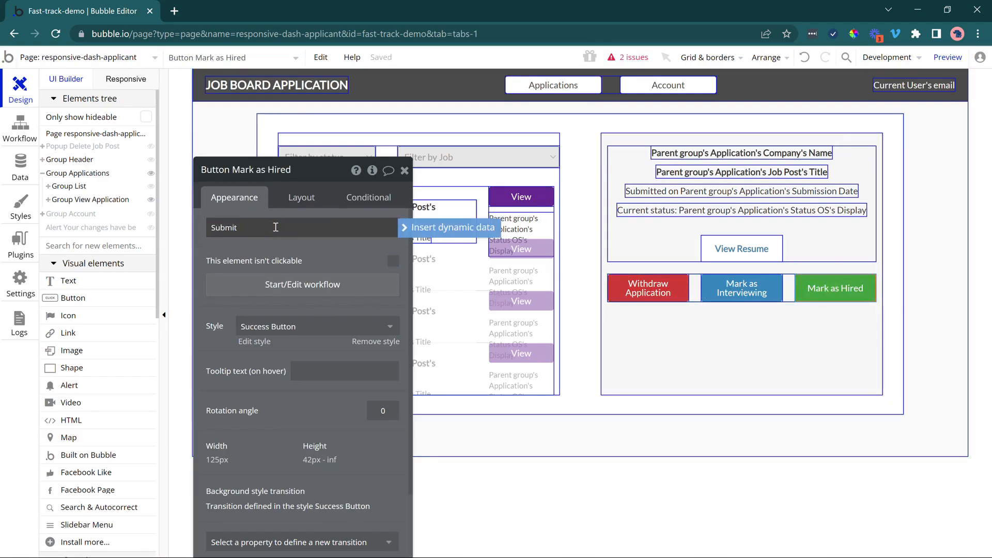
text(bmit)
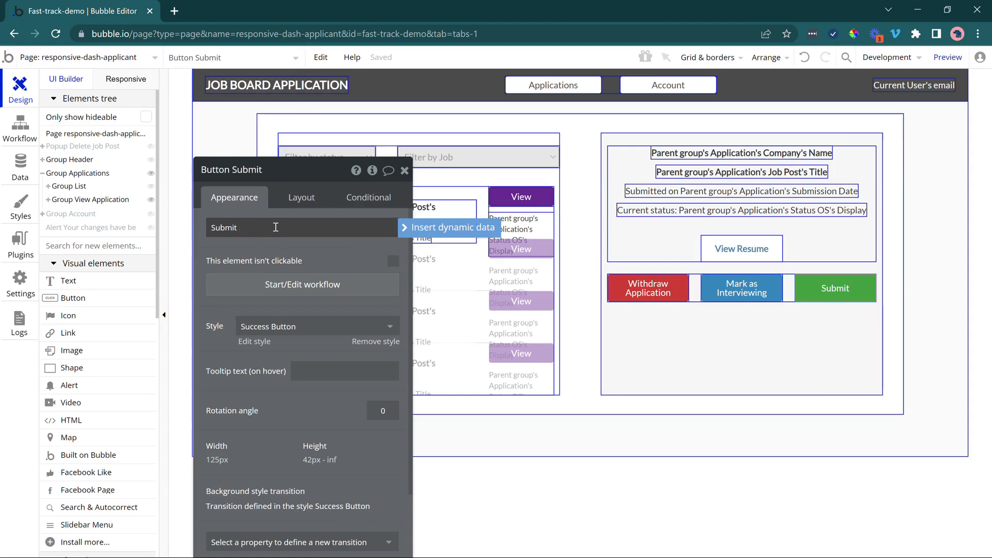
text( Application)
click(284, 246)
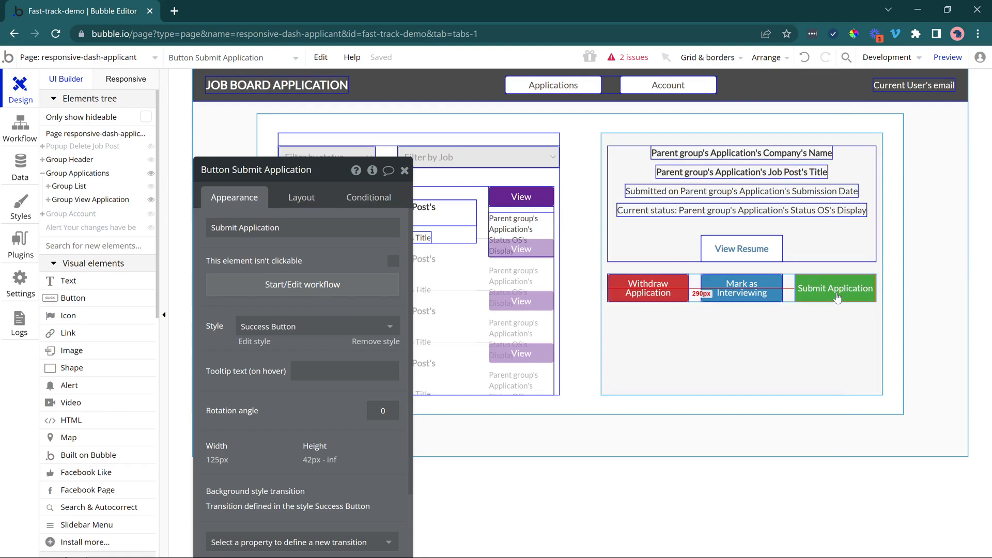
click(752, 298)
key(Delete)
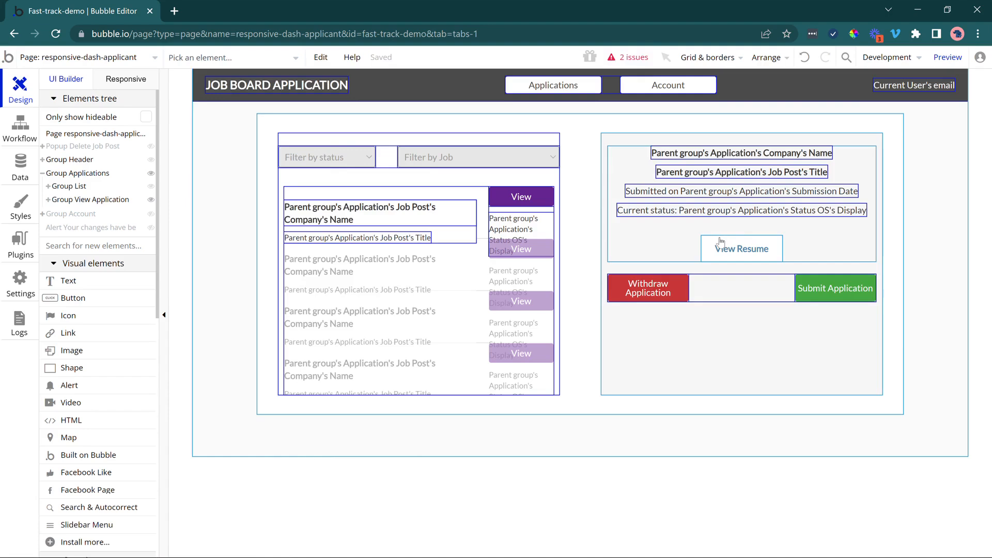
Add a file uploader to the application details group, beneath the current status text.
scroll(134, 327, down, 9)
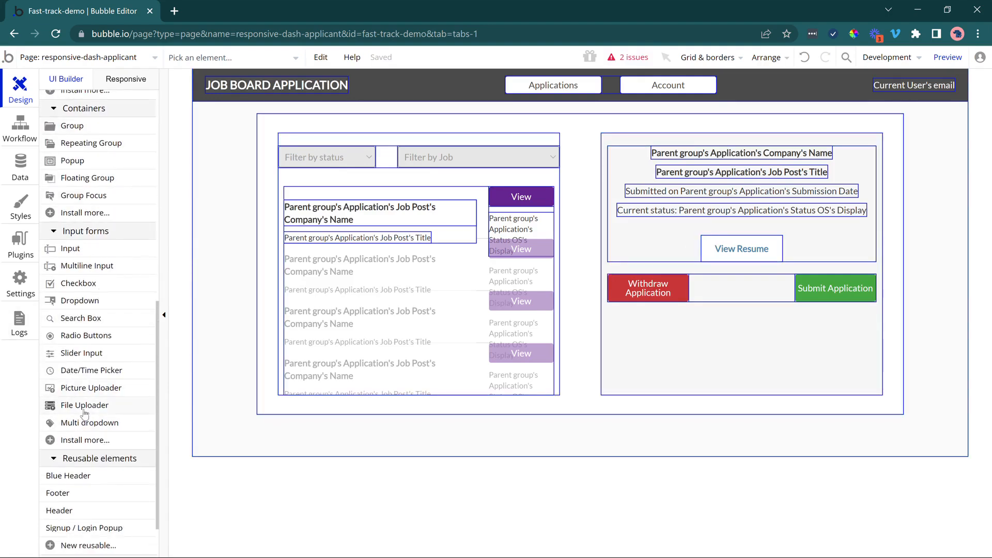
click(85, 410)
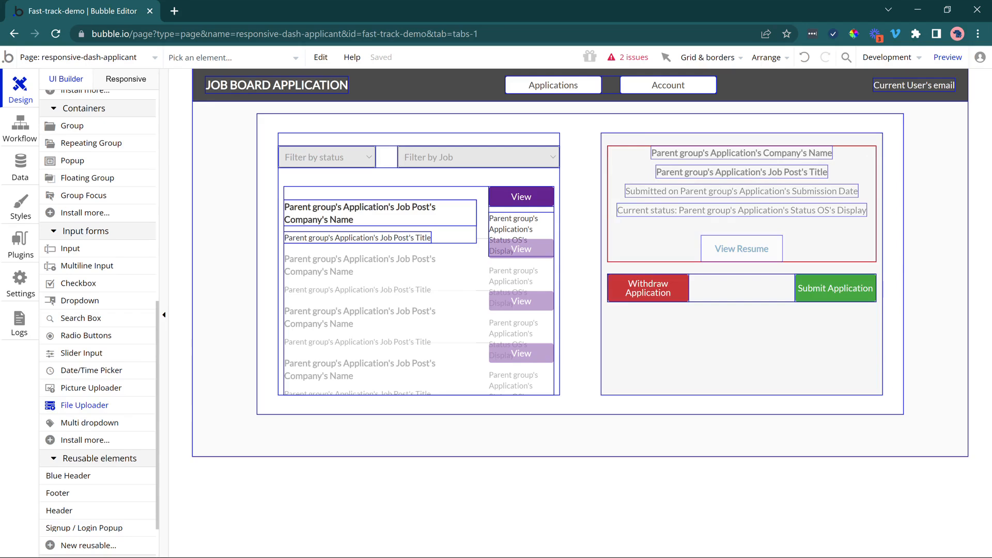
click(620, 239)
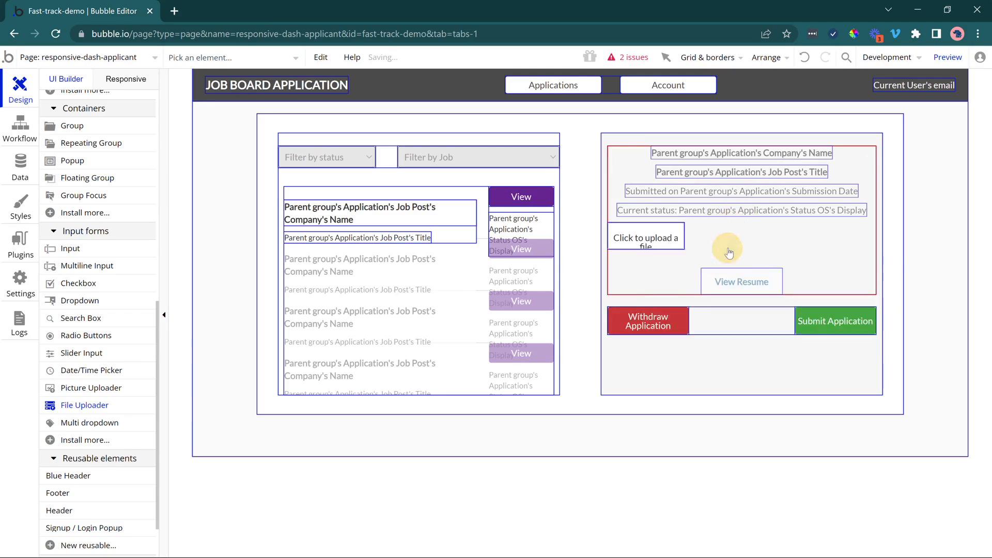
Move the file uploader below the View Resume link, center it horizontally and set its width to 300 px.
click(301, 198)
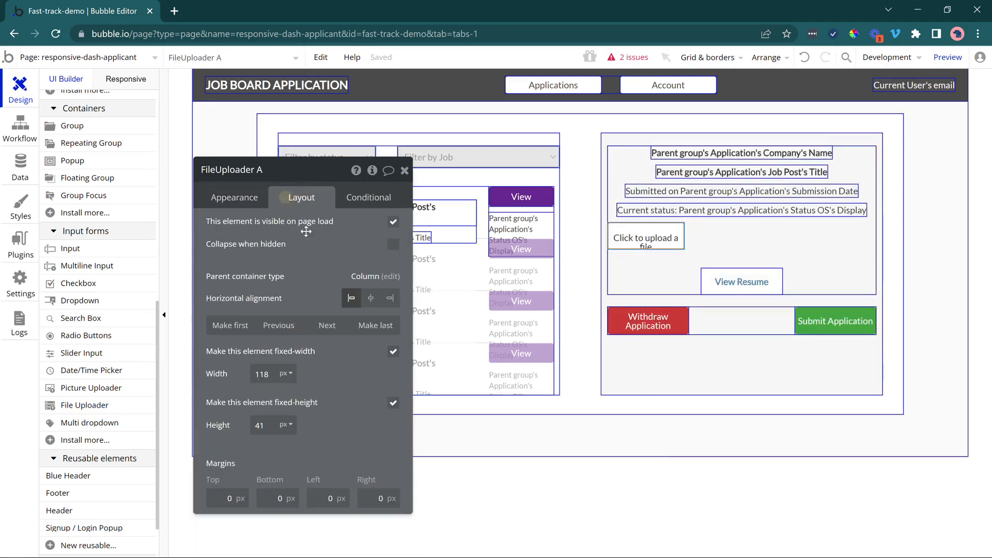
click(327, 325)
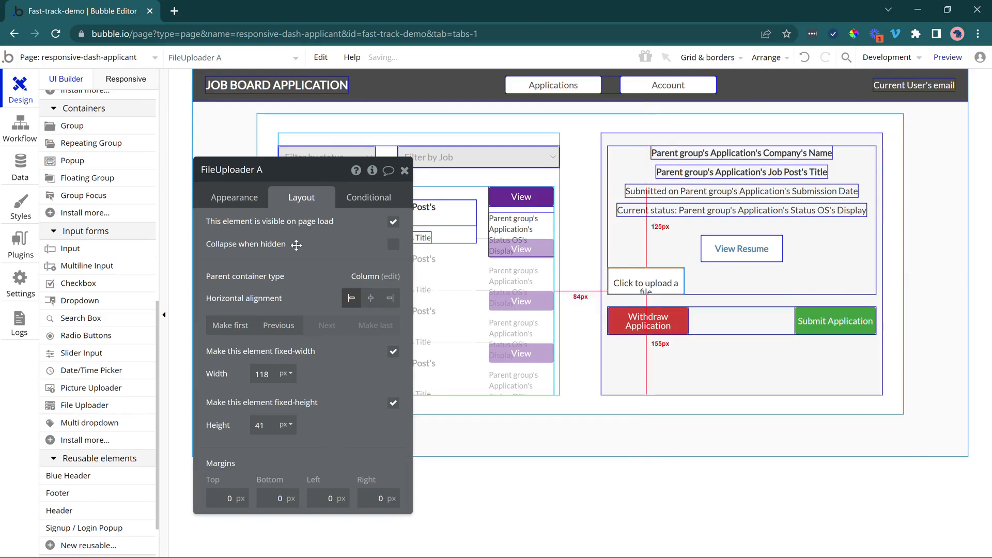
click(371, 298)
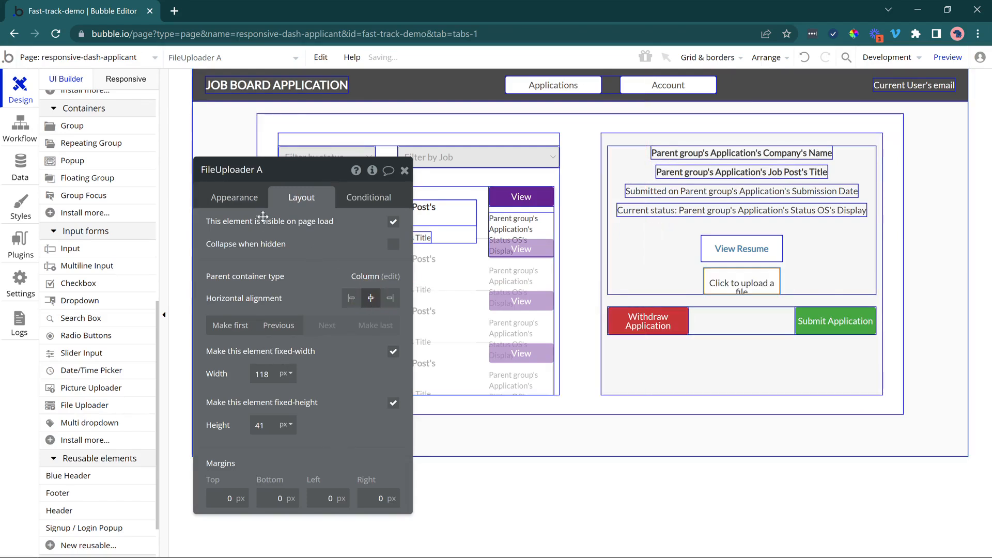
click(254, 375)
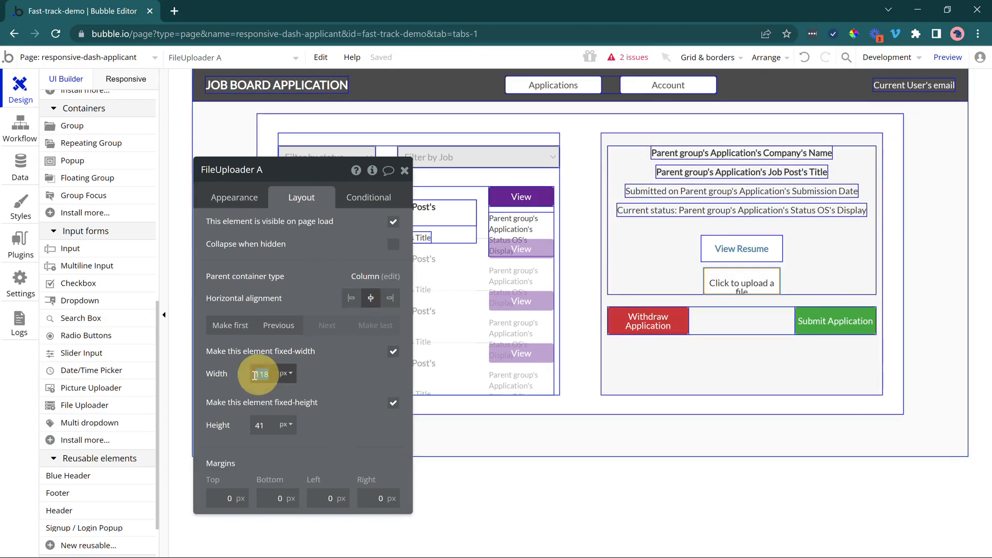
text(300)
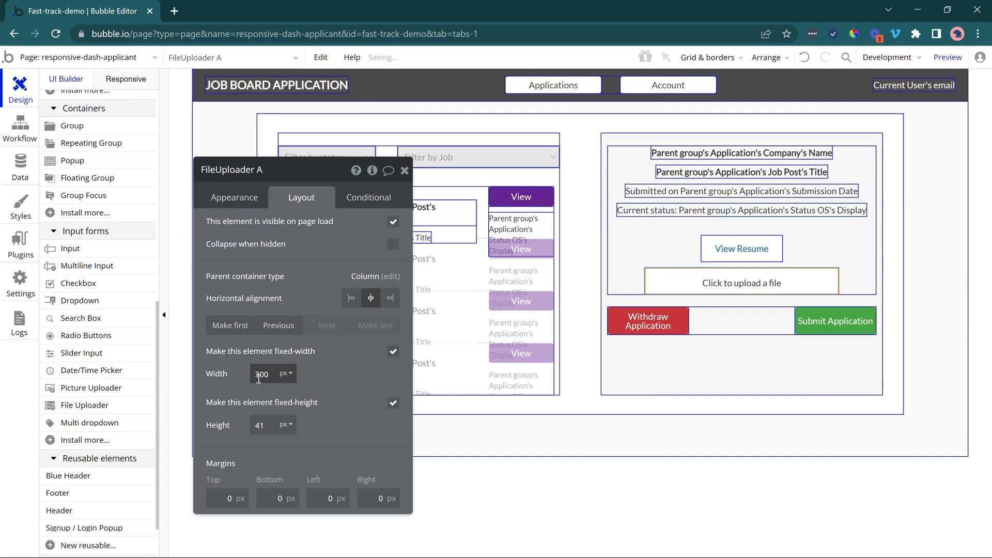
Set the file uploader's placeholder to Replace Resume File.
click(236, 199)
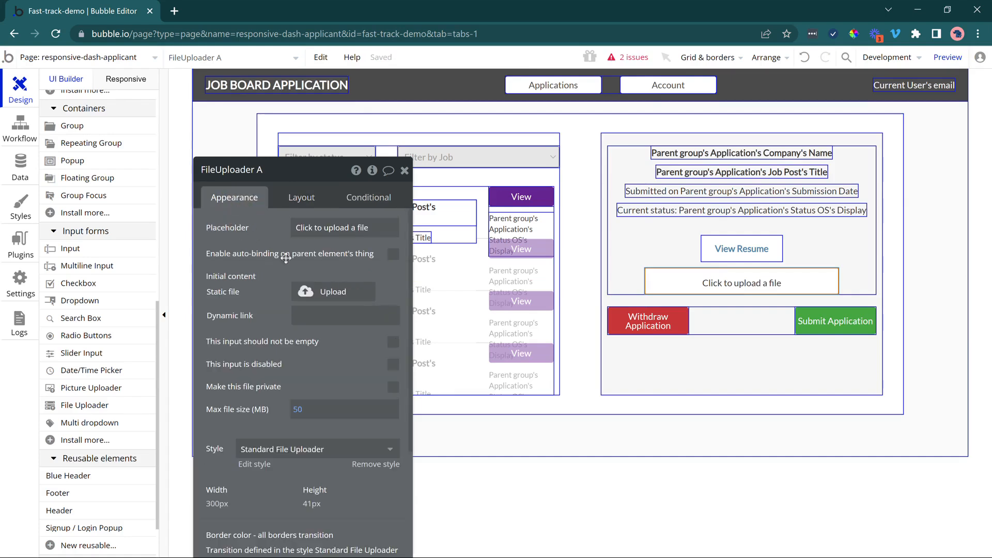
click(322, 225)
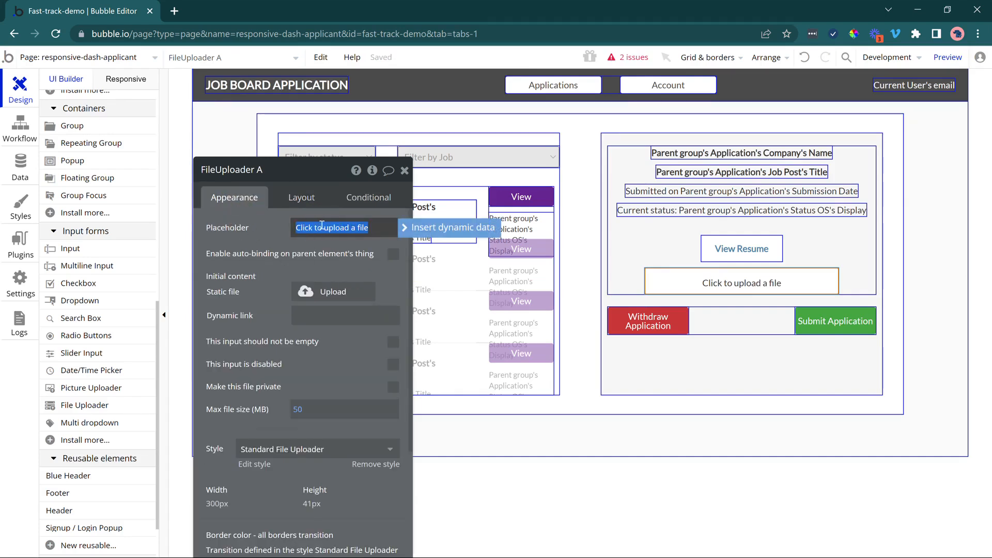
text(chan)
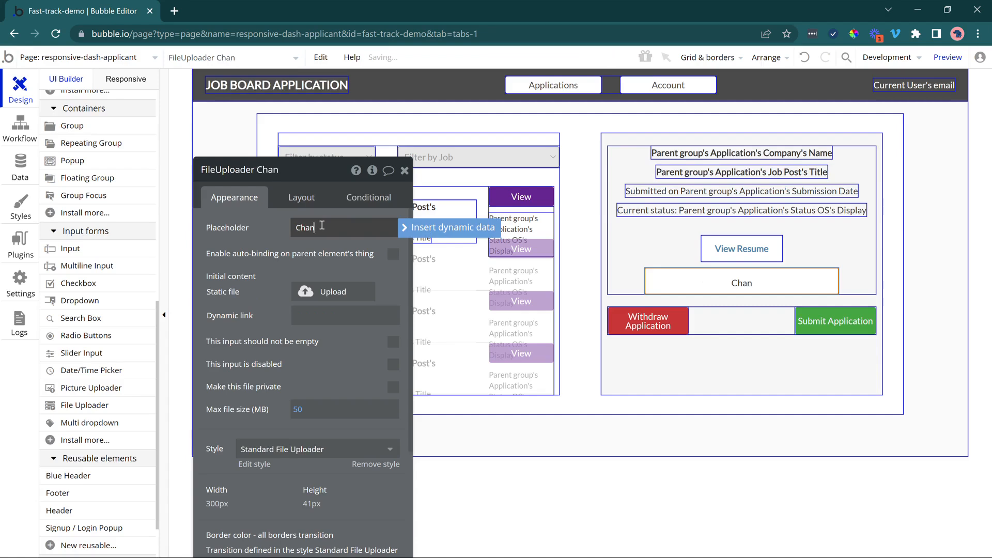
key(ctrl+a)
text(Replace Re)
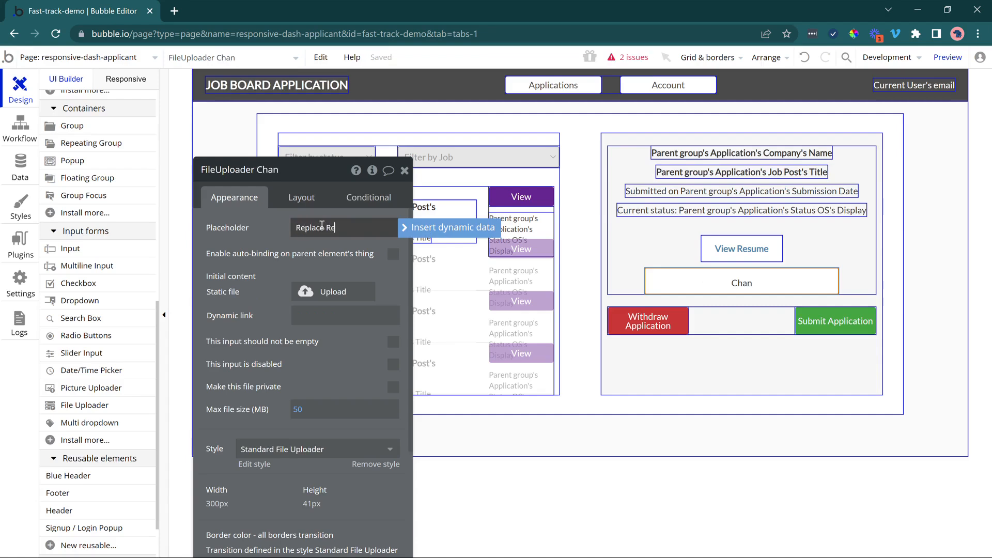
text(sume File)
click(275, 262)
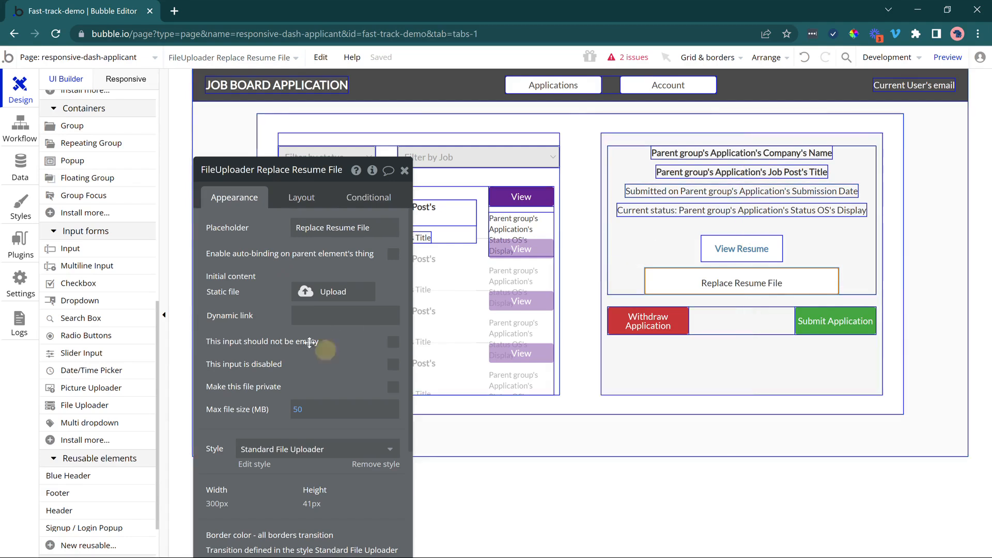
Create a workflow for when the Replace Resume File uploader's value changes, assign it to the Applications folder and show only that folder.
drag(330, 352, 304, 336)
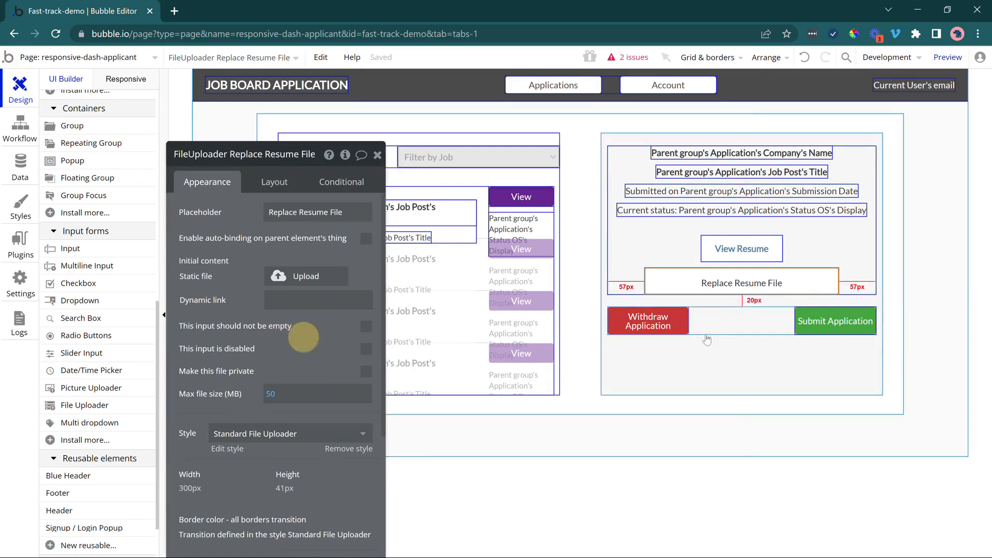
right_click(729, 287)
click(770, 543)
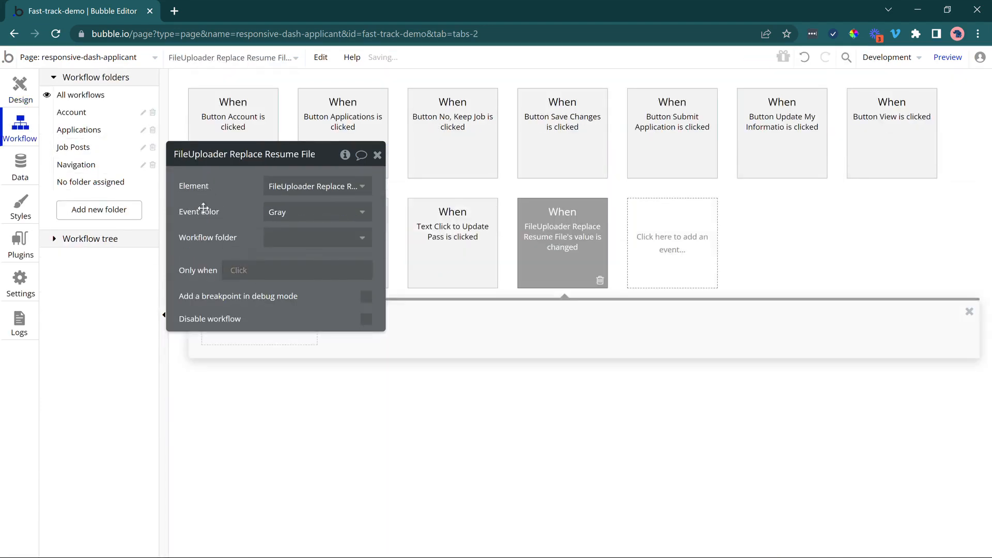
drag(204, 208, 216, 169)
click(329, 200)
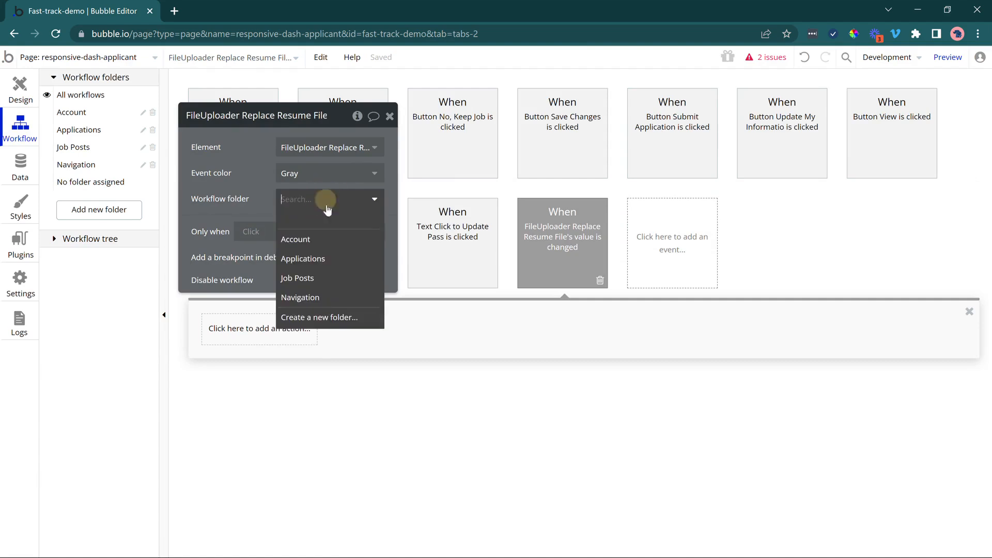
click(350, 259)
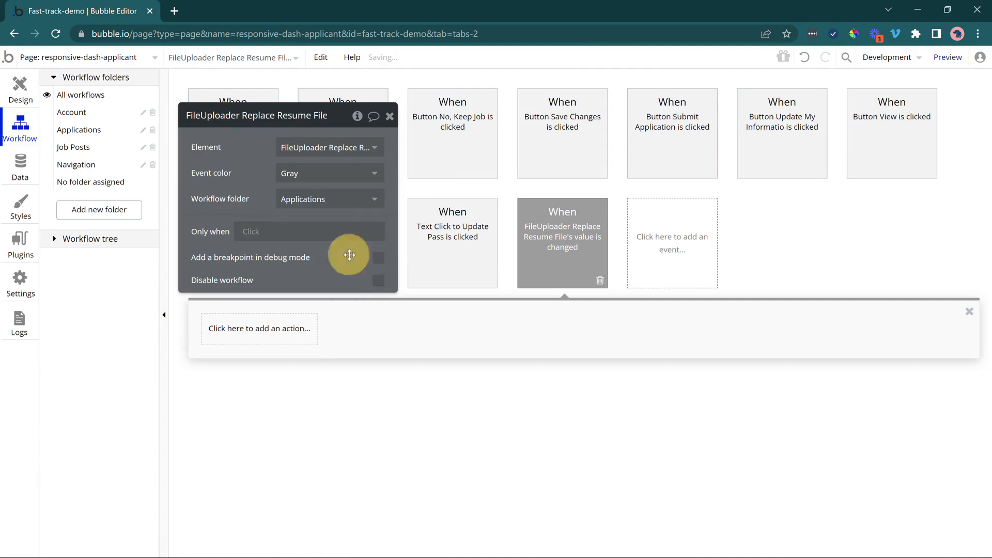
click(79, 129)
drag(212, 161, 267, 286)
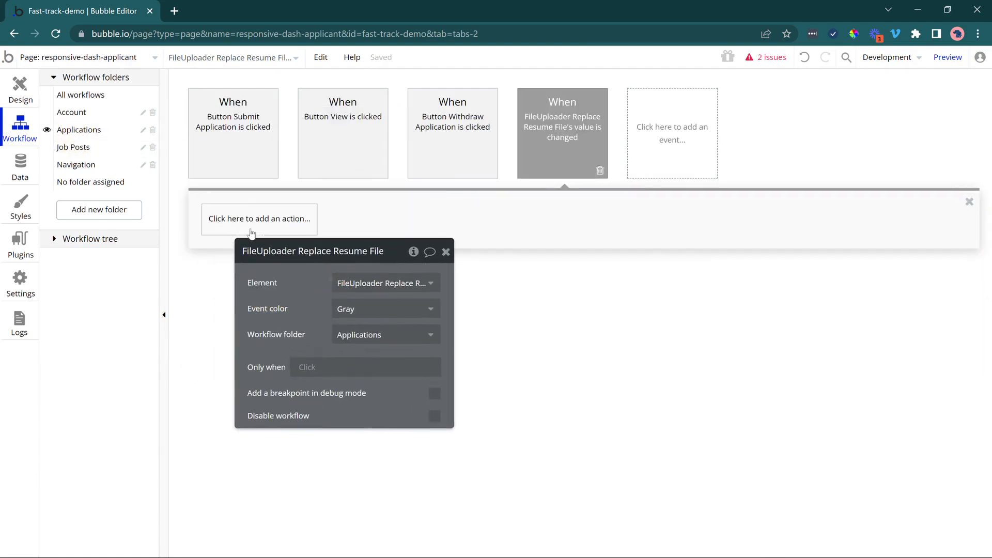
Add a Make changes to thing action to the uploader workflow with Parent group's Application as the thing to change.
click(235, 217)
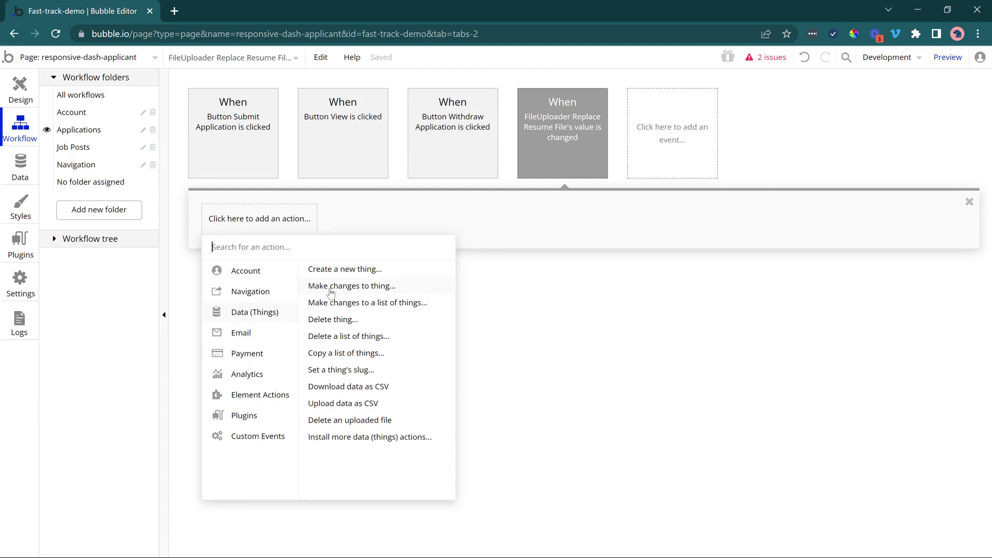
click(331, 290)
click(359, 287)
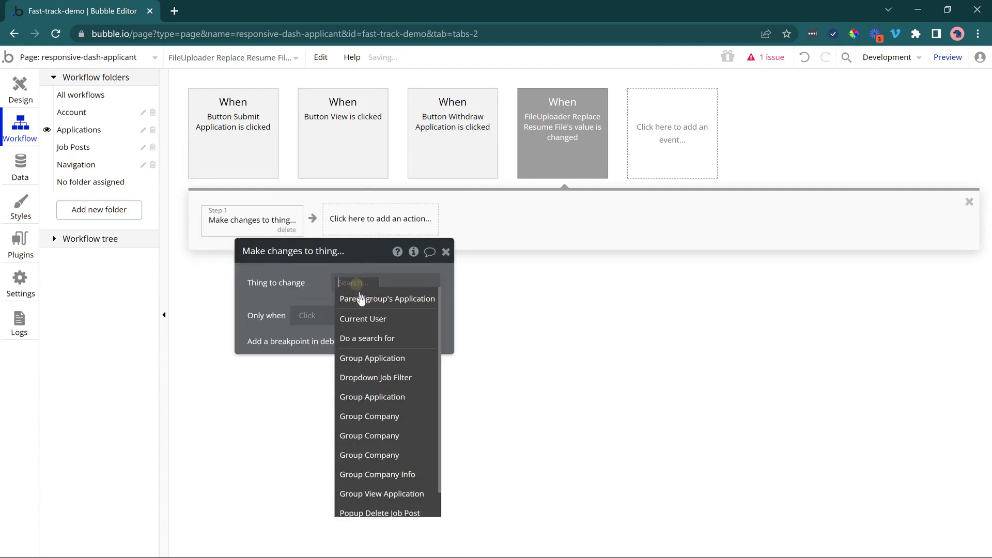
click(403, 300)
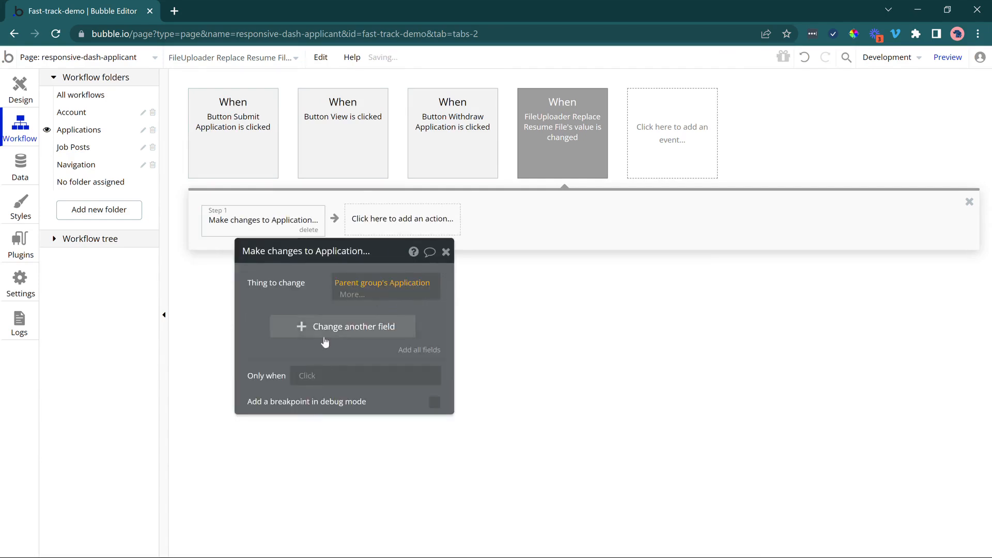
Set the application's Resume field to This FileUploader's value in the Make changes action.
click(277, 321)
click(262, 313)
click(279, 383)
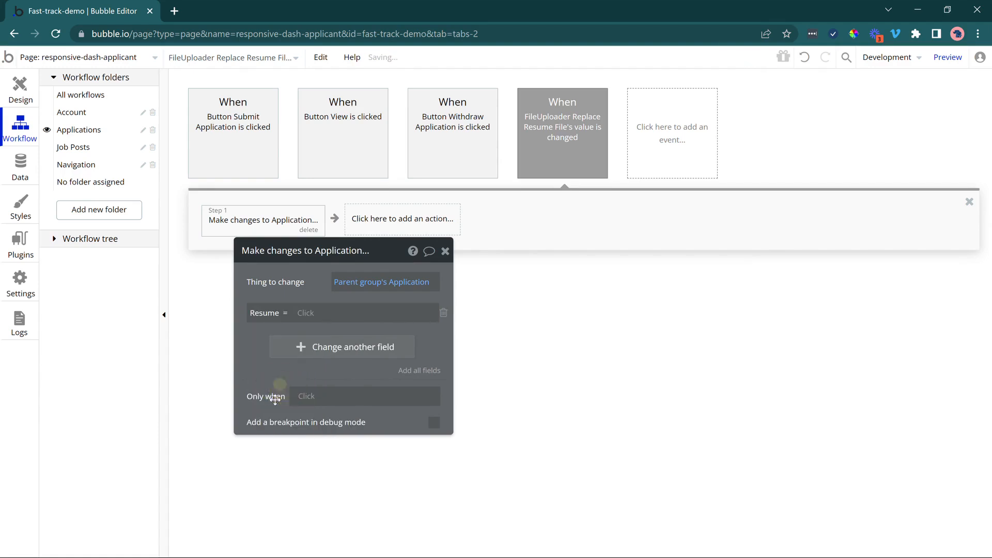
click(305, 313)
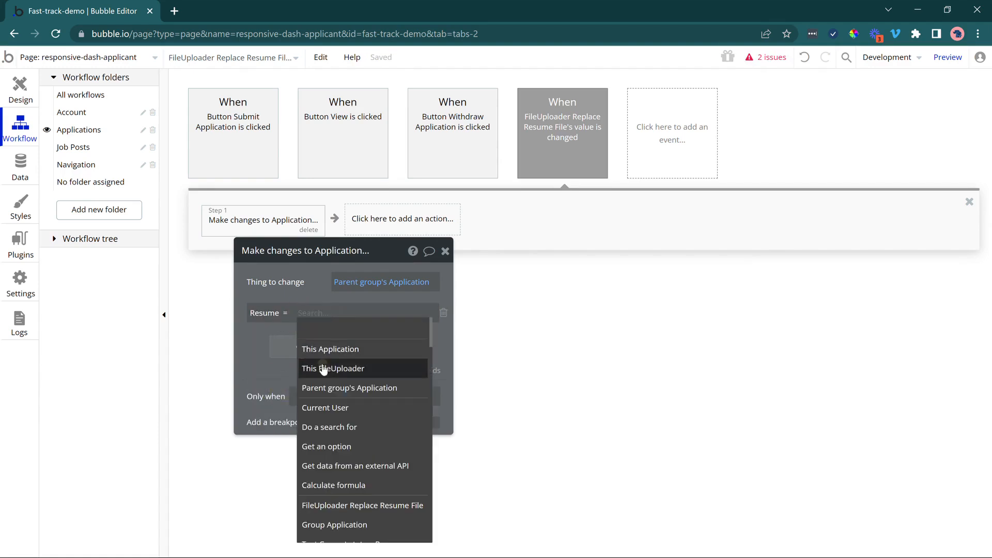
click(323, 369)
click(397, 328)
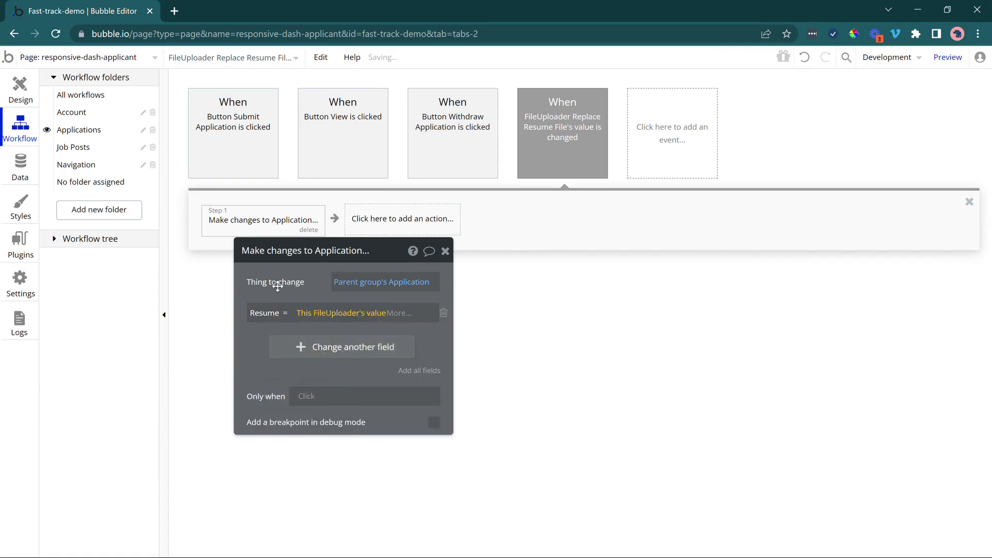
Add a Reset relevant inputs action as the second step of the uploader workflow.
click(361, 217)
mouse_move(412, 395)
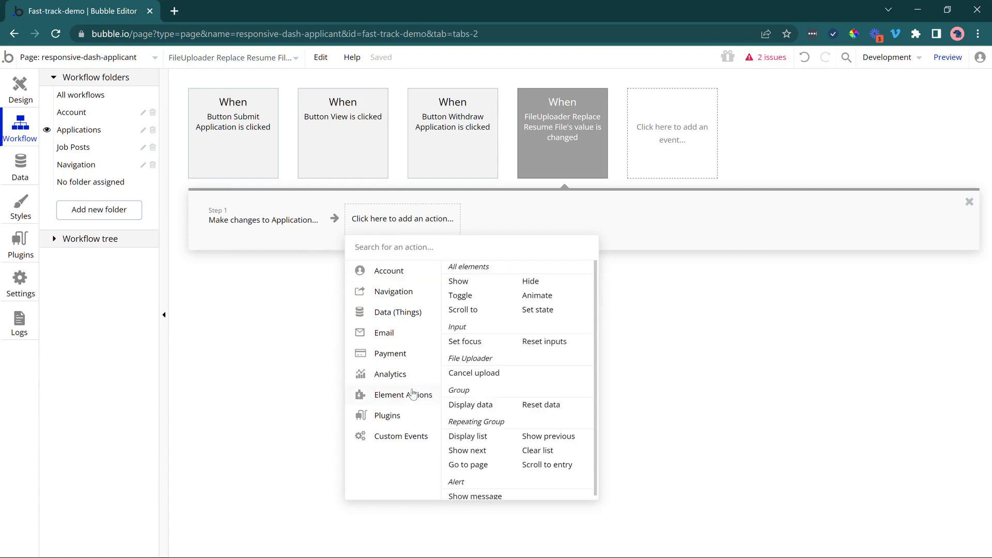
click(543, 342)
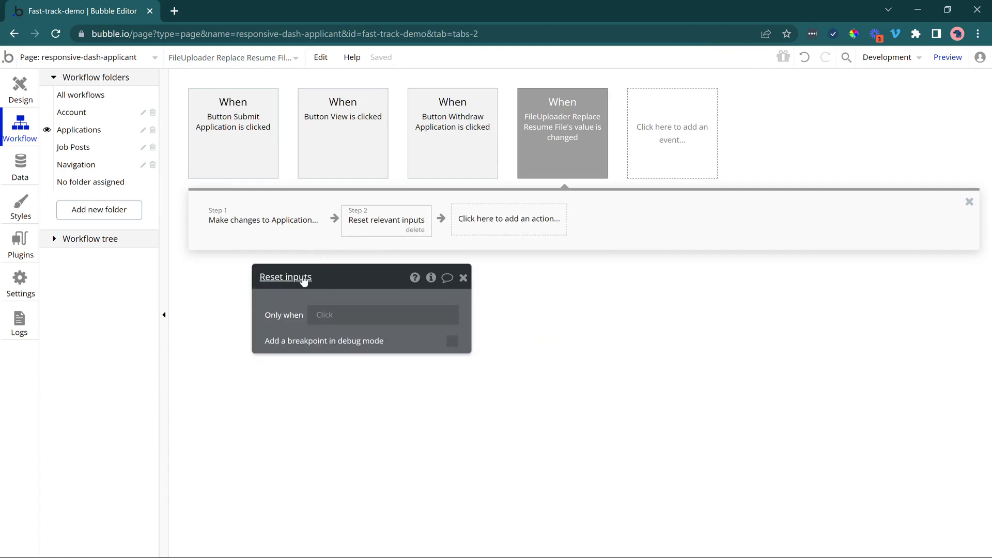
Return to the page design and group the View Resume link in an Align-to-Parent container.
click(20, 85)
click(770, 272)
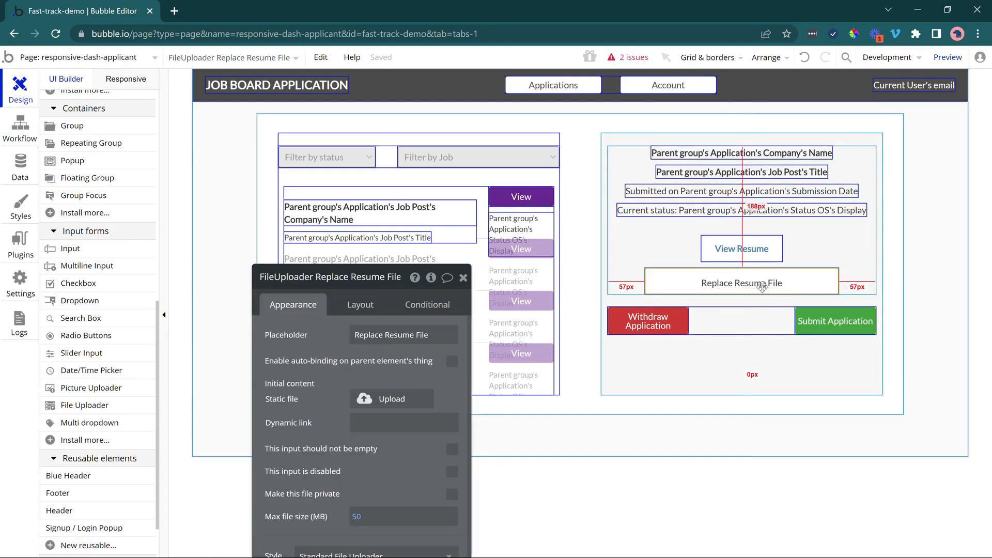
click(735, 252)
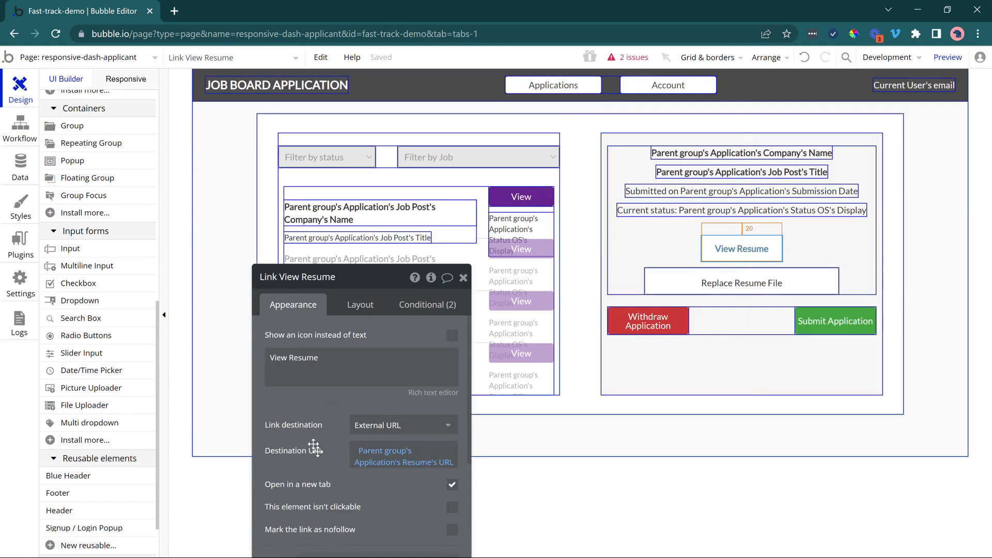
drag(315, 449, 261, 339)
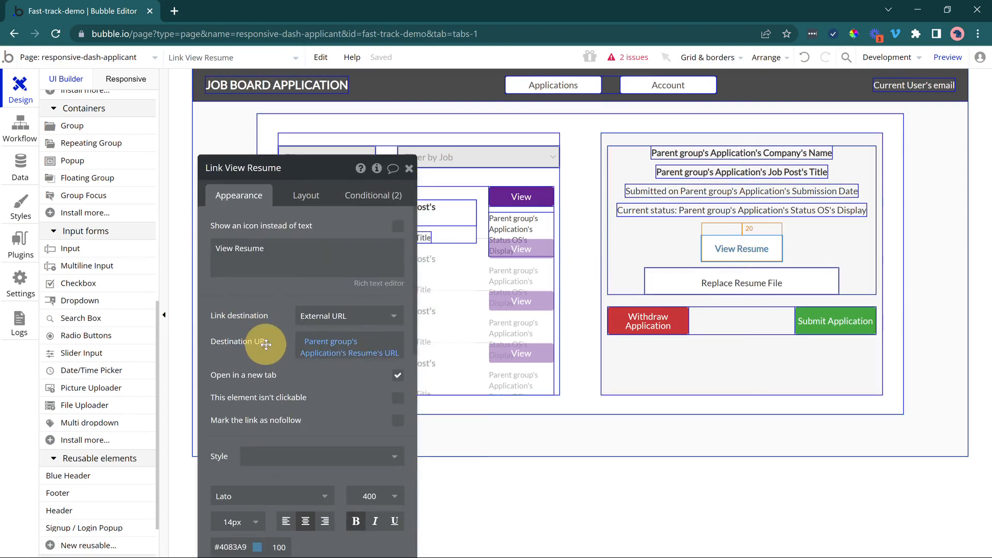
right_click(722, 250)
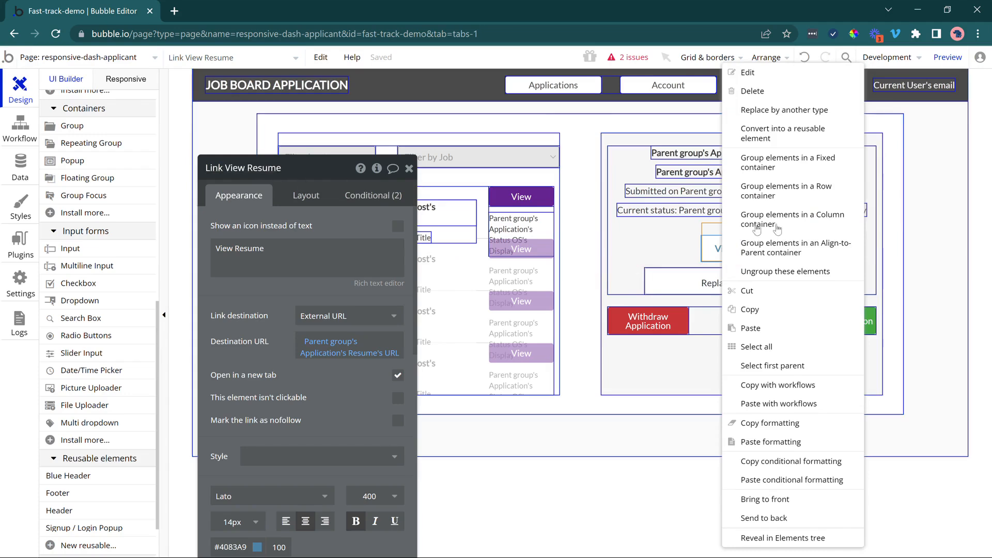
click(816, 253)
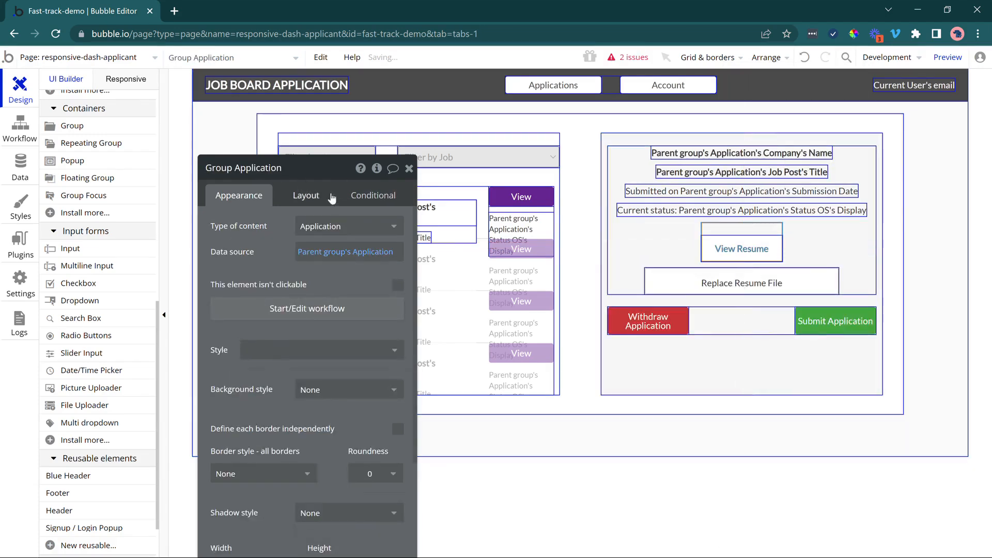
Center the View Resume link within its Align-to-Parent group.
click(308, 196)
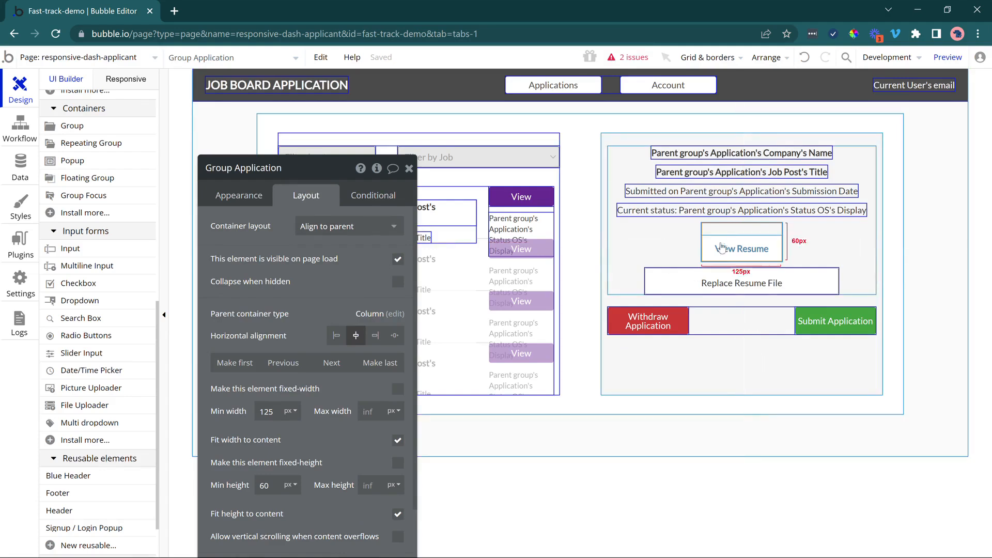
click(742, 248)
click(308, 317)
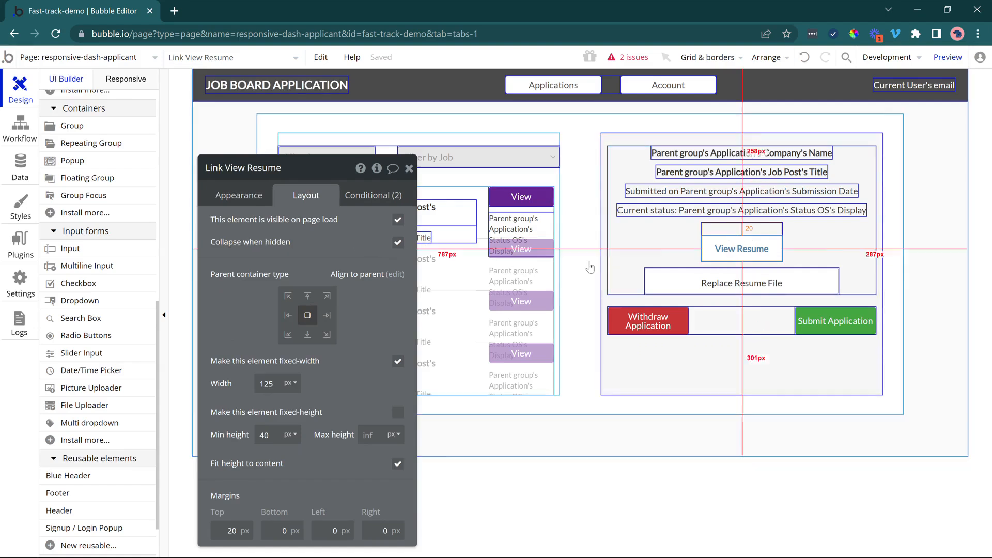
Rename the View Resume link's parent group to Group View Resume and make it collapse when hidden.
right_click(718, 253)
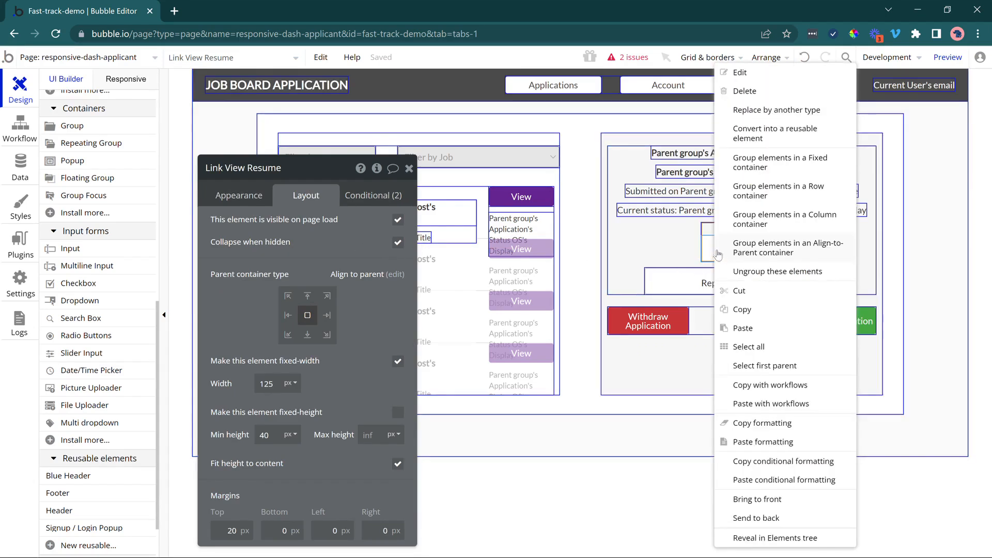
click(746, 365)
click(246, 169)
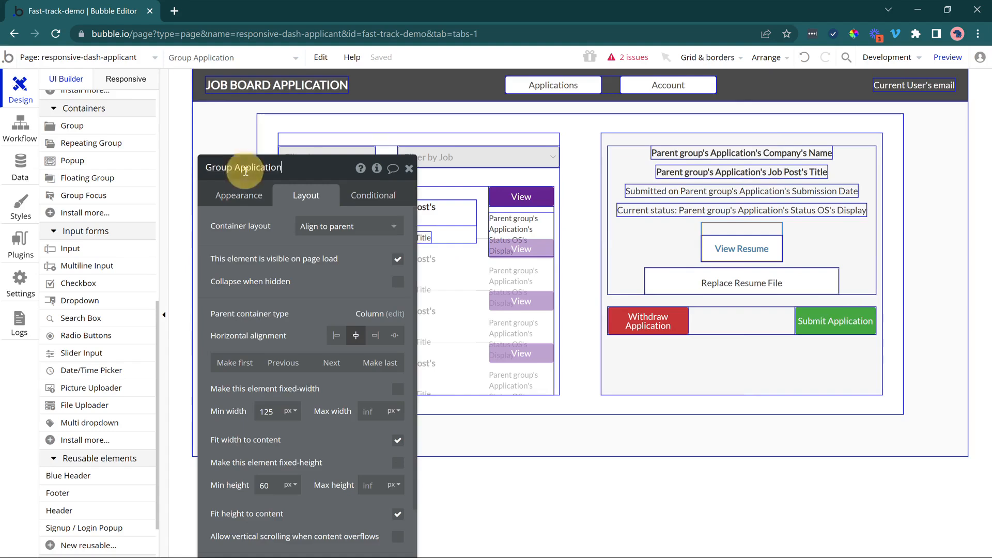
double_click(246, 171)
text(View Resume)
click(398, 281)
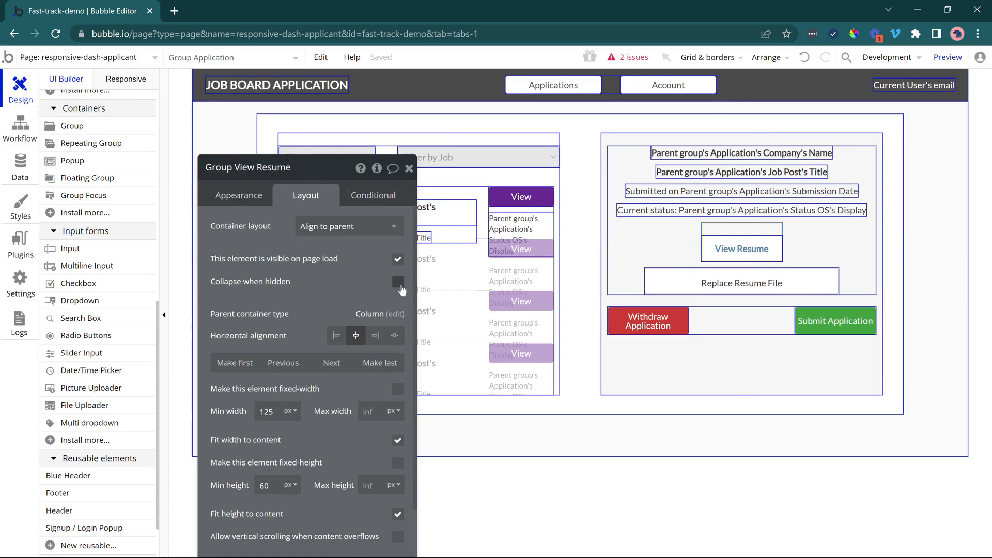
Add a condition to Group View Resume that makes it not visible when Parent group's Application's Resume is empty.
click(368, 195)
click(252, 227)
click(251, 233)
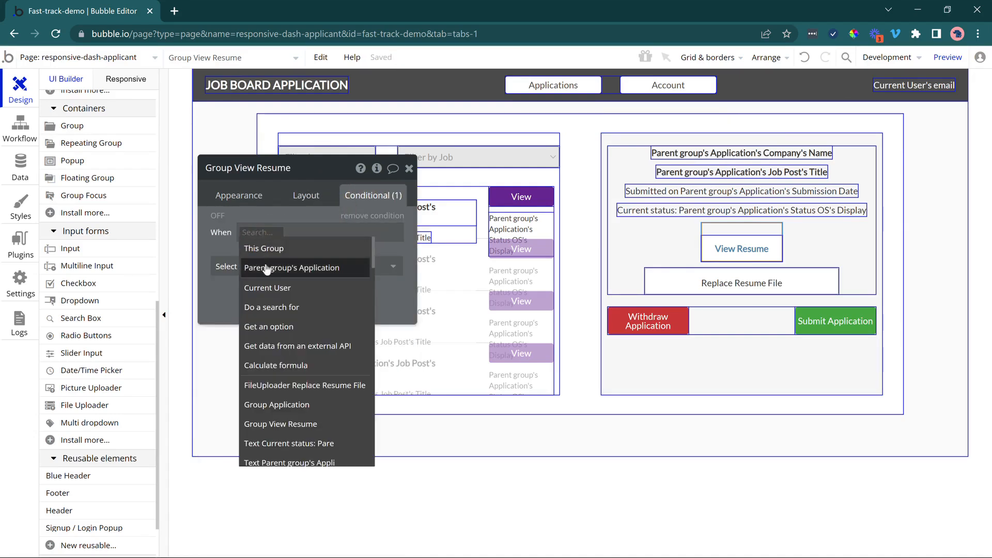
click(289, 265)
click(357, 306)
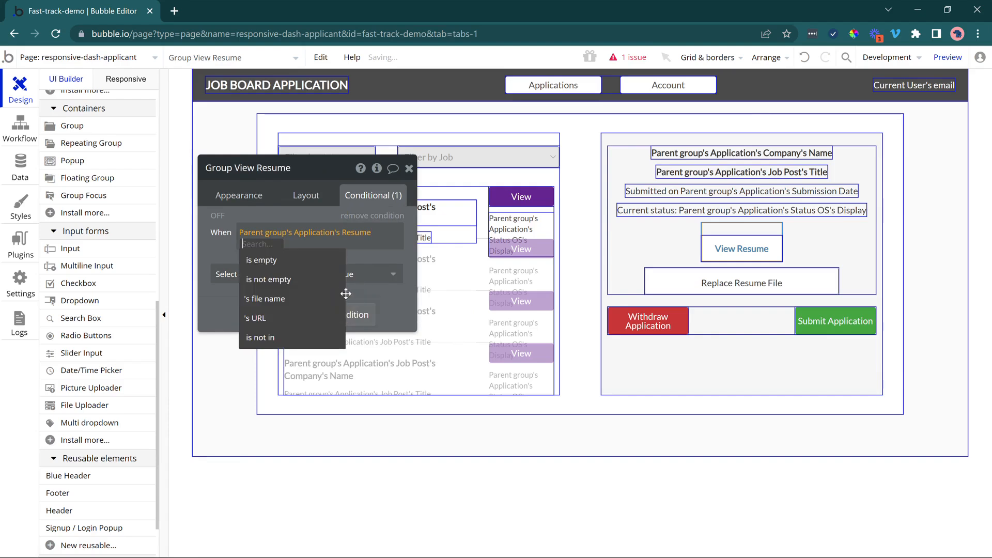
text(em)
click(308, 266)
click(321, 272)
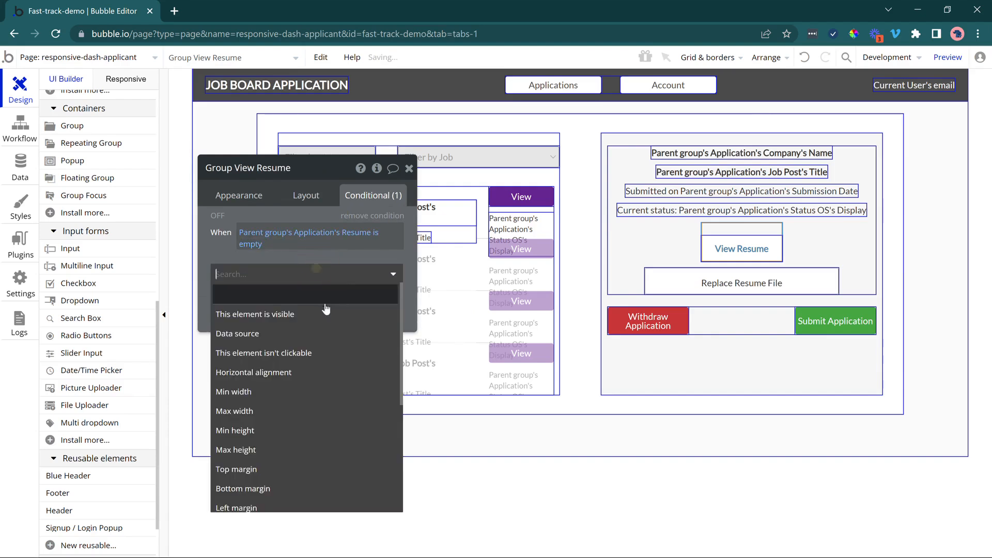
click(327, 312)
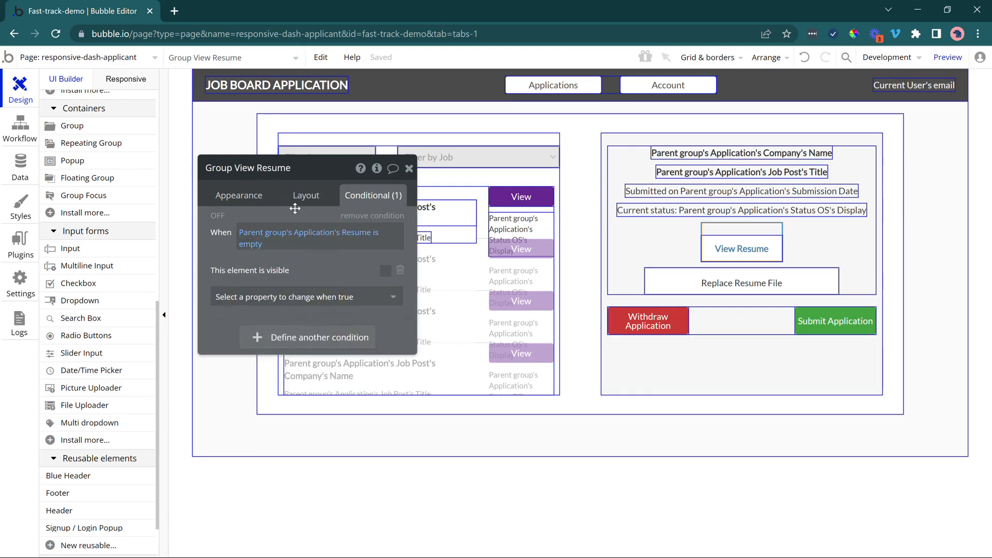
click(305, 195)
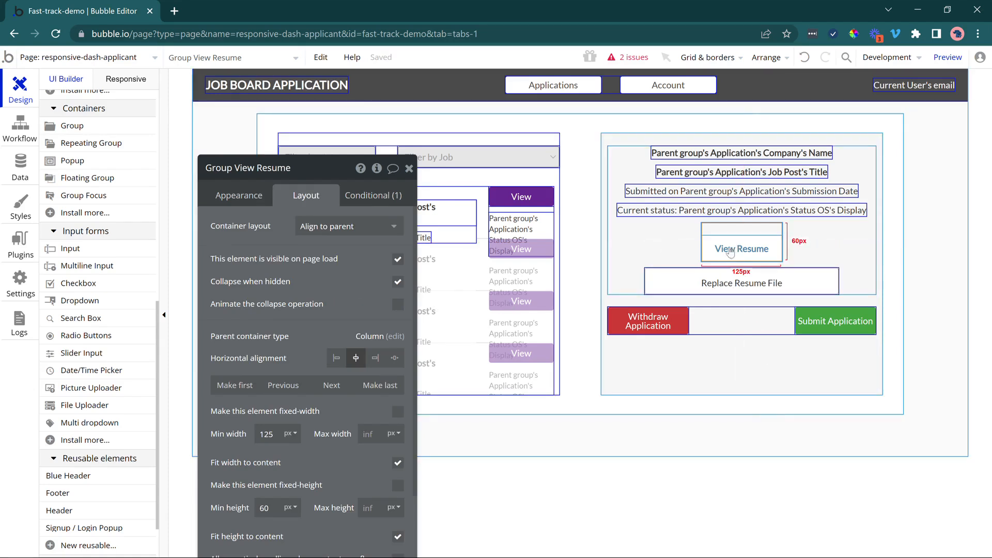
Define a new condition on the Replace Resume File uploader for when Parent group's Application's Resume is empty.
click(728, 285)
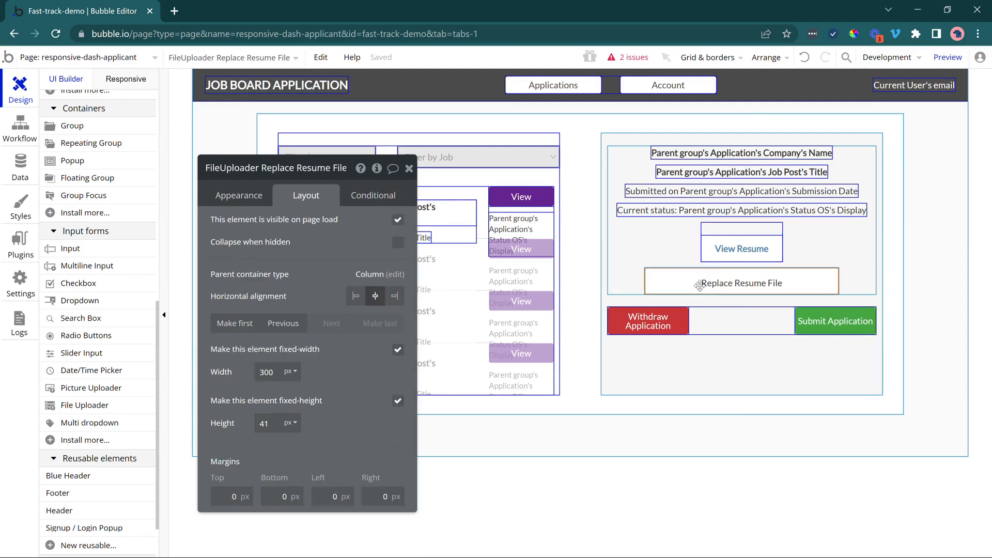
click(249, 203)
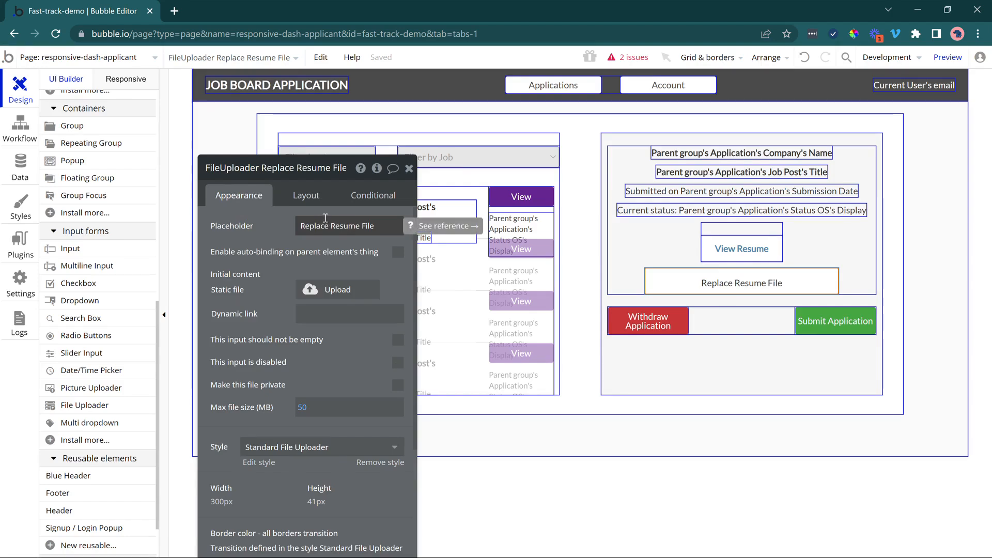
click(367, 204)
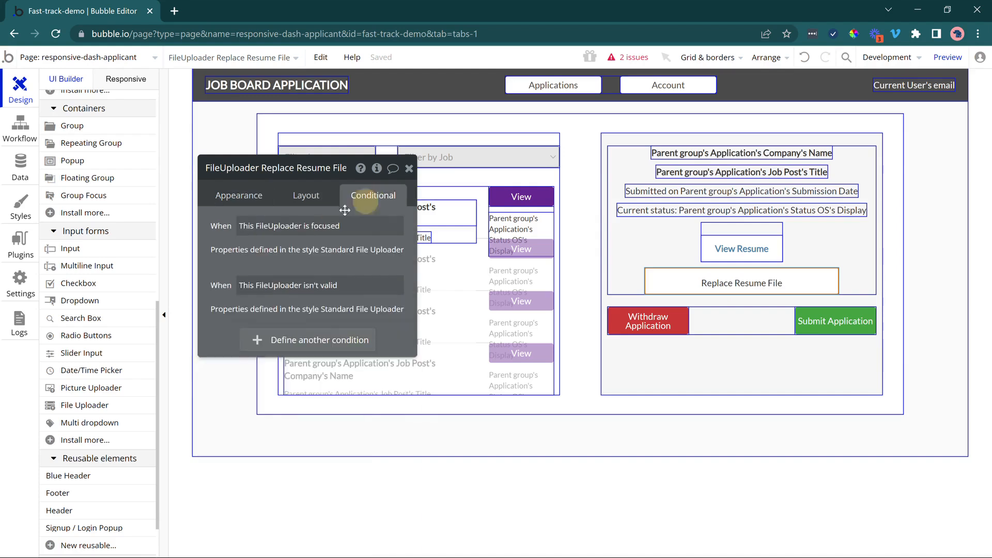
click(275, 345)
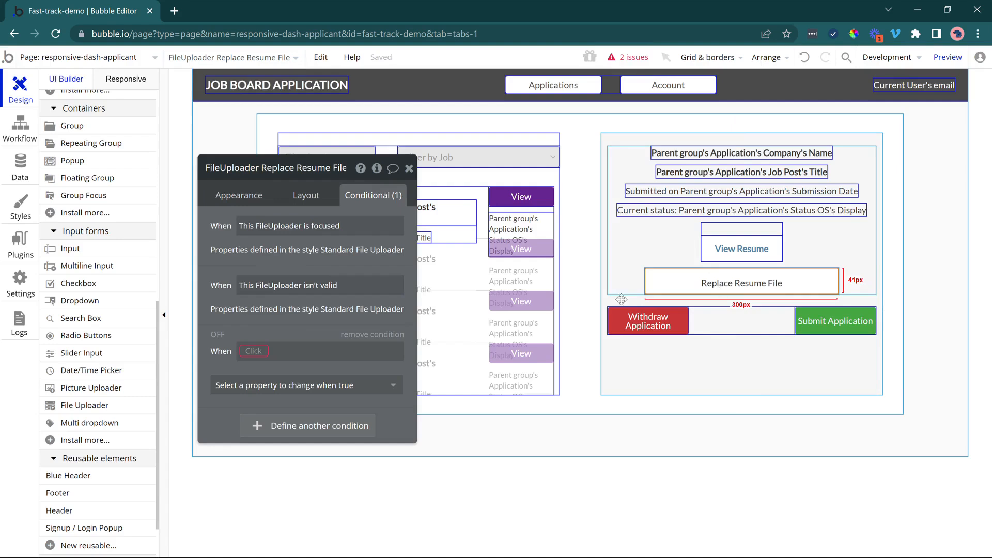
click(254, 351)
click(271, 388)
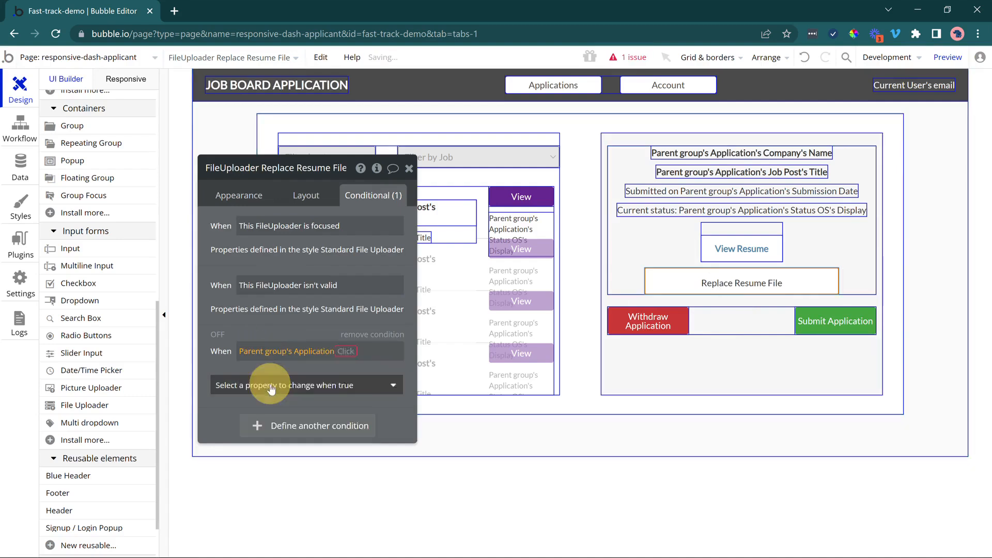
click(363, 423)
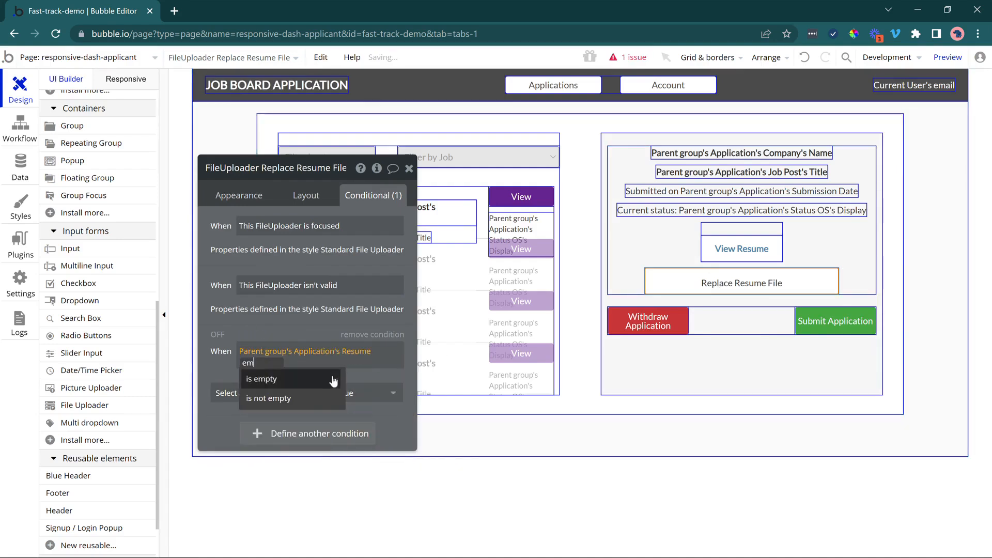
click(317, 375)
Make the uploader's empty-resume condition change the placeholder to "Add Resume File" and close its properties.
click(305, 393)
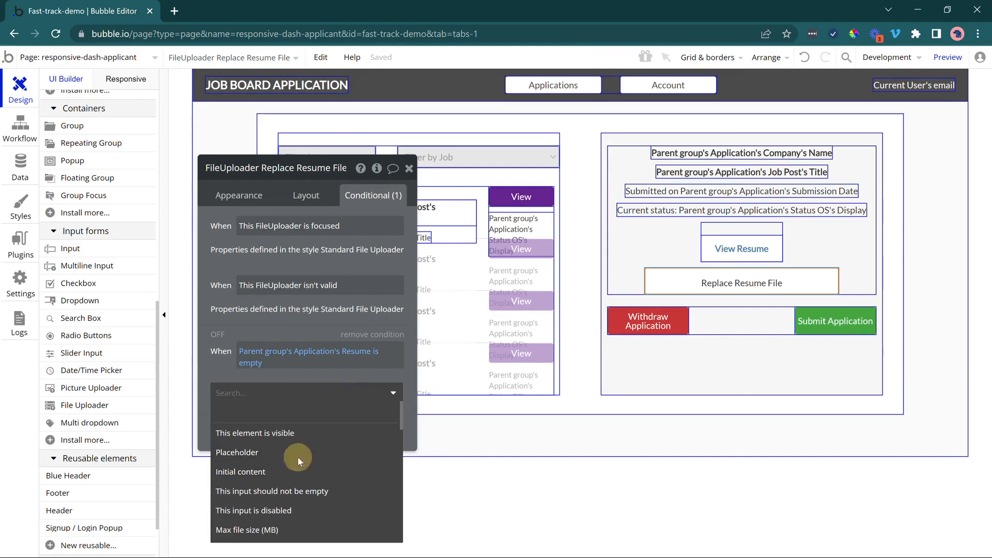
click(298, 453)
click(313, 391)
double_click(314, 391)
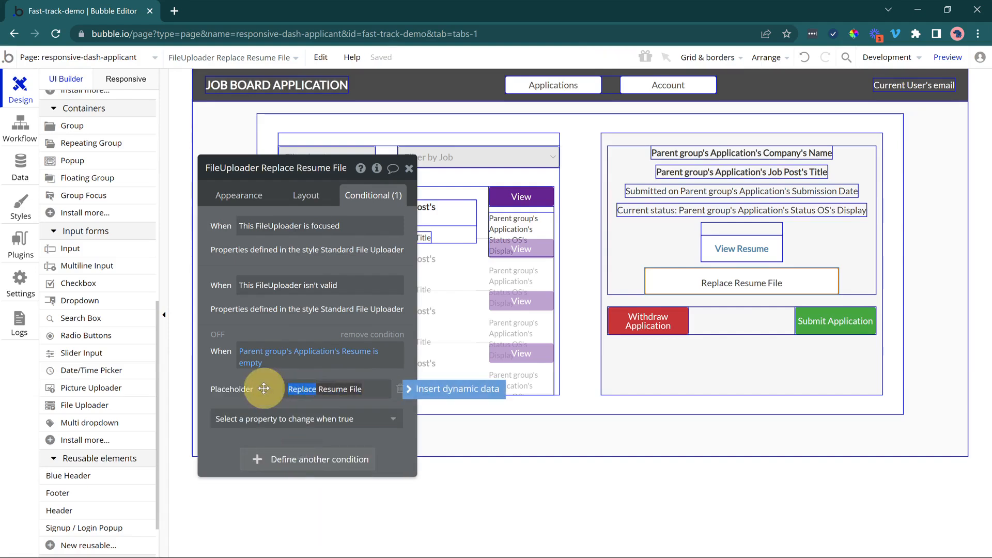
text(Add)
click(266, 389)
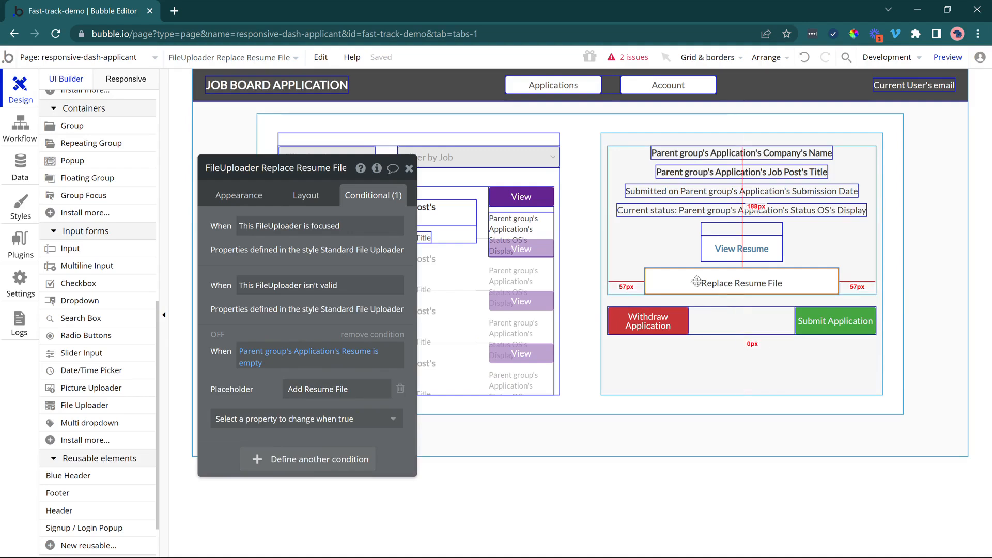
click(409, 169)
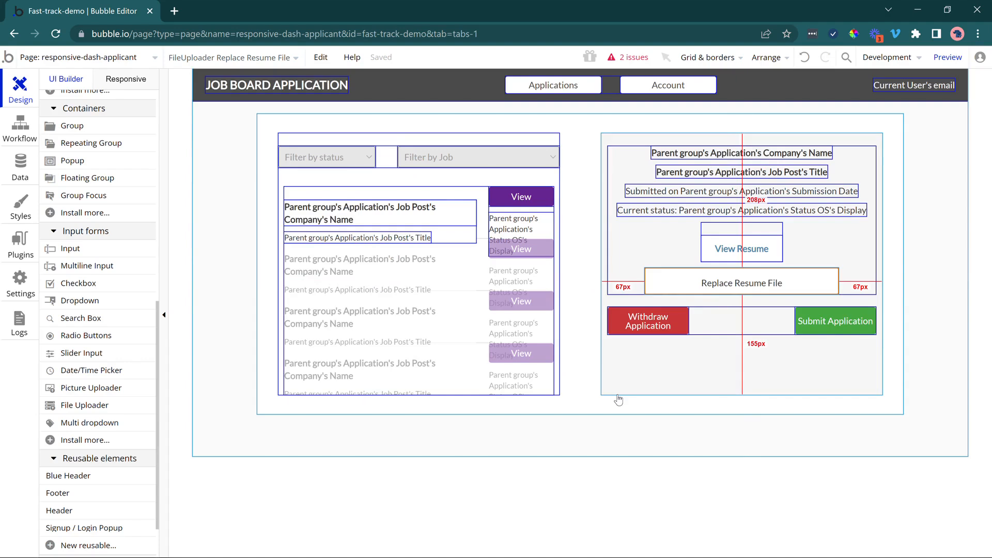
Set Status OS to Submitted in the Make changes action of the Submit Application button's workflow.
click(861, 331)
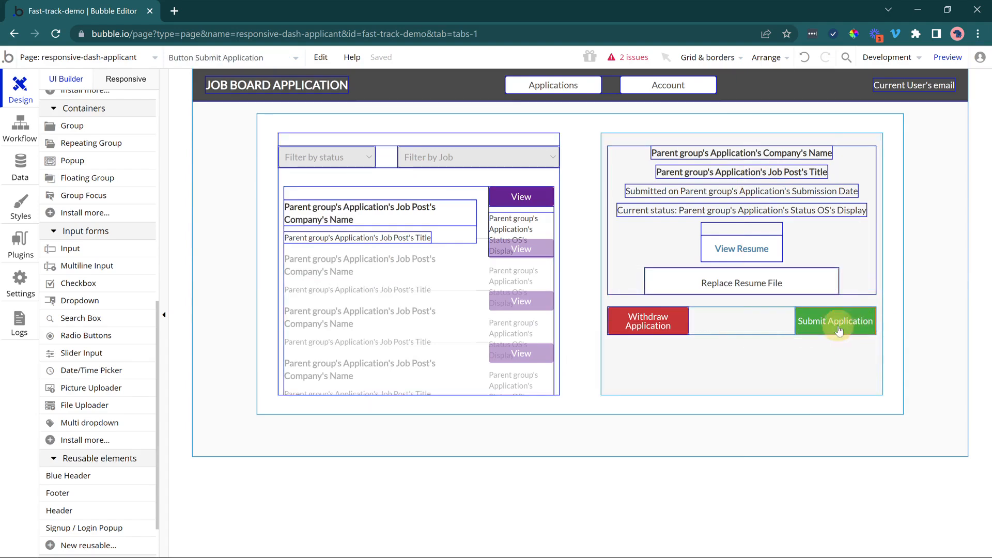
double_click(837, 328)
click(339, 284)
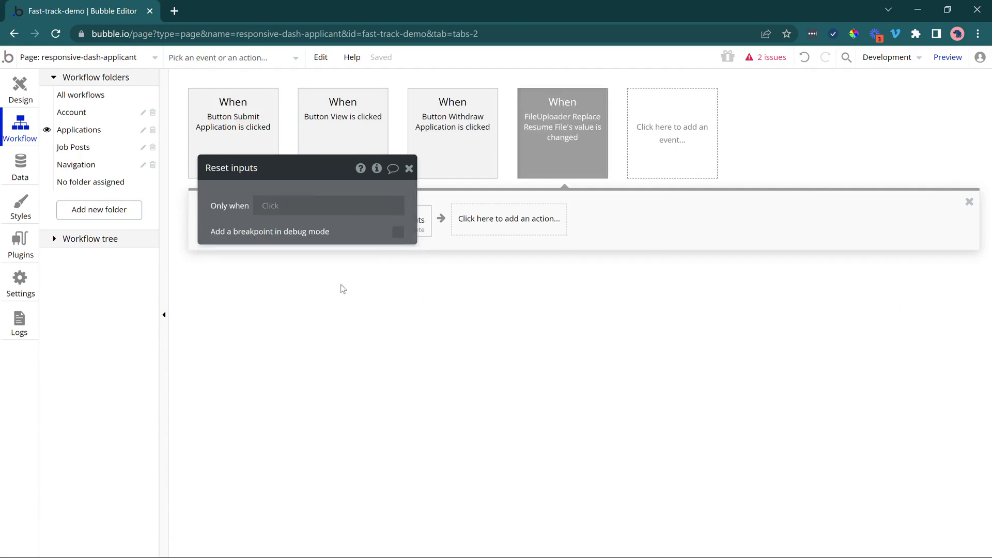
drag(227, 235, 489, 228)
click(250, 230)
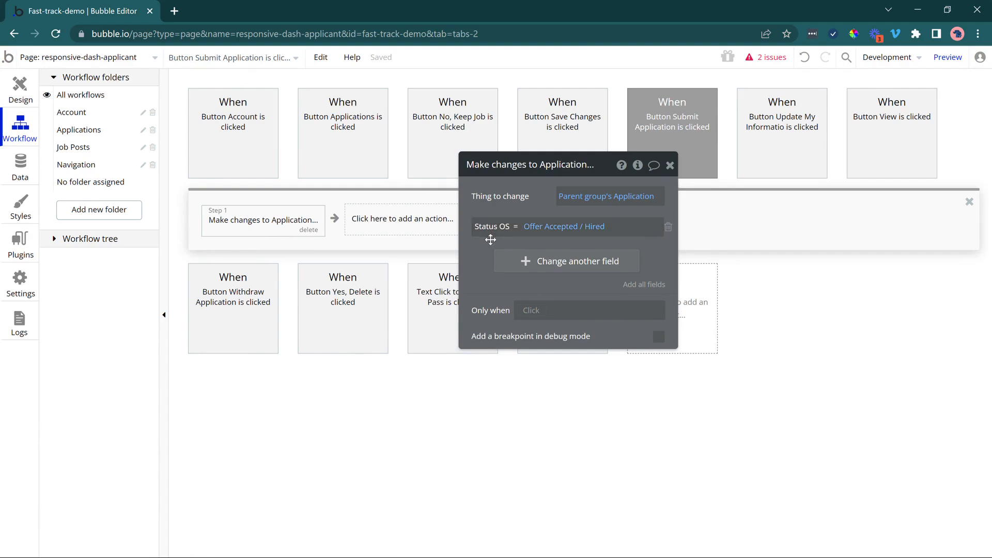
click(581, 233)
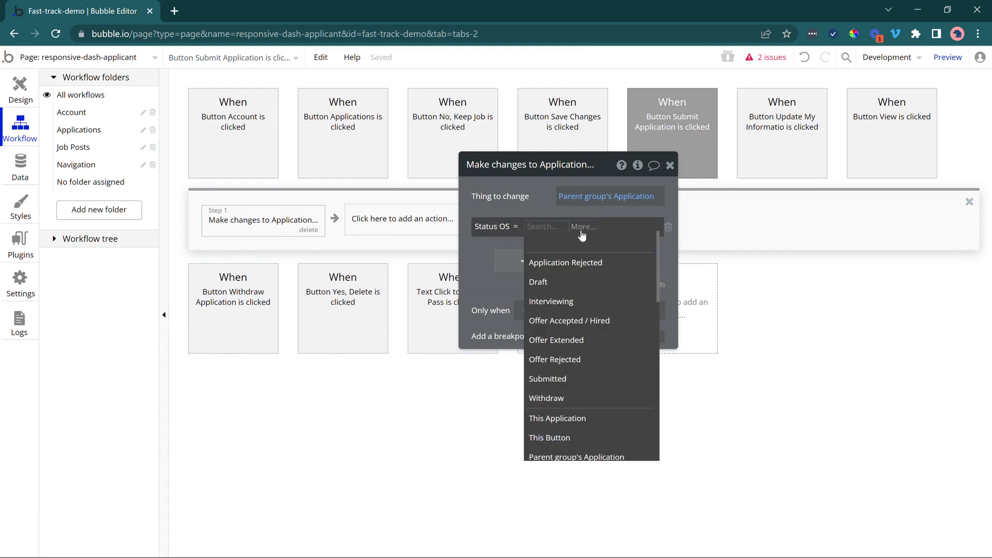
click(578, 381)
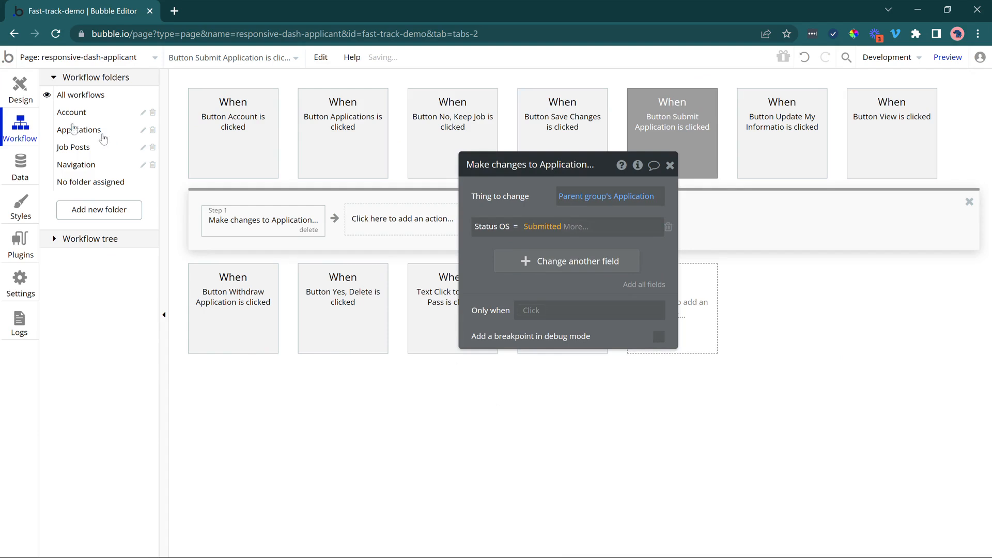
Set Status OS to Withdraw in the Make changes action of the Withdraw Application button's workflow.
click(67, 131)
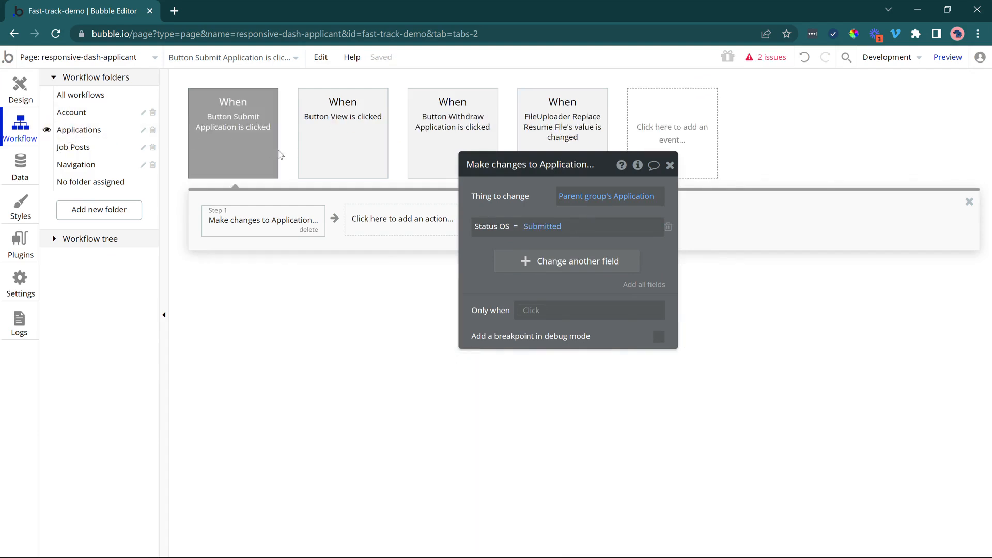
click(441, 128)
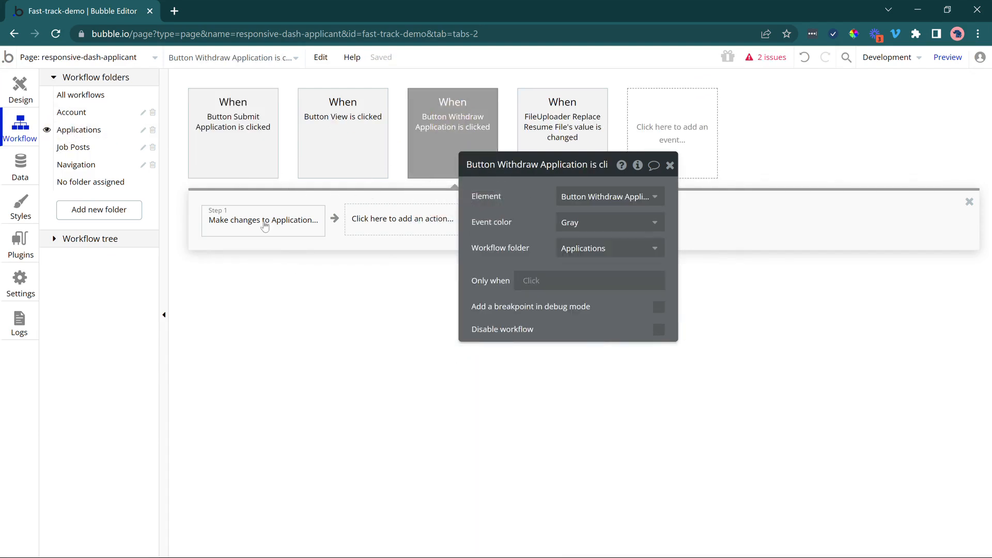
click(262, 220)
click(528, 230)
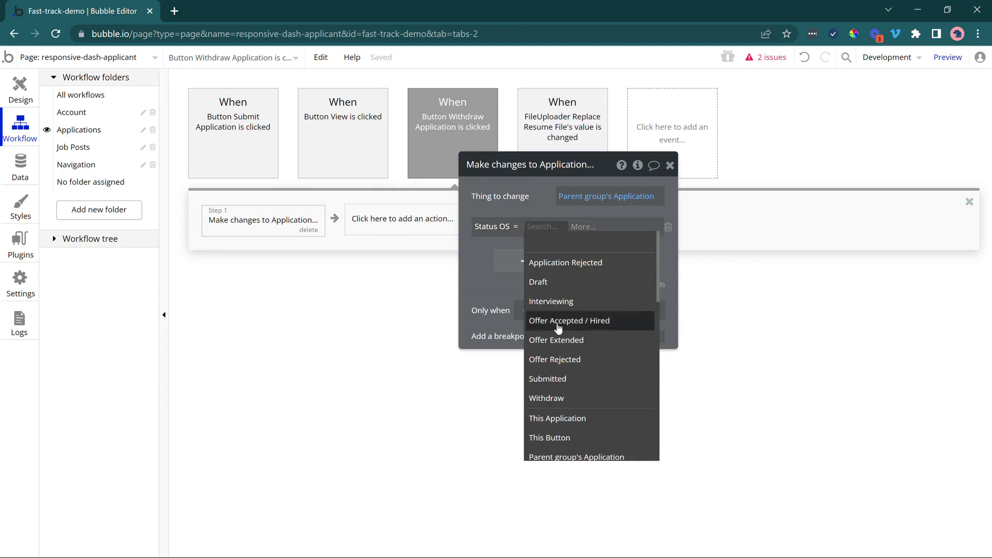
click(558, 398)
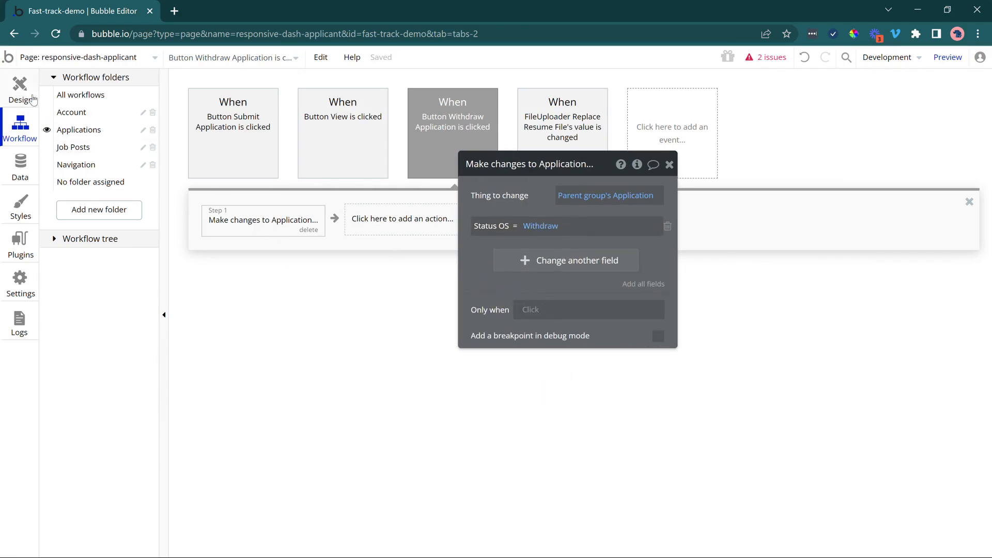
click(36, 95)
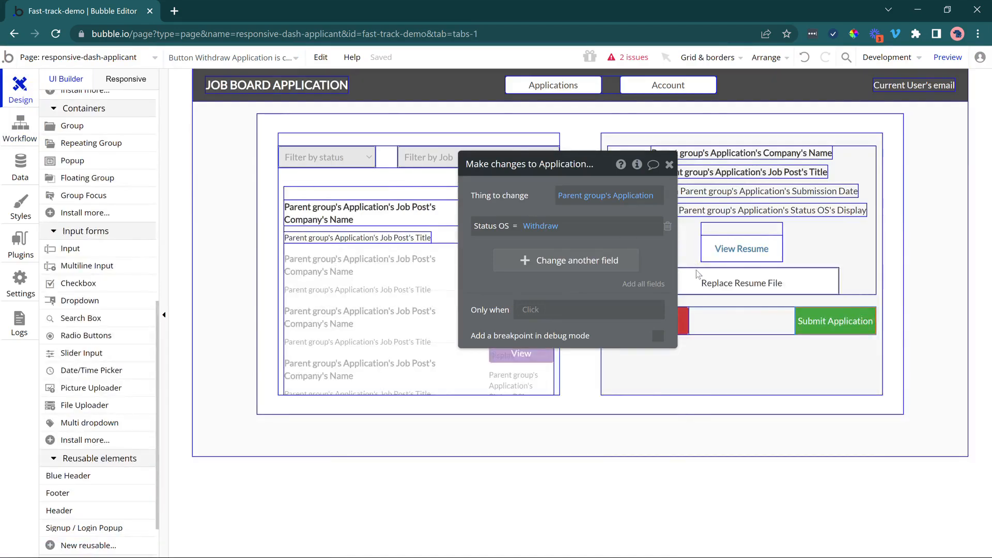
drag(603, 250, 255, 219)
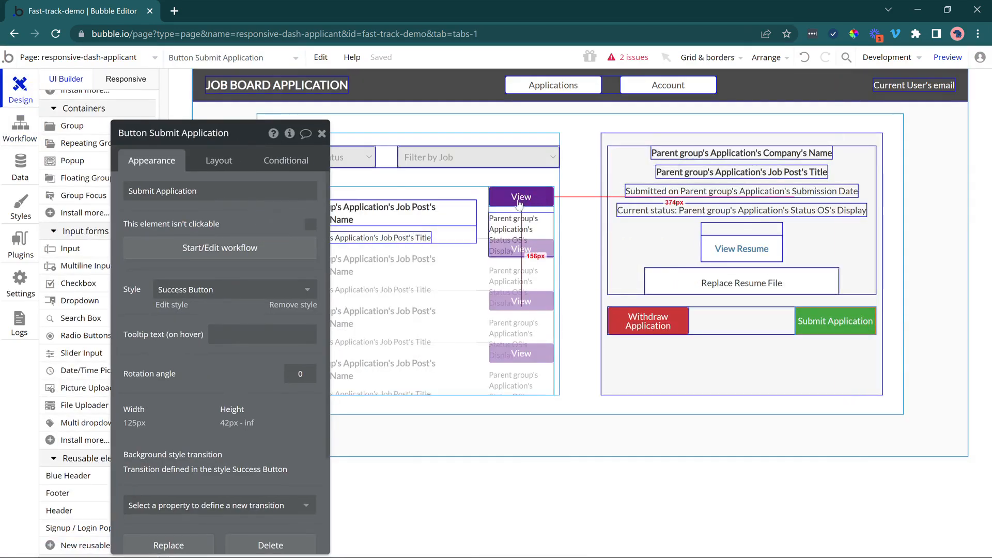
click(21, 127)
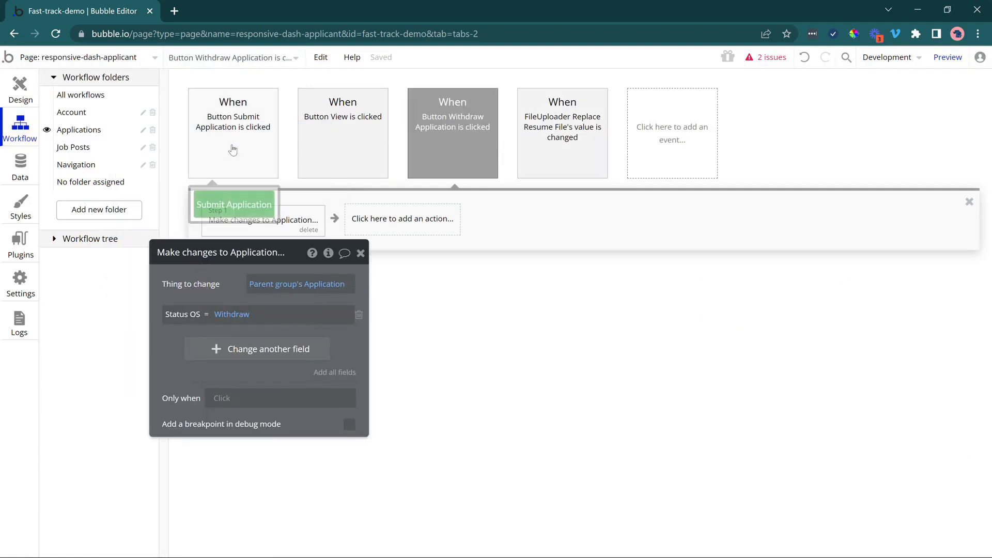
Open the app data, filter the database views by "user" and display the All Users view.
click(20, 165)
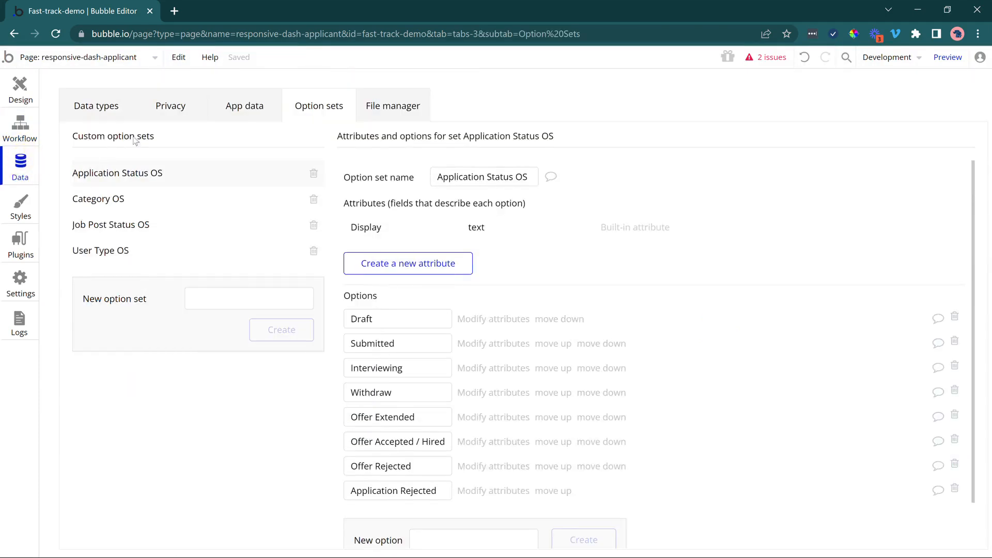
click(231, 105)
click(142, 211)
key(ctrl+a)
text(use)
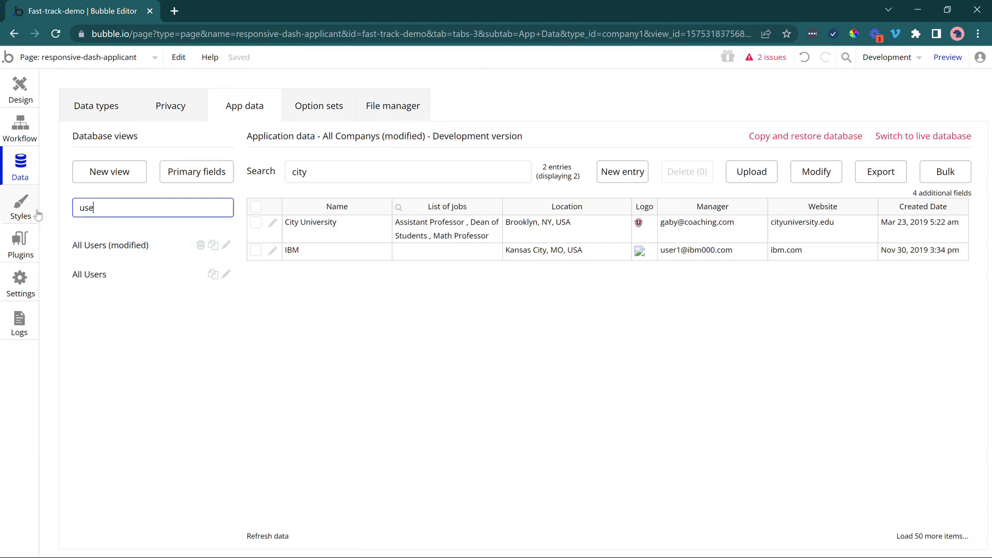
text(r)
click(131, 281)
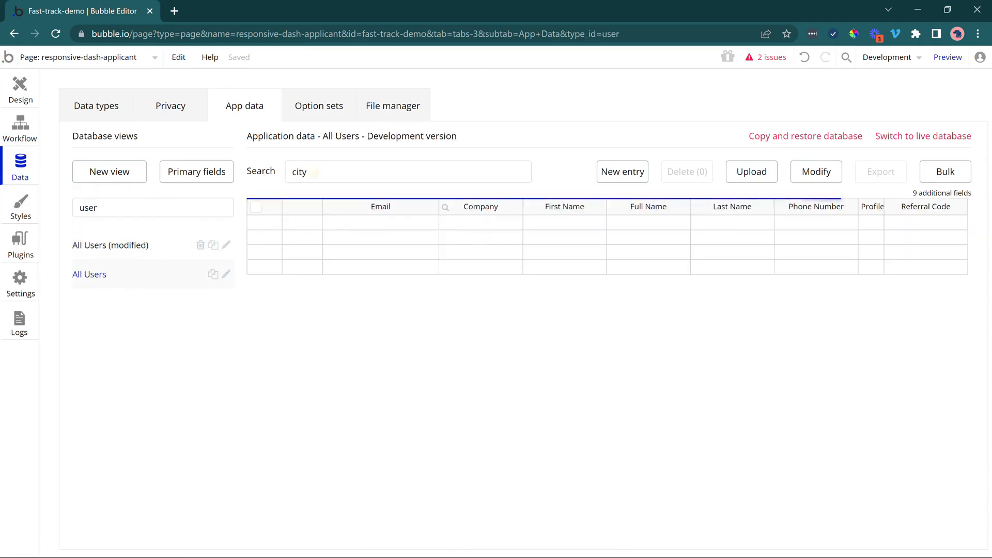
Replace the old search term in All Users with the test applicant's first name.
drag(314, 173, 267, 171)
key(BackSpace)
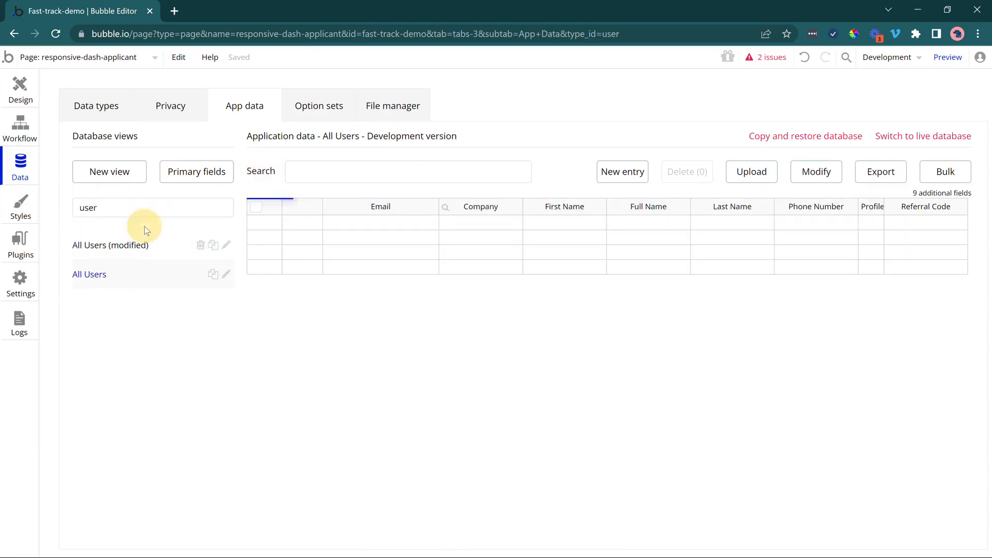
click(310, 172)
text(joey)
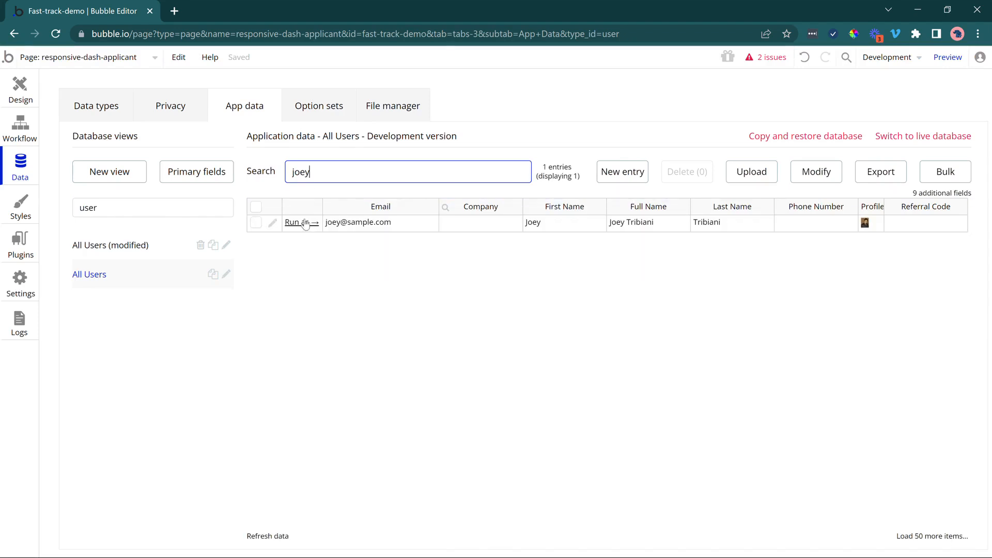
Run the app as the test applicant and show the dashboard's Applications section.
click(304, 222)
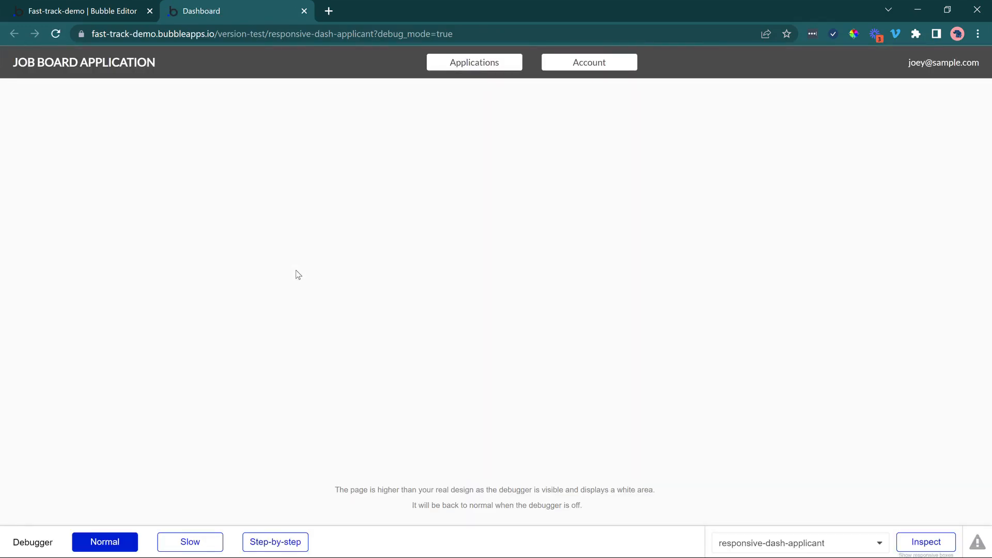
click(463, 66)
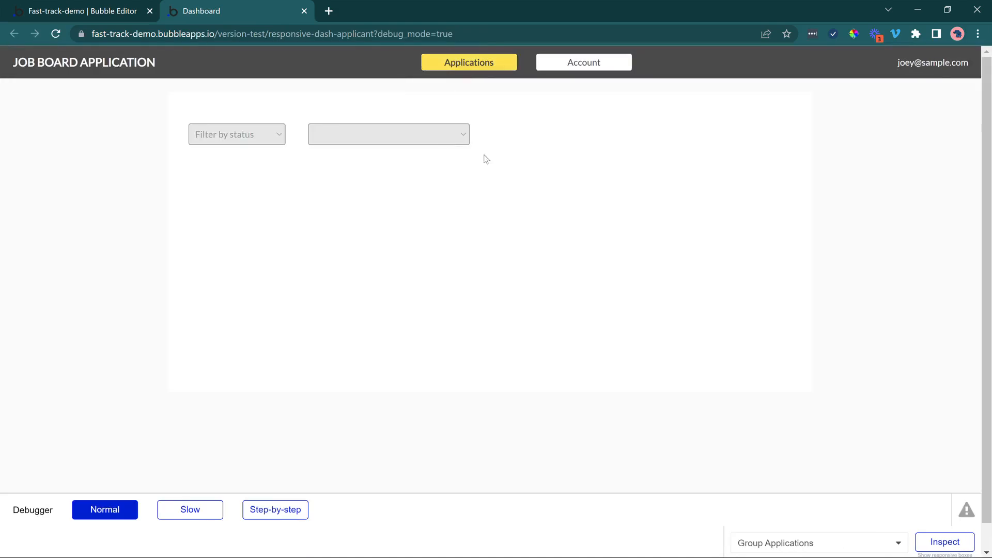
Back in the Bubble editor, set Group Applications' visibility condition to the page's current tab is 1.
click(30, 10)
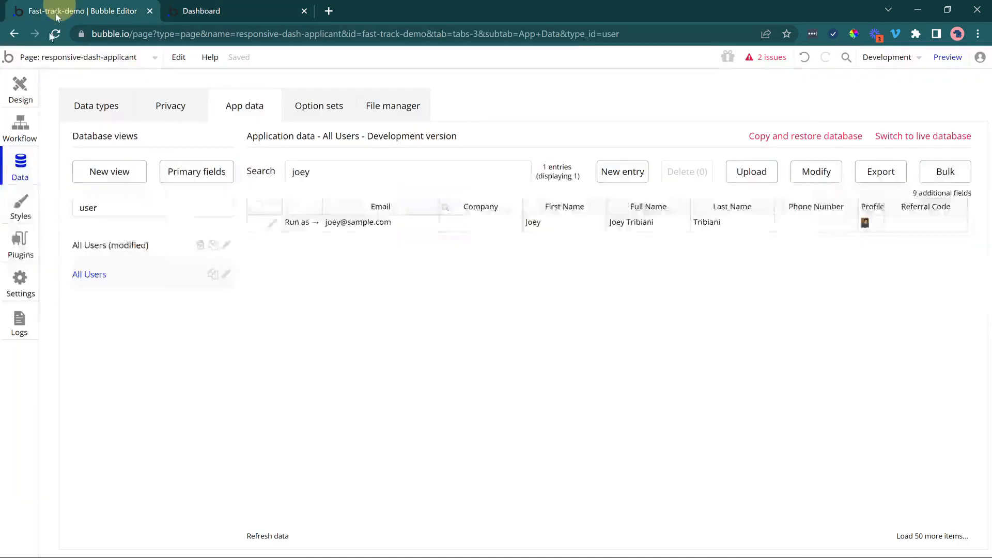
click(28, 103)
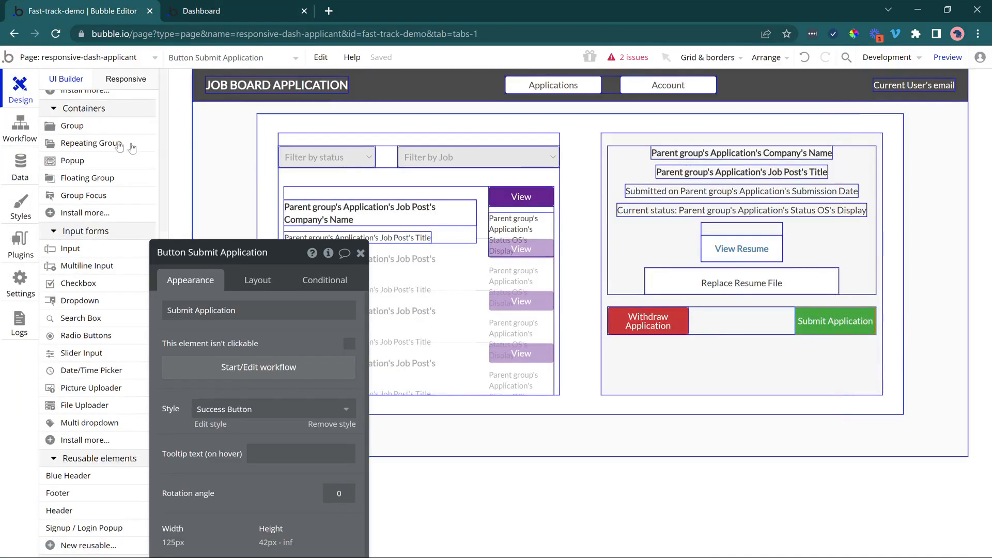
scroll(123, 145, up, 4)
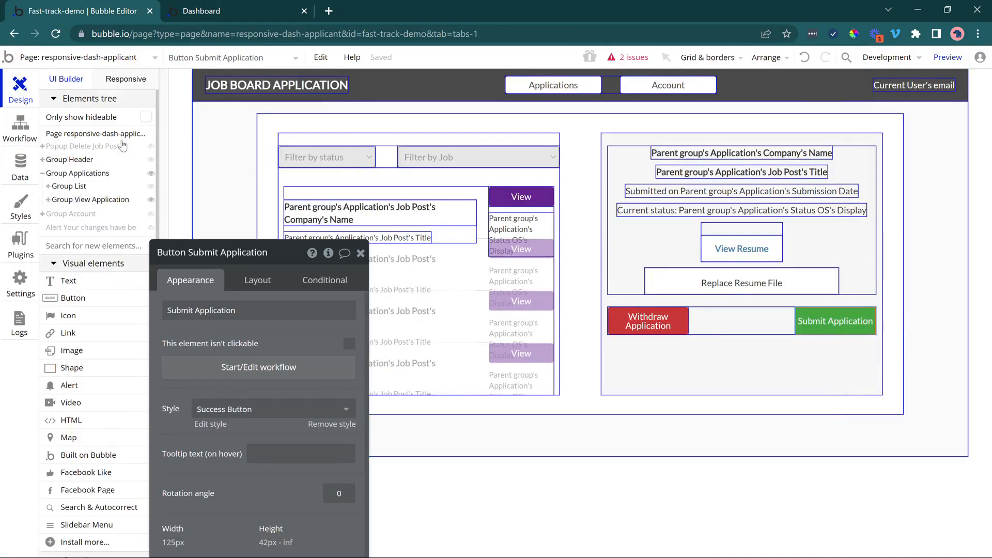
click(269, 122)
click(319, 279)
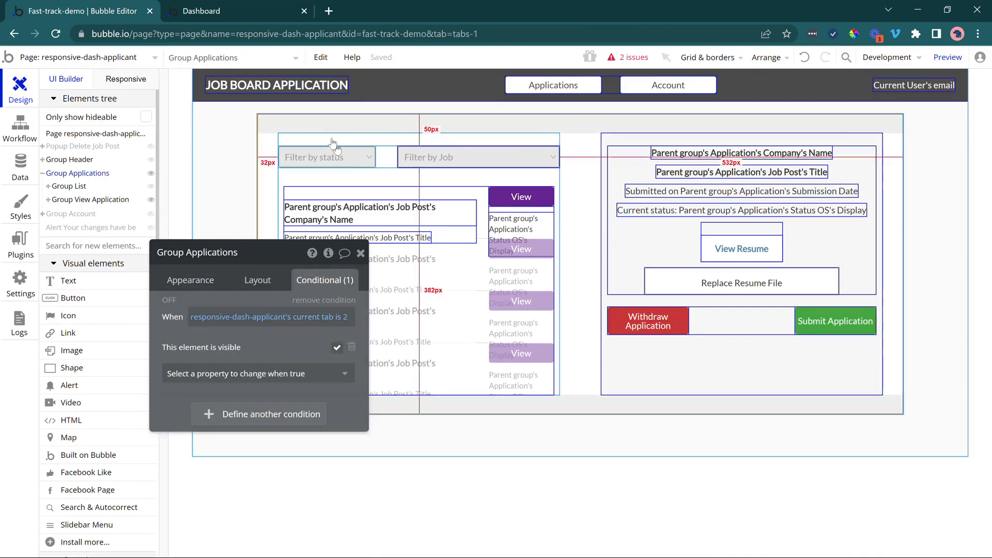
click(344, 319)
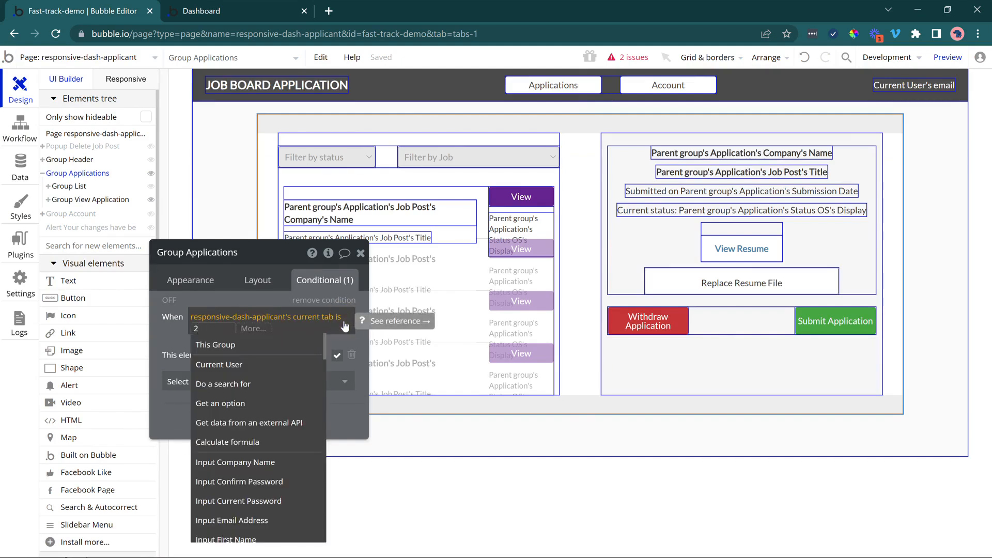
text(1)
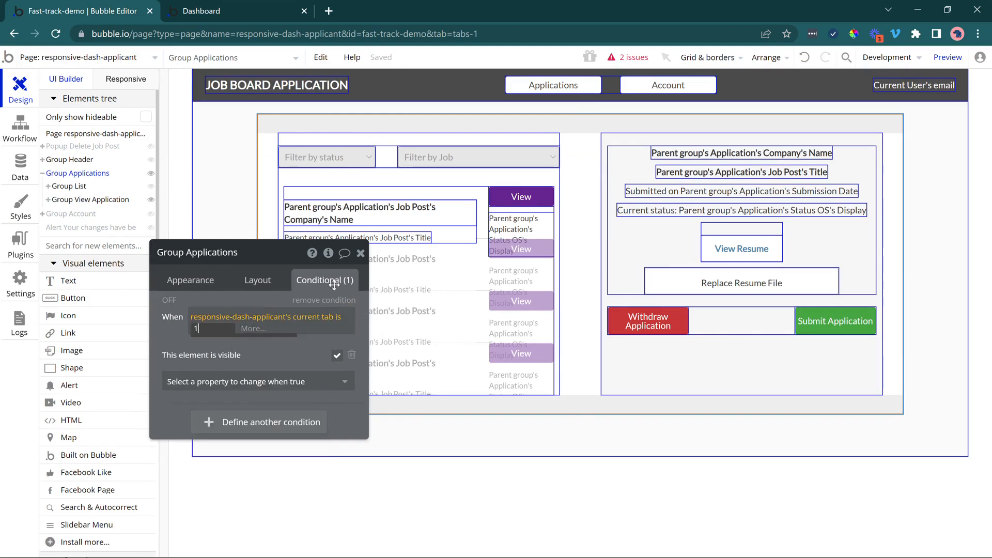
click(330, 277)
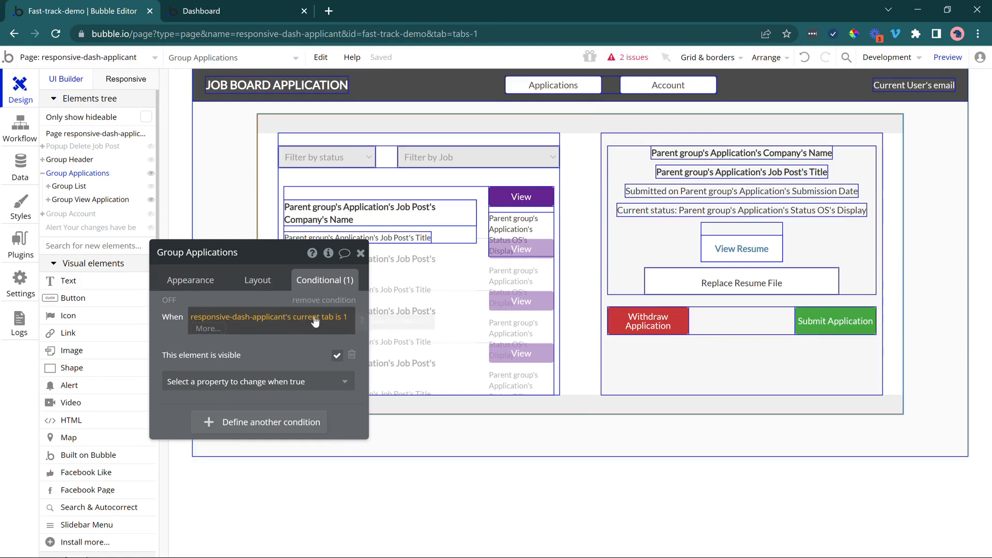
Hide Group Applications in the editor and set Group Account's visibility condition to the page's current tab is 2.
click(149, 174)
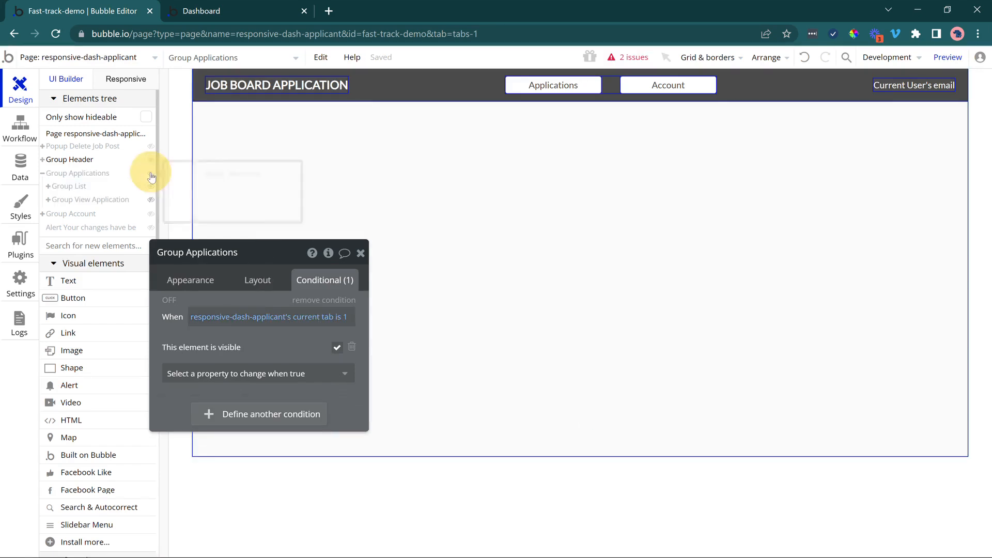
click(91, 215)
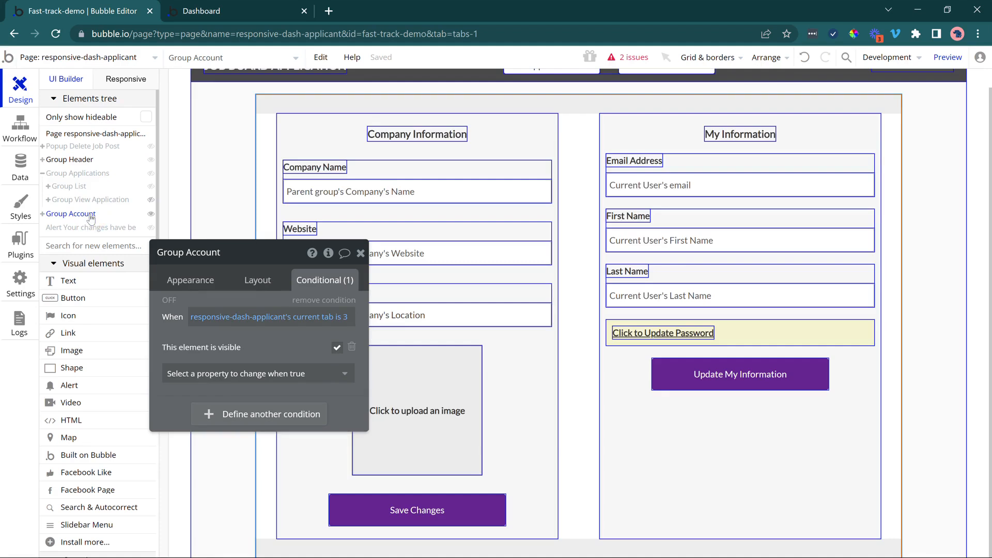
click(345, 324)
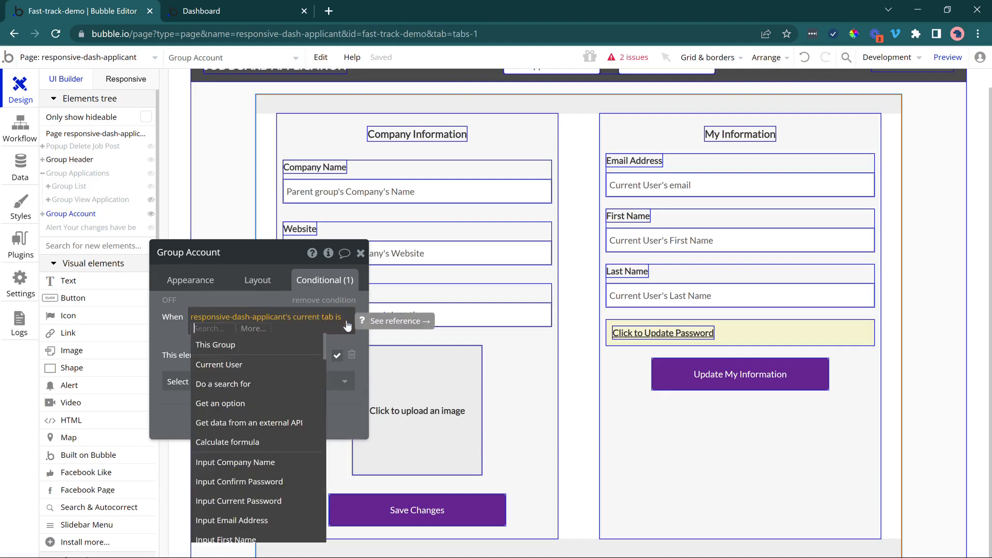
text(2)
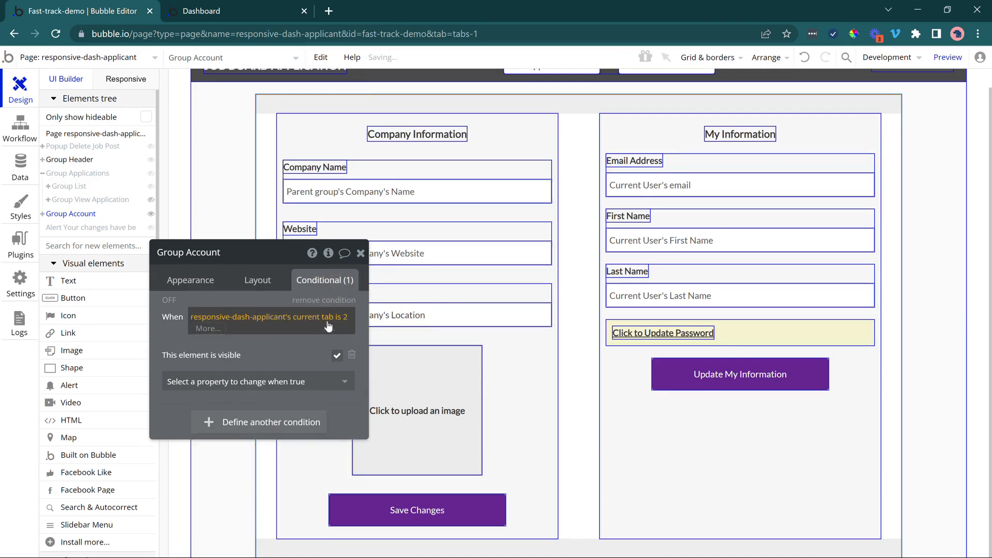
In the Navigation workflows, set the current tab value to 1 in the Applications button's Set state action.
click(13, 129)
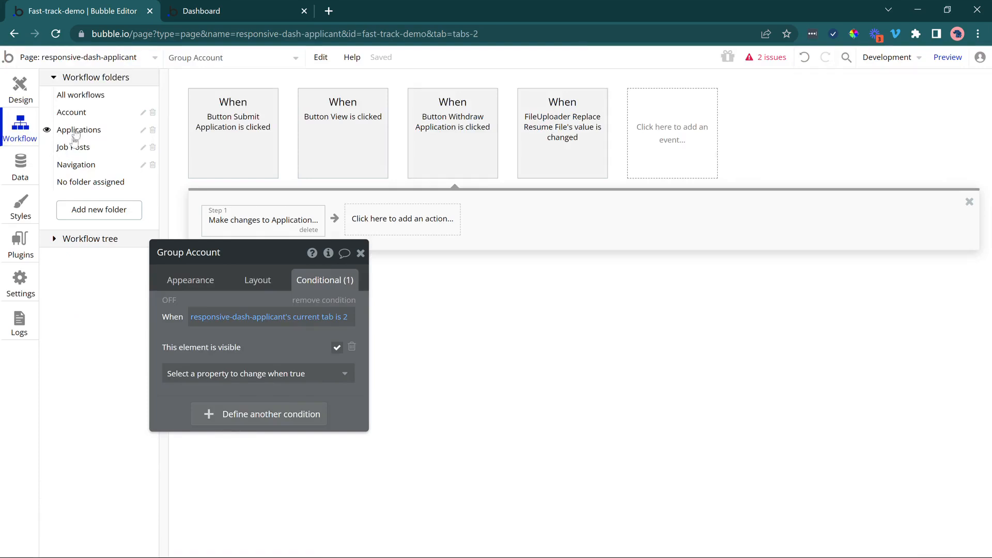
click(77, 168)
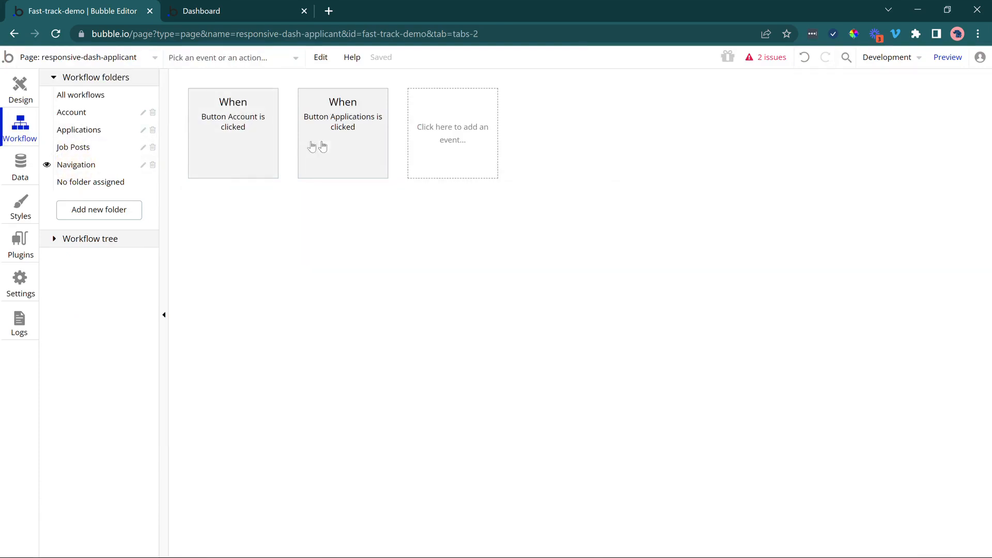
click(312, 147)
click(246, 220)
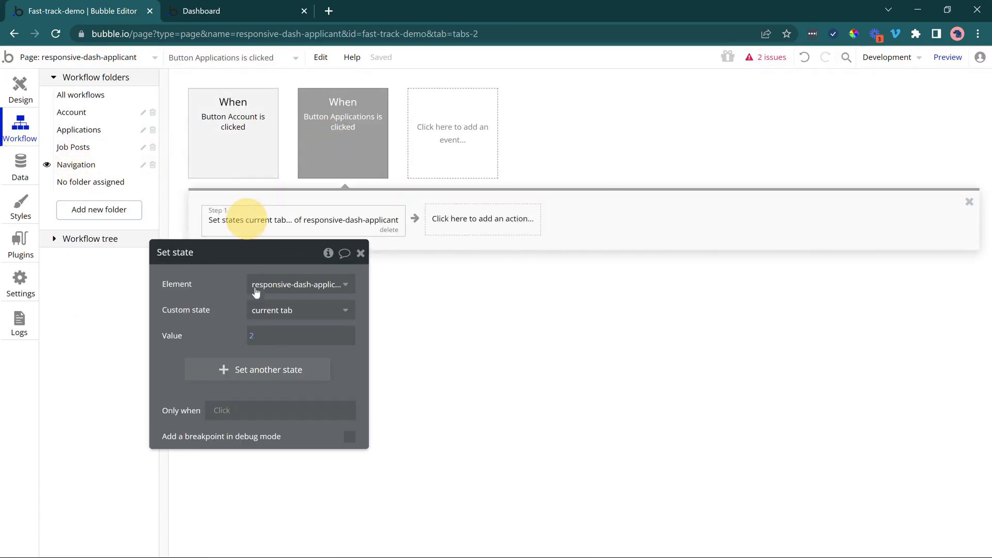
click(255, 339)
key(BackSpace)
text(1)
click(209, 333)
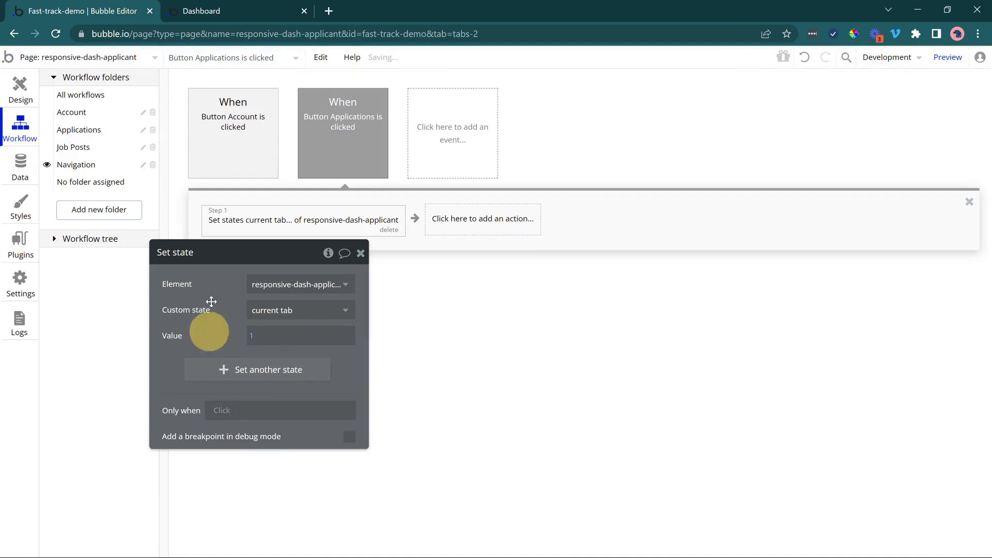
Set the current tab value to 2 in the Set state action of the Account button's workflow.
click(208, 143)
click(222, 213)
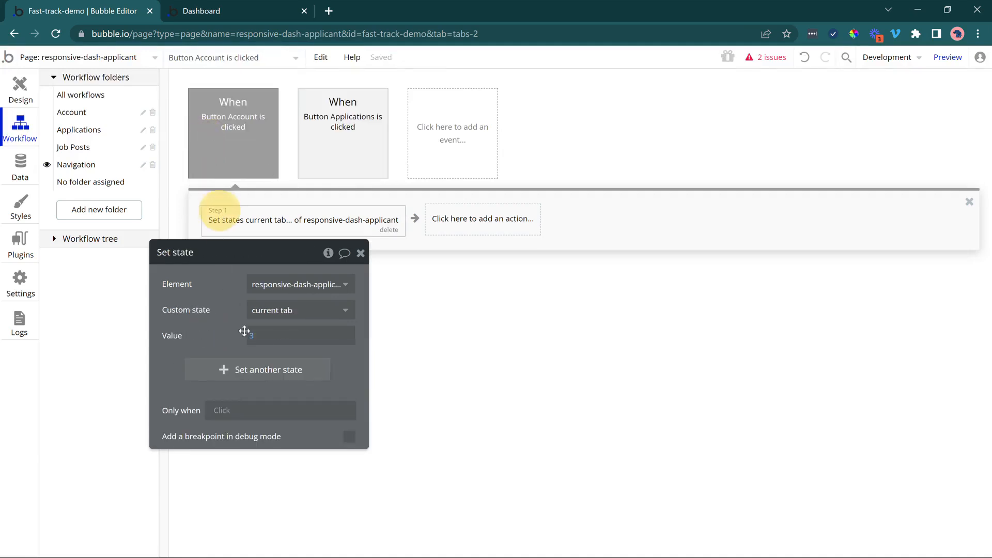
click(249, 336)
text(2)
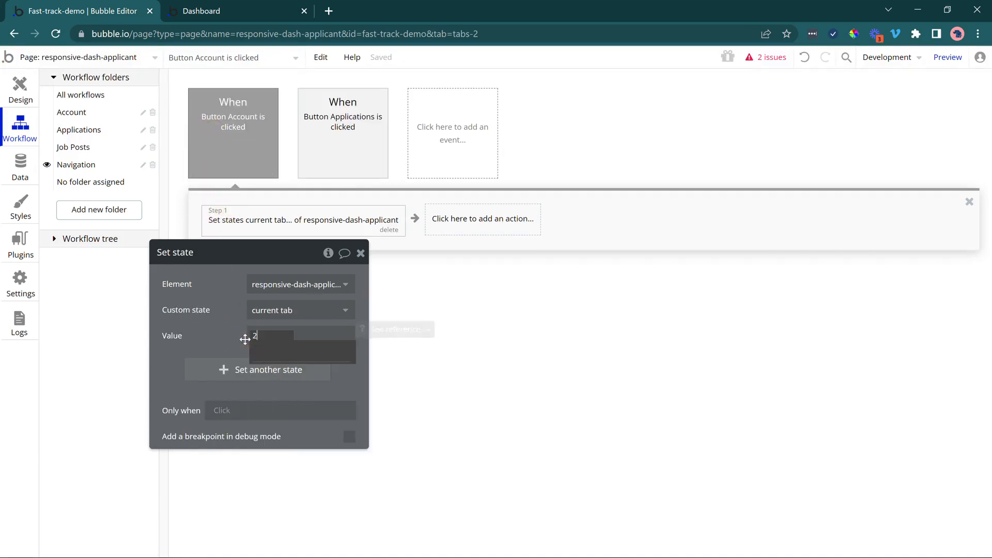
click(212, 315)
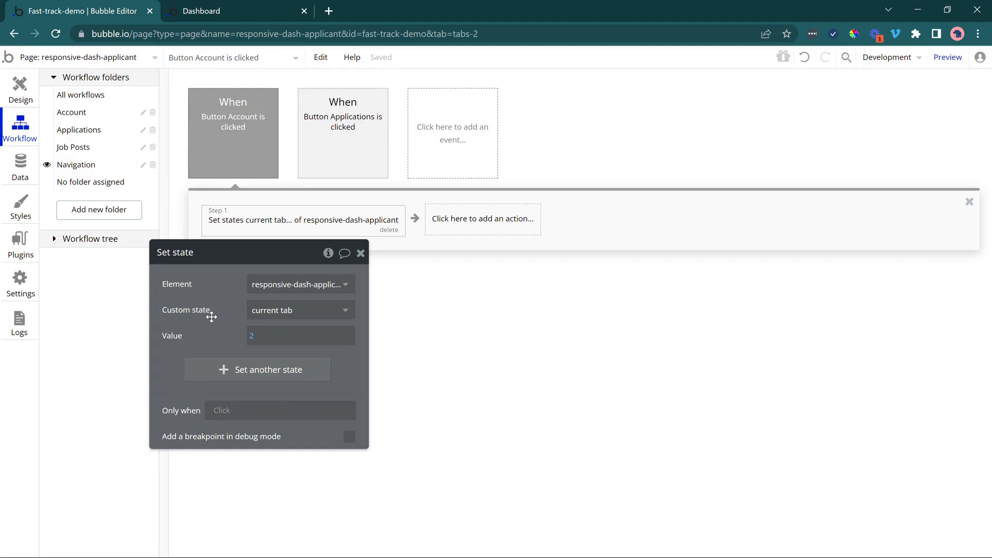
Set the default value of the page's current tab custom state to 1.
click(36, 98)
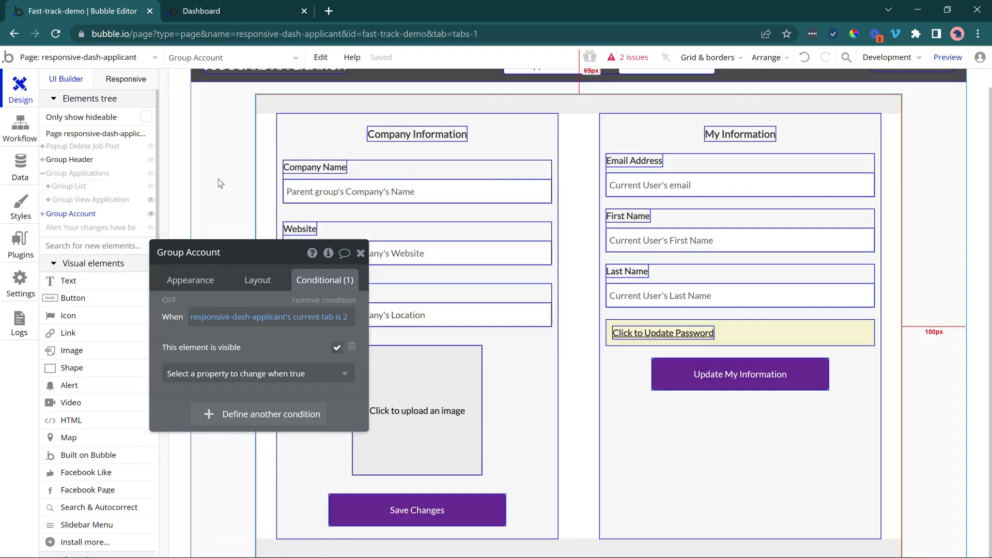
click(220, 200)
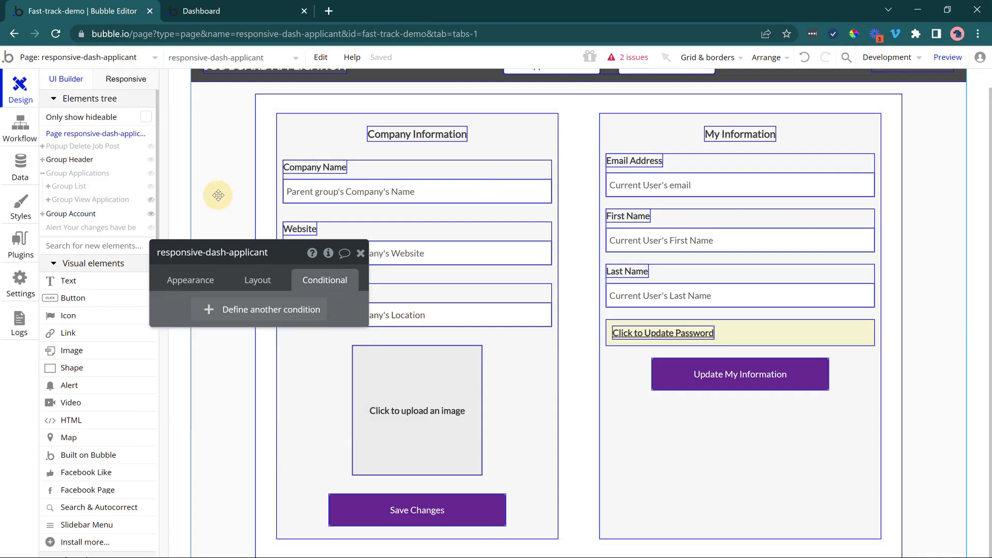
click(328, 252)
click(457, 318)
text(1)
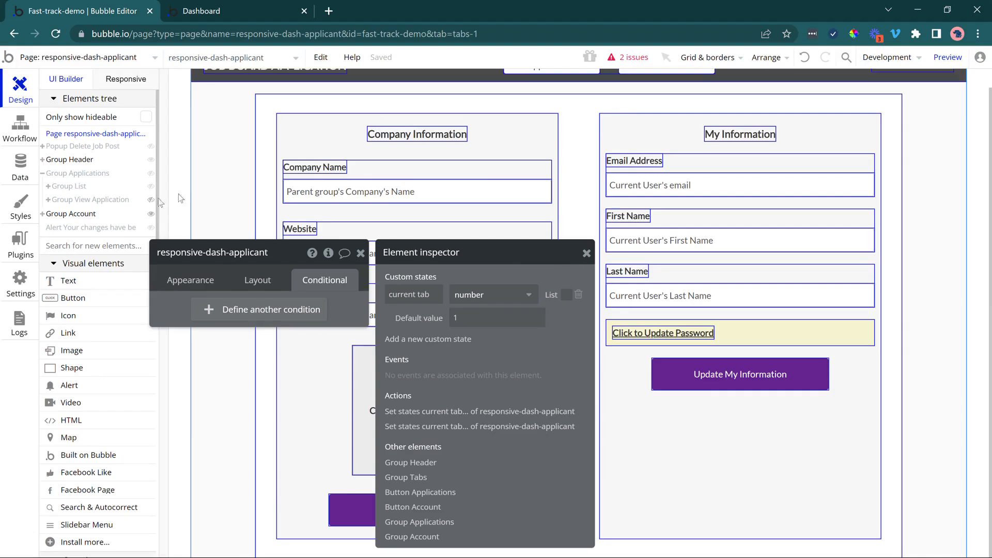
Hide Group Account in the editor and display Group Applications.
scroll(185, 185, up, 1)
click(151, 214)
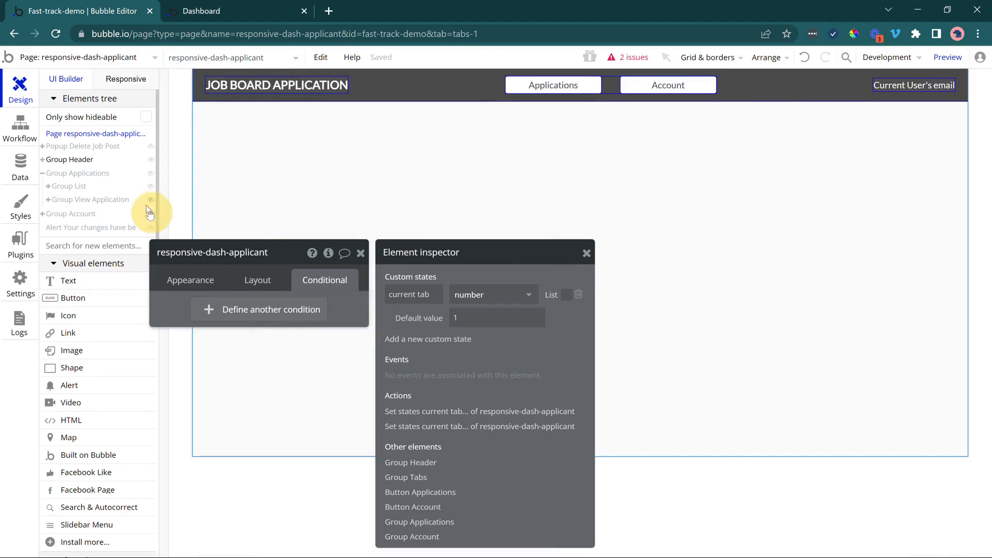
click(109, 174)
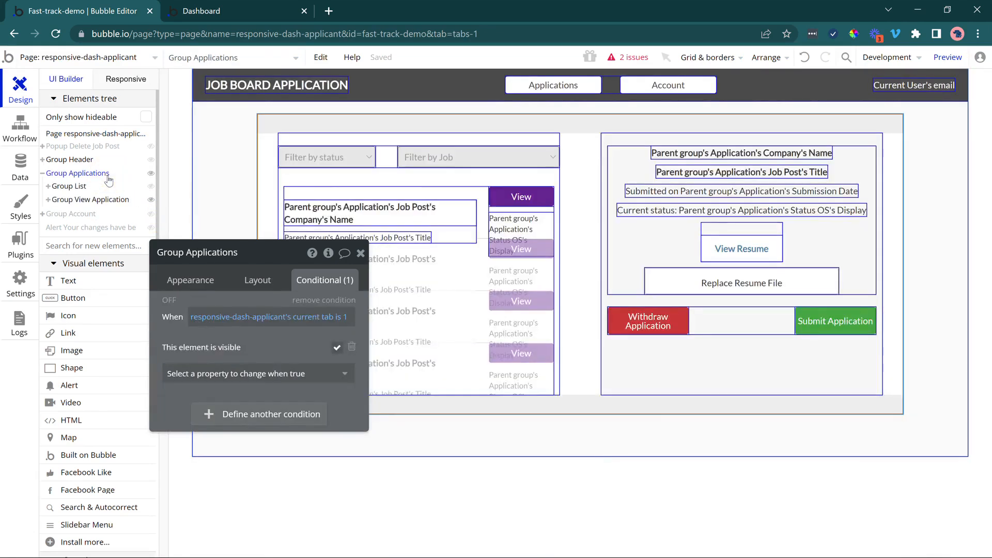
Switch to the Dashboard preview and check the signed-in applicant's email and the list of applications.
click(273, 5)
click(269, 60)
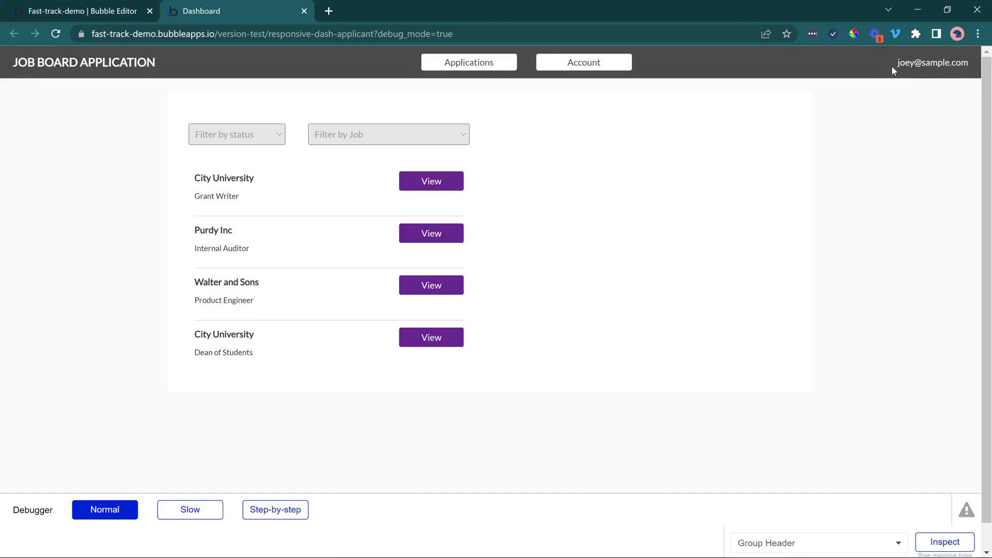
drag(897, 62, 956, 63)
click(131, 225)
View the City University Grant Writer application, submit it, and check its status and submission date.
click(420, 184)
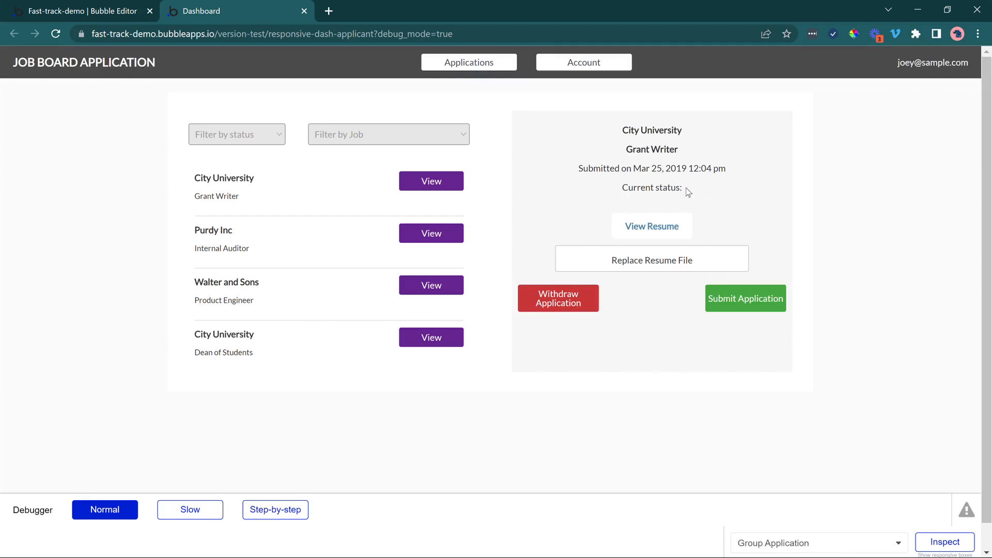
click(730, 302)
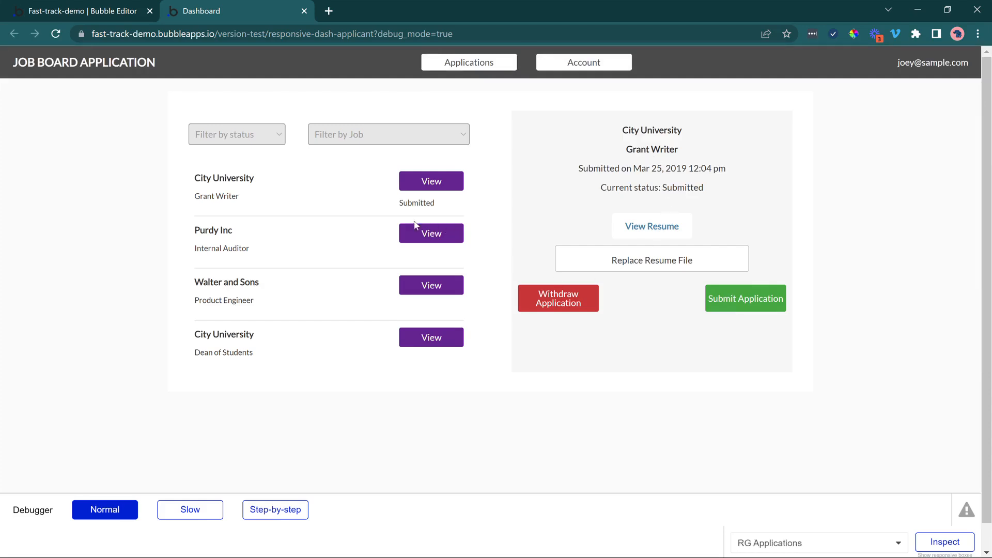
drag(403, 202, 430, 202)
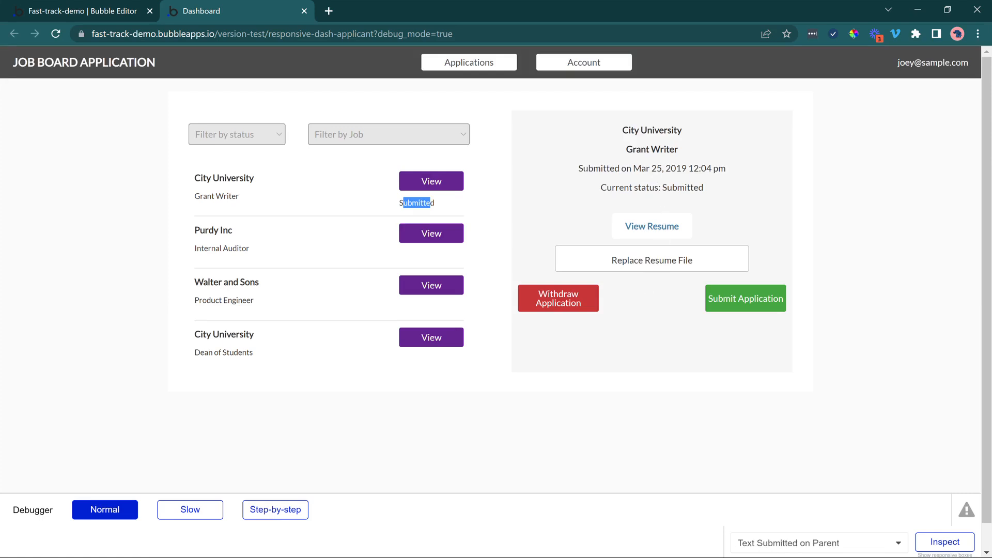
drag(584, 168, 626, 169)
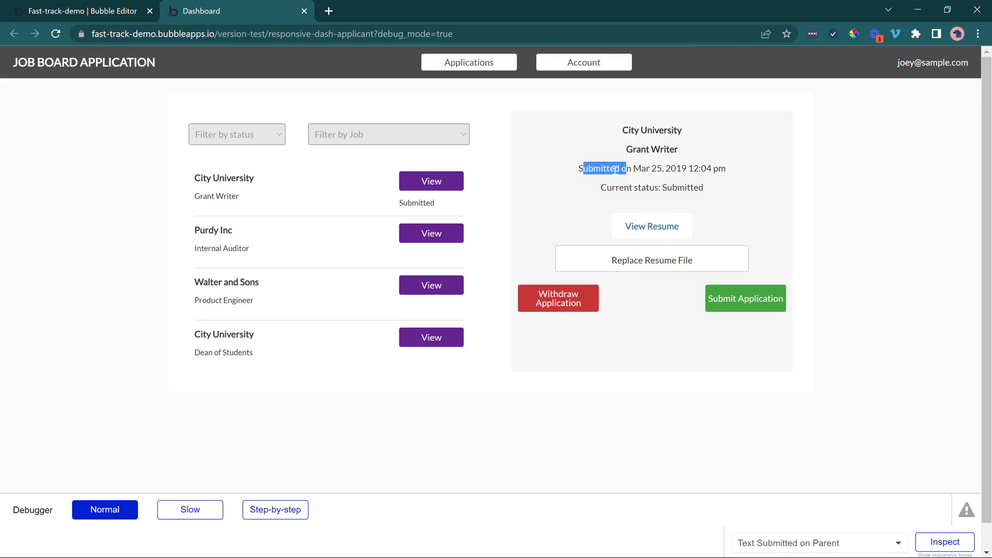
In the Bubble editor, make the Submit Application workflow's Make changes action also set Submission Date to Current date/time.
click(83, 11)
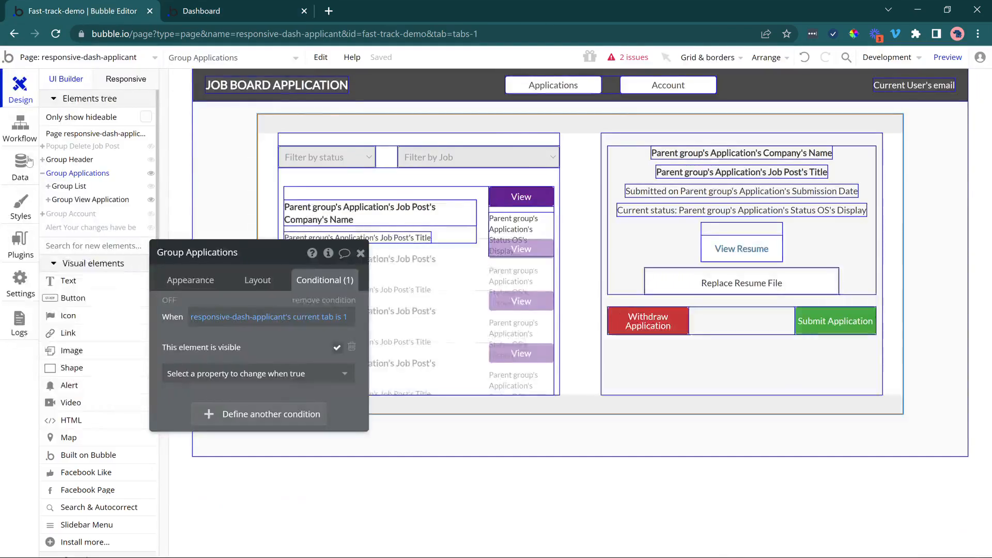
click(26, 136)
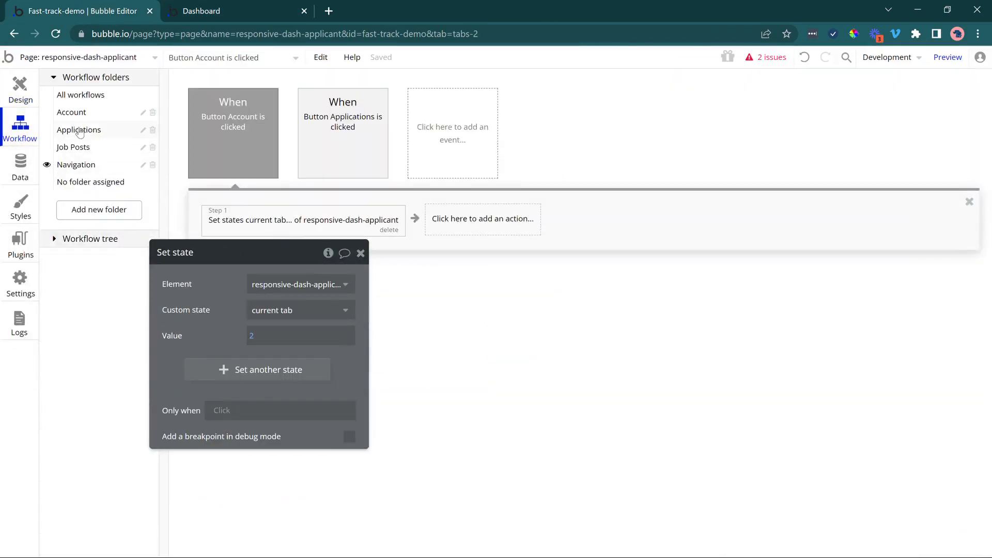
click(79, 130)
click(261, 144)
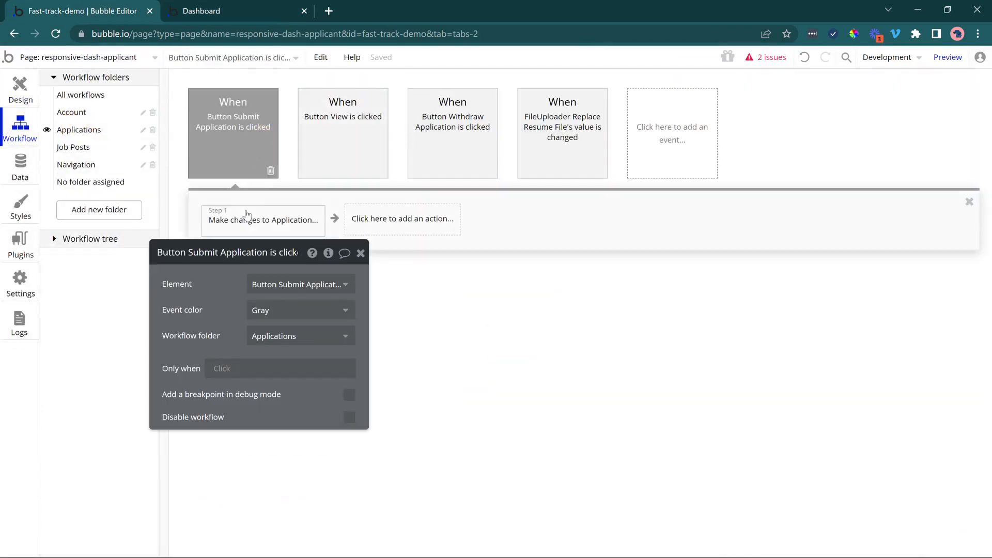
click(246, 215)
drag(176, 284, 406, 195)
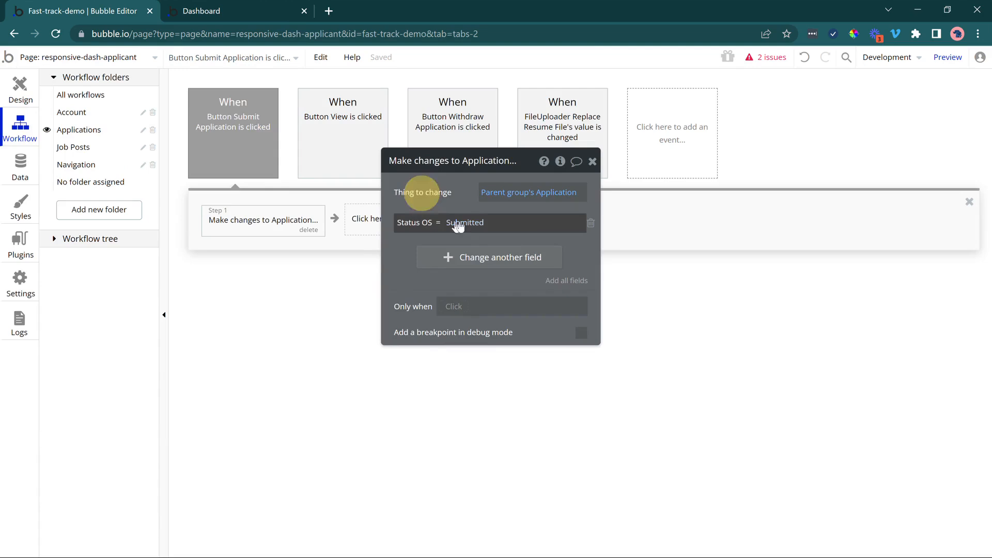
click(446, 253)
click(405, 250)
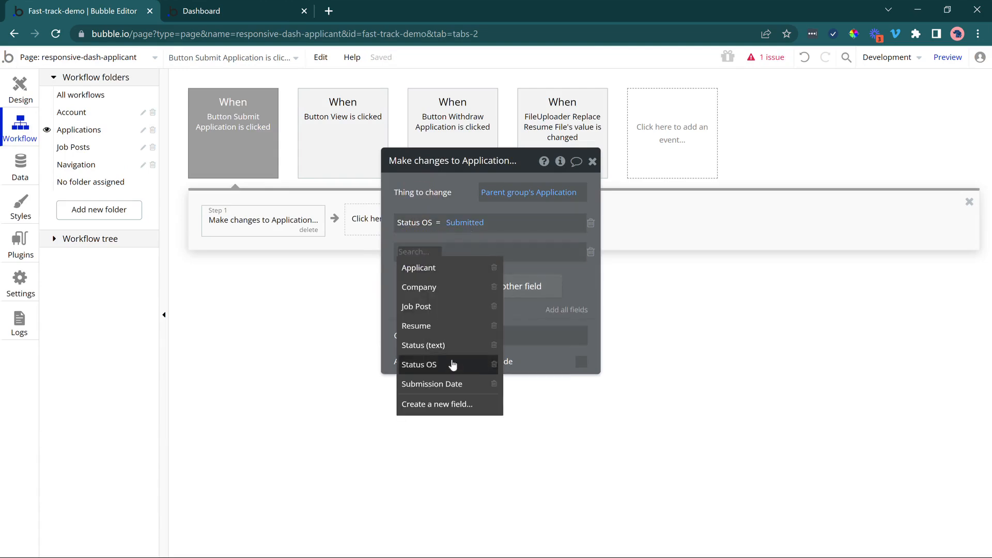
click(454, 384)
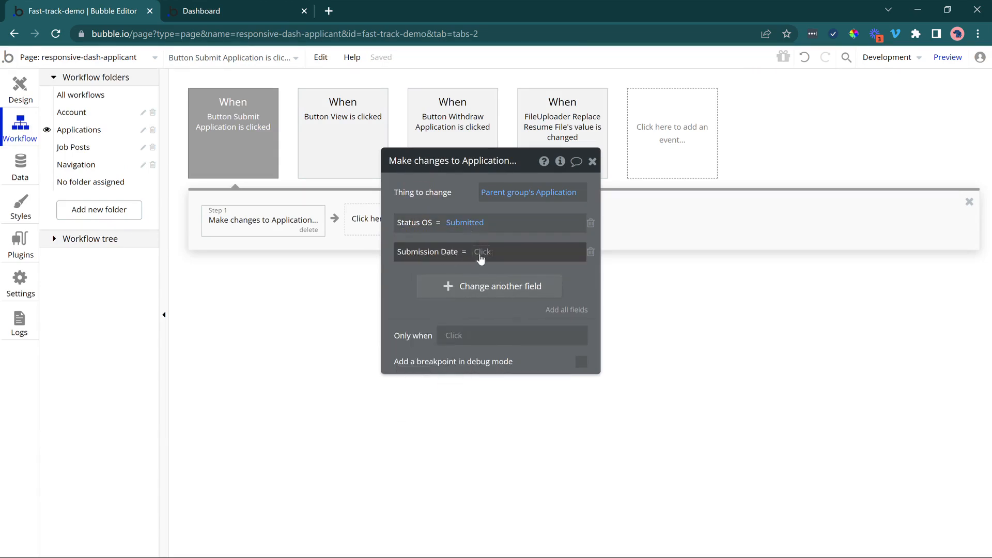
click(480, 256)
text(cur)
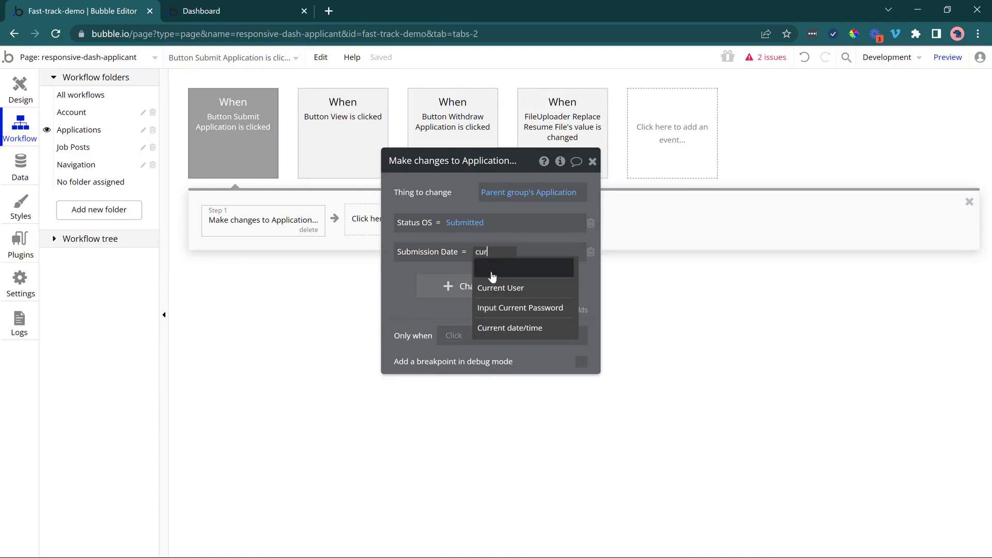
click(509, 328)
Reload the Dashboard preview, submit the City University Grant Writer application again, and check its submission date.
click(236, 7)
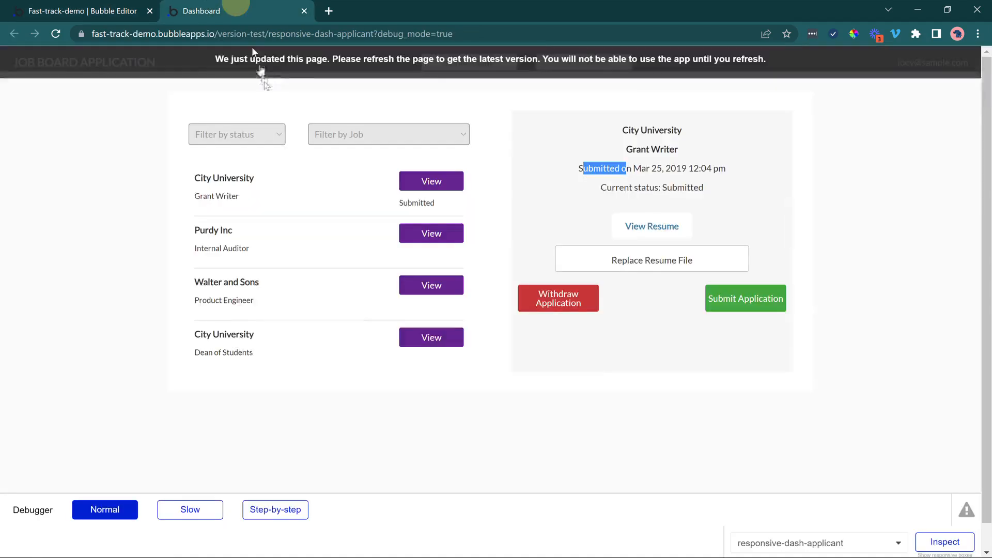
key(ctrl+r)
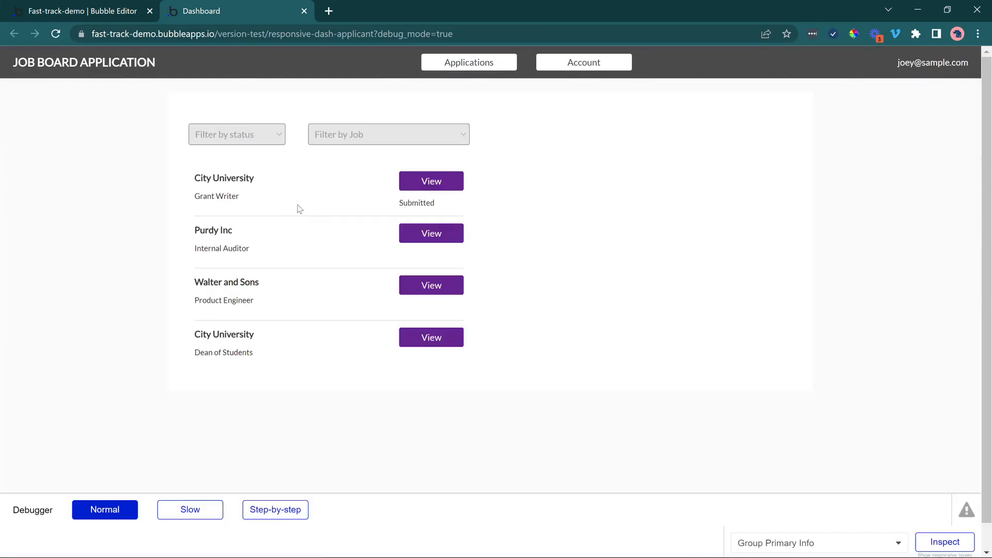
drag(207, 196, 221, 196)
click(432, 181)
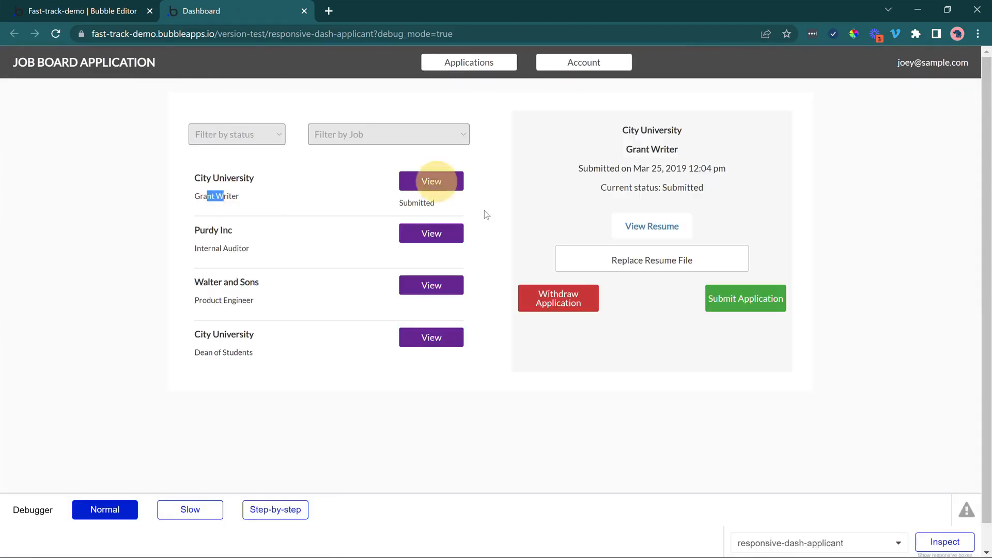
click(722, 301)
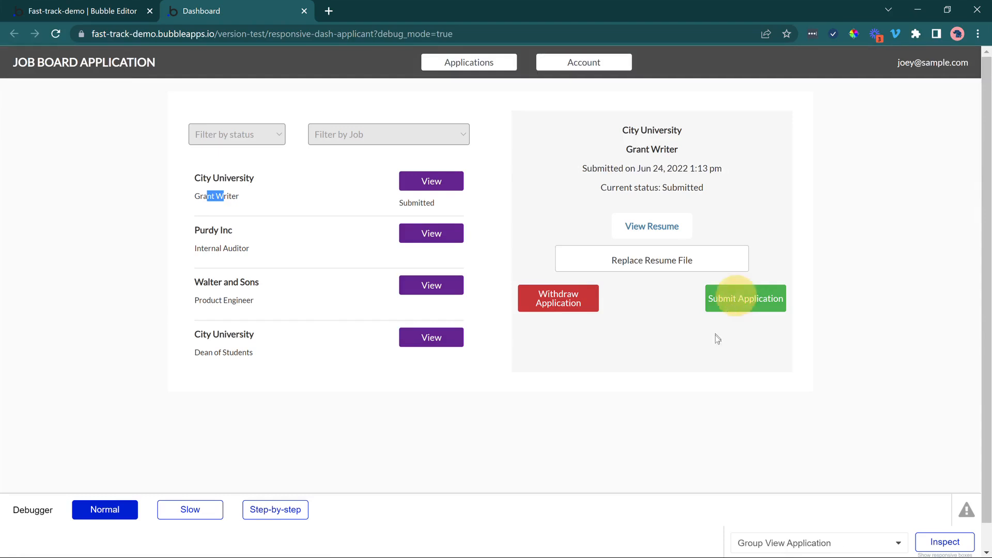
drag(637, 168, 713, 181)
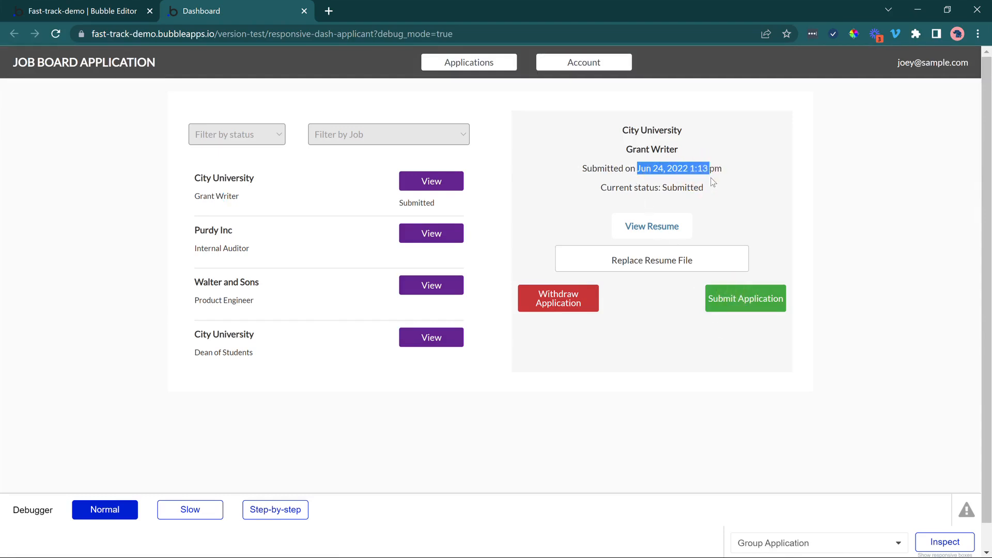
click(713, 192)
Withdraw the Purdy Inc Internal Auditor and Walter and Sons Product Engineer applications, and submit the City University Dean of Students application.
click(457, 234)
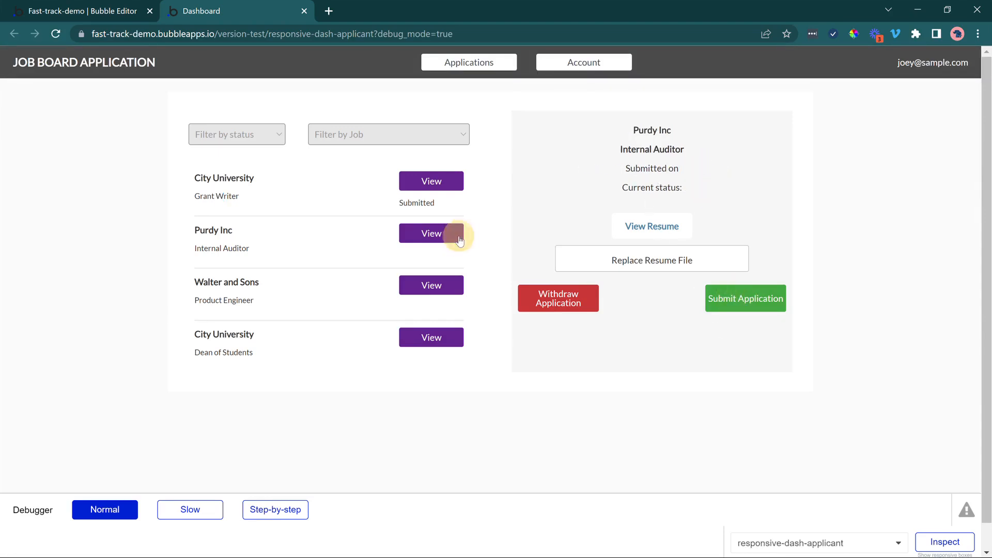
click(564, 305)
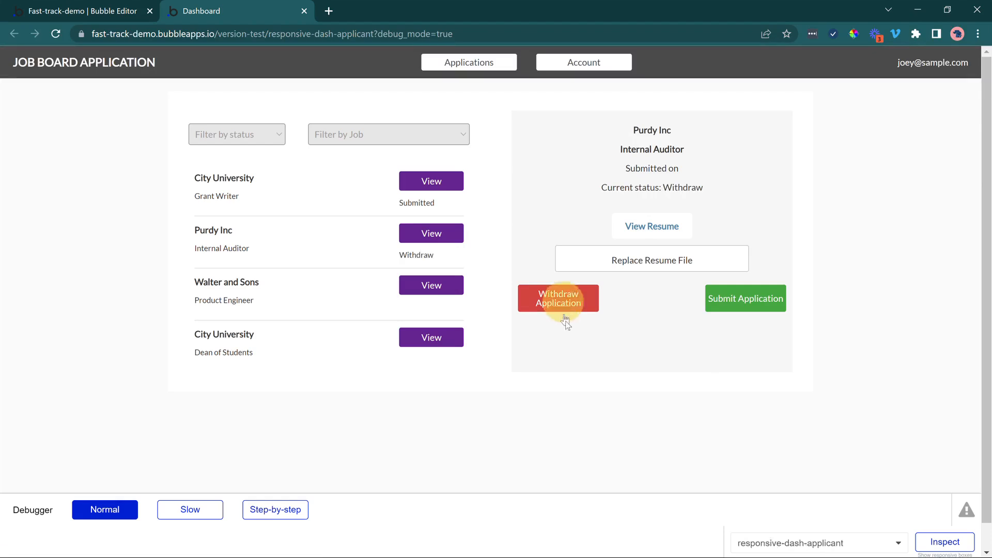
click(451, 290)
click(566, 300)
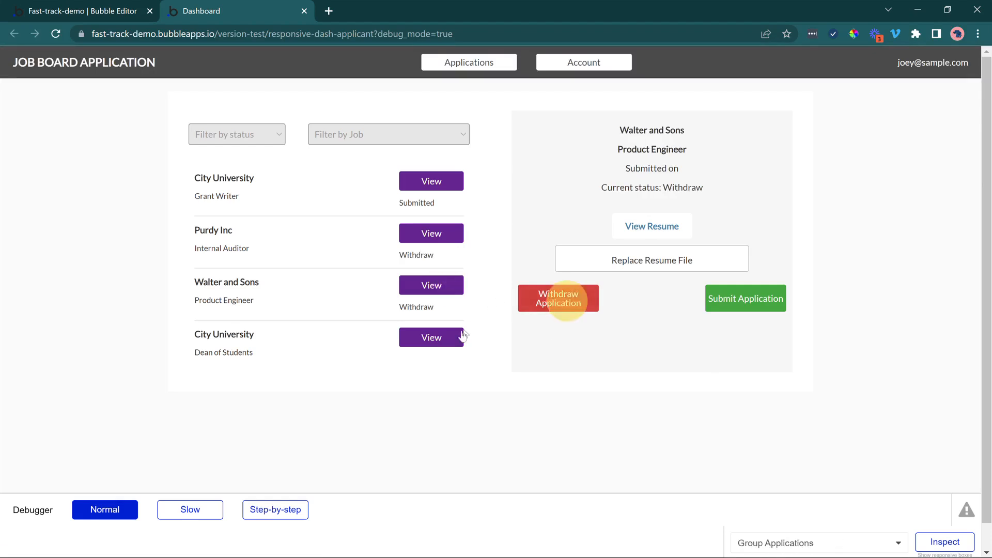
click(448, 338)
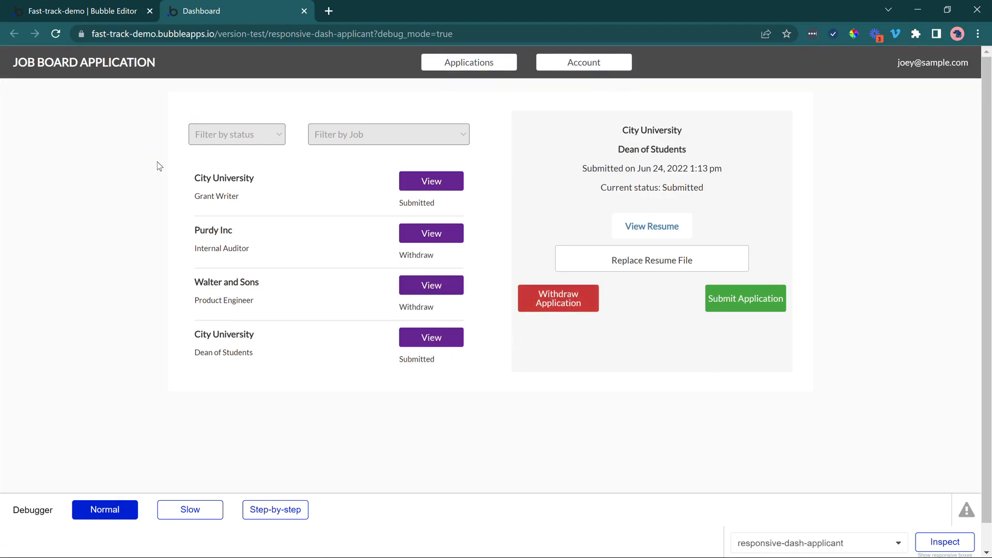
Filter the applications by the Withdraw, Submitted and Draft statuses in turn, clear the status filter, and examine the job filter's options.
click(219, 134)
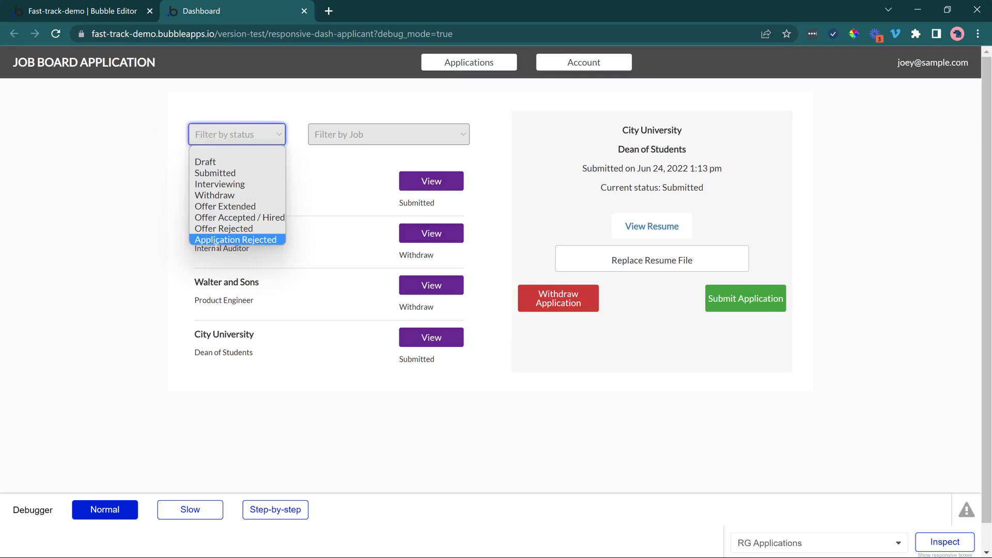
click(218, 195)
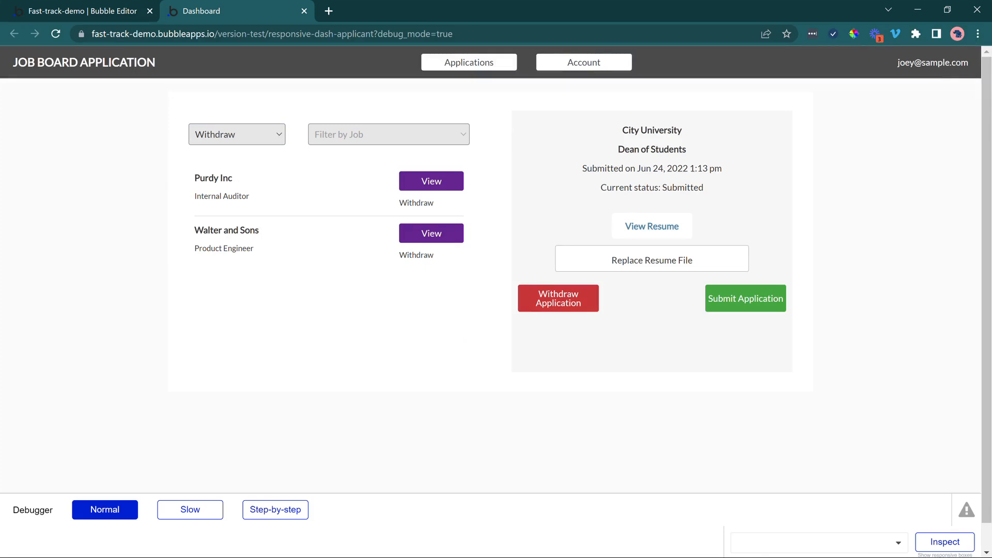
click(222, 134)
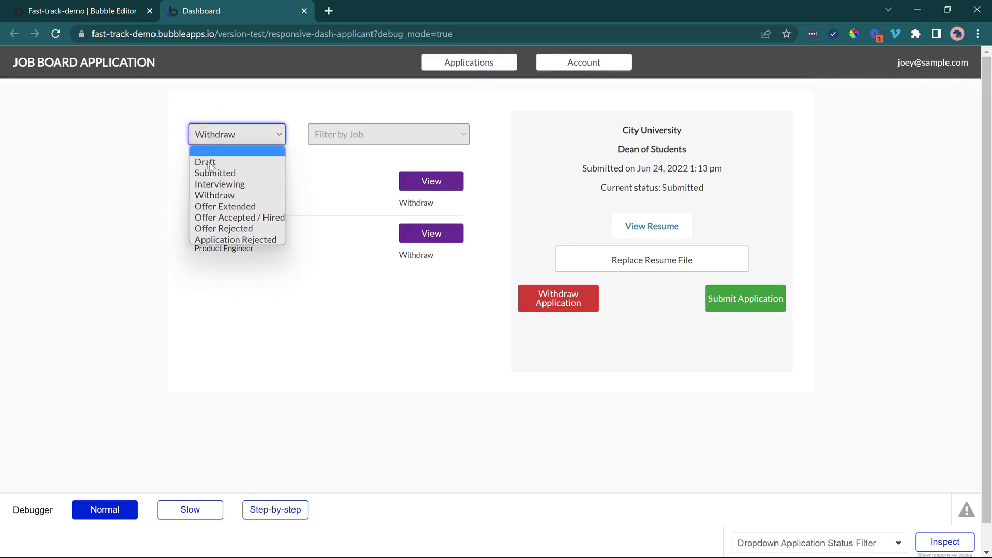
click(213, 176)
click(217, 134)
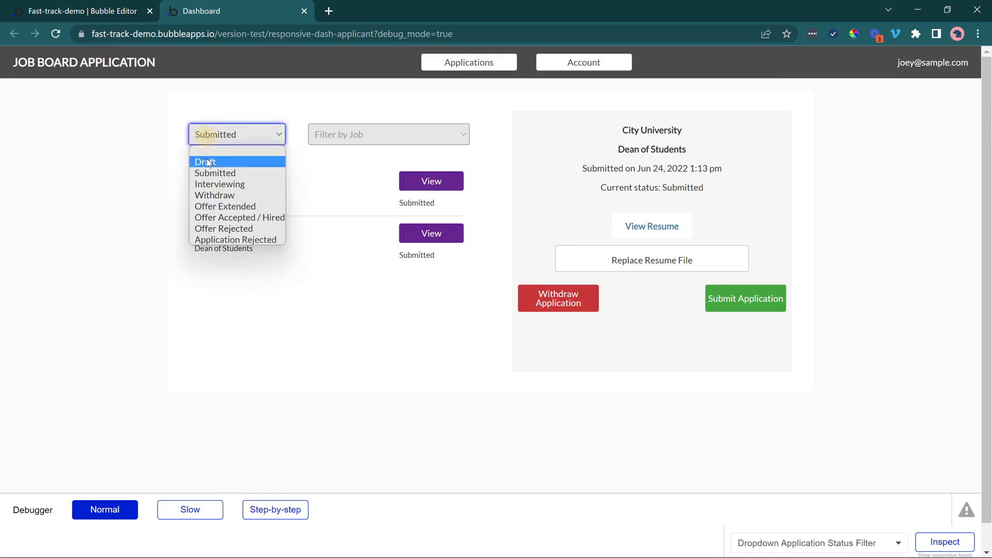
click(207, 159)
click(227, 136)
click(228, 148)
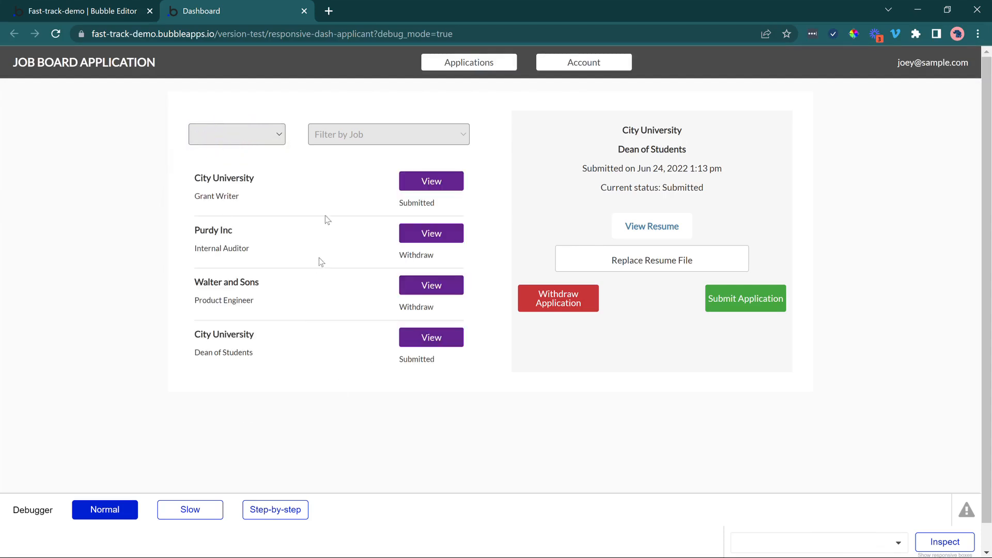
click(350, 181)
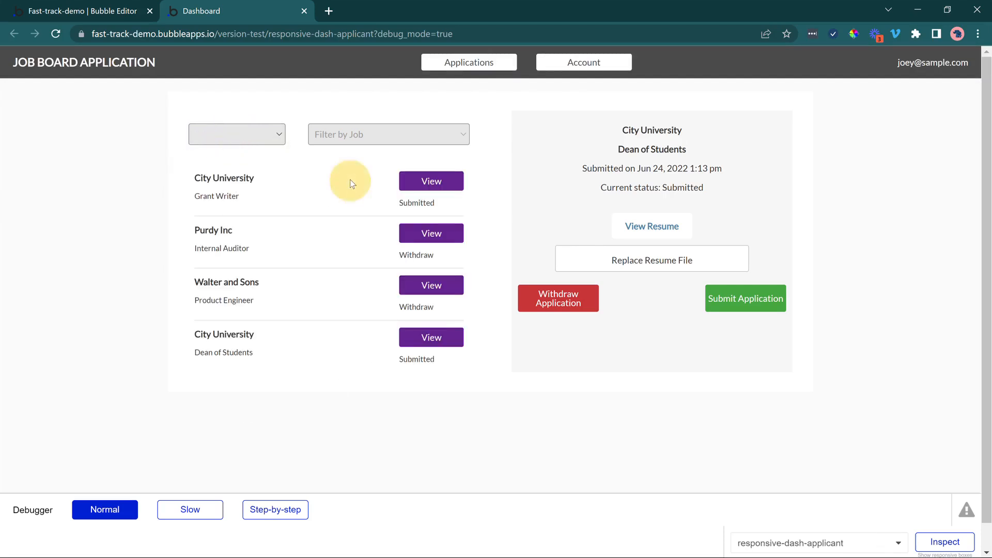
click(357, 135)
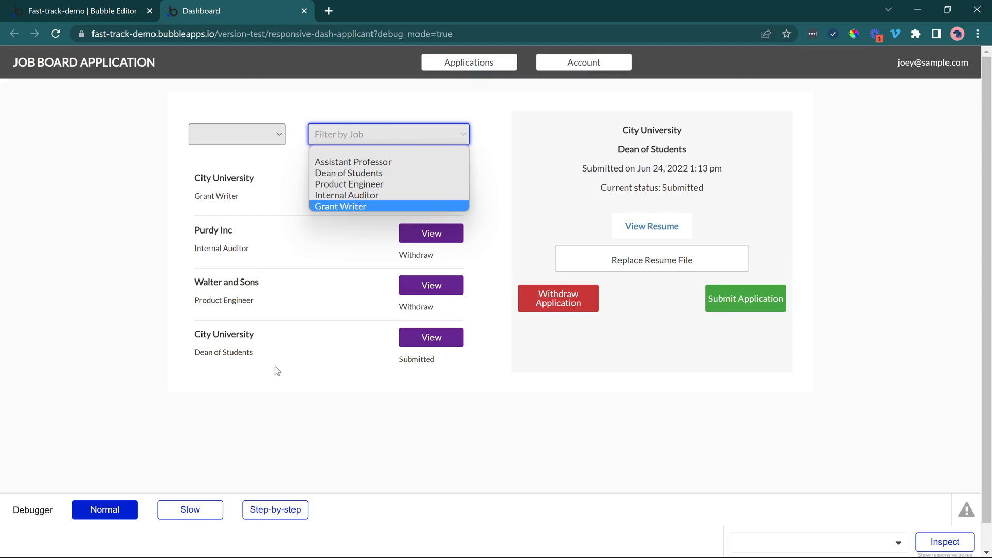
Return to the editor's design view and turn off the fixed number of rows for the RG Applications repeating group.
click(103, 6)
click(20, 88)
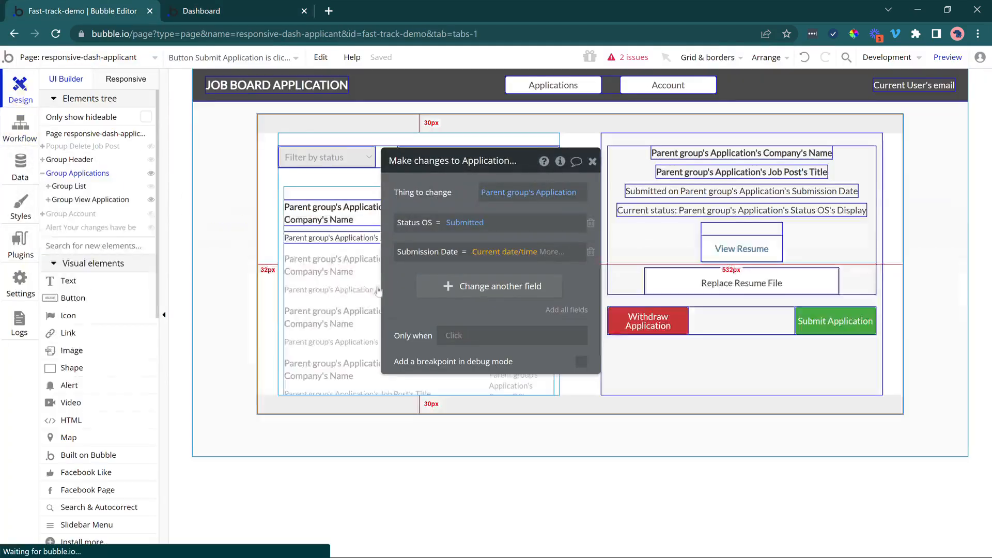
click(353, 299)
click(416, 195)
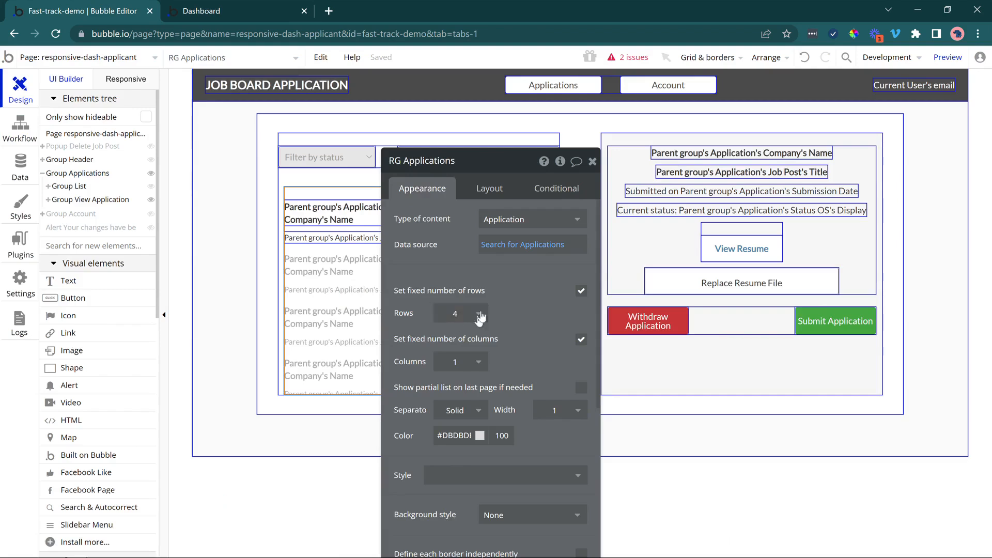
drag(446, 277, 569, 238)
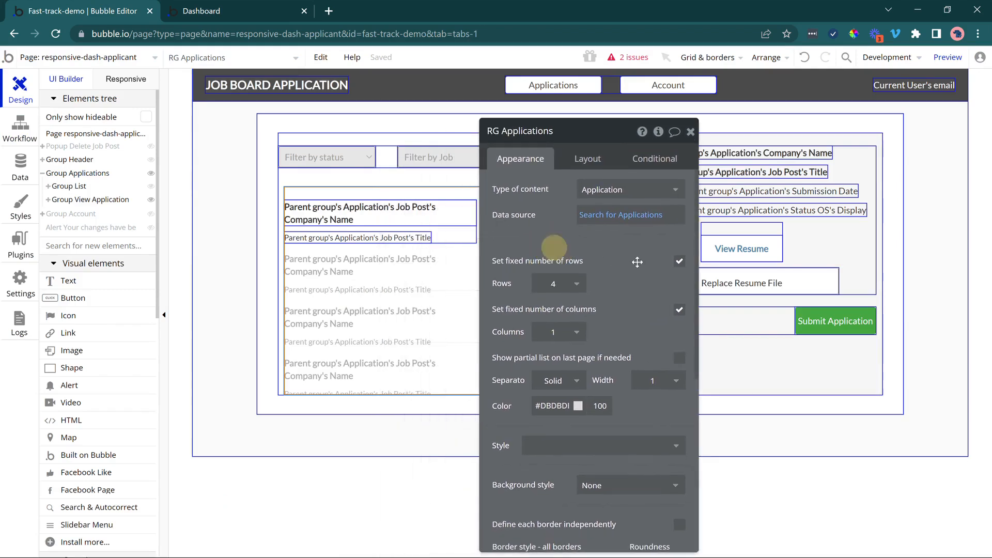
click(679, 264)
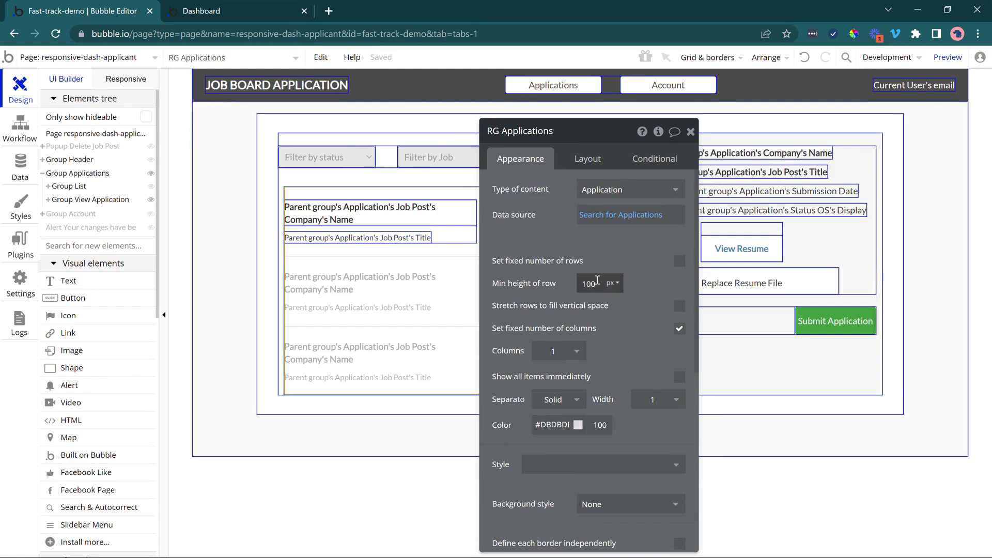
drag(523, 283, 630, 257)
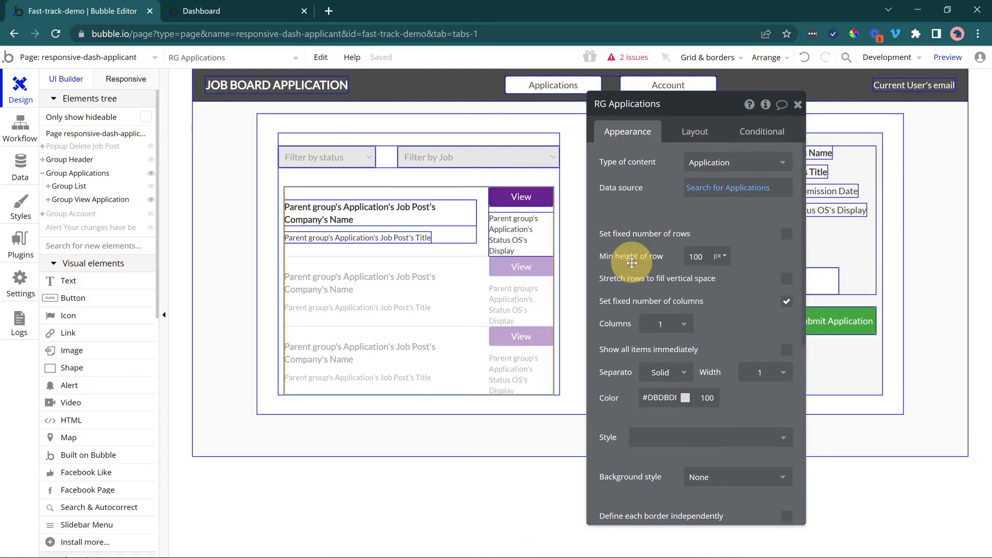
Refresh the Dashboard preview and look through the whole scrolling list of applications.
click(284, 3)
click(310, 56)
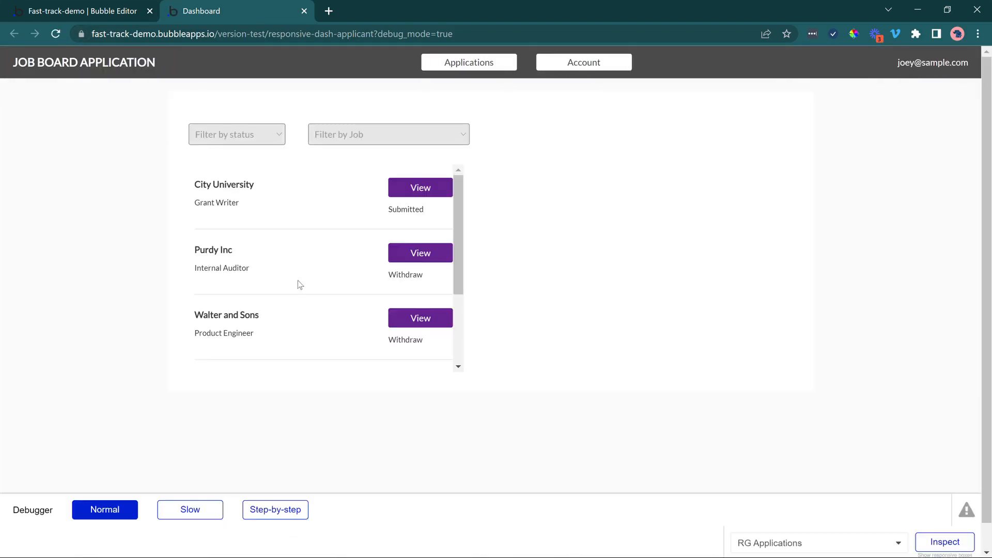
scroll(310, 288, down, 3)
scroll(312, 288, down, 1)
scroll(312, 288, up, 1)
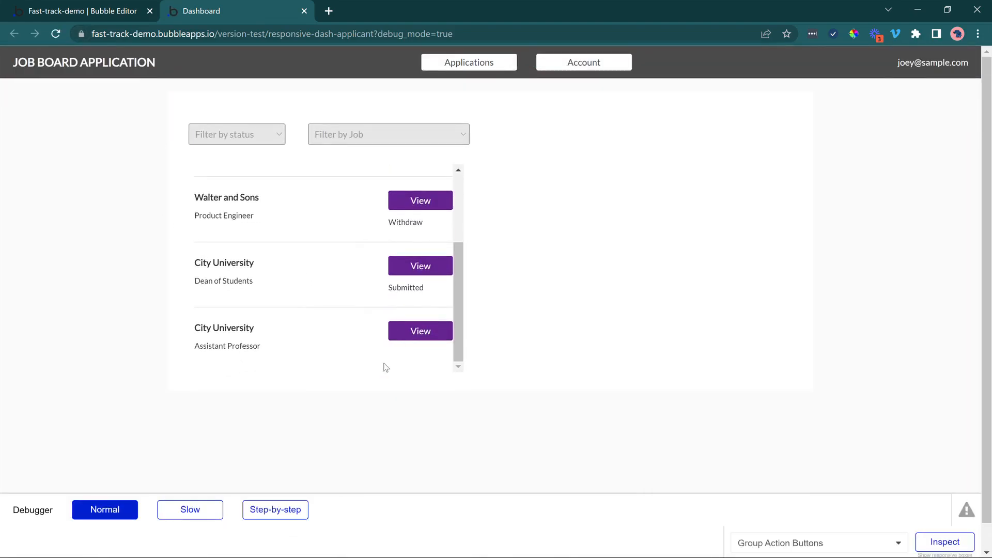
scroll(360, 341, up, 2)
scroll(380, 342, down, 2)
Submit the City University Assistant Professor application and check its status in the applications list.
click(408, 340)
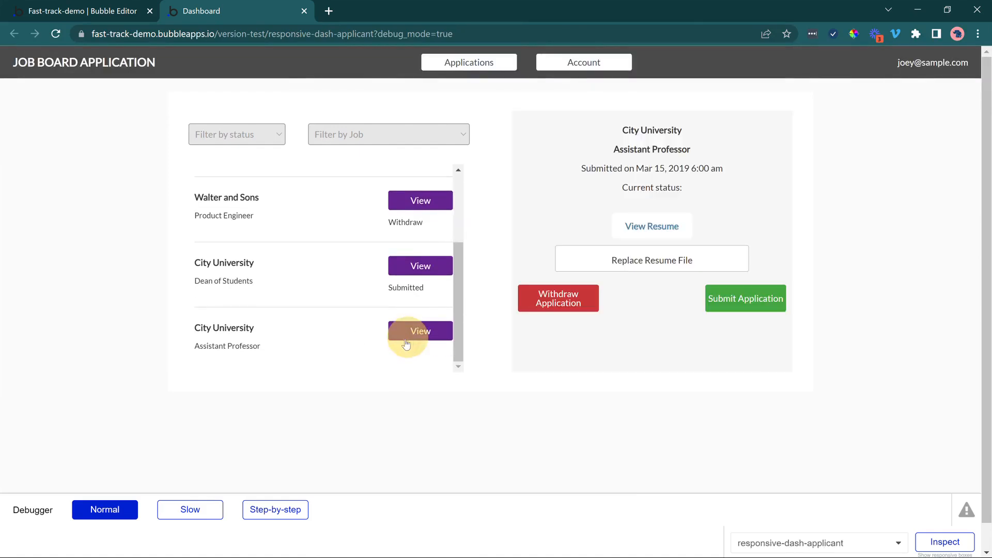
click(751, 308)
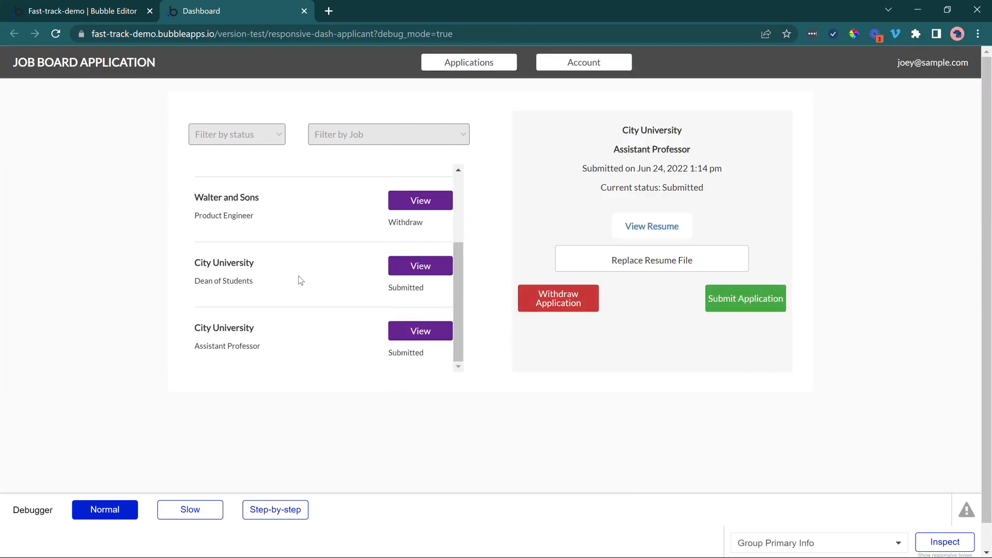
scroll(299, 272, up, 2)
scroll(299, 272, down, 2)
scroll(300, 270, up, 2)
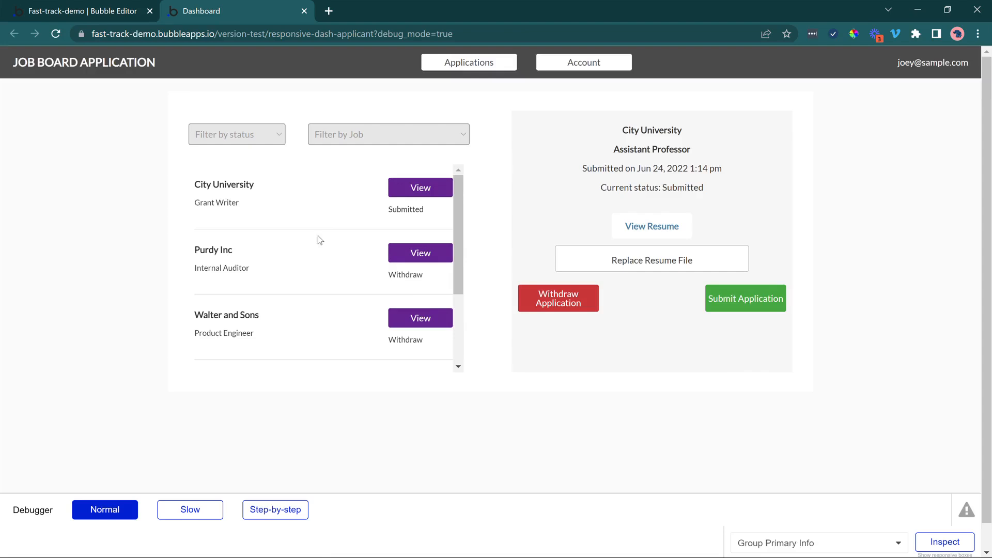
Filter the applications by the Internal Auditor job and check which application is listed.
click(364, 134)
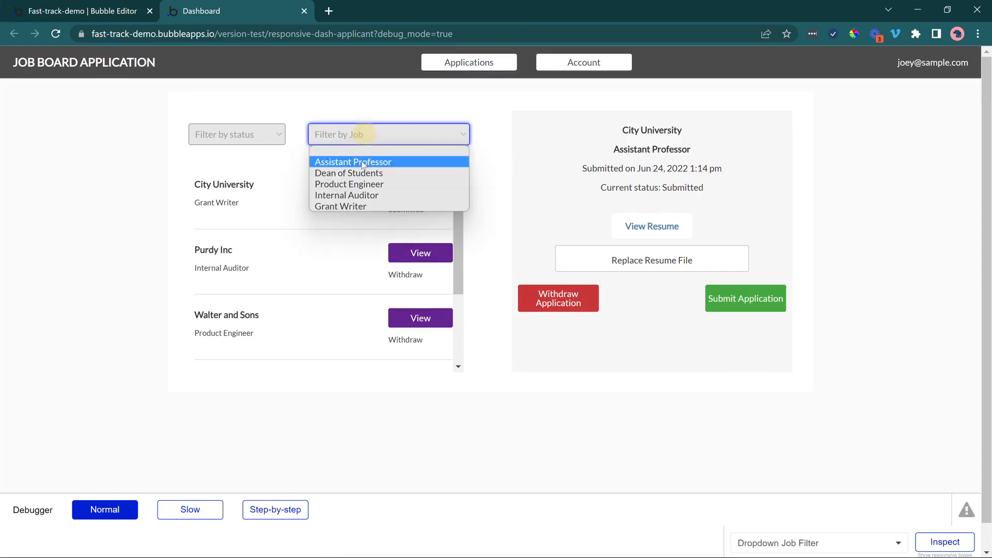
click(357, 197)
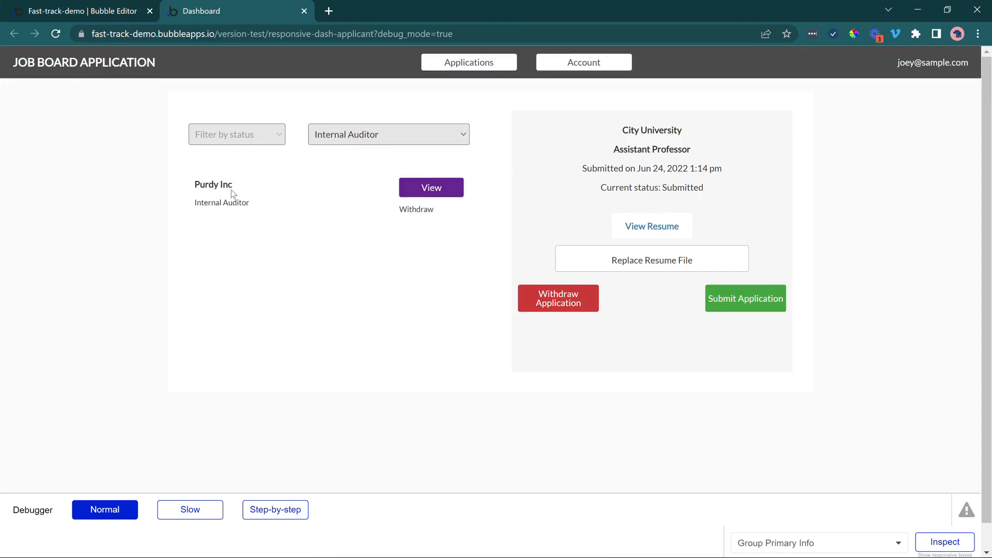
drag(236, 202, 204, 203)
click(309, 159)
Clear the job filter and look through the full list of applications.
click(321, 139)
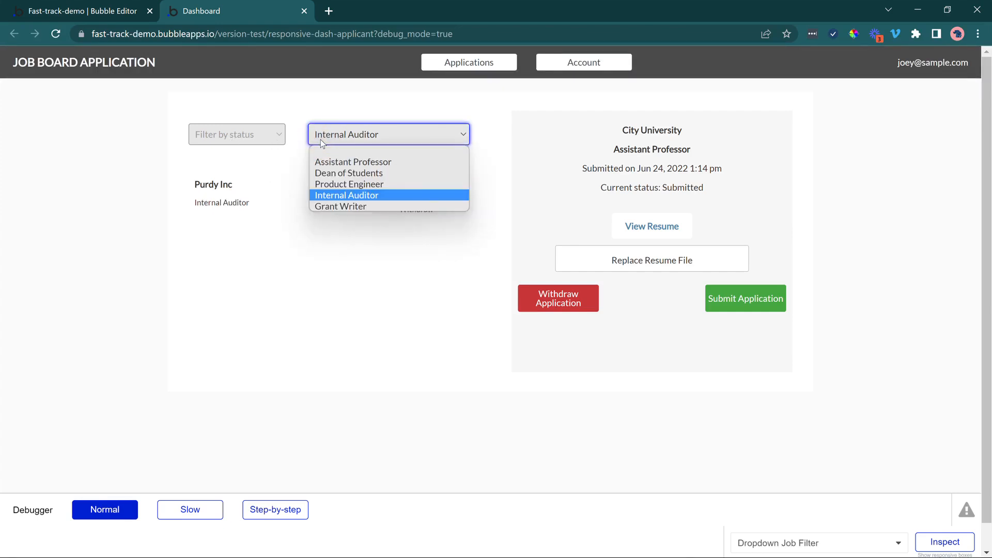
click(258, 162)
click(259, 133)
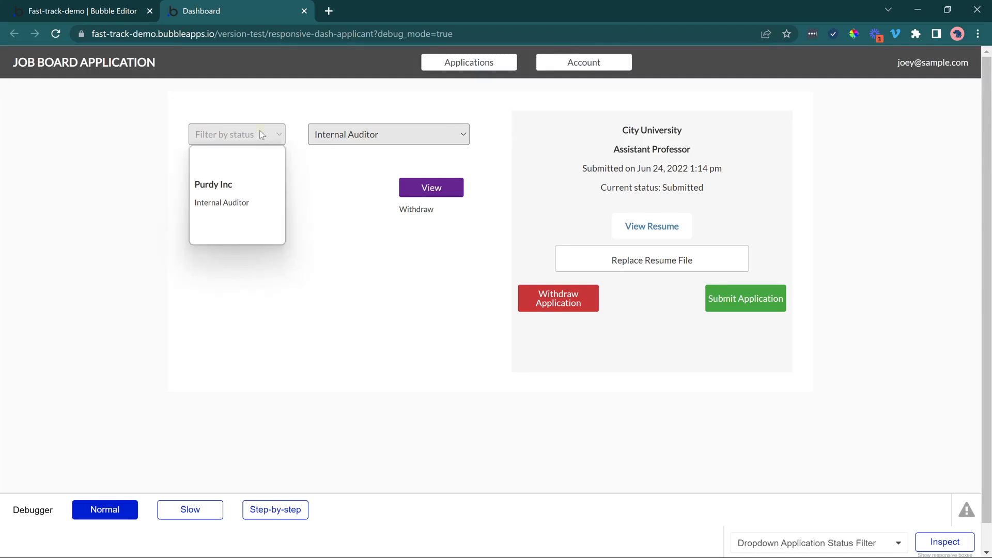
click(349, 135)
click(349, 145)
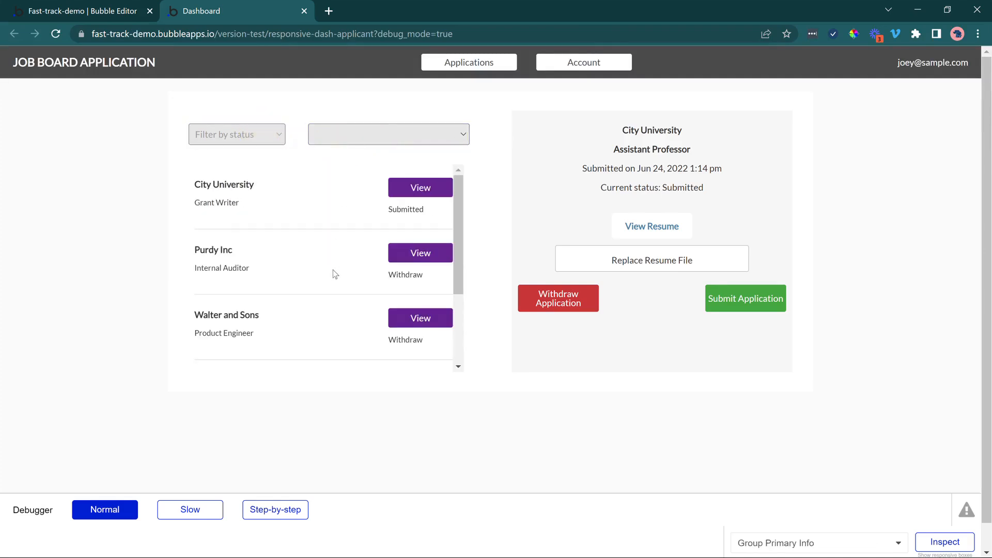
scroll(332, 273, down, 3)
scroll(332, 272, up, 3)
Filter the applications by the Dean of Students job and check the listed application's status.
click(365, 135)
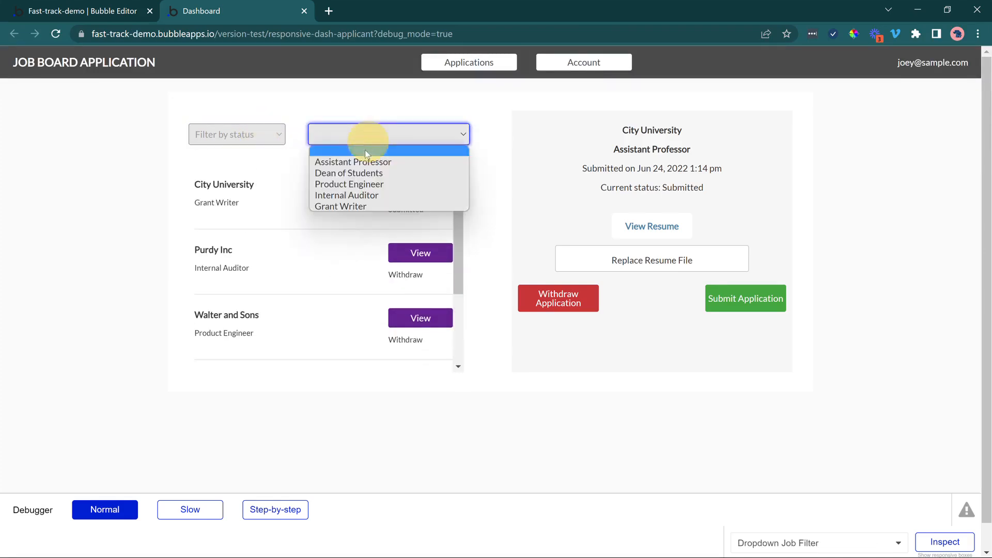
click(365, 171)
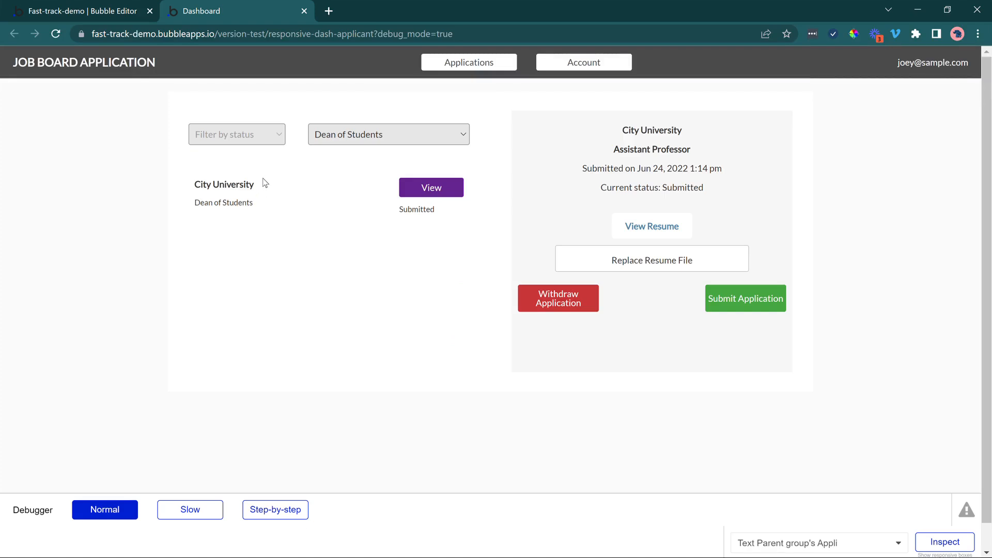
click(249, 136)
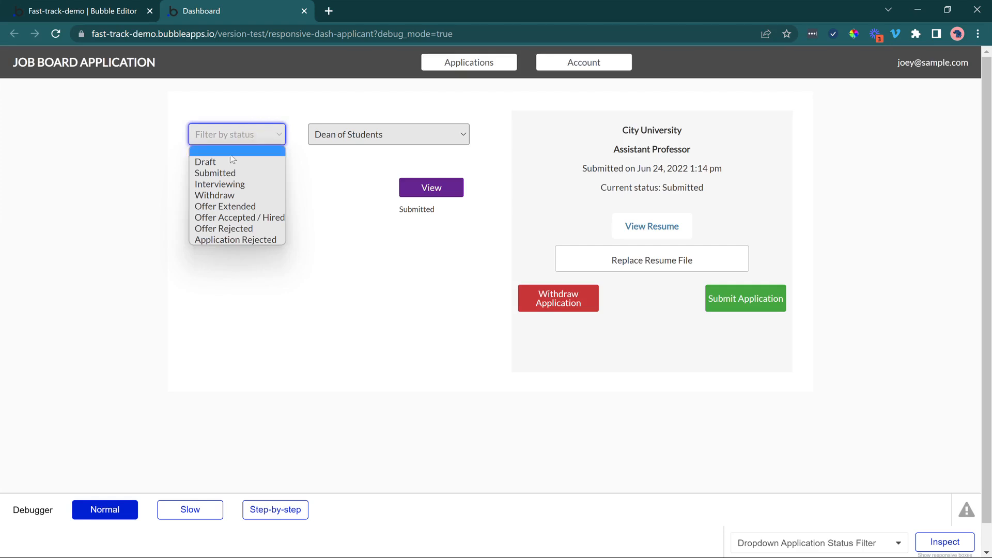
click(396, 210)
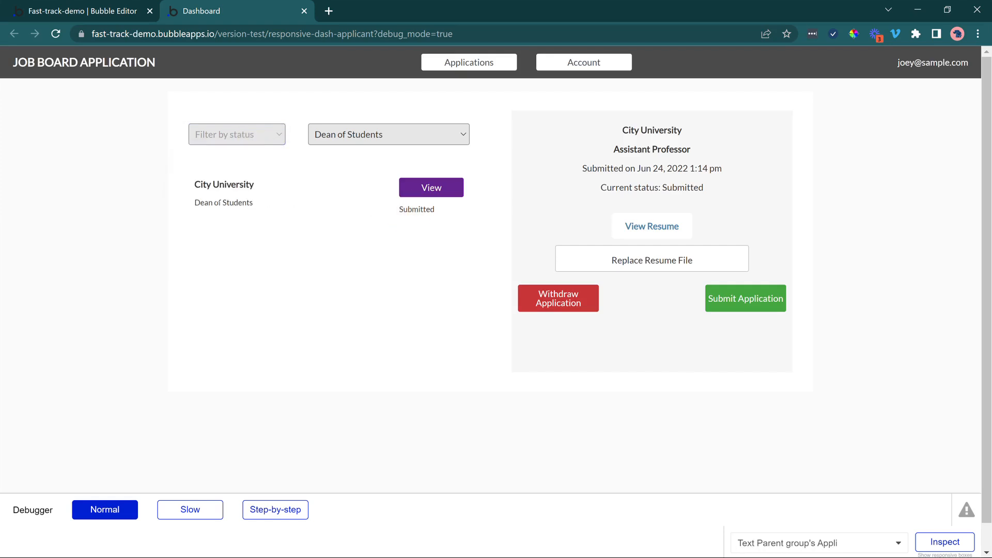
drag(203, 204, 248, 205)
drag(404, 208, 421, 208)
Combine the Dean of Students job filter with the Draft and then the Submitted status, checking the list each time.
click(269, 138)
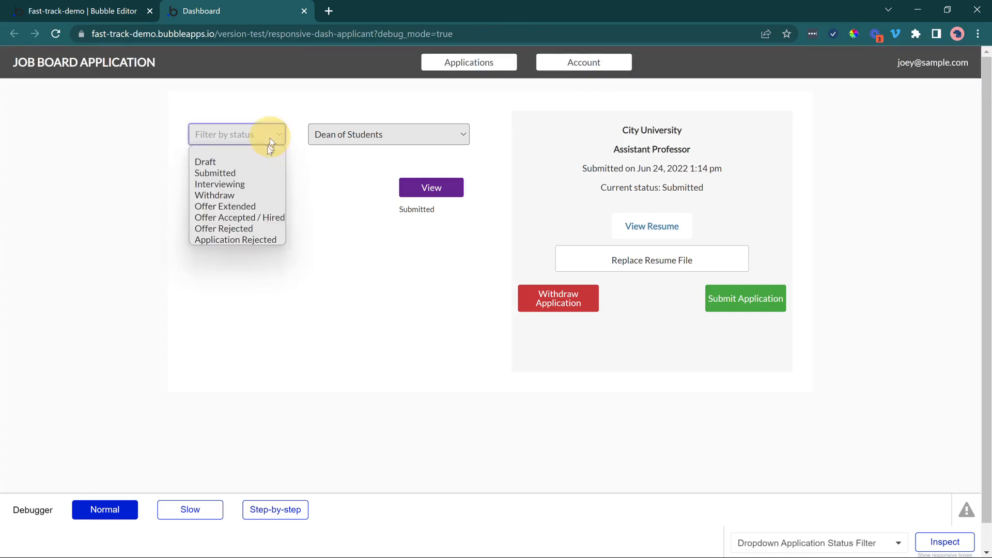
click(259, 161)
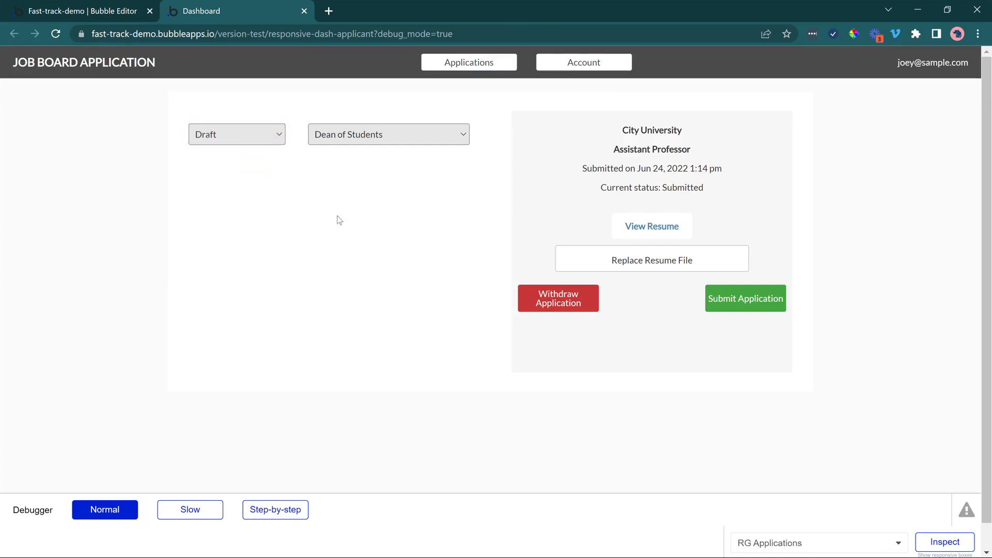
click(259, 135)
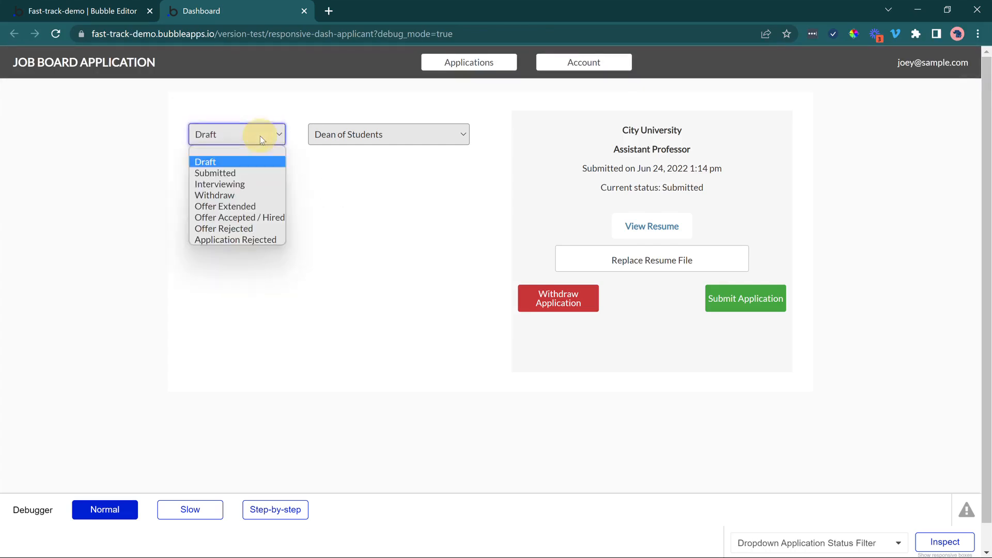
click(232, 171)
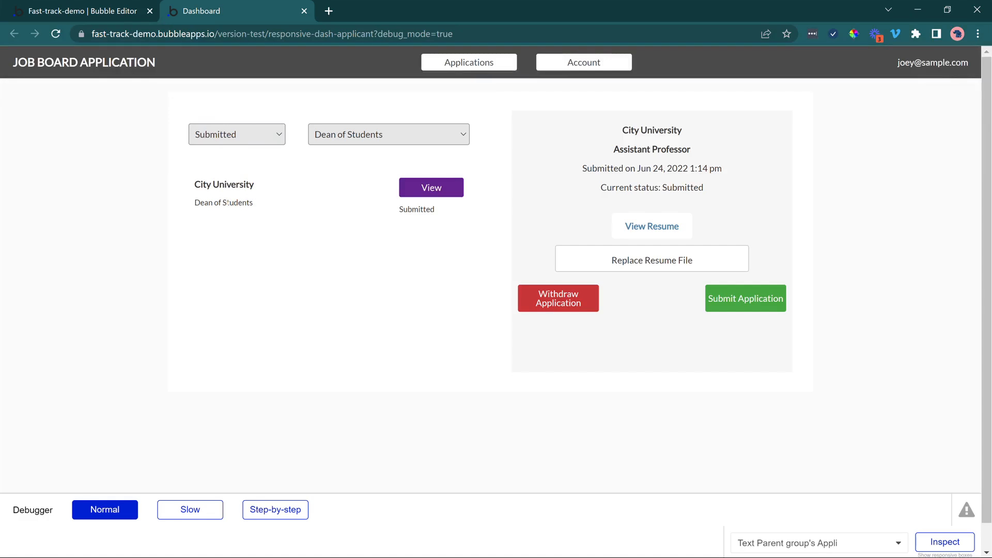
drag(195, 202, 239, 199)
drag(408, 209, 436, 209)
Clear both the status filter and the job filter in the Dashboard preview.
click(256, 134)
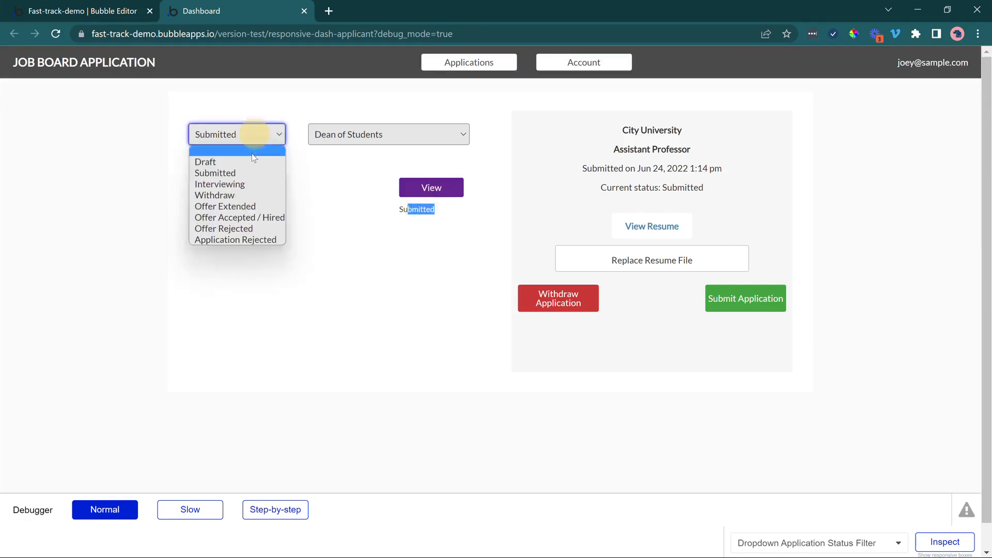
click(251, 152)
click(344, 143)
click(331, 151)
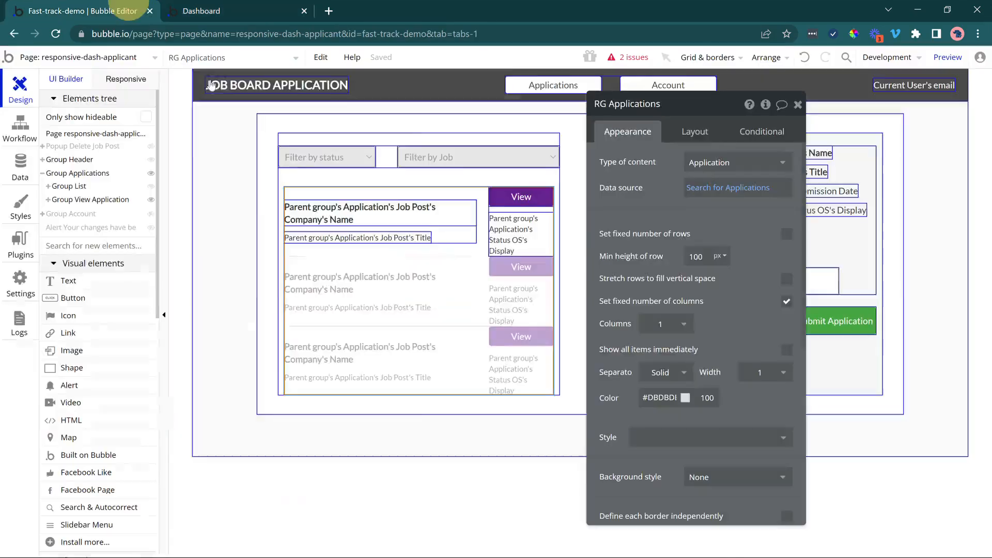
Return to the editor's design view and rename the group holding the two filter dropdowns as Group Filters.
click(126, 11)
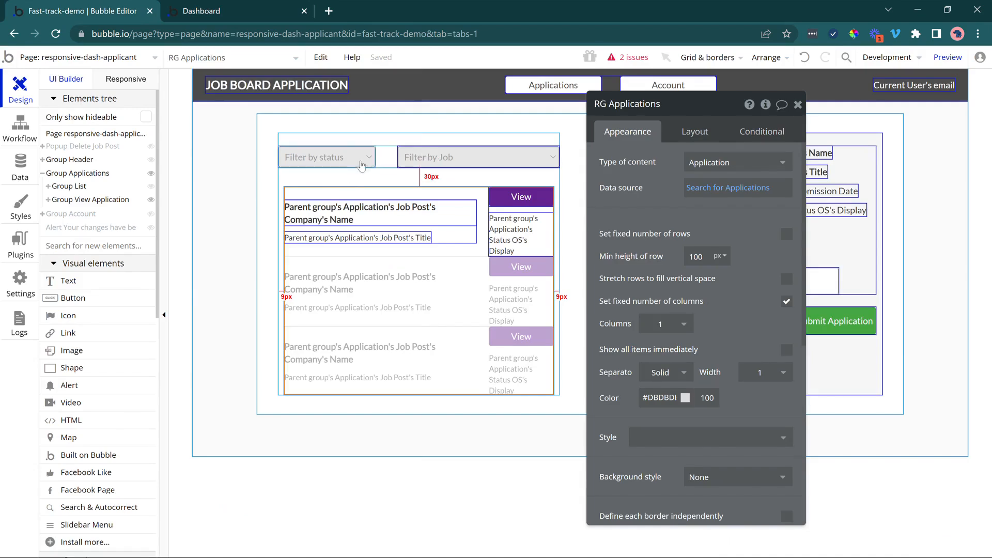
click(387, 161)
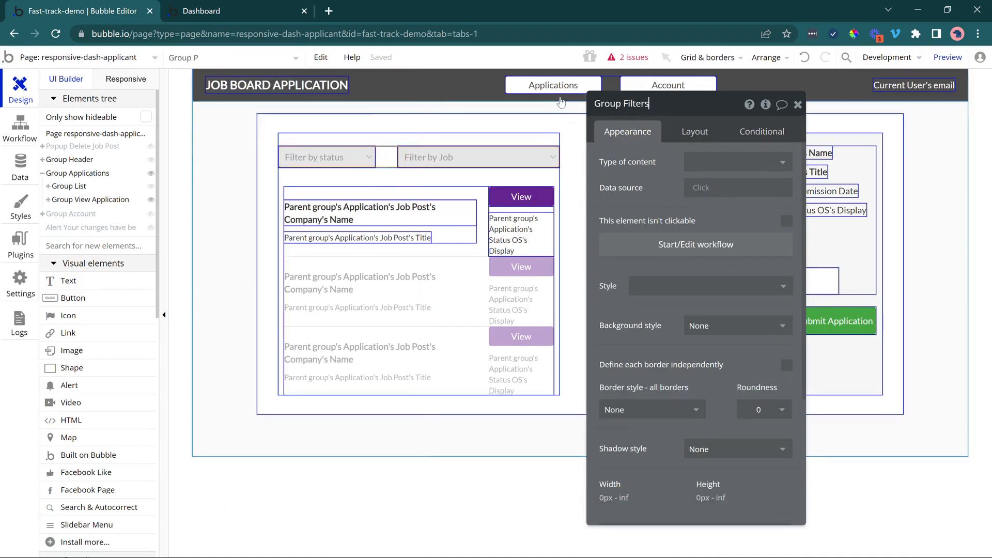
click(658, 179)
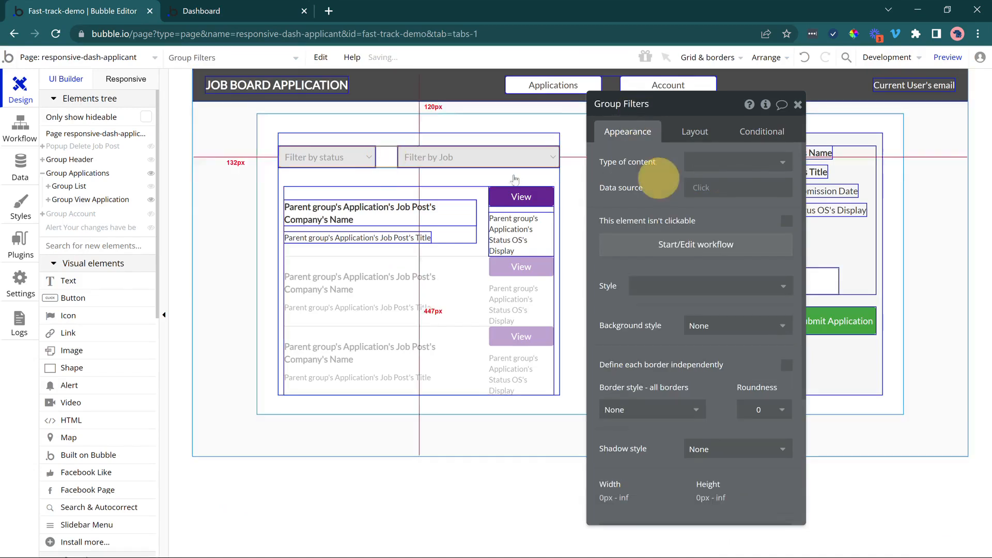
click(352, 158)
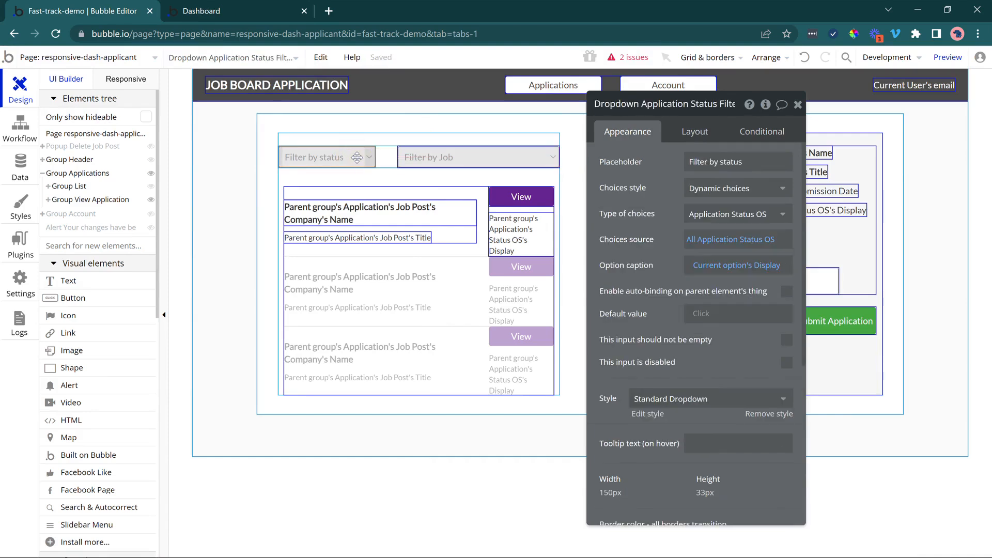
click(385, 157)
click(361, 158)
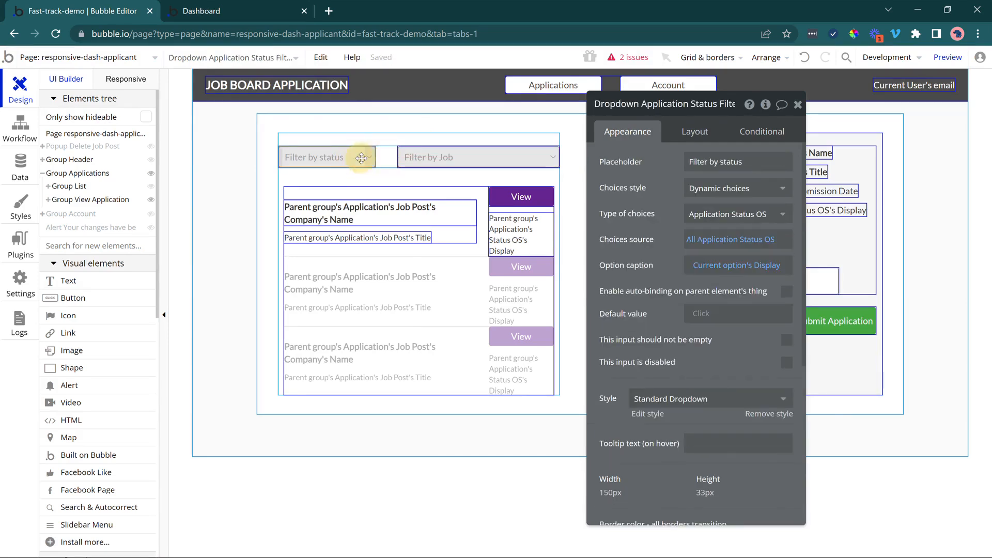
drag(362, 159, 356, 157)
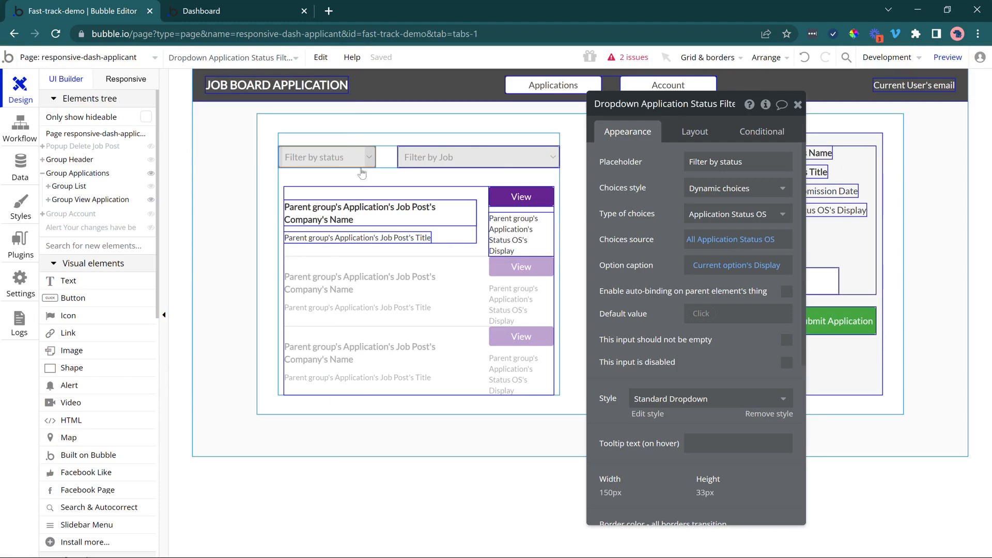
Add a text element to the filters row and set the job filter dropdown's width to 200 px.
click(72, 281)
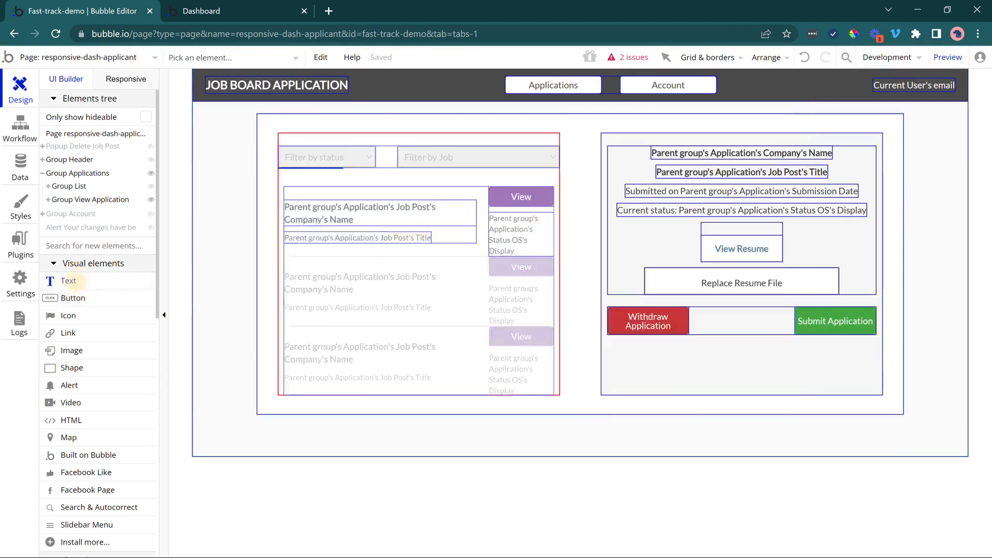
drag(460, 147, 511, 155)
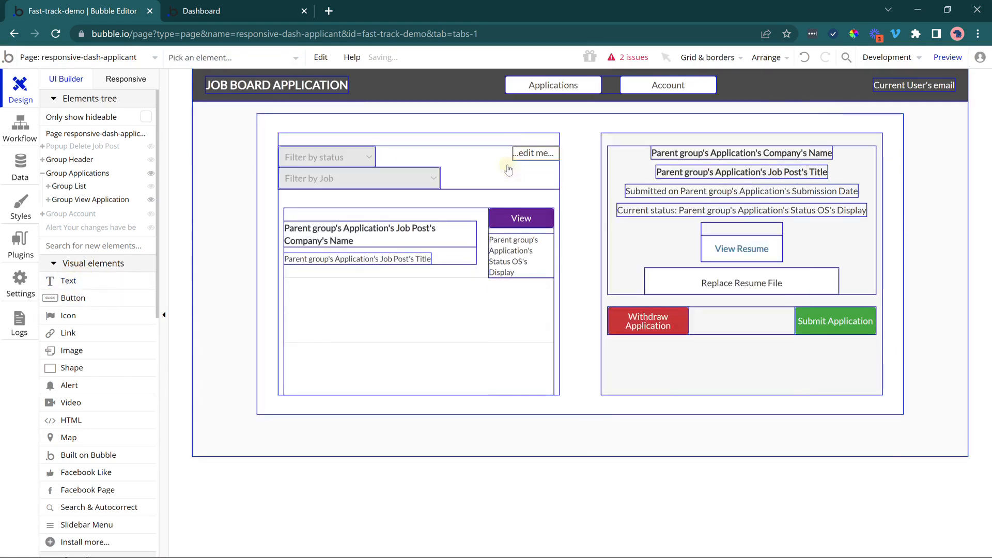
click(364, 183)
click(686, 140)
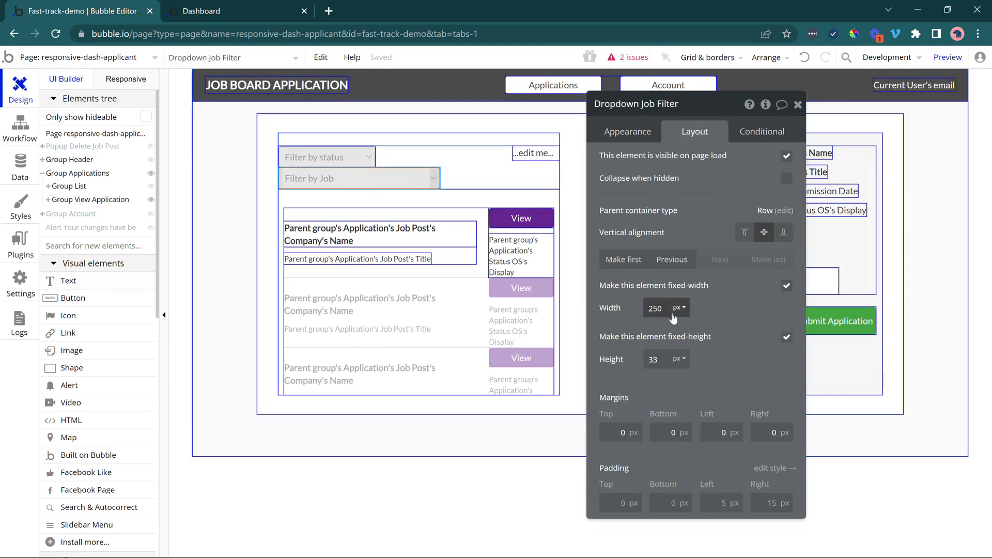
click(656, 309)
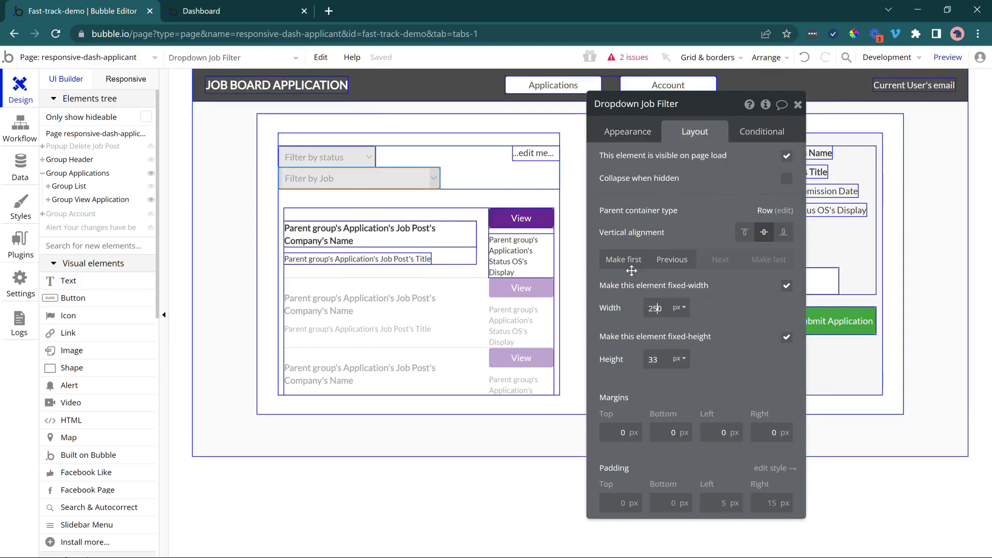
key(BackSpace)
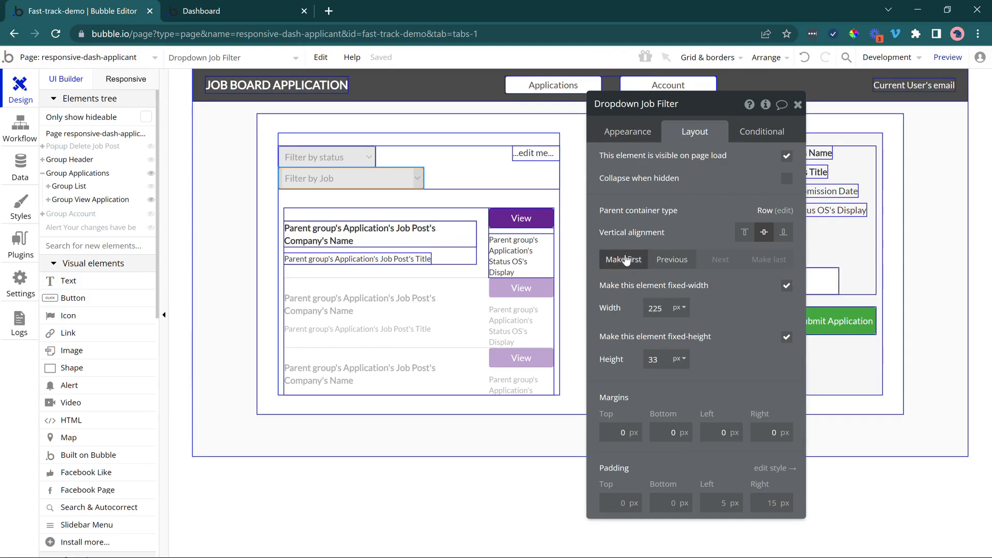
double_click(652, 308)
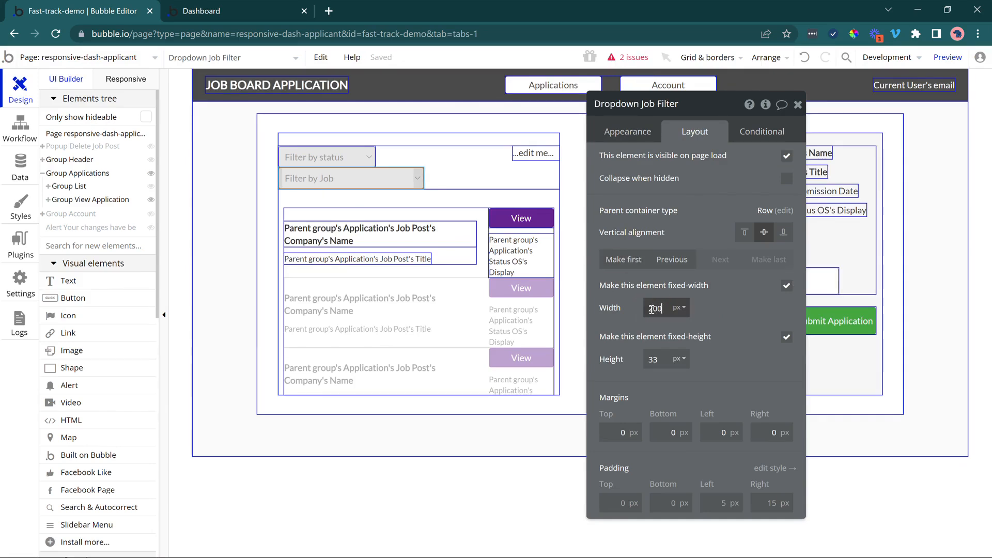
text(200)
Move the new text element to the end of the filters row, centred vertically, and change its text to Reset.
click(403, 152)
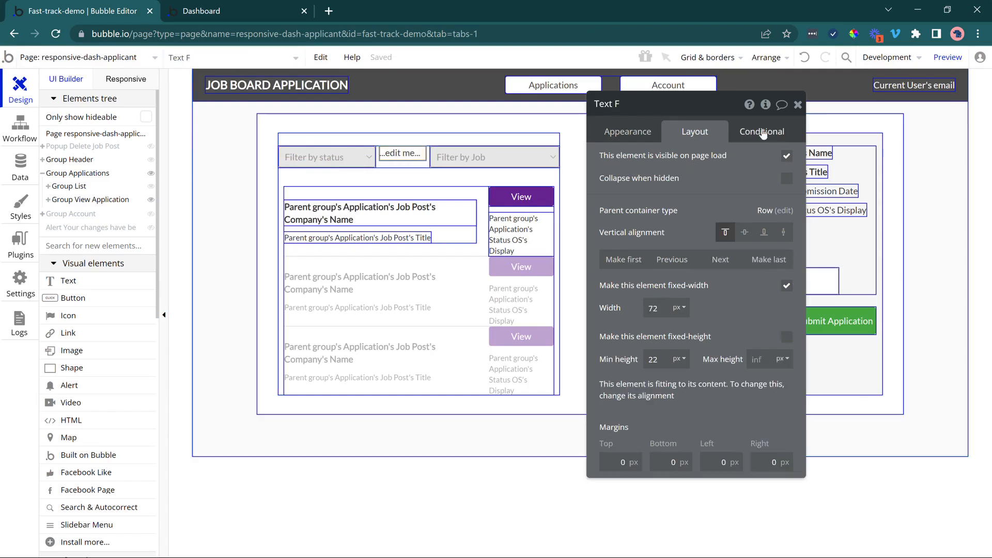
click(735, 260)
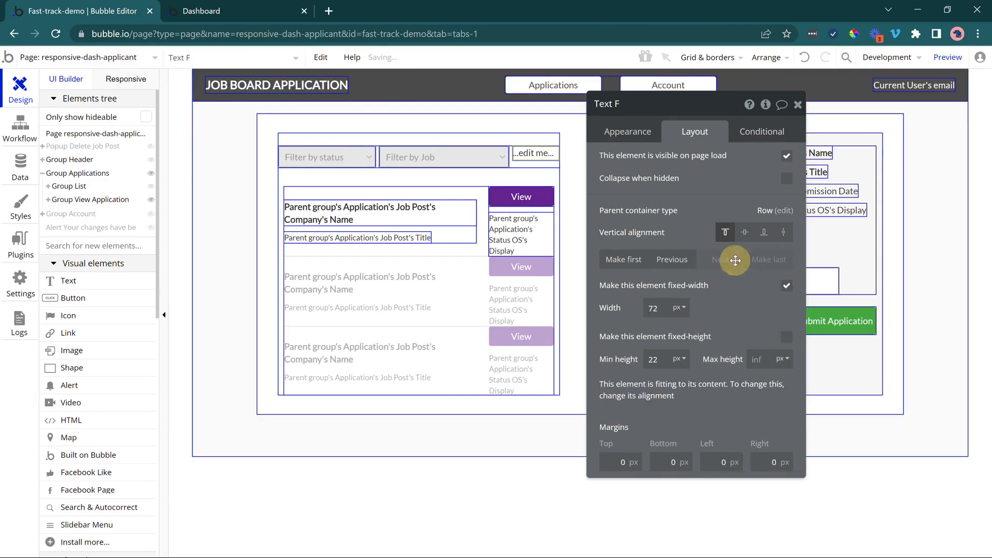
click(627, 132)
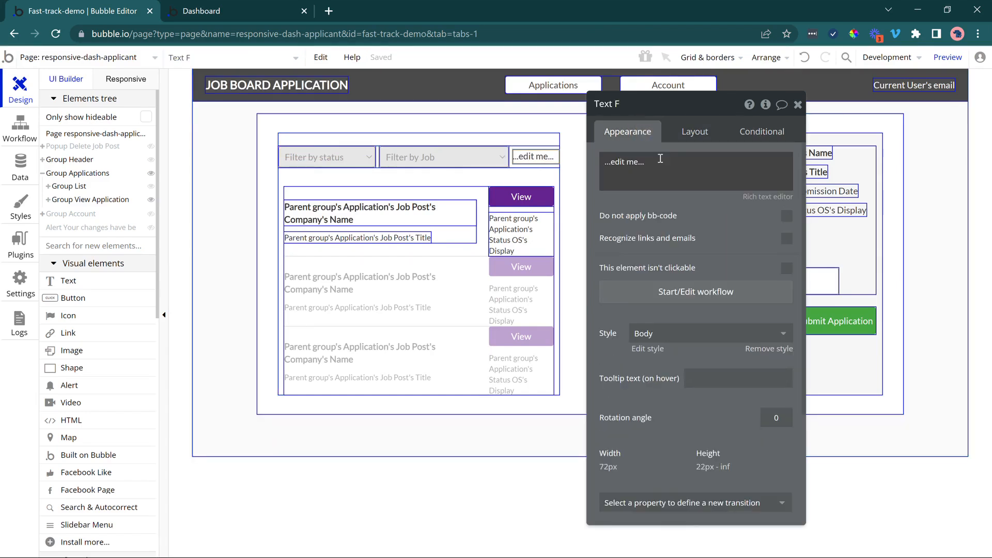
triple_click(661, 158)
text(Reset)
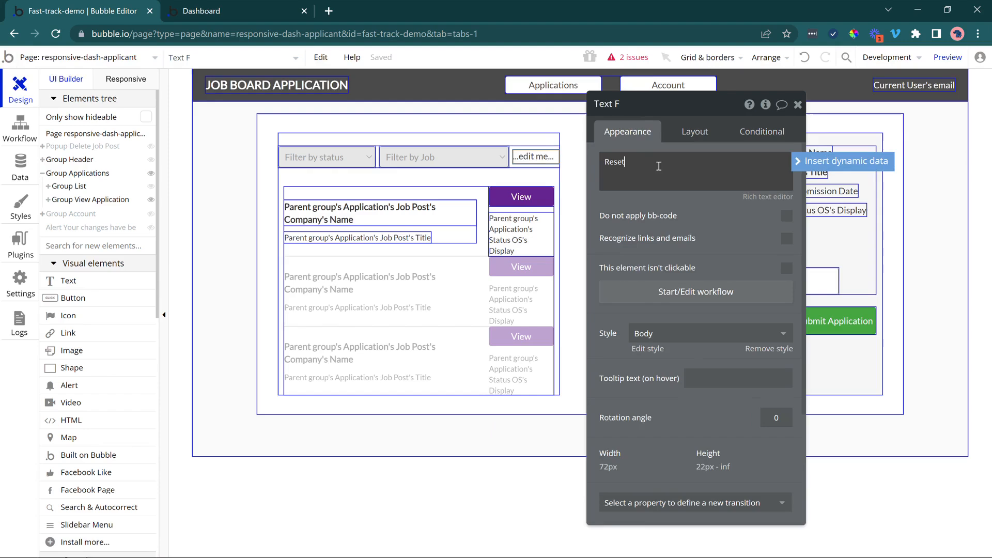
click(672, 208)
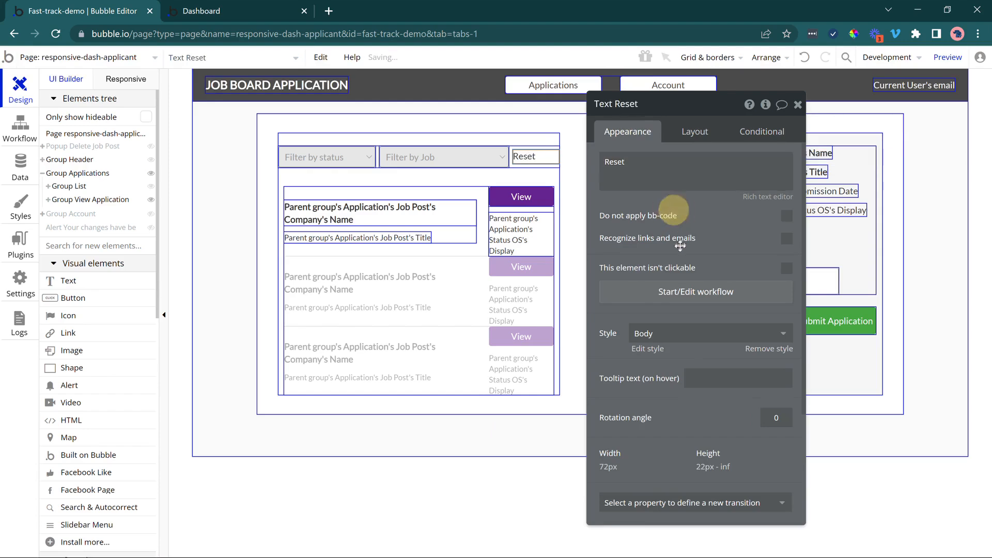
Create a click workflow for the Reset text and assign it to the Applications workflow folder.
click(638, 302)
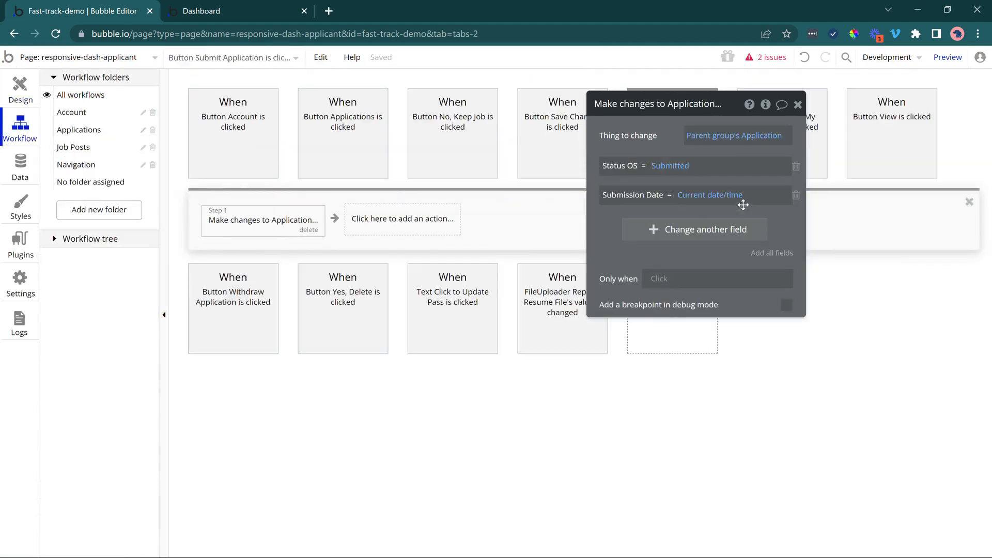
click(734, 187)
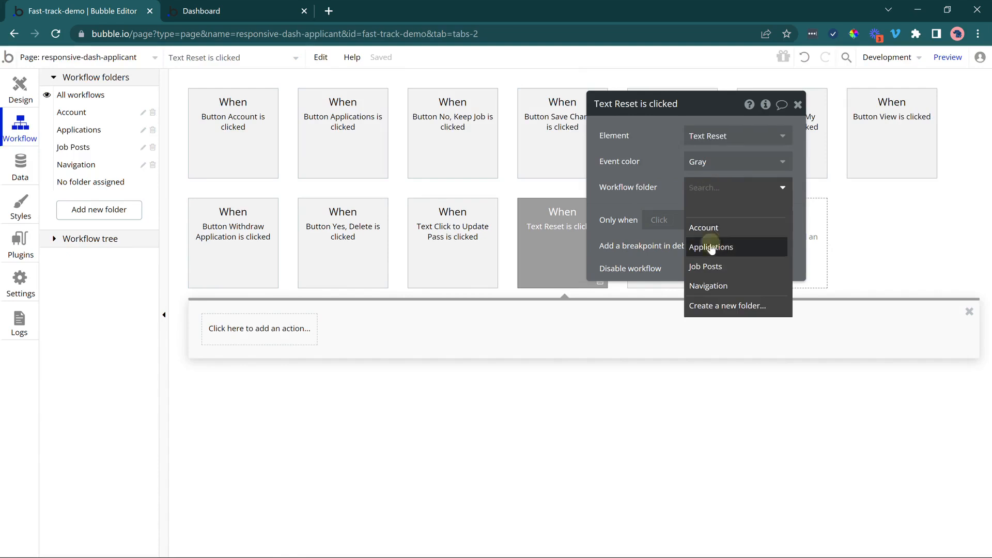
click(700, 248)
Add a Reset data action to the Reset text's click workflow and target Group Filters.
click(266, 328)
mouse_move(259, 504)
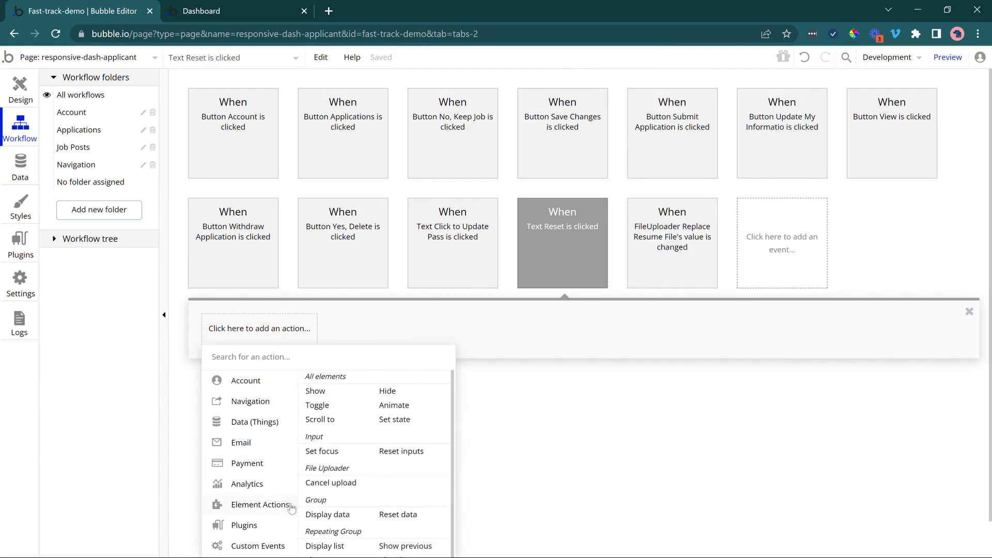
click(403, 515)
drag(653, 148, 386, 231)
click(429, 220)
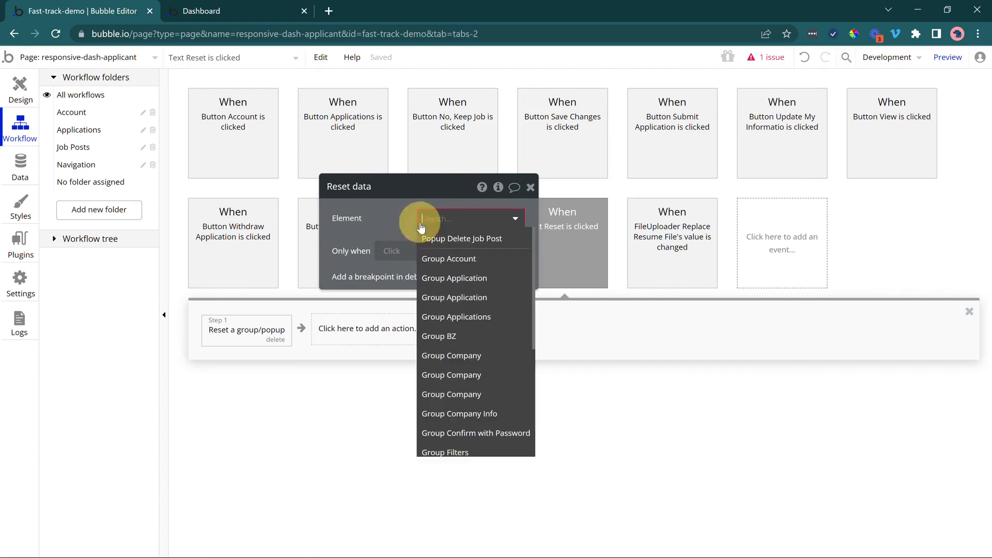
text(f)
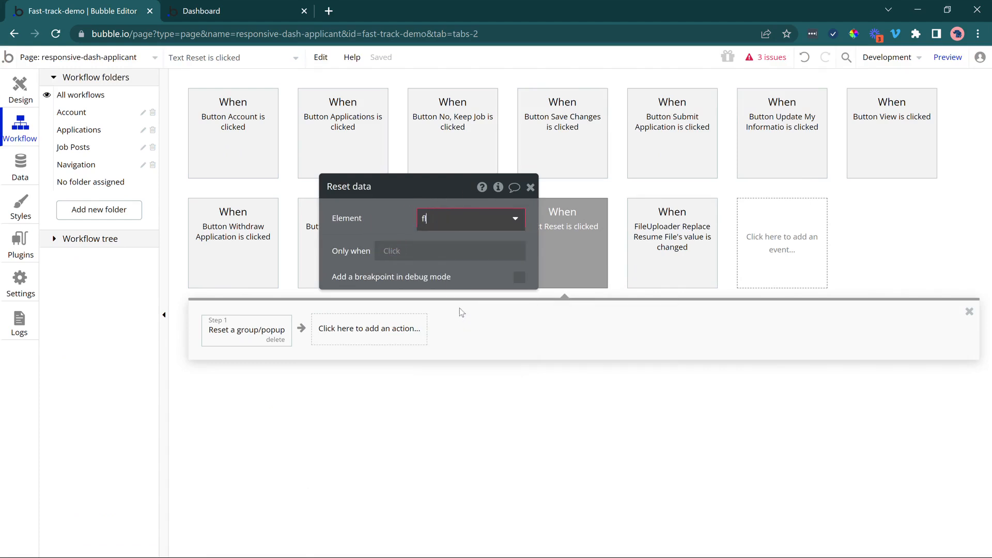
click(436, 274)
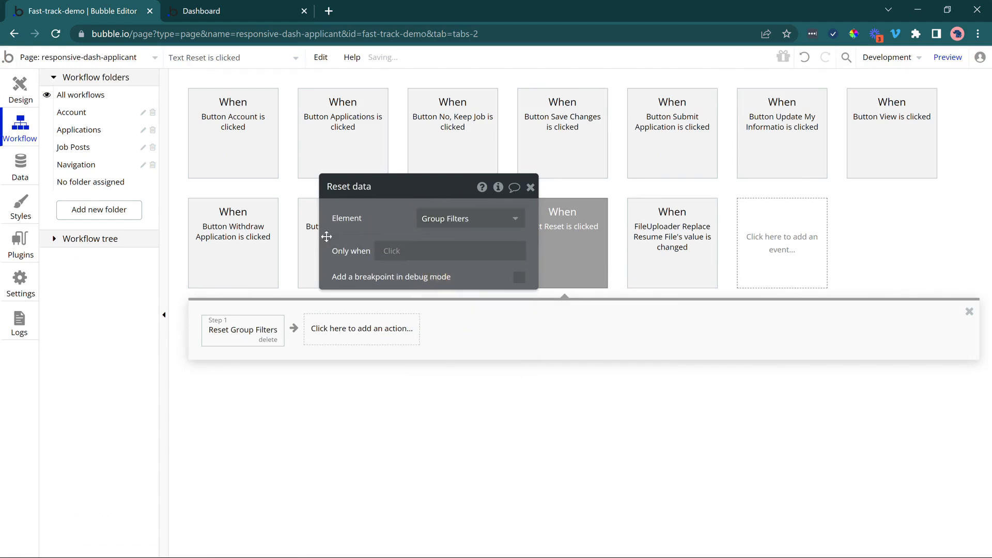
Test the Reset text in the refreshed Dashboard preview with the filters set to Submitted status and the Internal Auditor job.
click(176, 10)
click(220, 58)
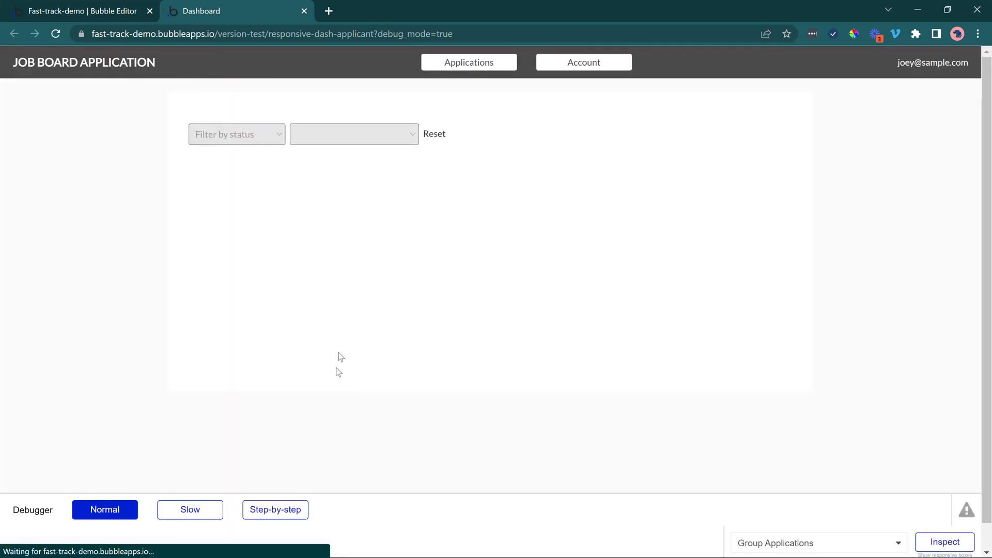
click(249, 134)
click(242, 170)
click(308, 133)
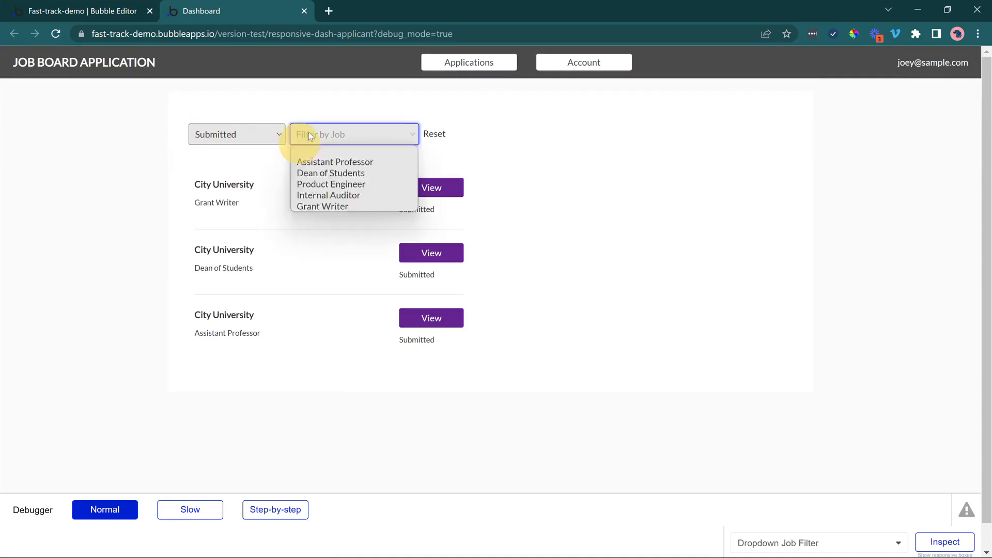
click(314, 143)
click(316, 138)
click(321, 201)
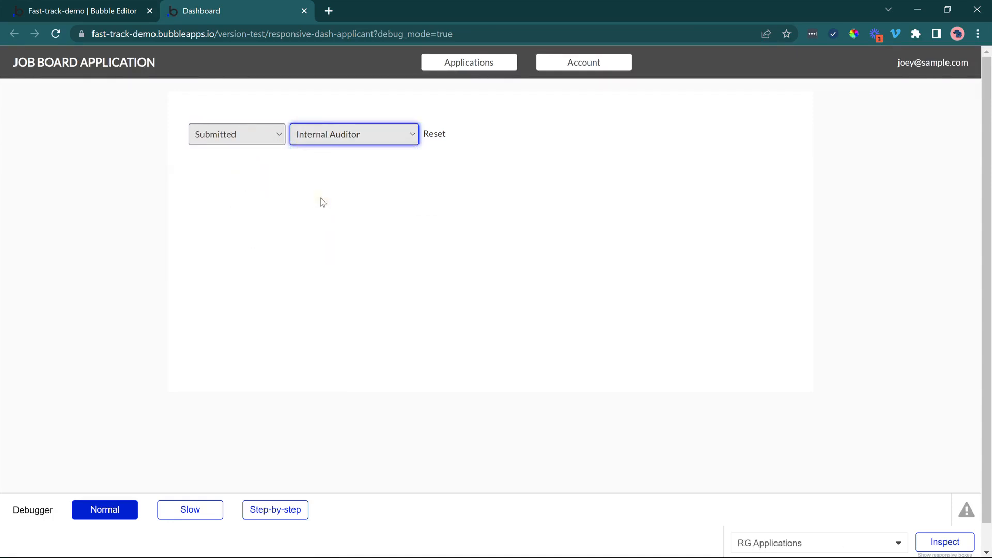
click(435, 137)
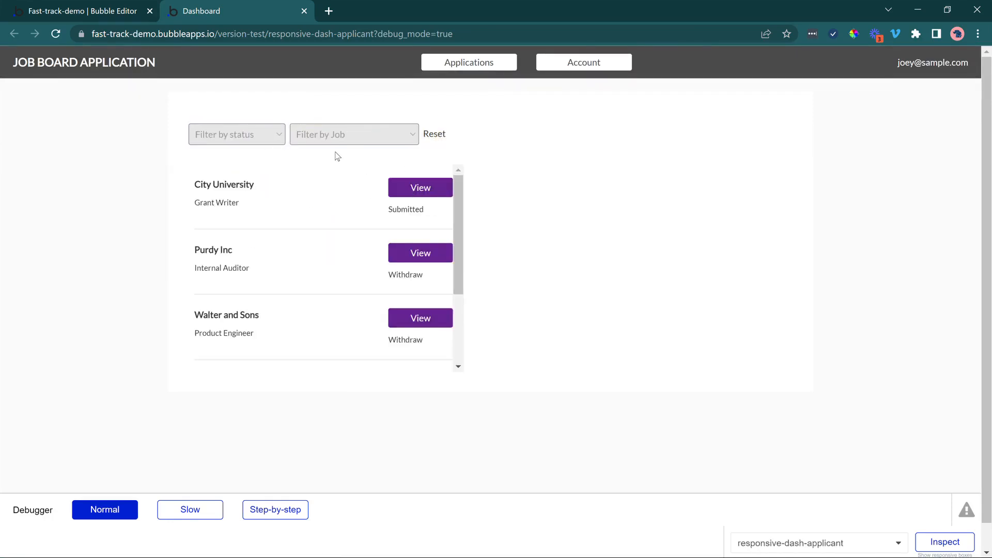
View the City University Grant Writer application, open its current resume file, and return to the dashboard.
click(420, 189)
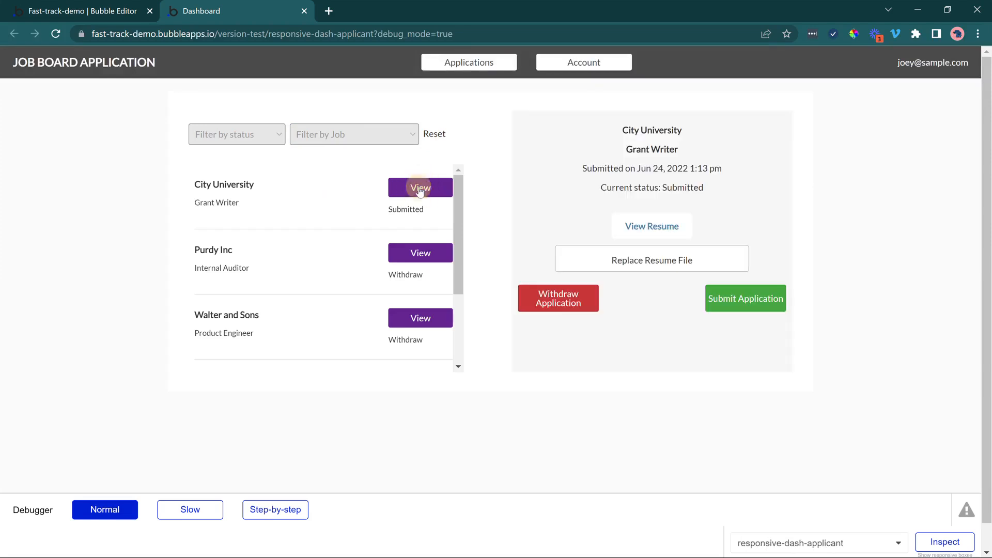
click(665, 231)
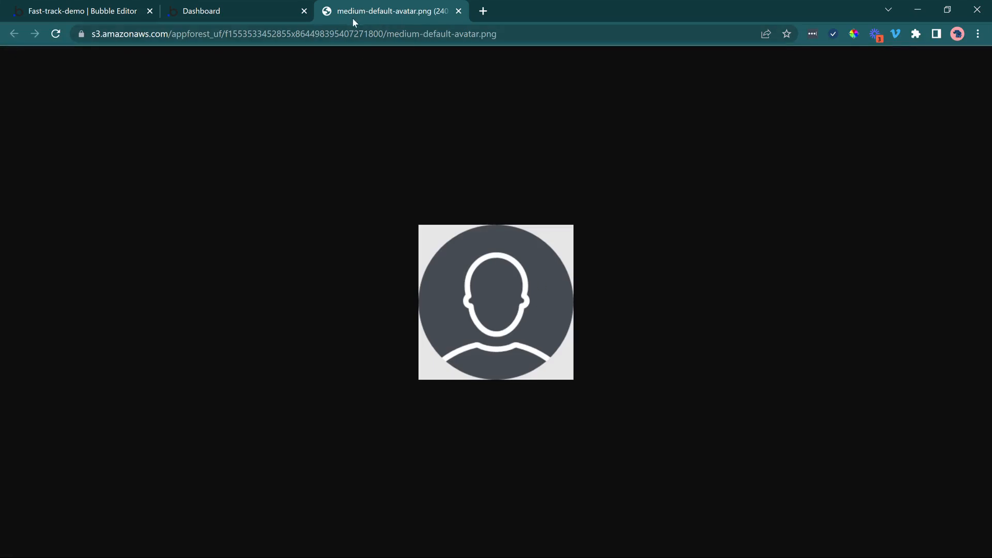
click(252, 7)
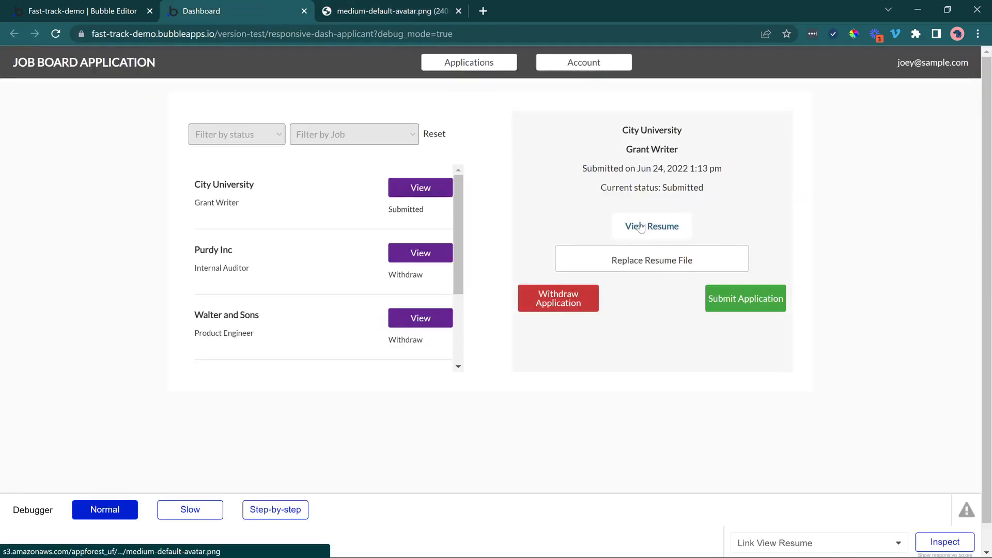
Replace the Grant Writer application's resume with the PNG file Logo 2 - Symbol and text from the Blue folder.
click(649, 261)
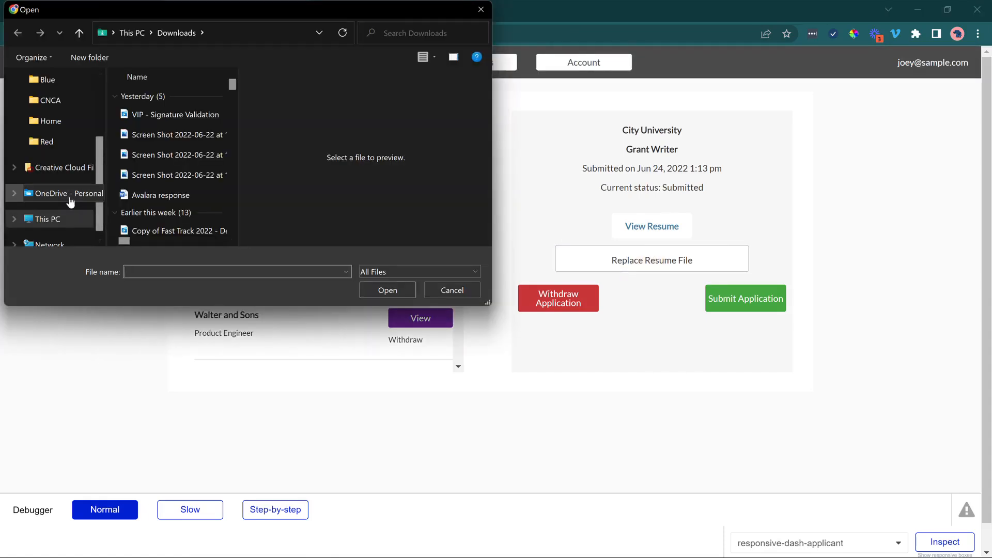
scroll(60, 133, up, 1)
click(61, 103)
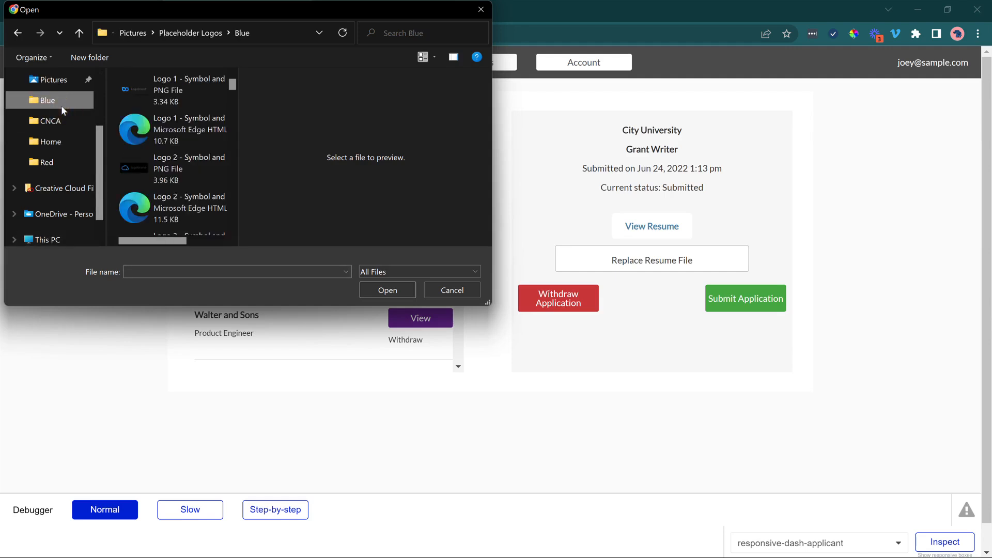
click(170, 171)
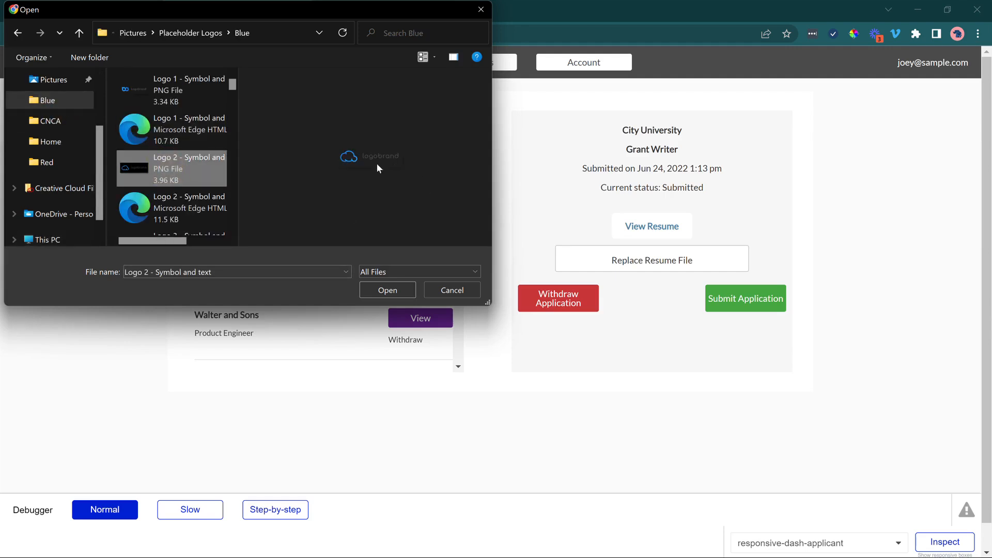
click(393, 290)
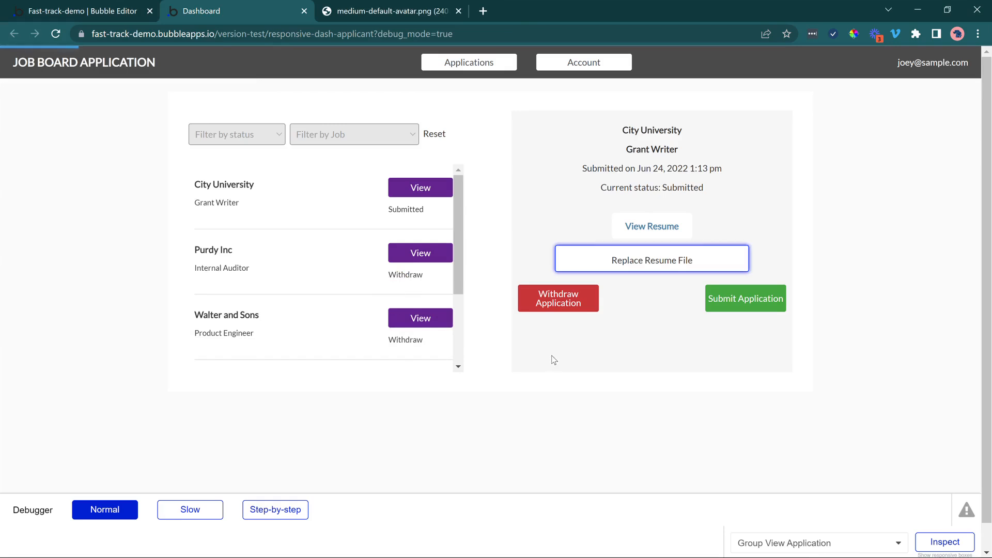
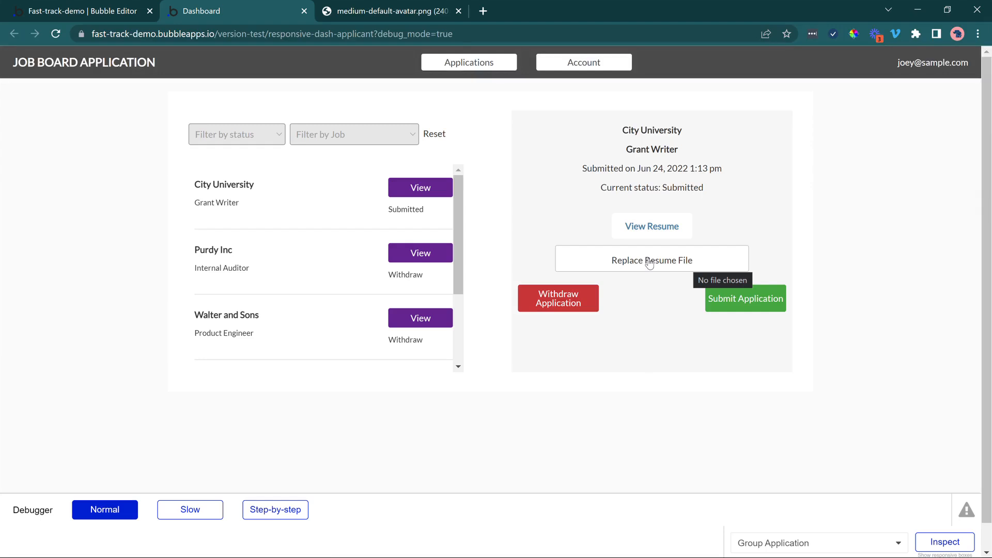
Open the Grant Writer application's current resume file to check the replacement, and return to the dashboard.
click(640, 225)
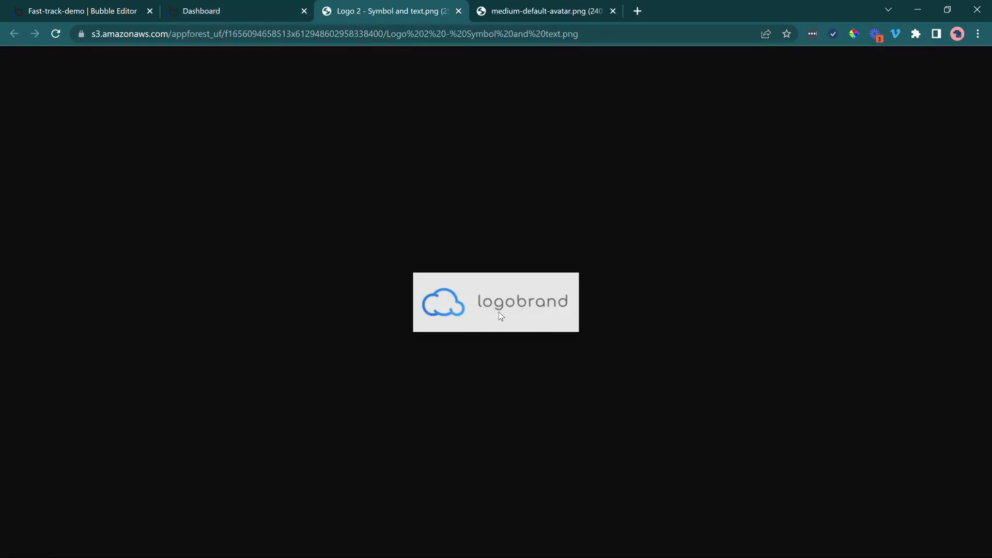
click(254, 7)
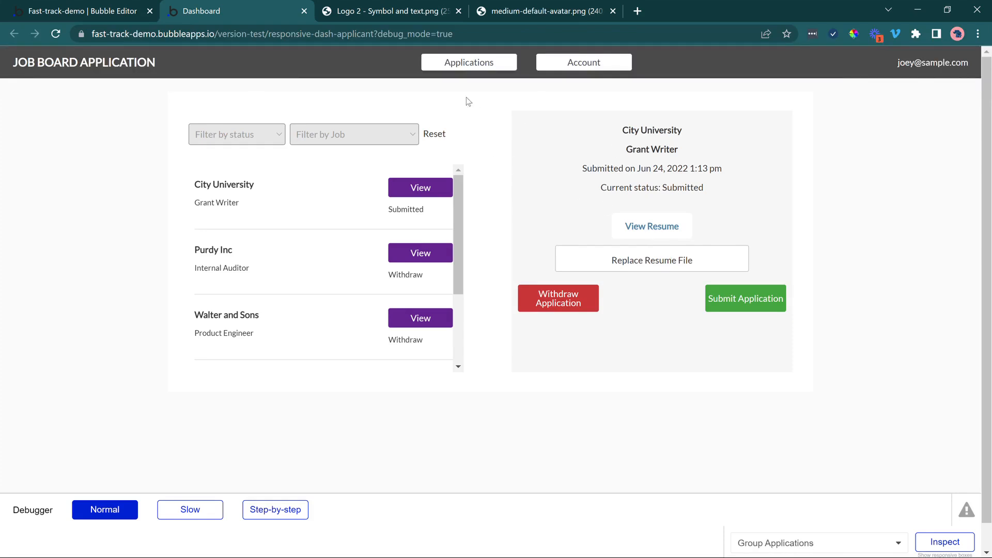
In the Bubble editor, add a Show message action for the changes alert to the Replace Resume File uploader's value-changed workflow.
click(88, 9)
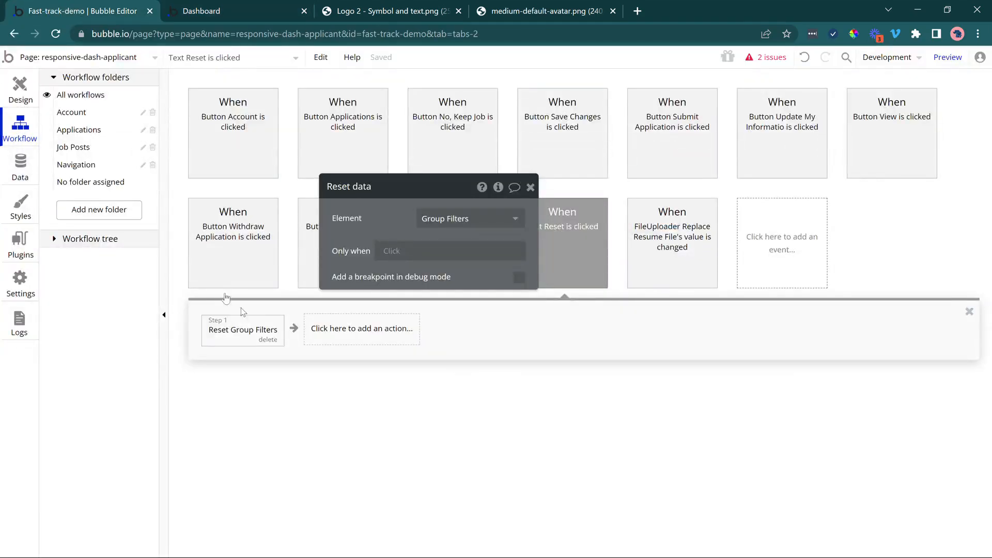
drag(371, 247, 367, 315)
click(90, 130)
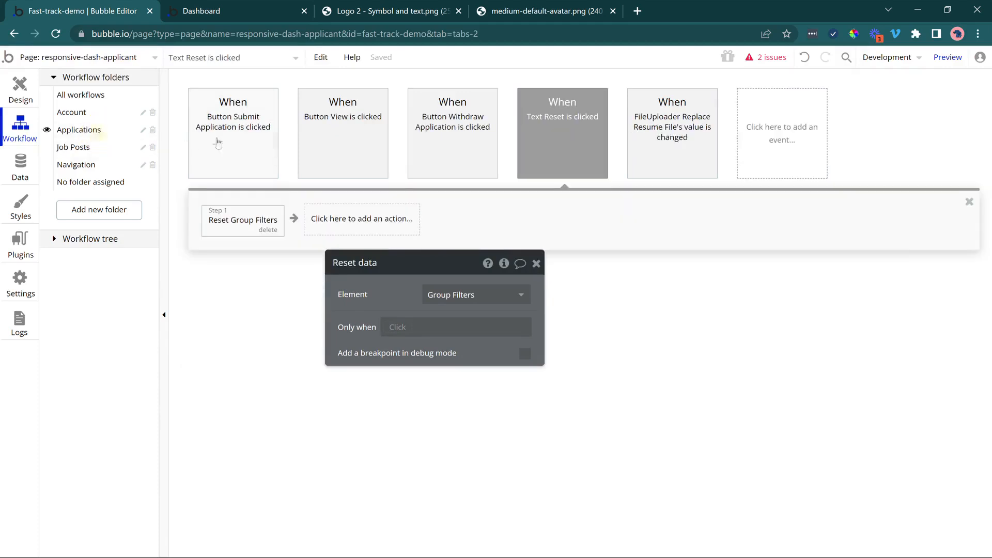
click(687, 139)
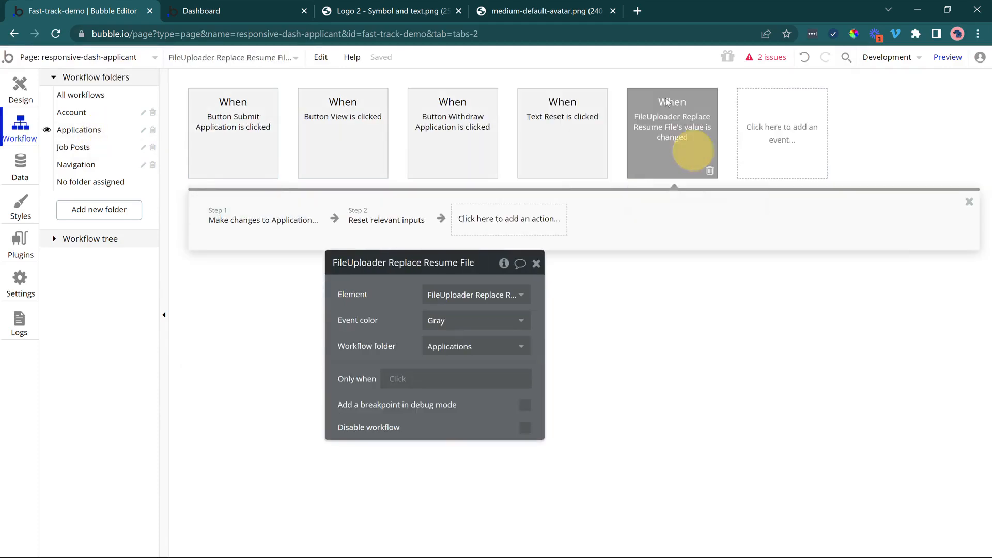
click(508, 219)
mouse_move(527, 398)
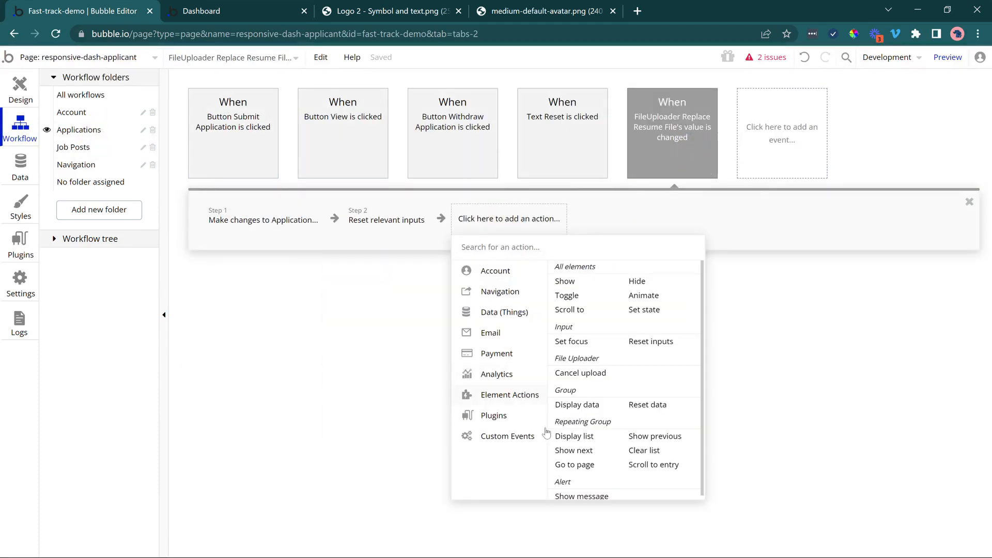
click(568, 496)
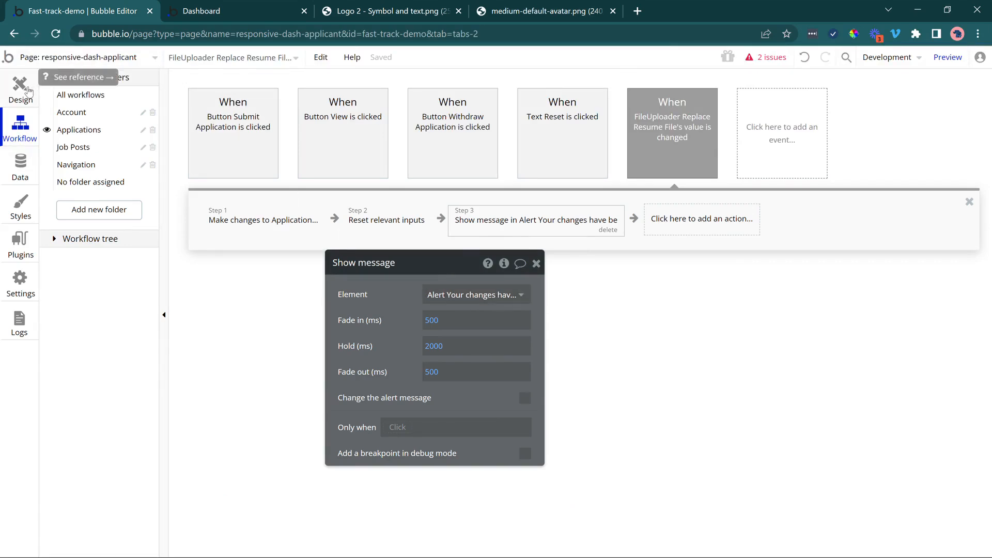
In the page design, turn off Fit height to content for the Group Application that holds the job details and resume controls.
click(21, 89)
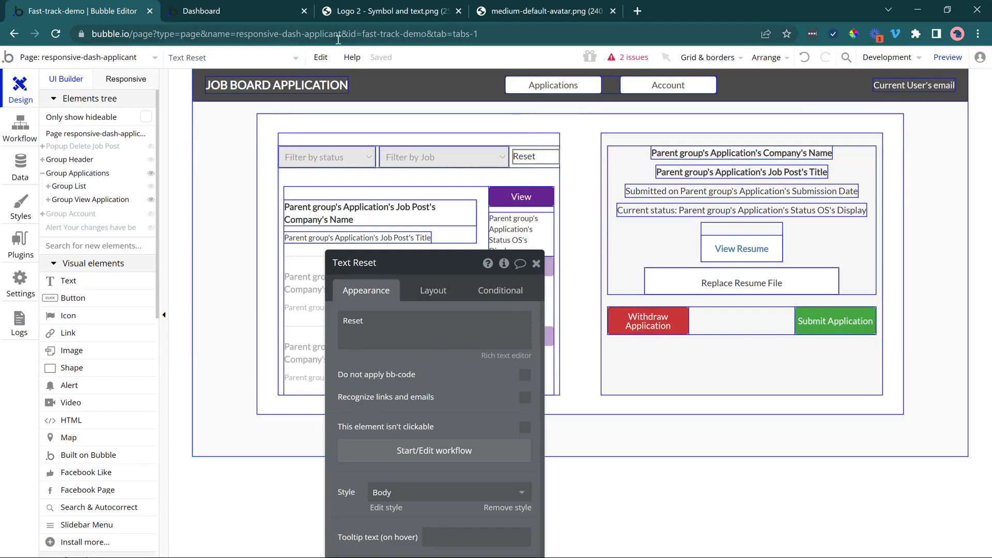
click(718, 323)
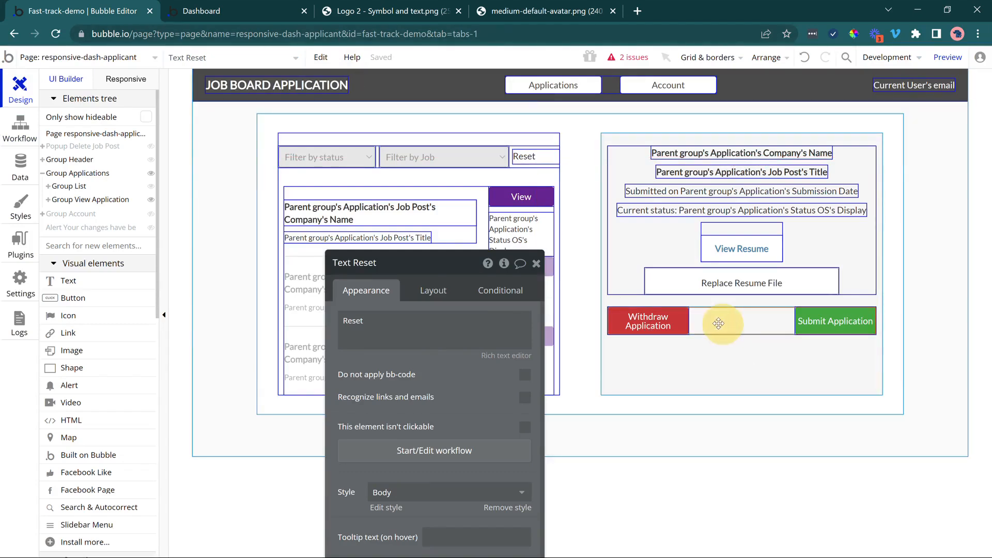
drag(397, 365, 243, 244)
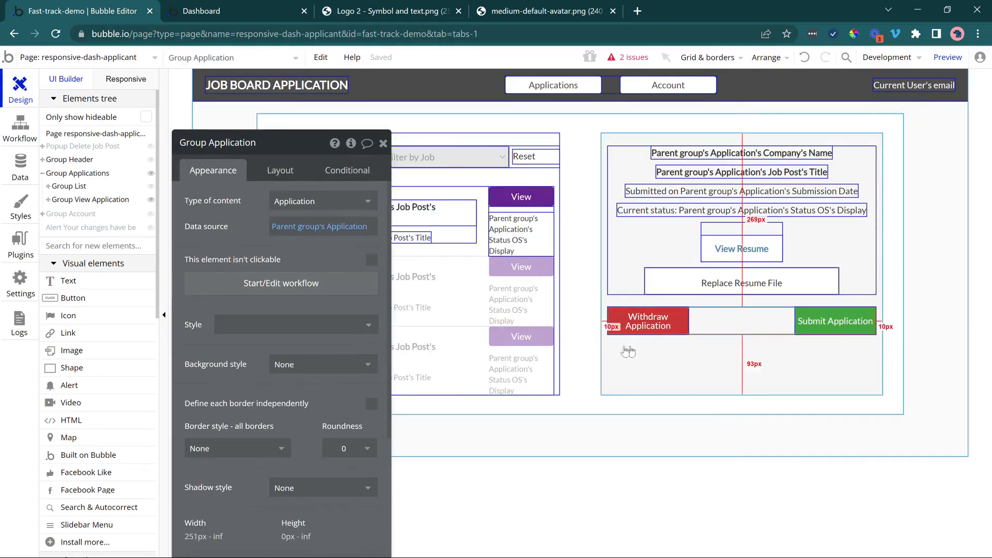
click(631, 258)
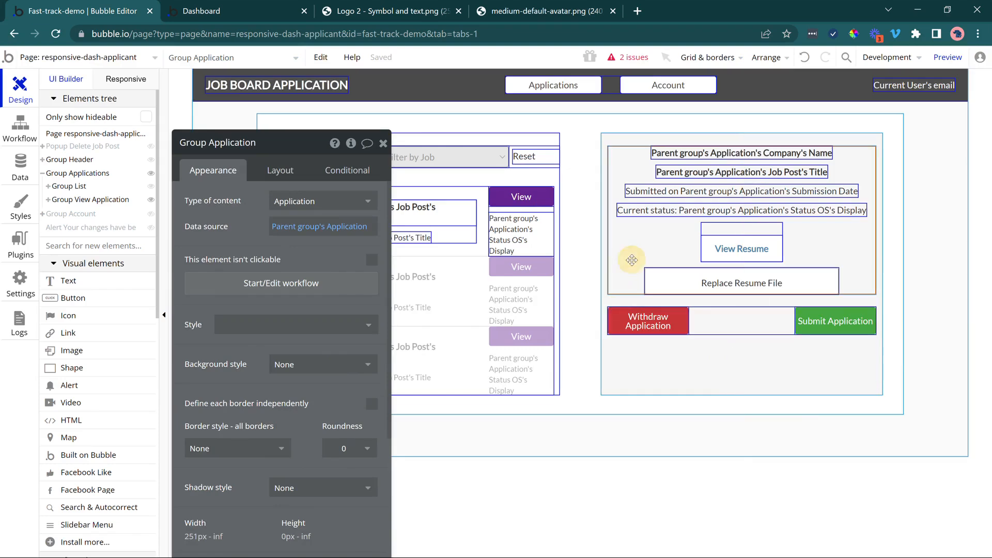
click(299, 174)
scroll(273, 223, down, 4)
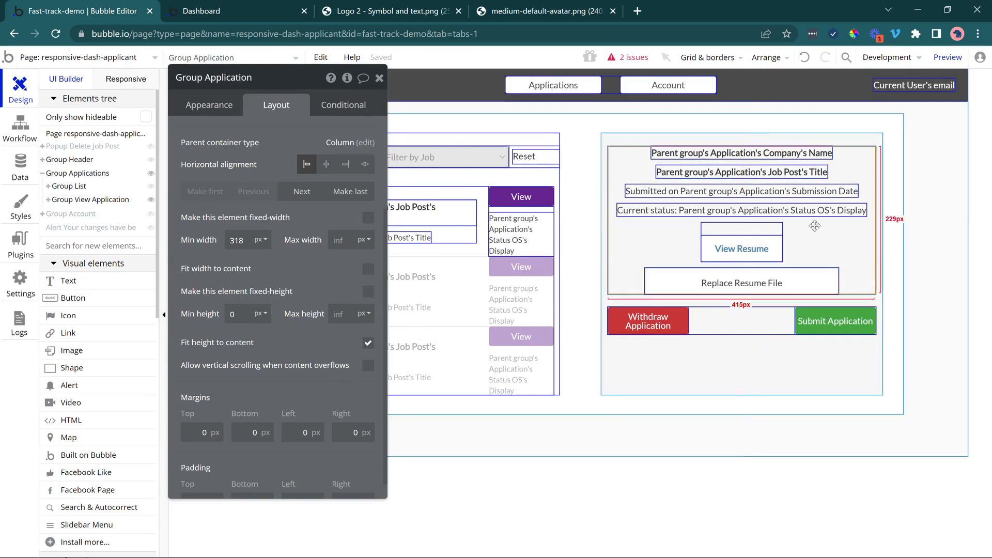
click(368, 343)
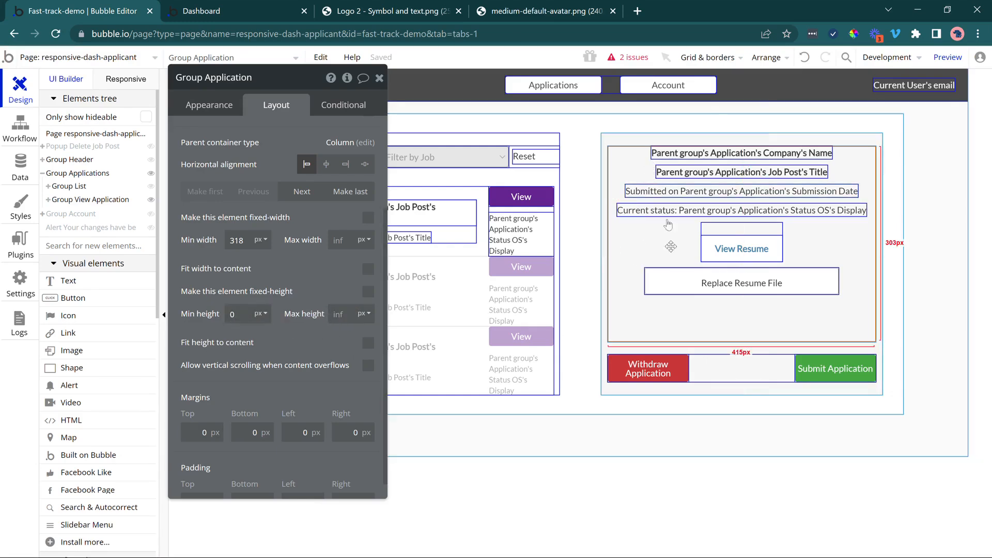
Turn the gap spacing between elements in Group View Application off and back on to compare the layout.
click(733, 372)
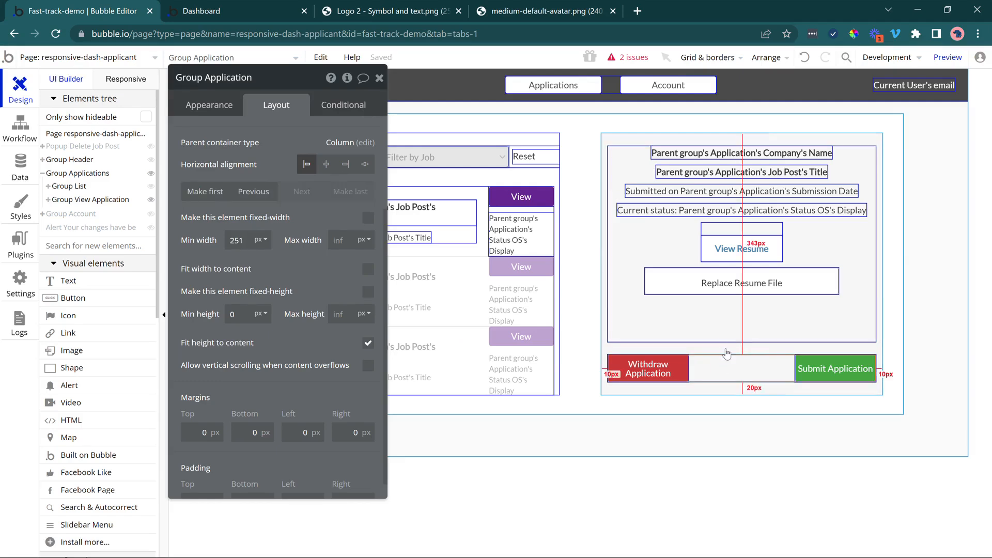
click(723, 391)
scroll(305, 197, up, 3)
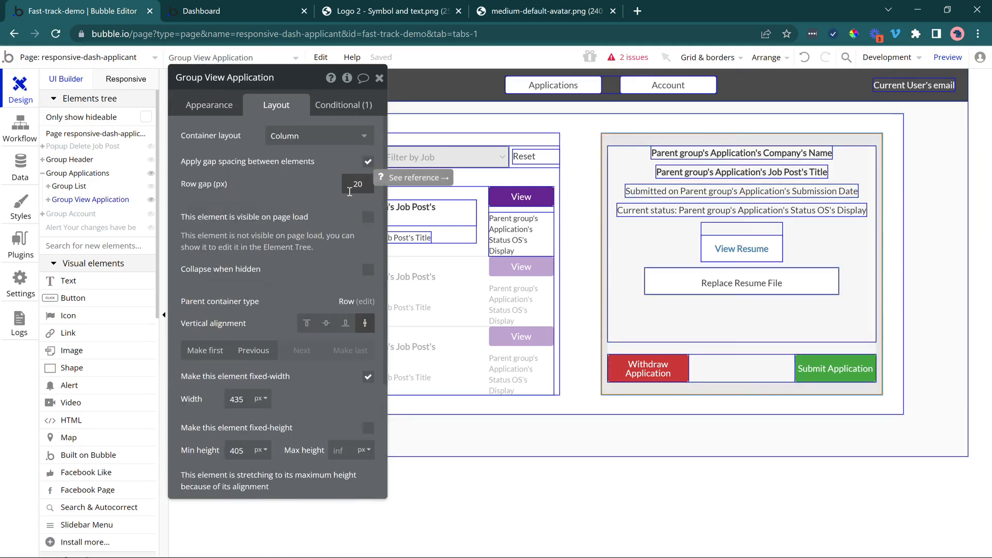
click(368, 163)
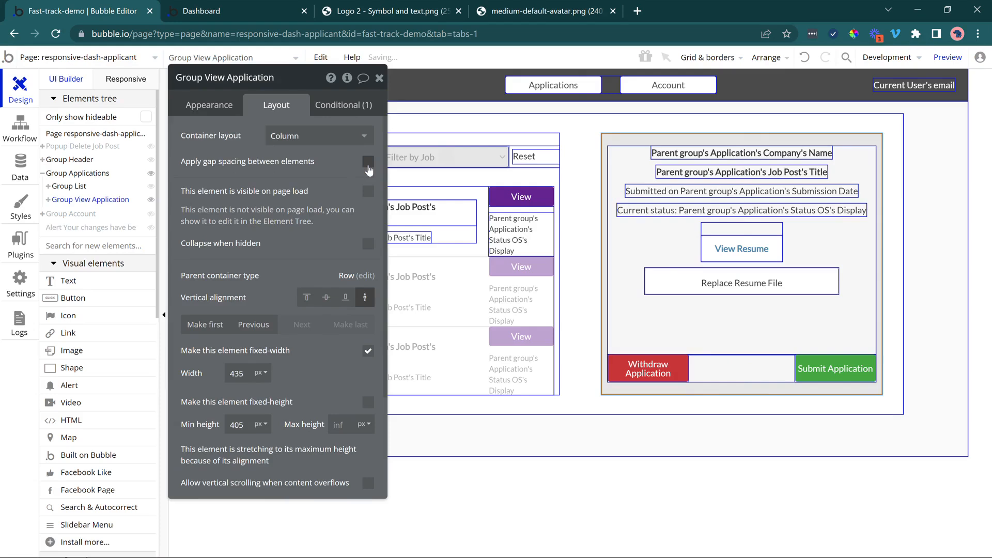
click(699, 323)
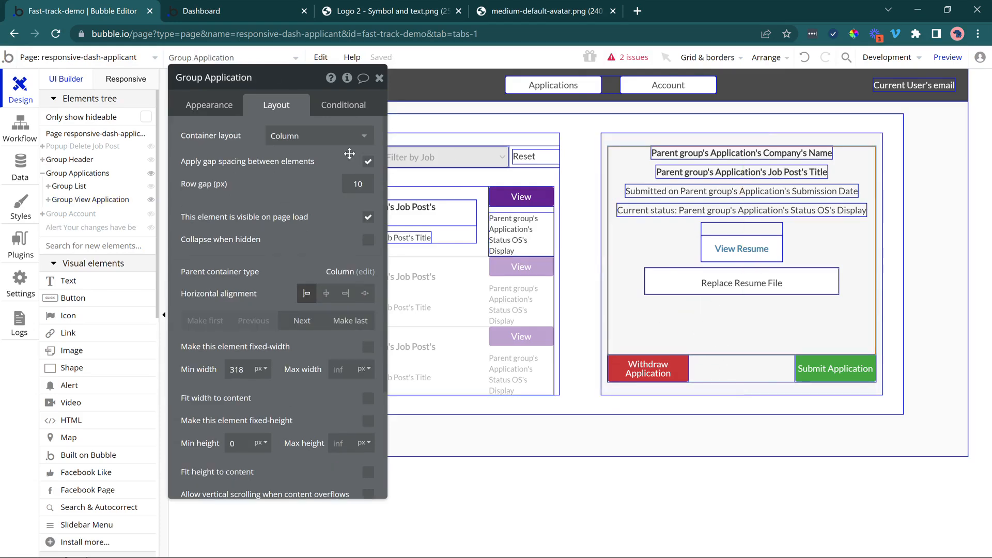
click(739, 385)
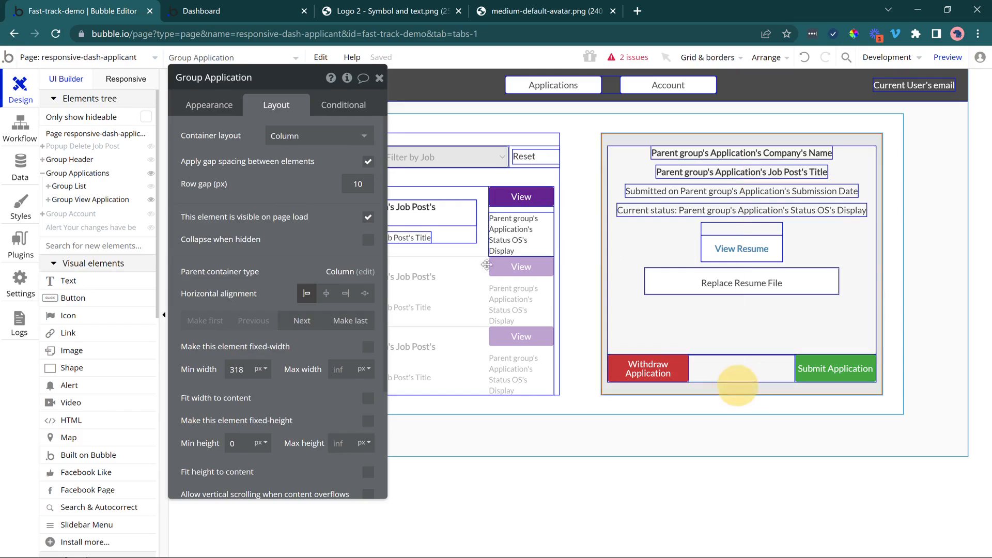
click(367, 161)
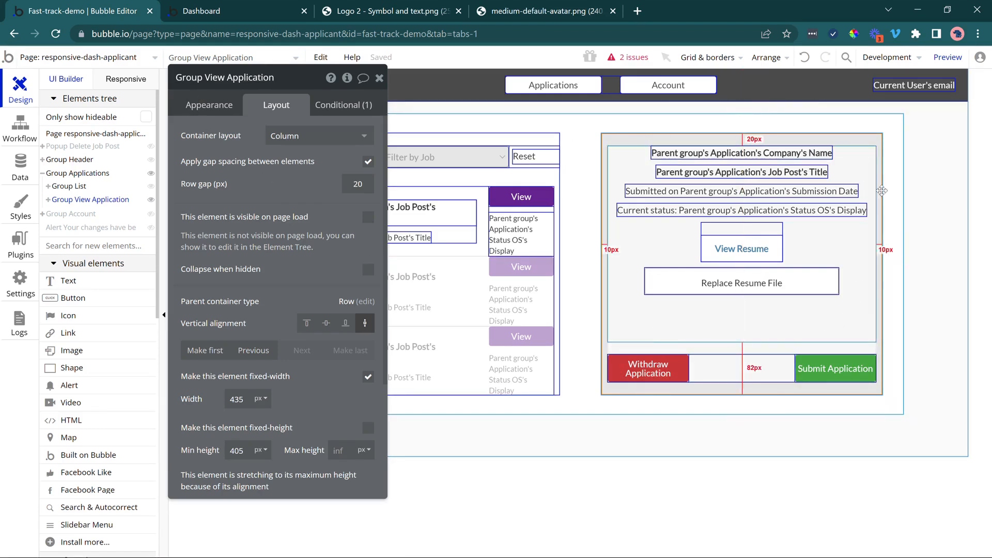
Try a bottom padding of 0 px on Group View Application and undo it.
scroll(316, 406, down, 1)
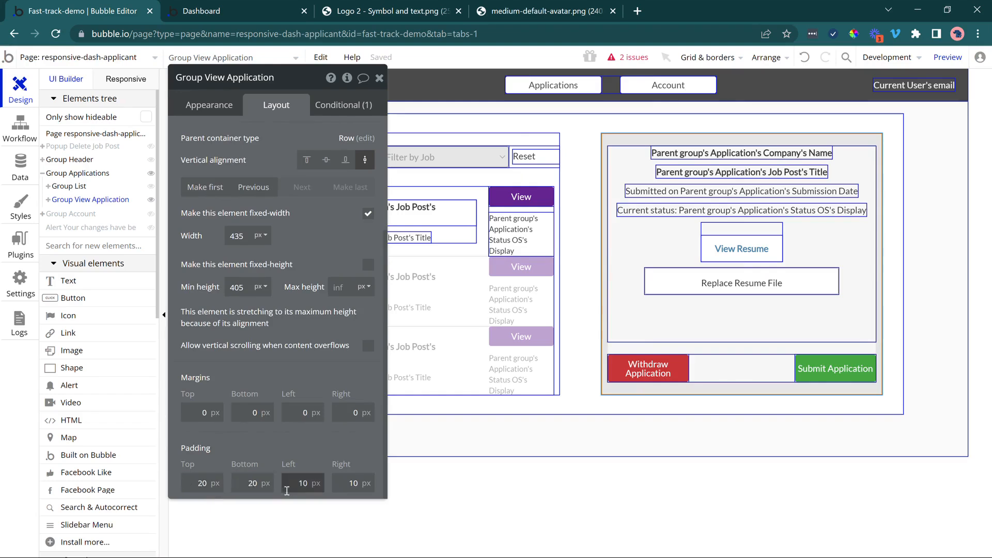
click(258, 482)
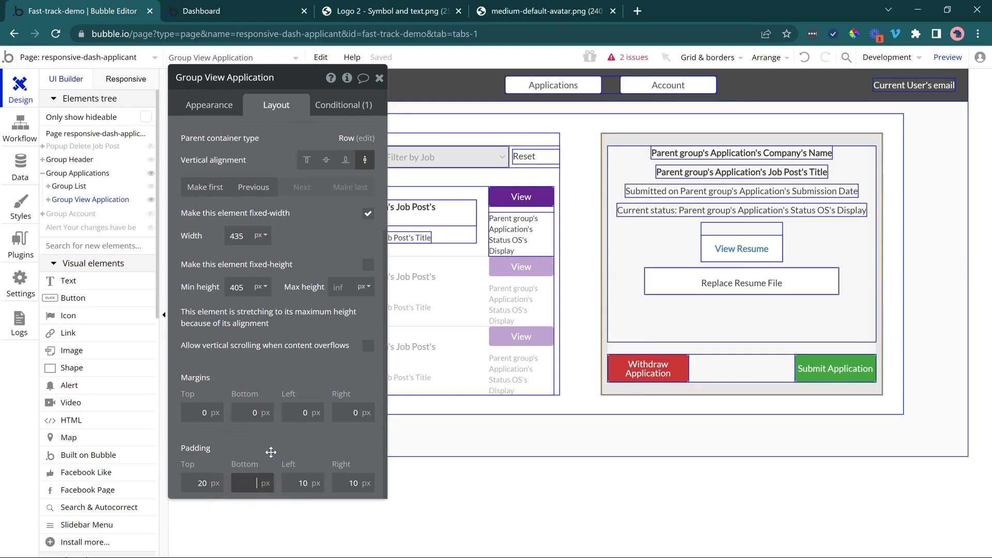
text(0)
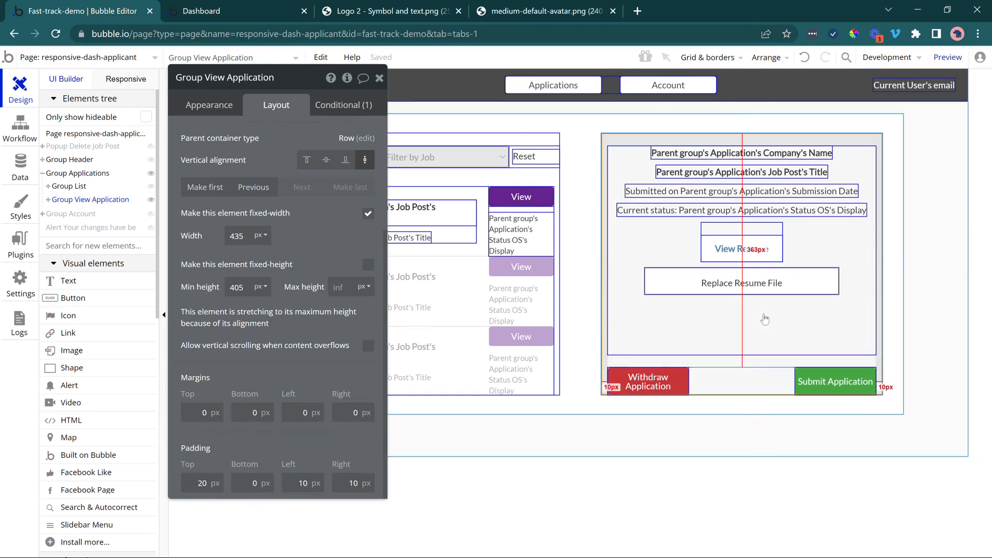
key(ctrl+z)
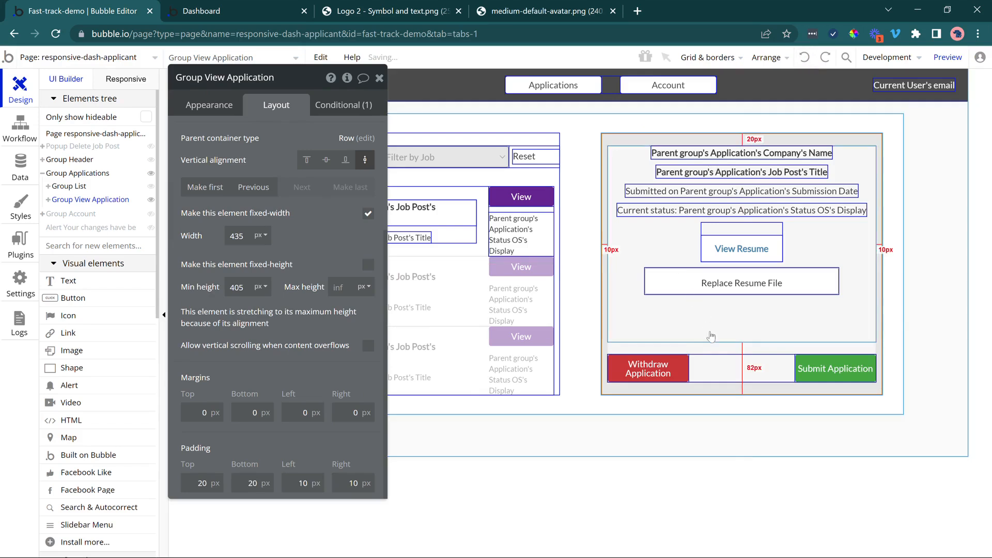
click(711, 331)
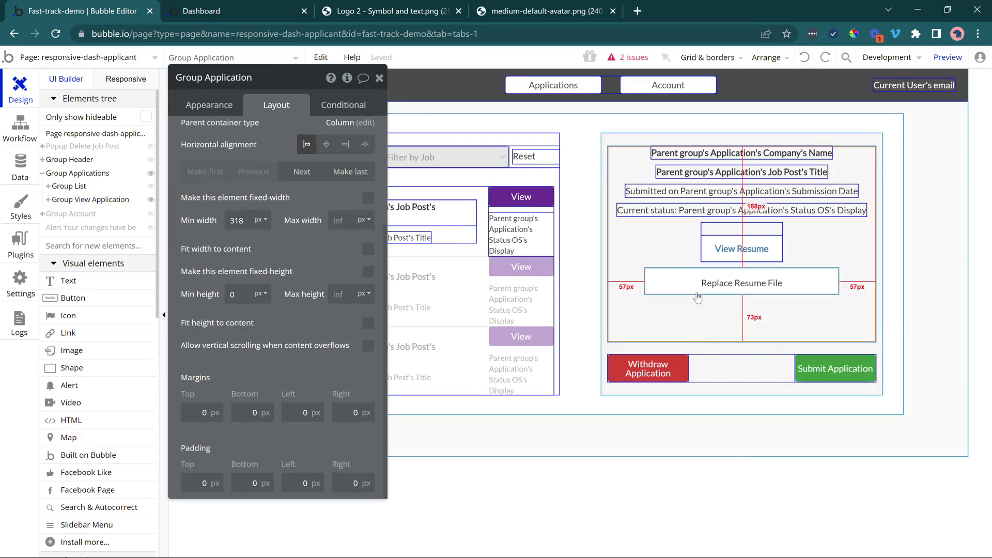
click(720, 371)
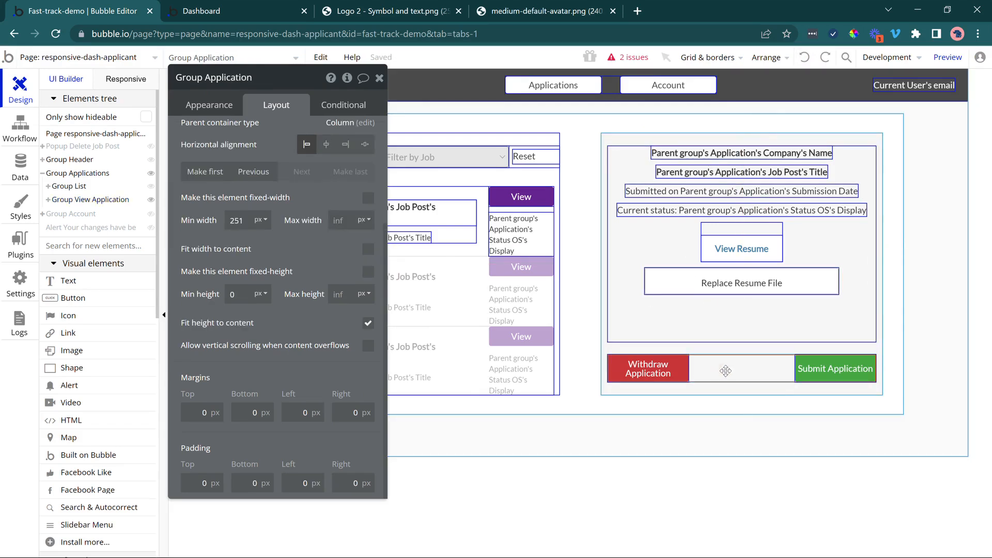
click(618, 486)
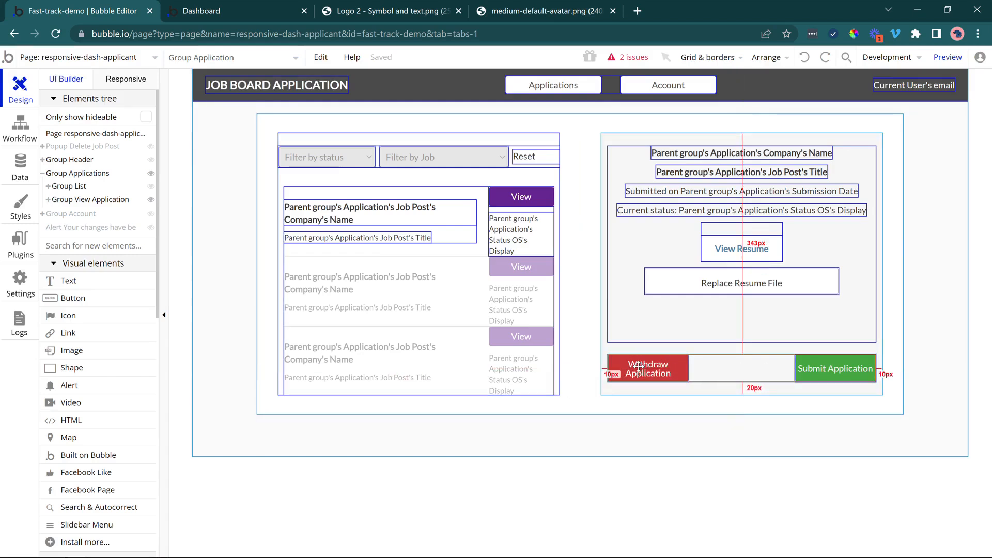
Add a condition to the Withdraw Application button that hides it when Parent group's Application's Status OS is Offer Extended.
double_click(668, 377)
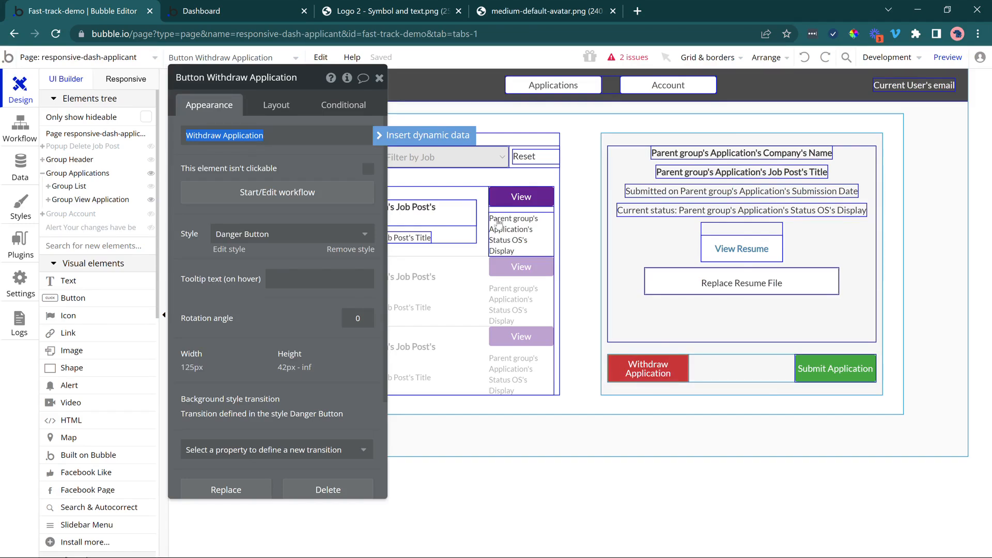
click(343, 103)
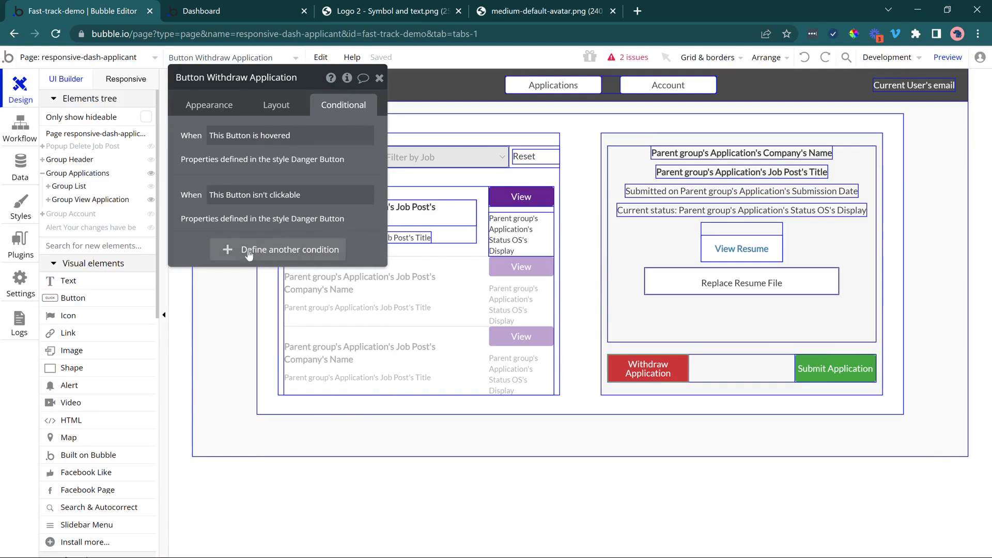
click(249, 252)
click(227, 261)
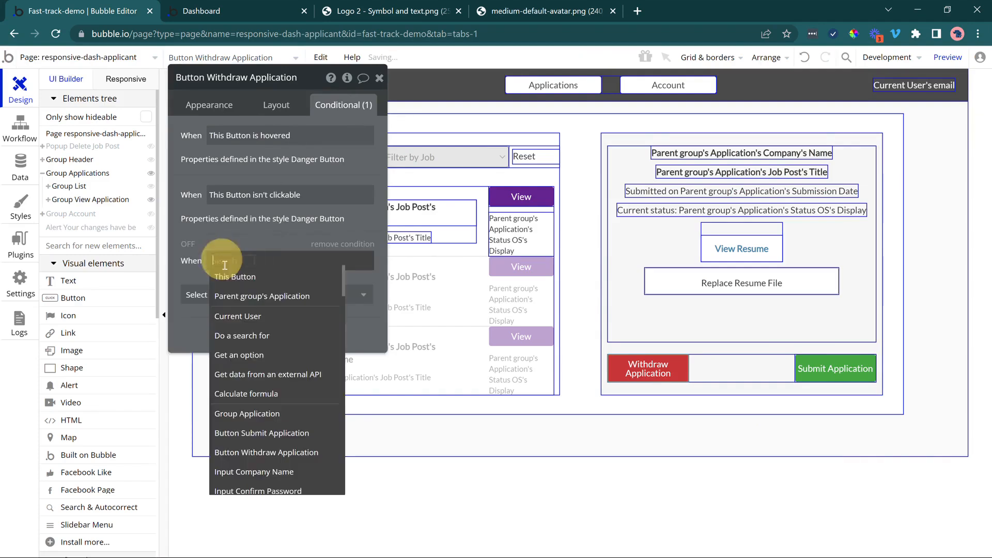
click(237, 294)
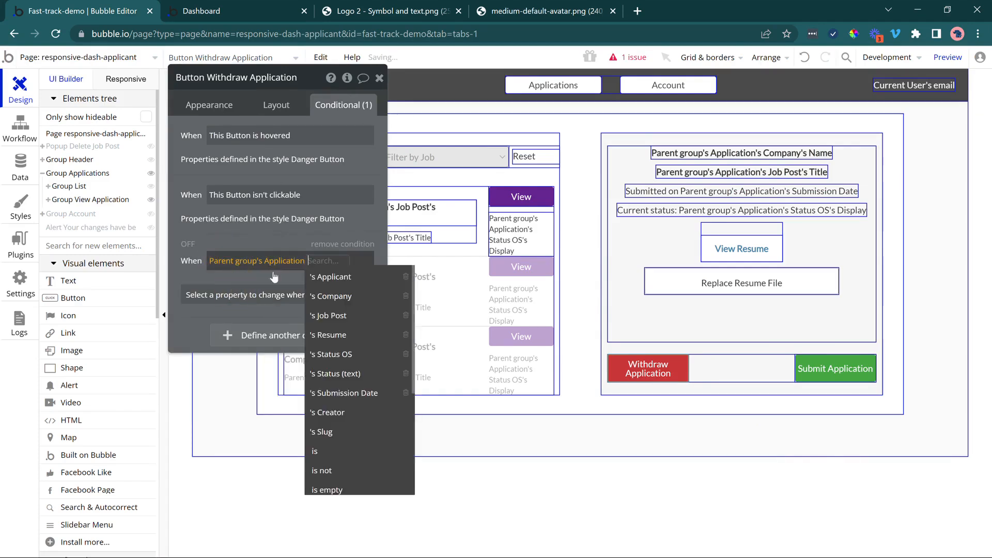
click(338, 356)
click(243, 310)
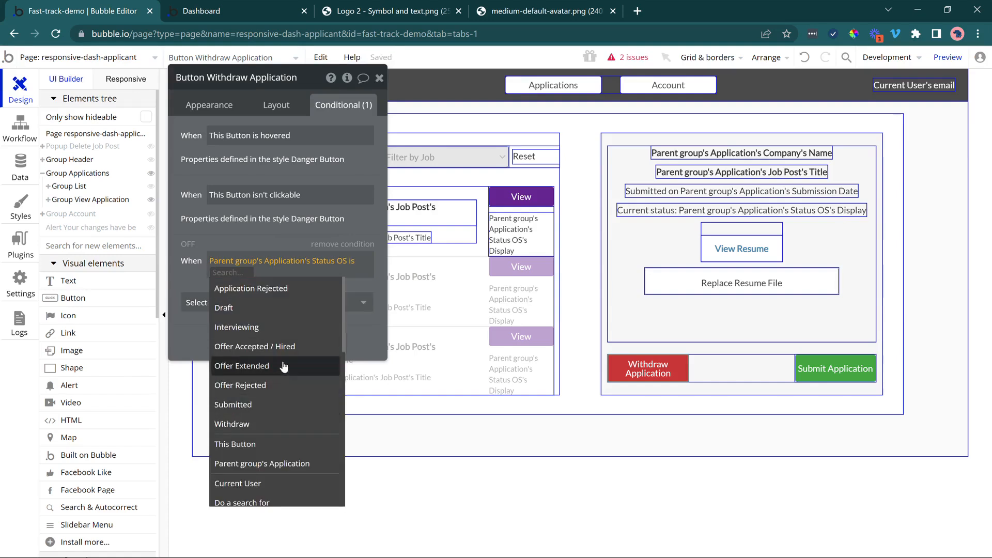
click(283, 367)
click(261, 302)
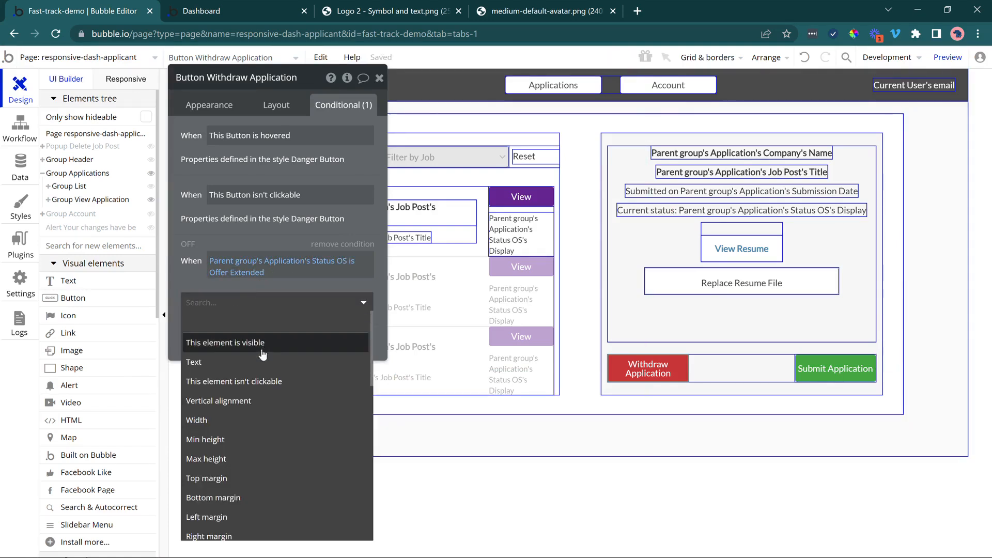
click(261, 343)
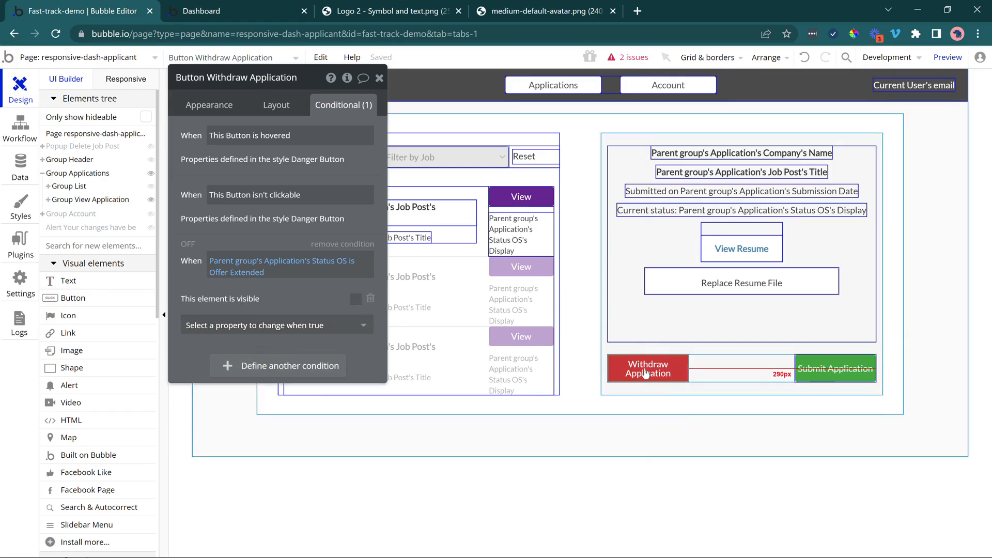
Extend the Withdraw Application button's hide condition with "or Parent group's Application's Status OS is Application Rejected".
click(288, 262)
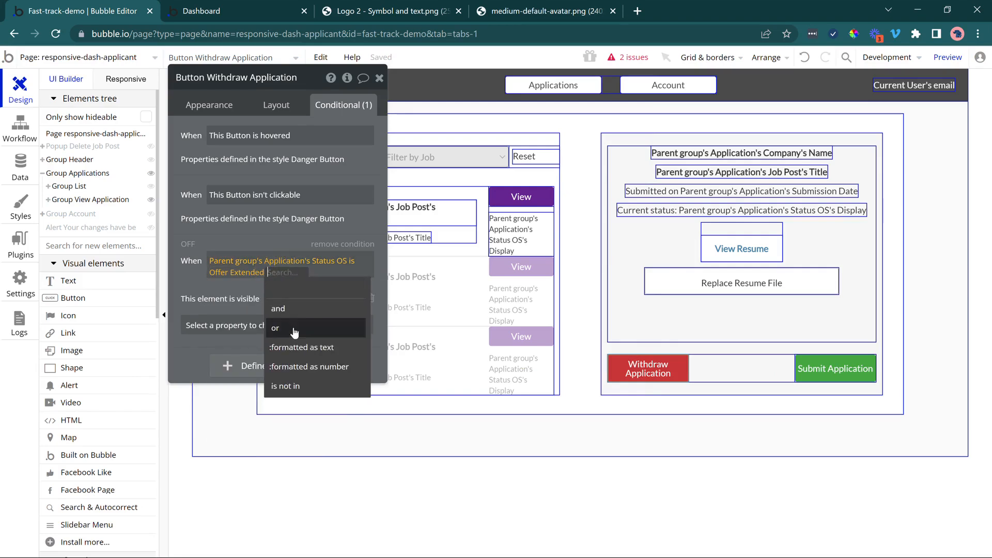
click(294, 330)
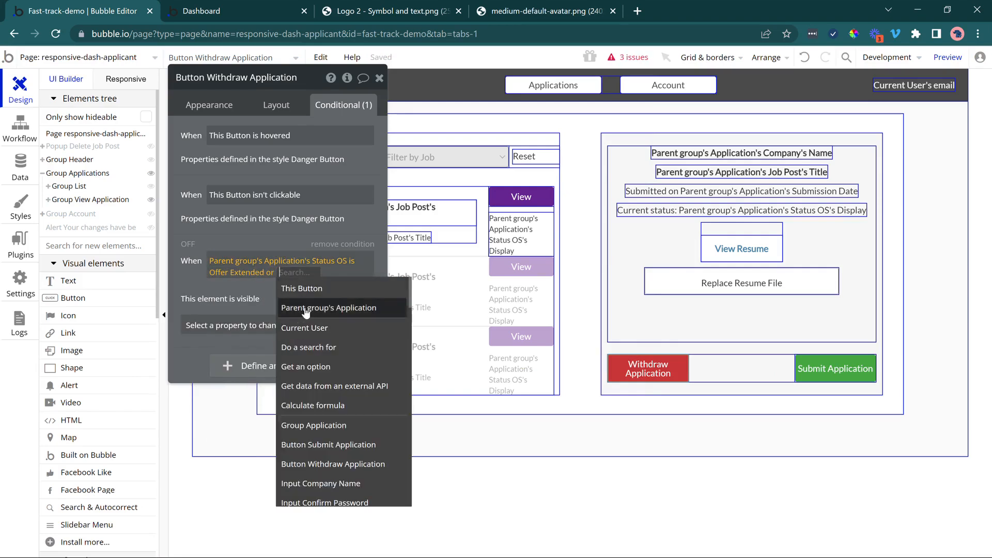
click(306, 310)
click(257, 380)
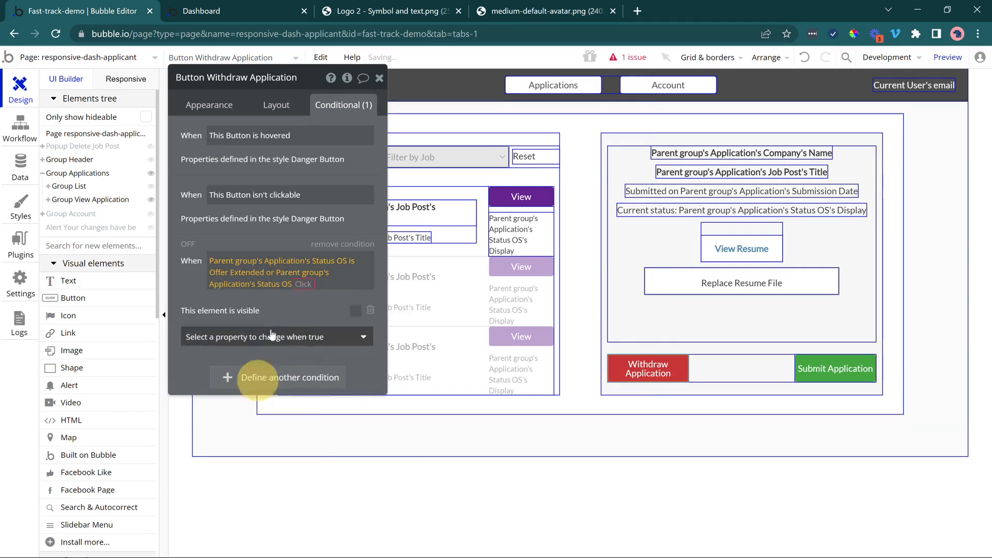
click(293, 319)
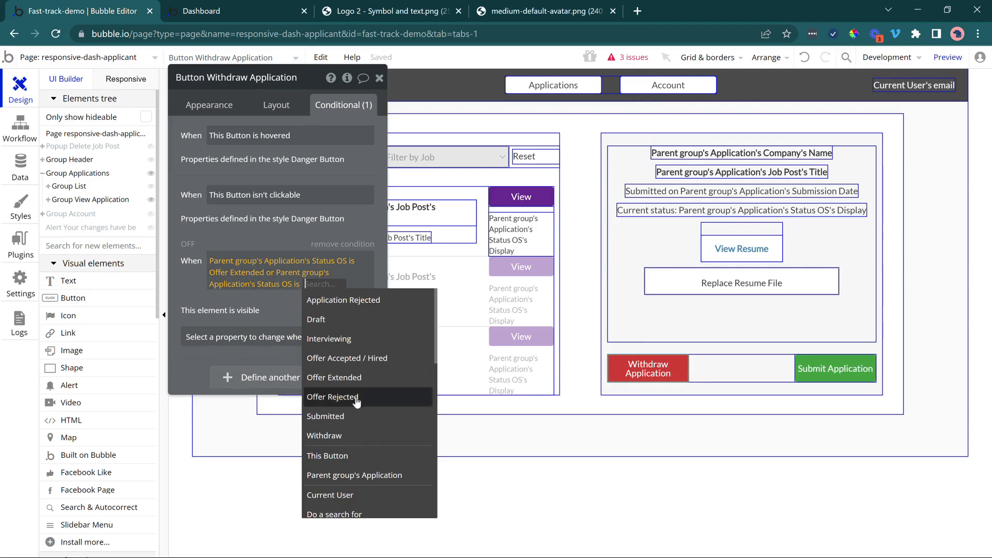
click(351, 301)
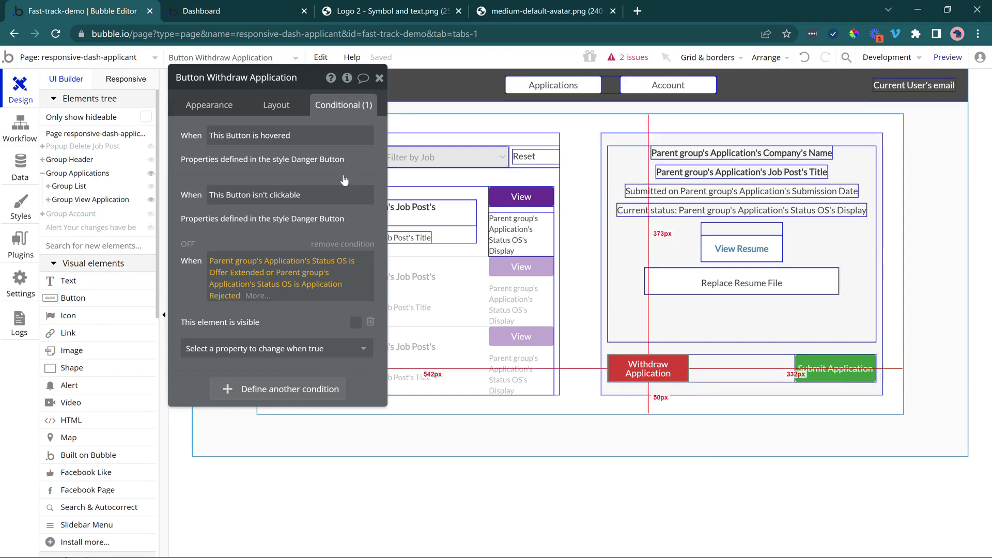
drag(317, 157, 334, 199)
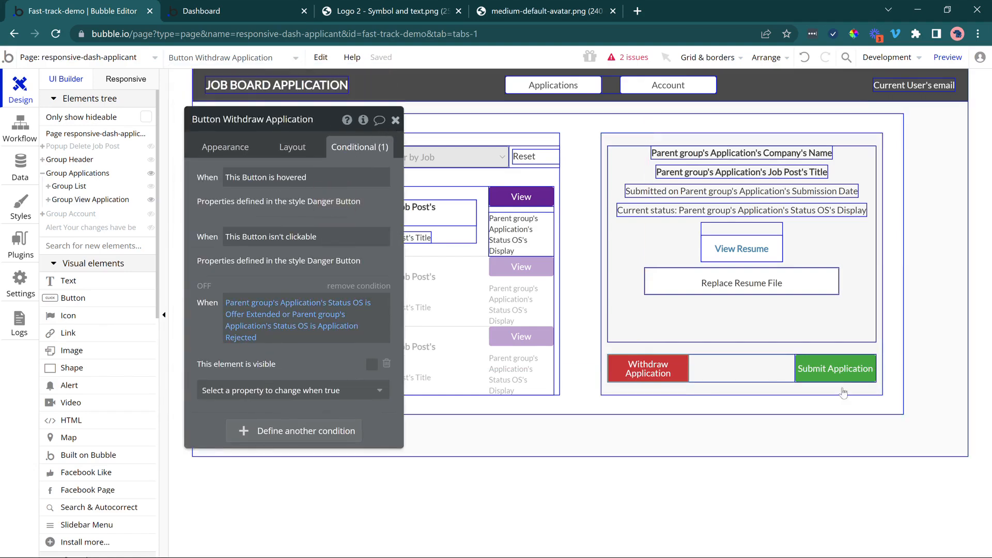
Add a condition to the Submit Application button for when Parent group's Application's Status OS is Submitted.
click(833, 371)
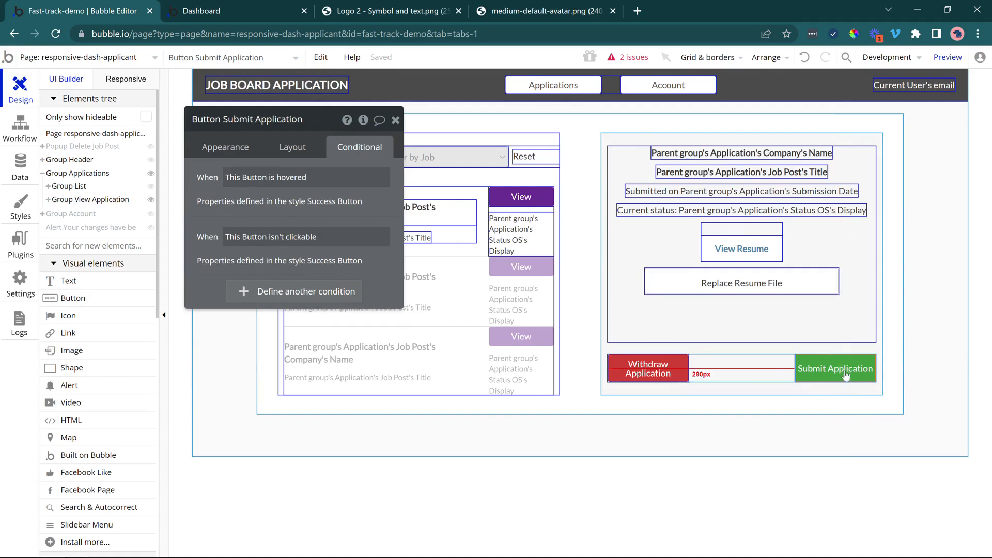
click(243, 291)
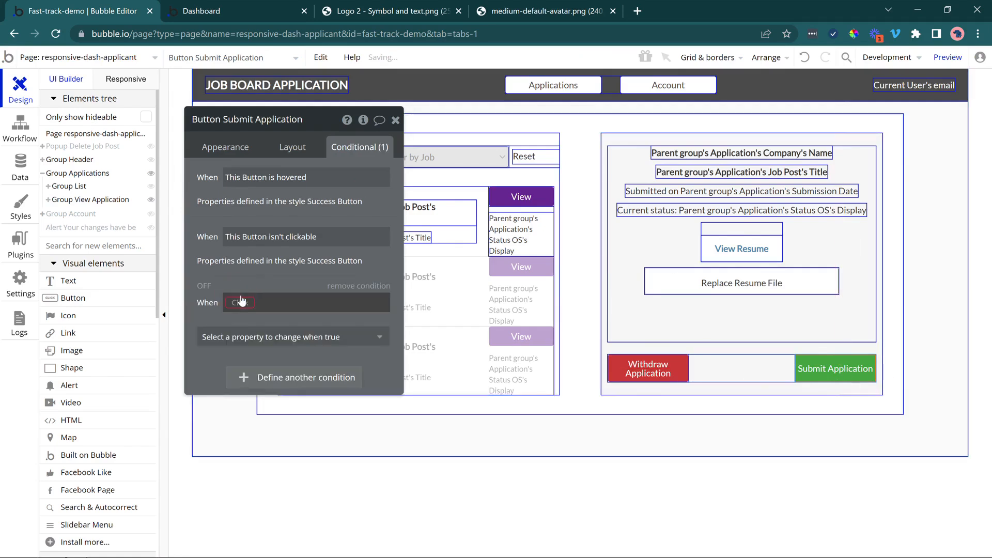
click(241, 304)
click(248, 336)
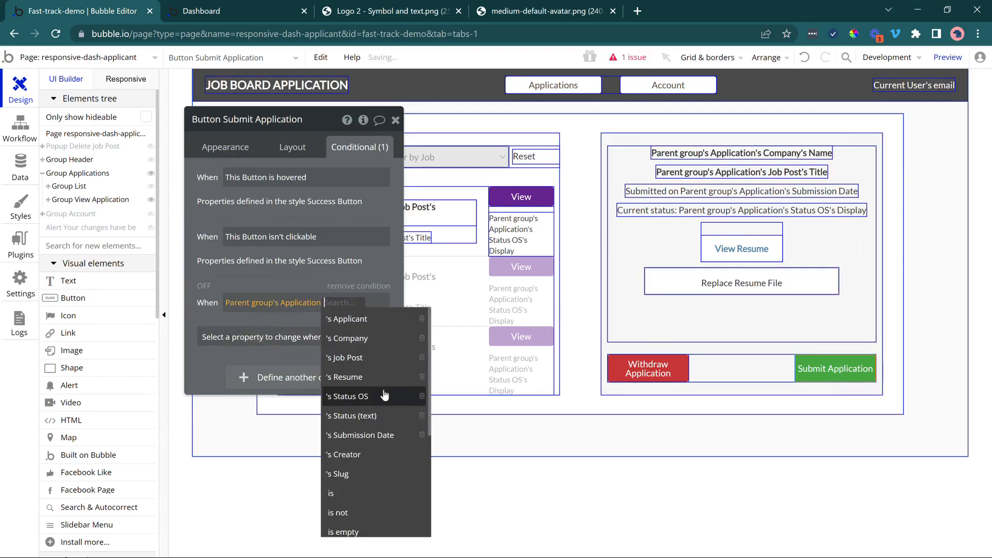
click(383, 390)
click(278, 352)
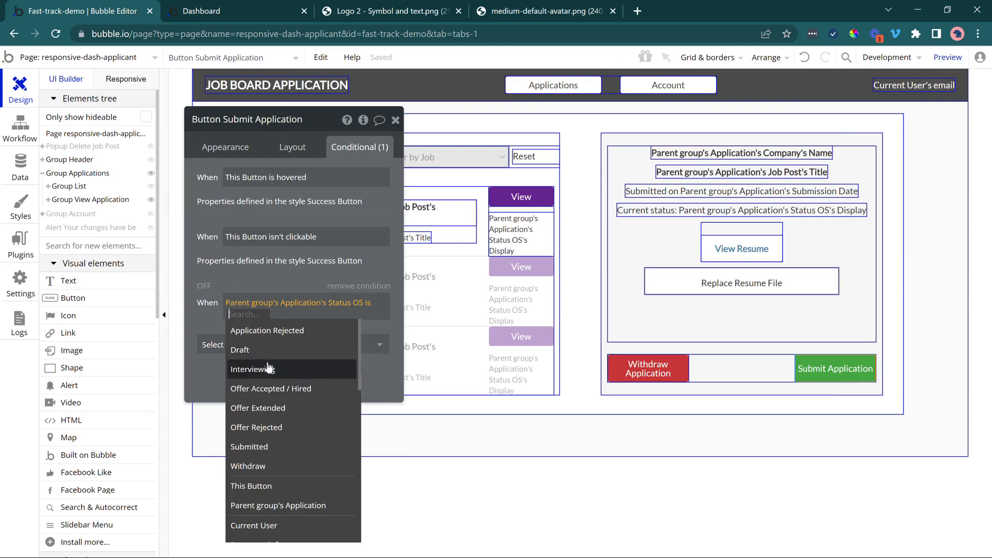
click(263, 446)
Under the Submit Application button's status condition, set the text to Submitted and enable This element isn't clickable.
click(255, 344)
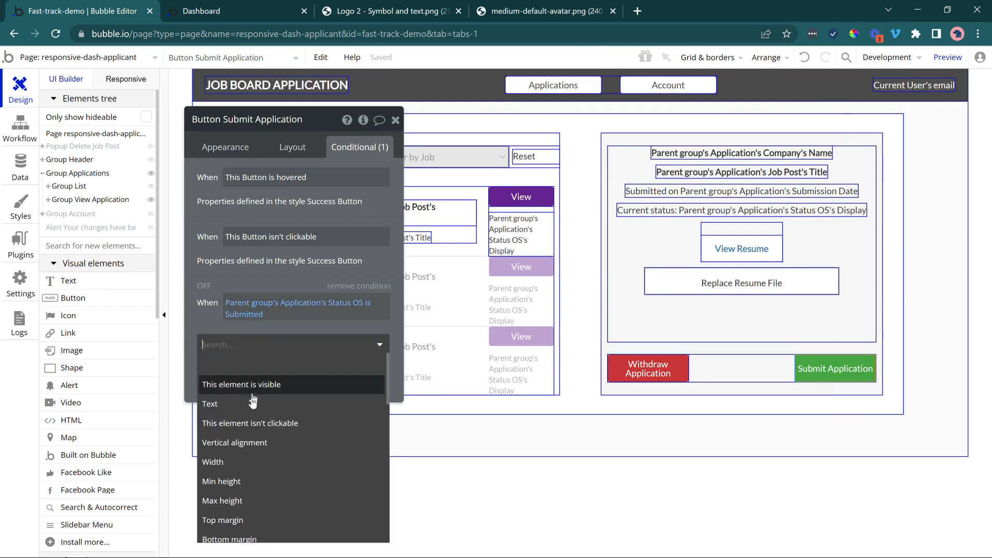
click(250, 410)
triple_click(287, 341)
text(S)
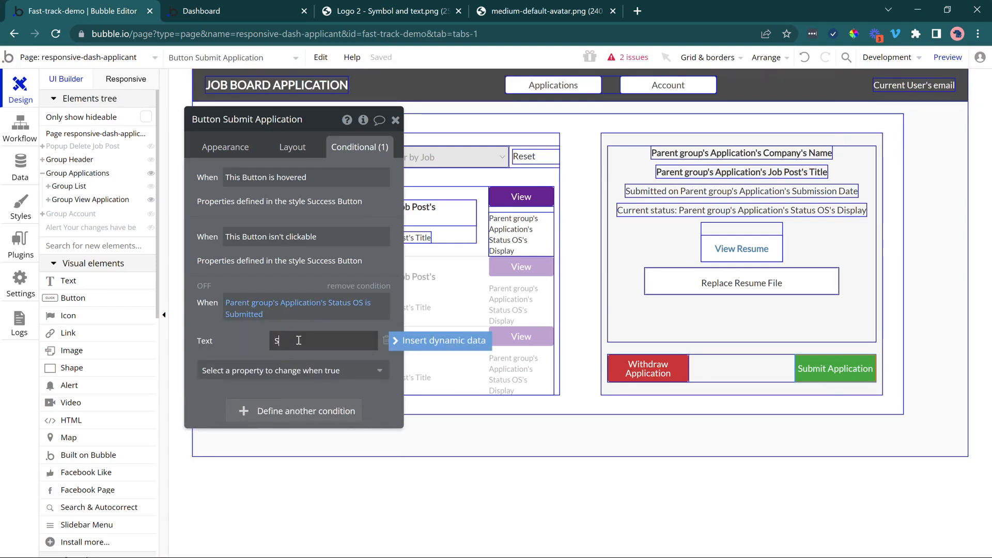
text(ubmitted)
click(292, 370)
text(c)
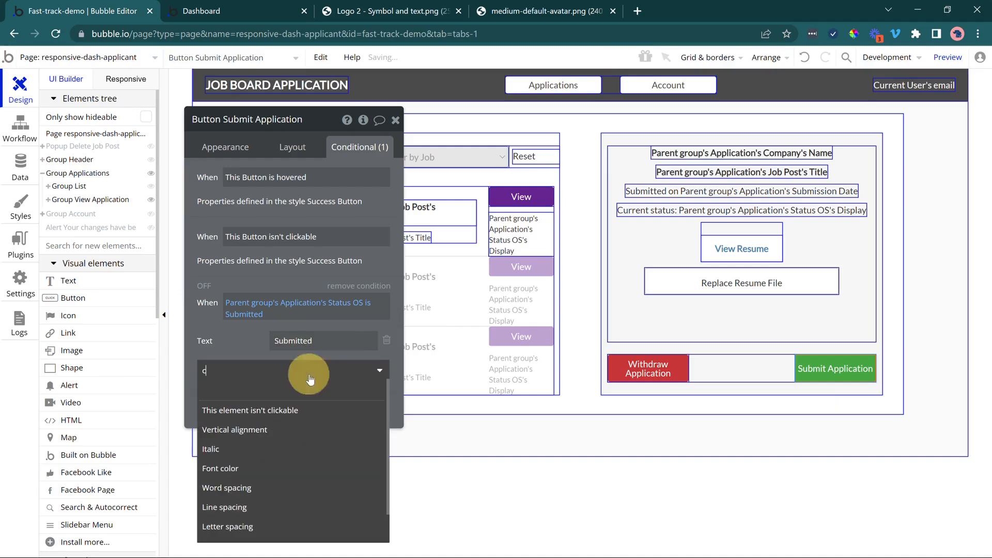
text(l)
click(295, 416)
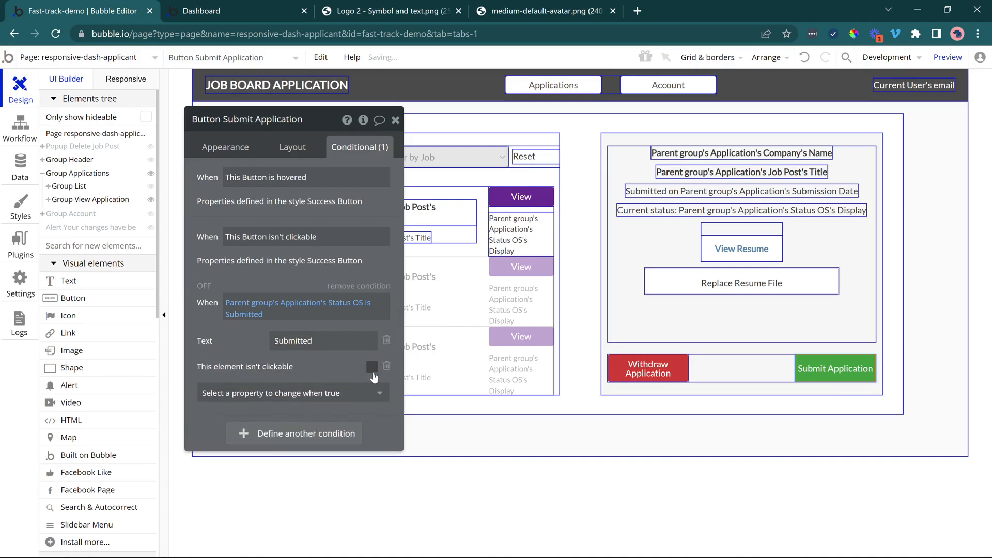
click(372, 367)
drag(335, 366, 333, 343)
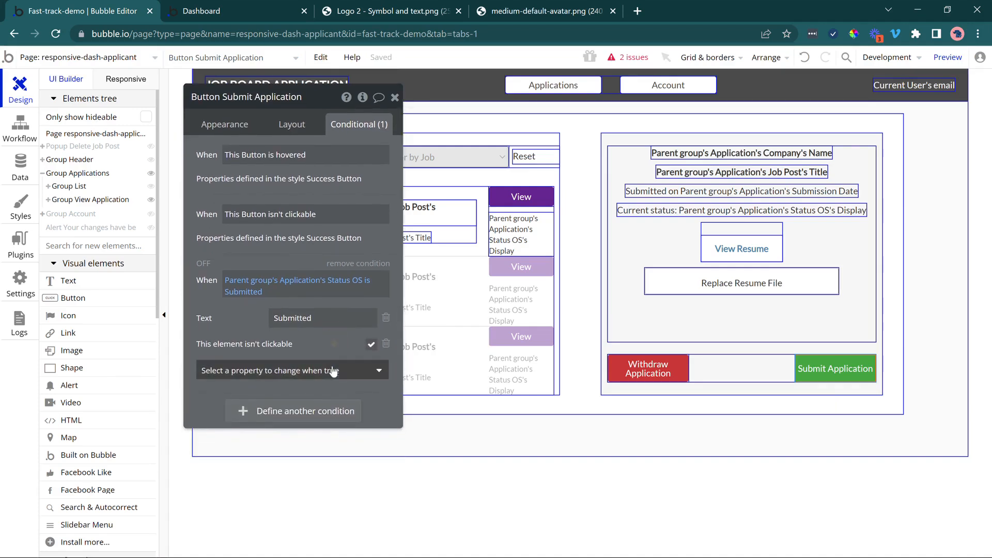
Add a muted green background color, #B7C7B9, to the Submitted condition and switch the condition on to preview it.
click(331, 378)
text(bac)
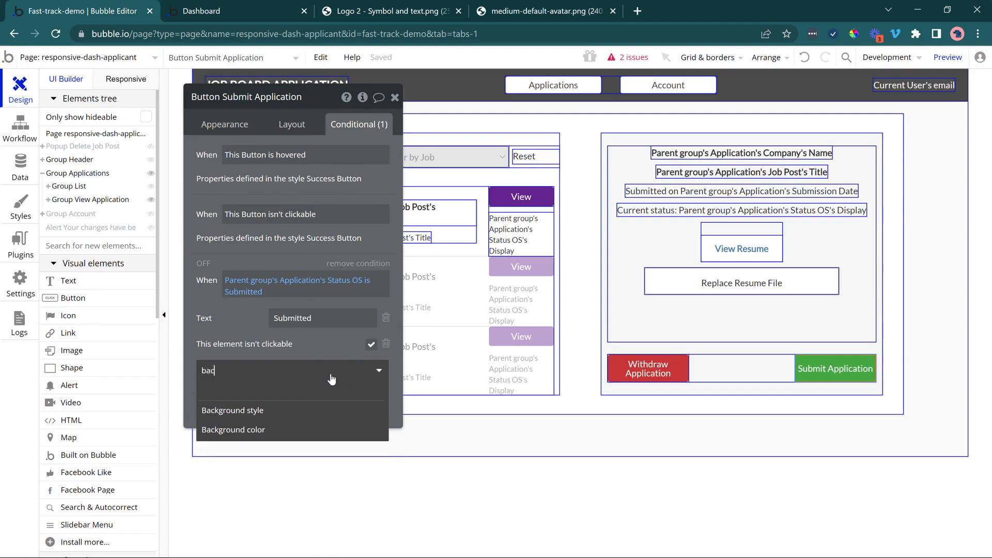
click(318, 429)
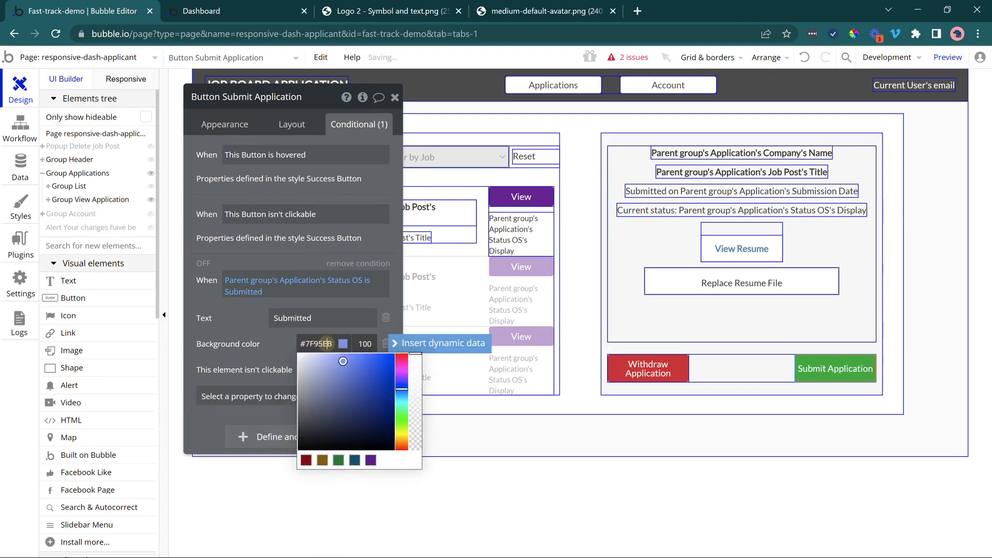
click(401, 417)
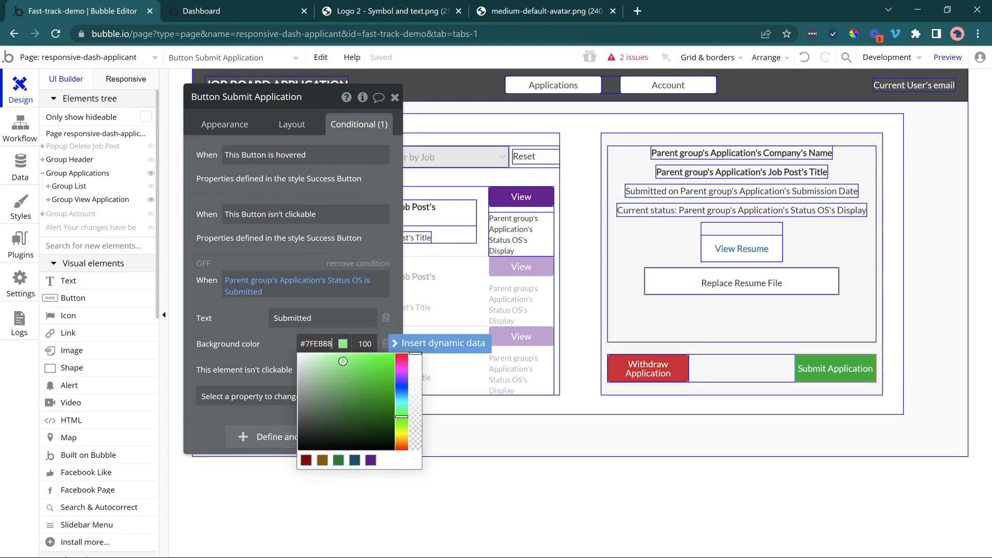
drag(335, 387, 318, 384)
click(205, 264)
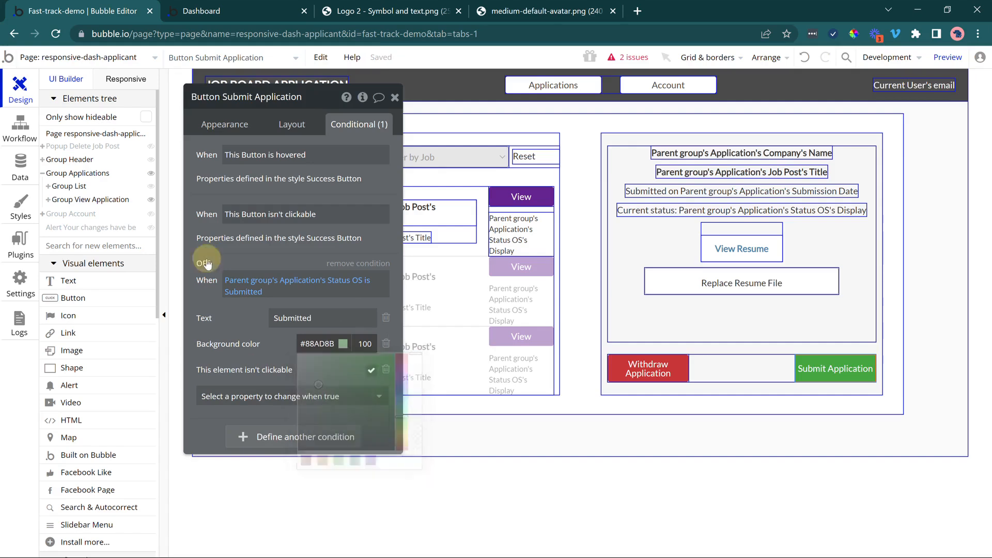
click(317, 343)
drag(319, 384, 305, 375)
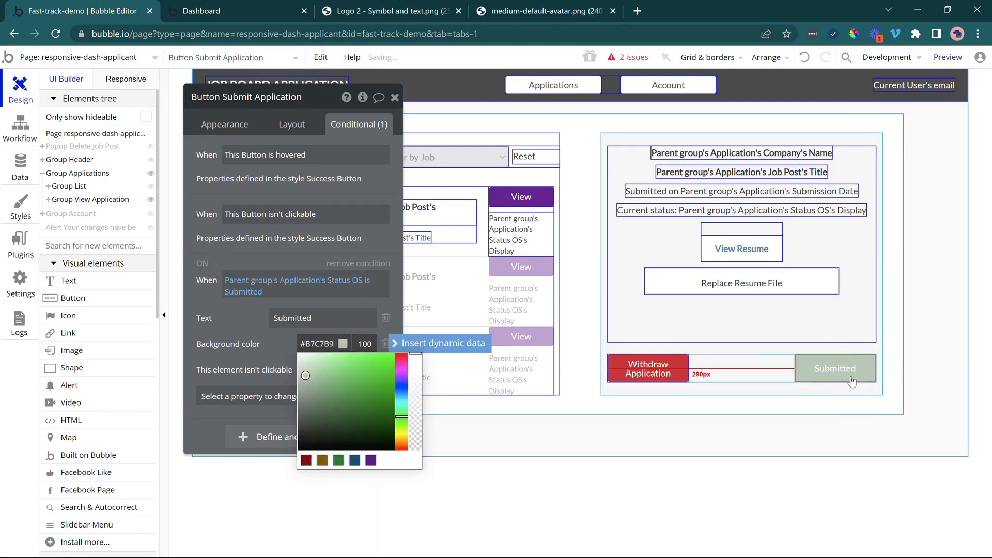
Switch to the dashboard preview, close the two leftover image tabs and view the City University application in the reloaded page.
click(232, 2)
click(248, 66)
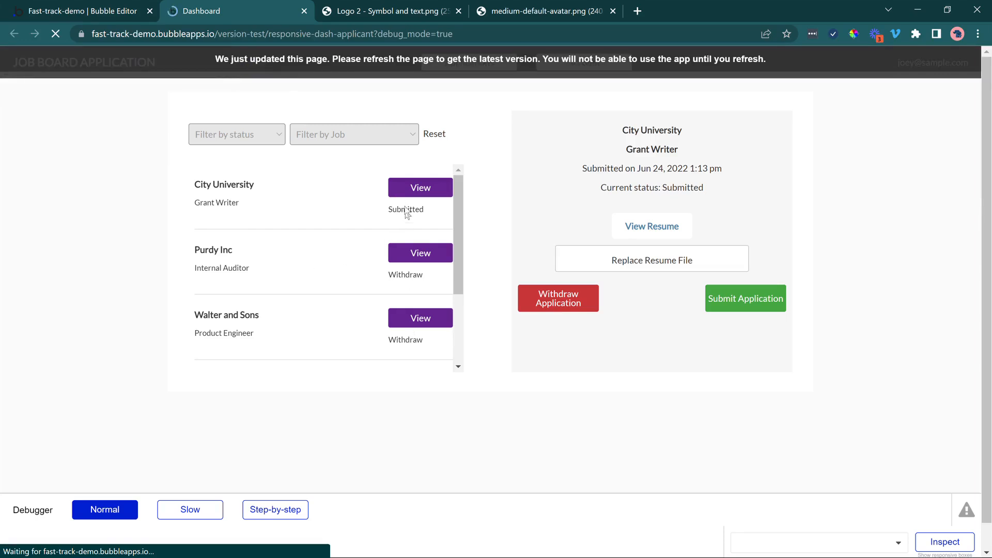
click(460, 11)
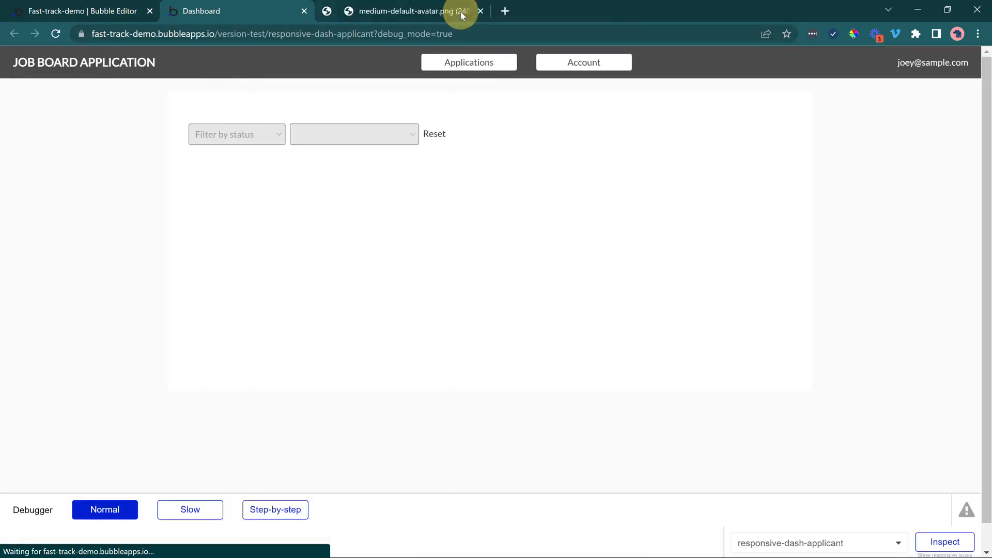
click(456, 11)
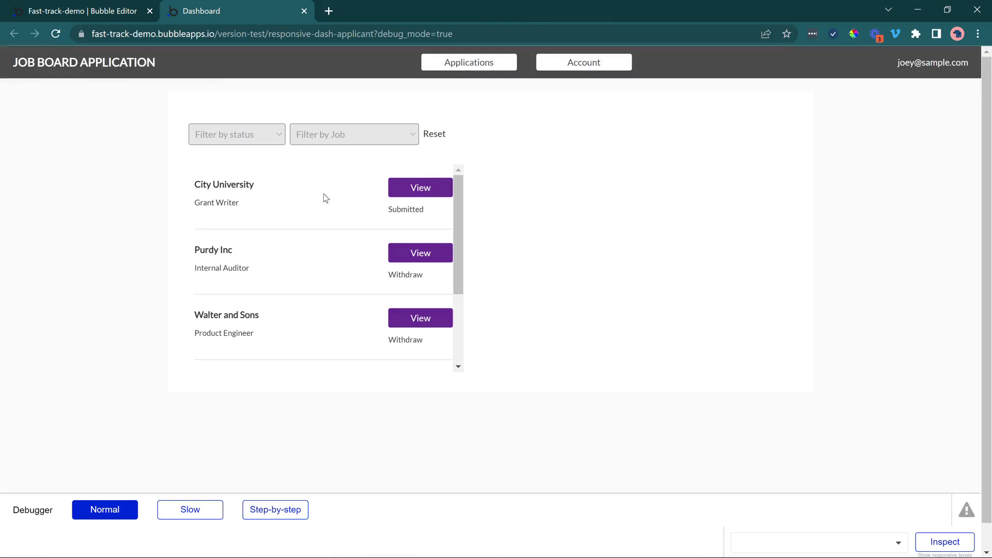
click(420, 188)
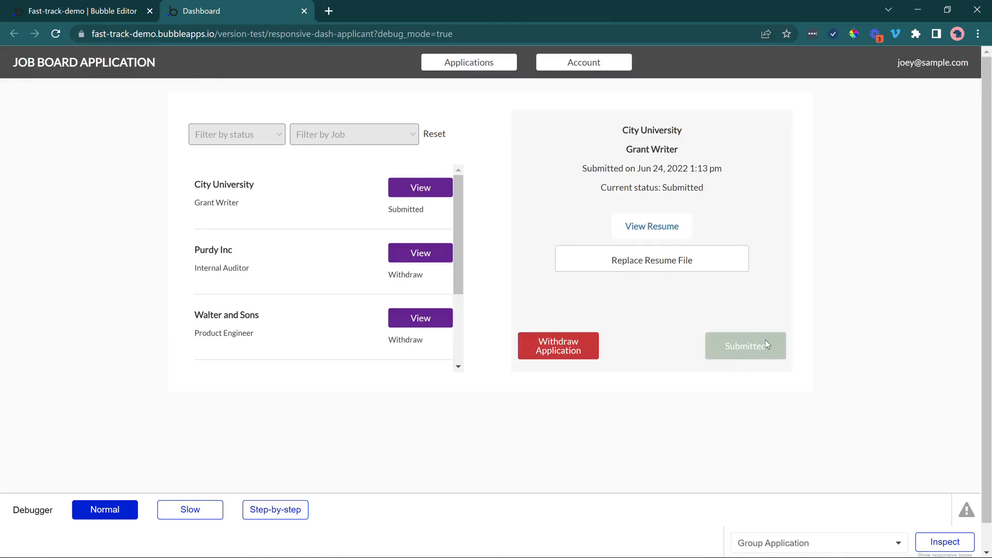
Test the Purdy Inc Internal Auditor application by submitting and withdrawing it twice.
click(399, 255)
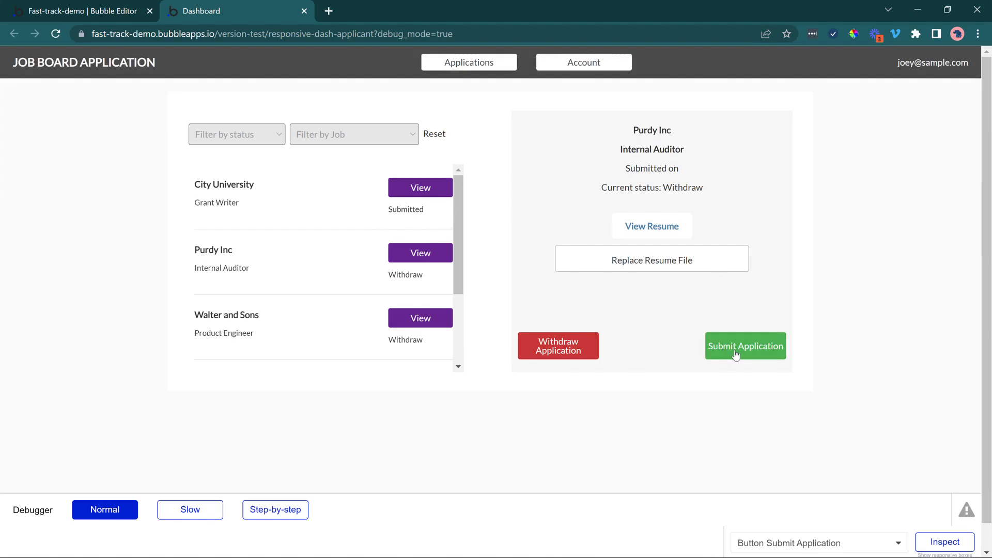
click(736, 354)
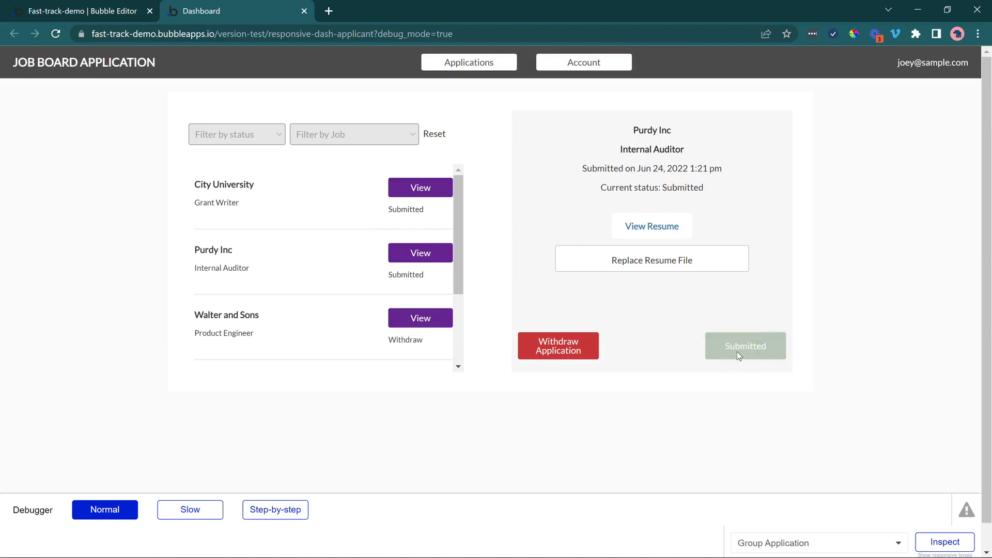
click(575, 349)
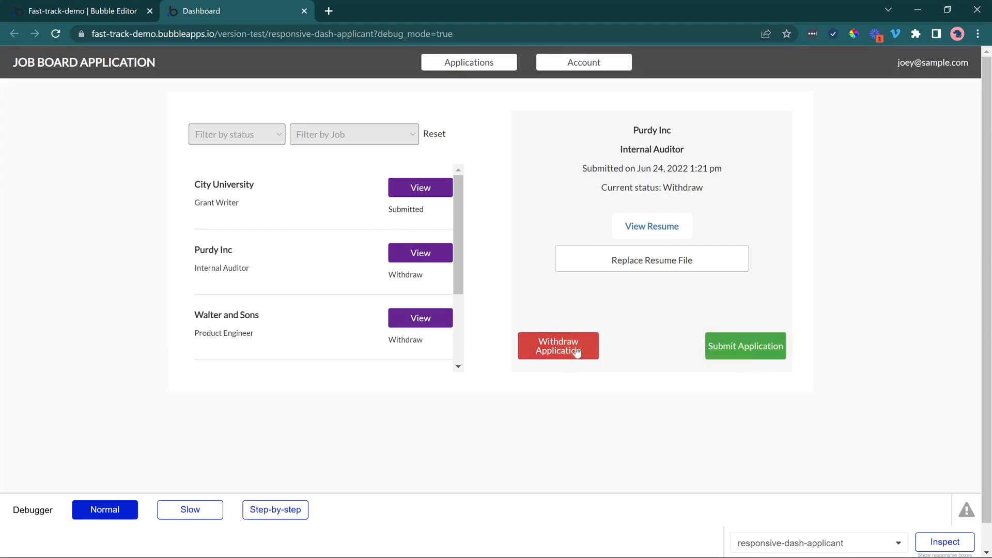
click(746, 351)
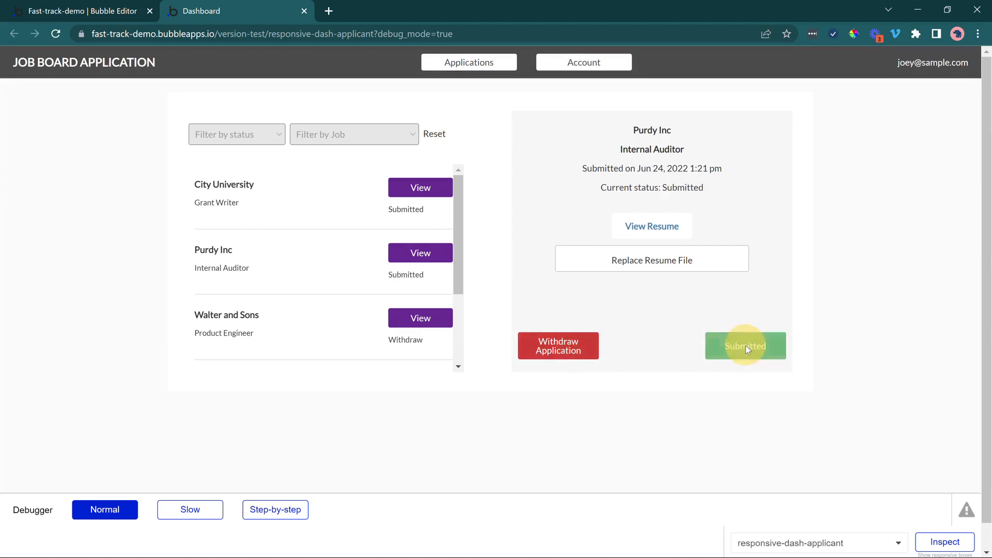
click(557, 351)
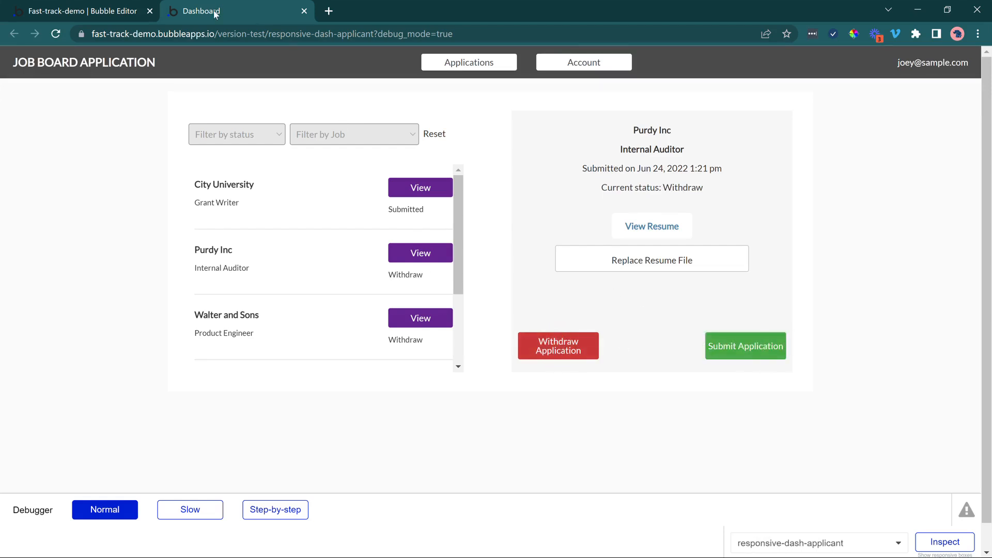
Check the dashboard's Account tab, and back in the Bubble editor set the Applications button's highlight condition to current tab is 1.
click(587, 72)
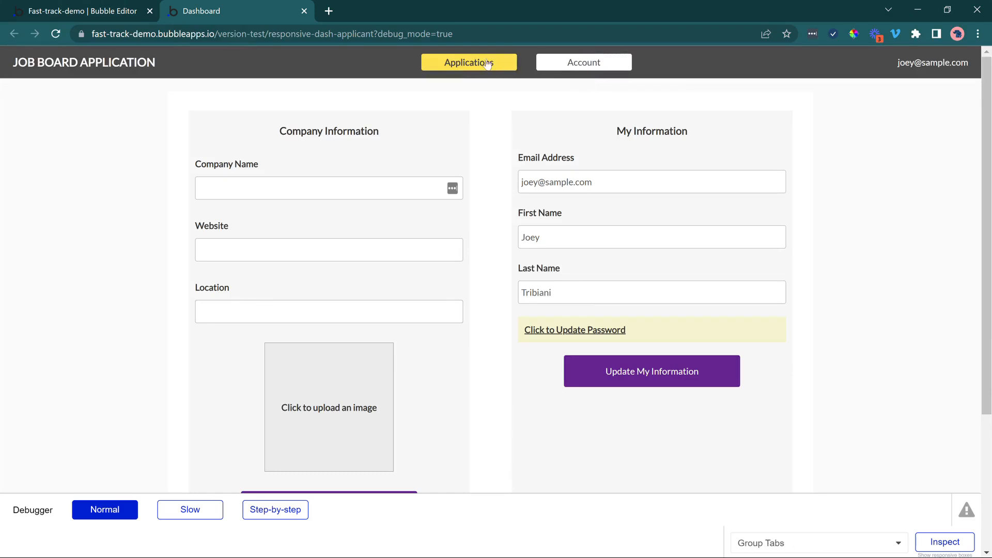
click(124, 11)
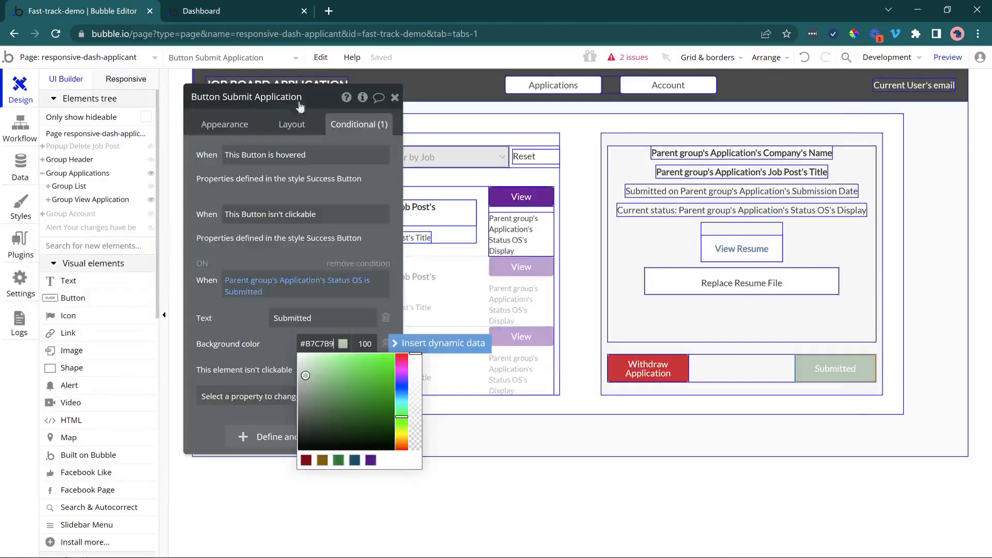
click(576, 91)
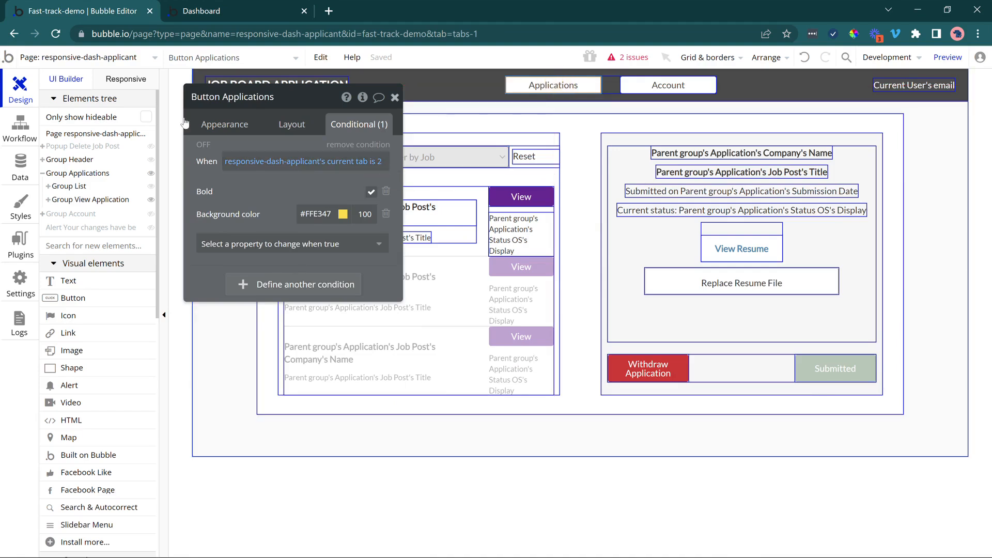
click(380, 161)
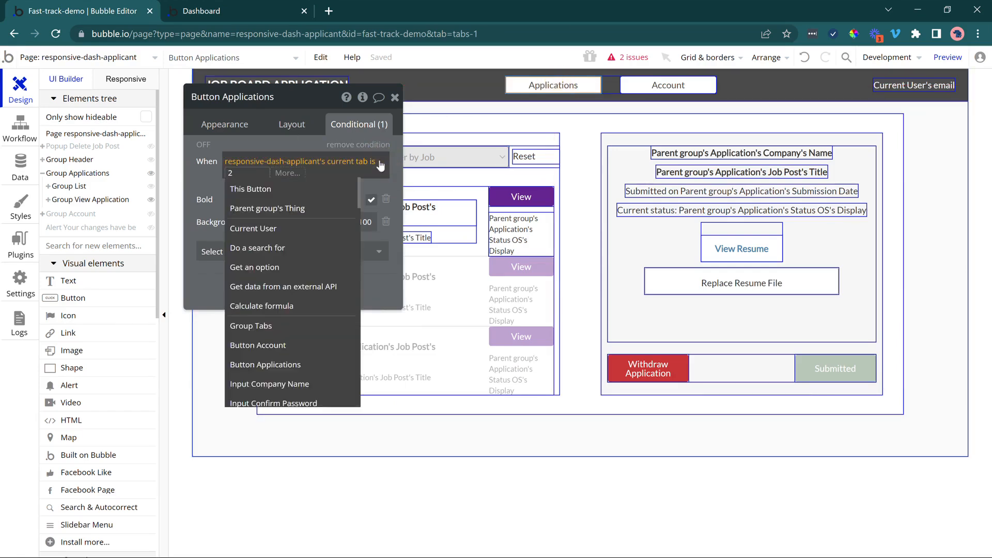
text(1)
click(281, 204)
Set the Account button's highlight condition to responsive-dash-applicant's current tab is 2.
click(670, 84)
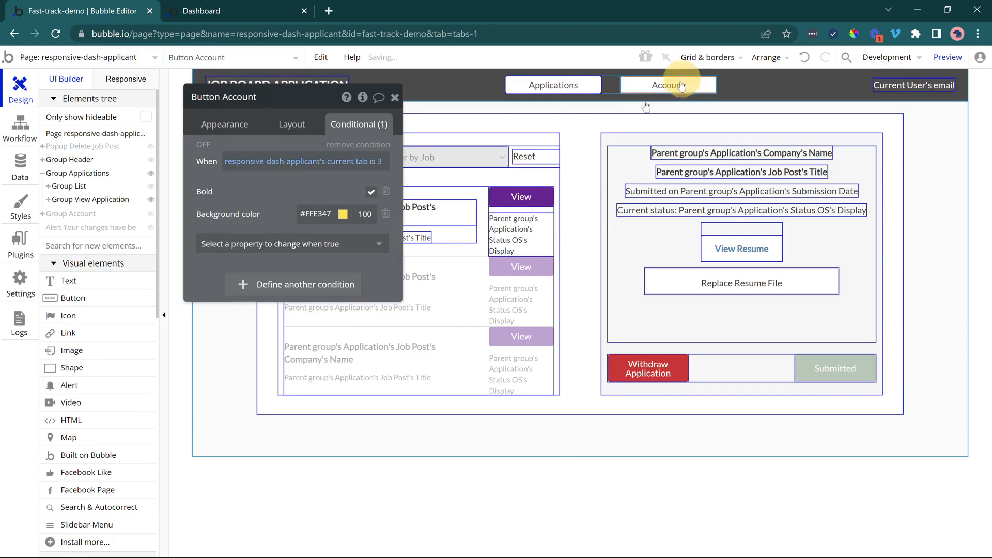
click(385, 162)
text(2)
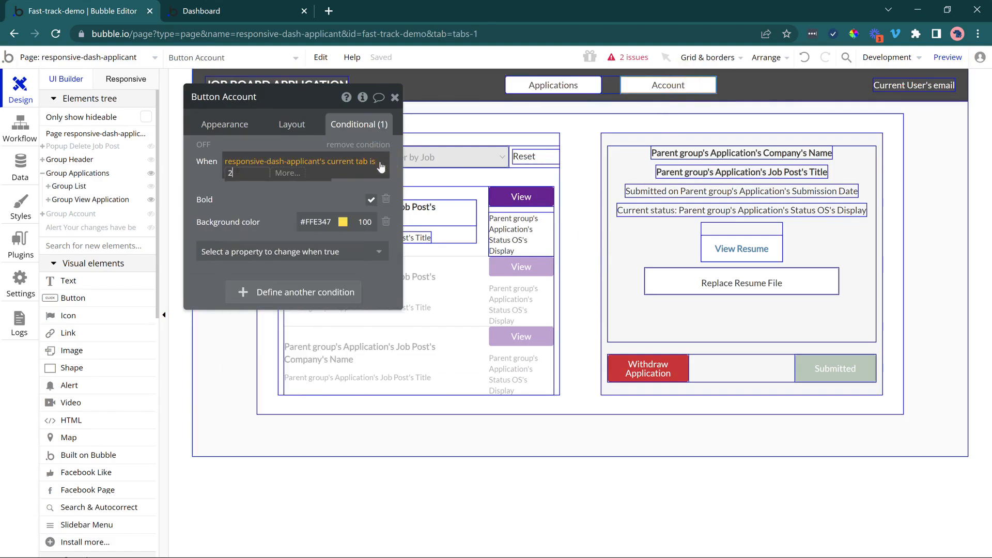
Switch to the dashboard preview, refresh the page and open the Account tab to check its highlighting.
click(283, 204)
click(266, 11)
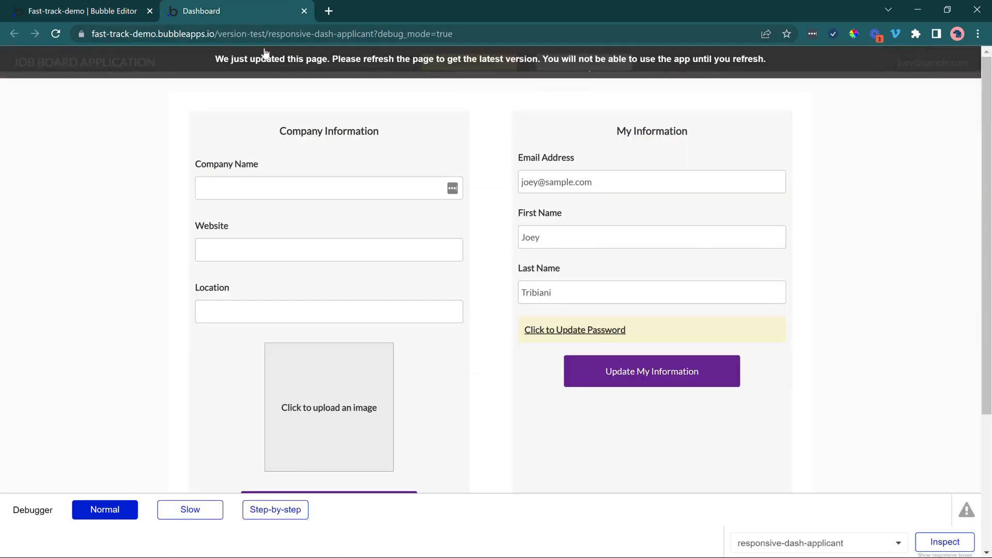
click(264, 57)
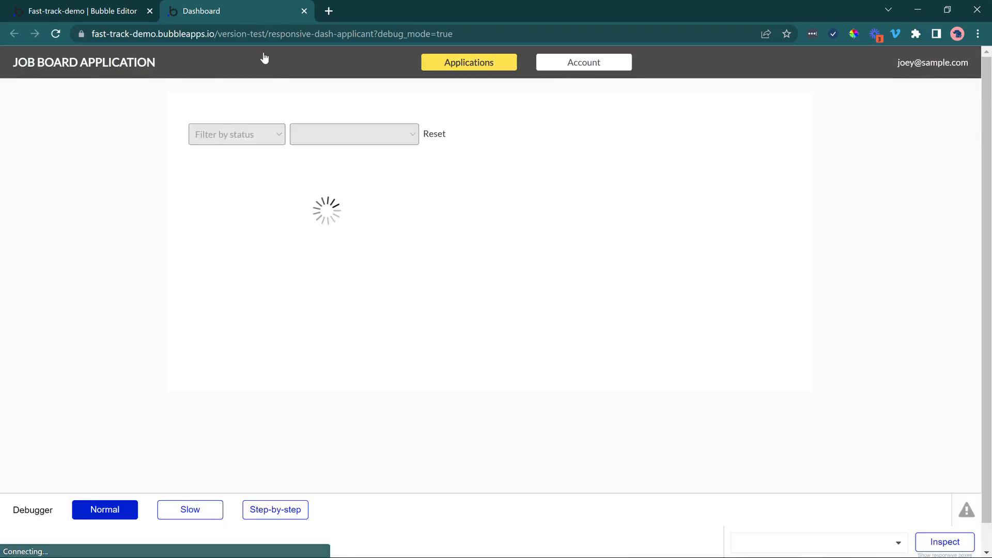
click(570, 71)
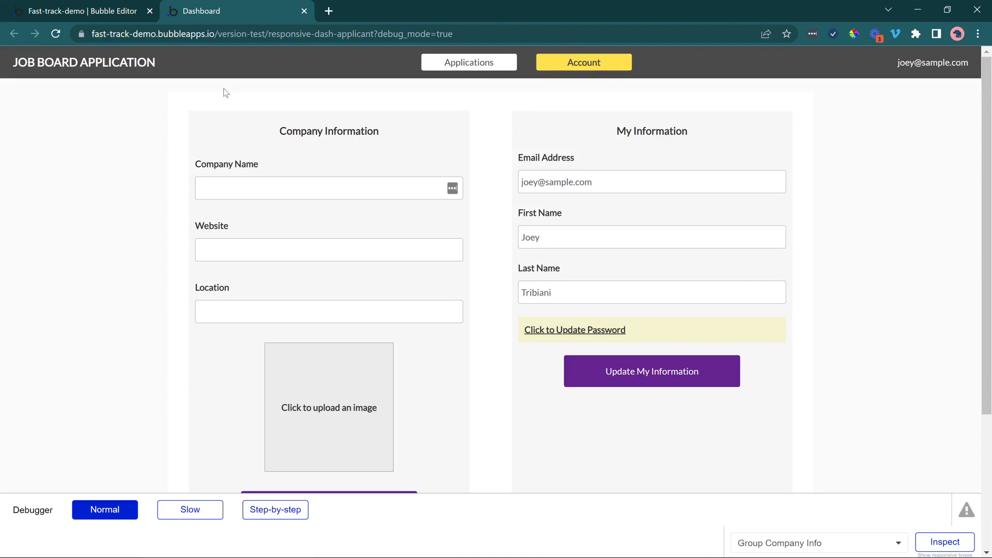
In the Bubble editor, hide Group Applications, show Group Account and delete the Group Company Info from it.
click(85, 9)
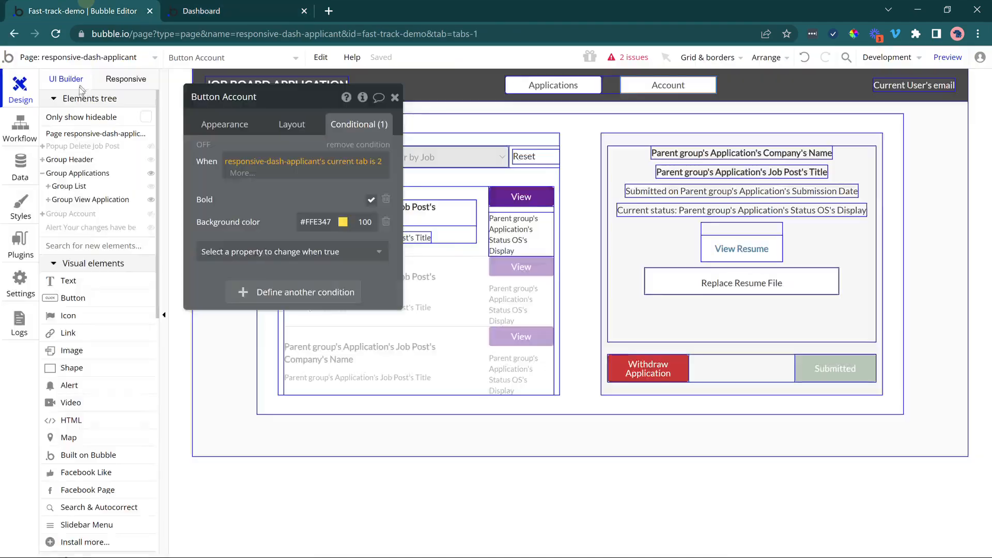
click(43, 174)
click(151, 174)
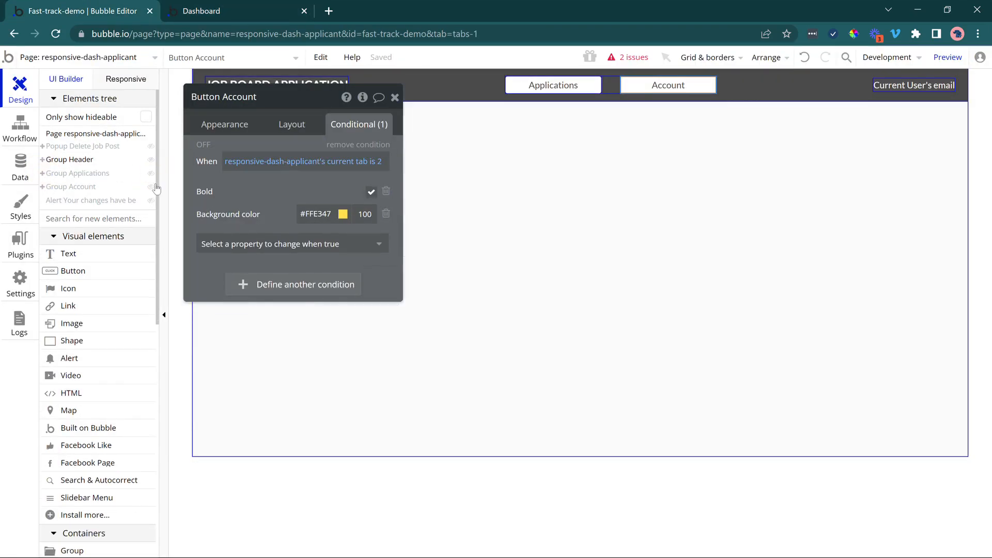
click(151, 187)
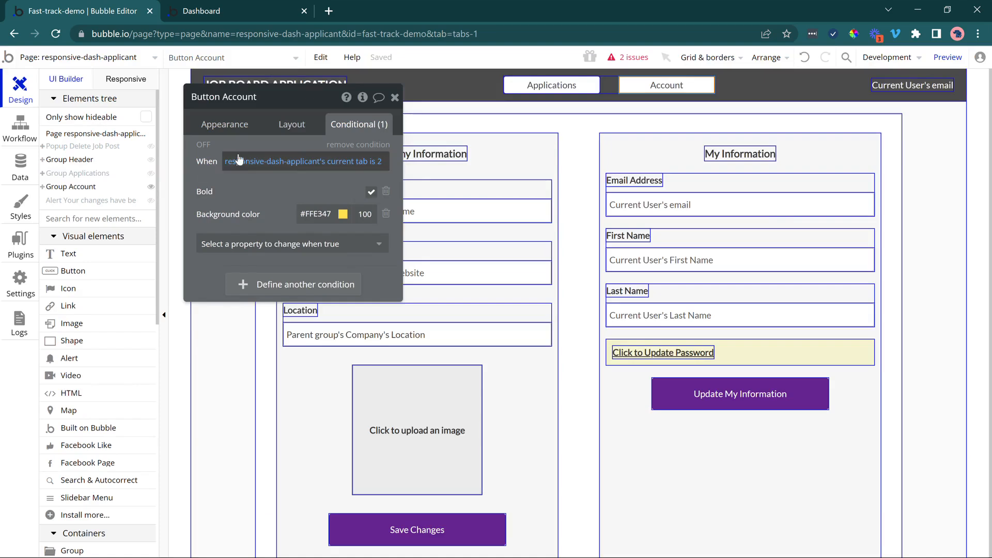
drag(231, 145, 165, 145)
click(535, 152)
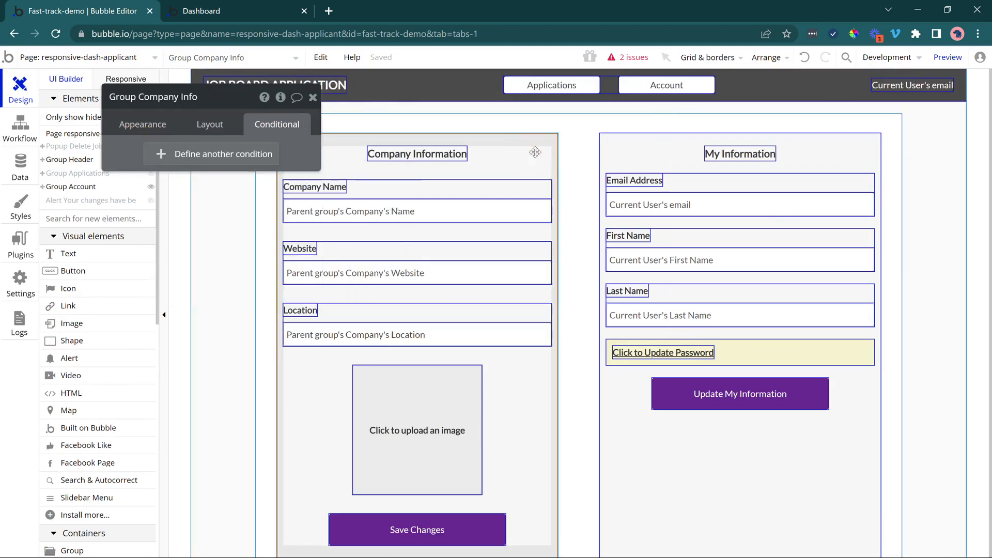
key(Delete)
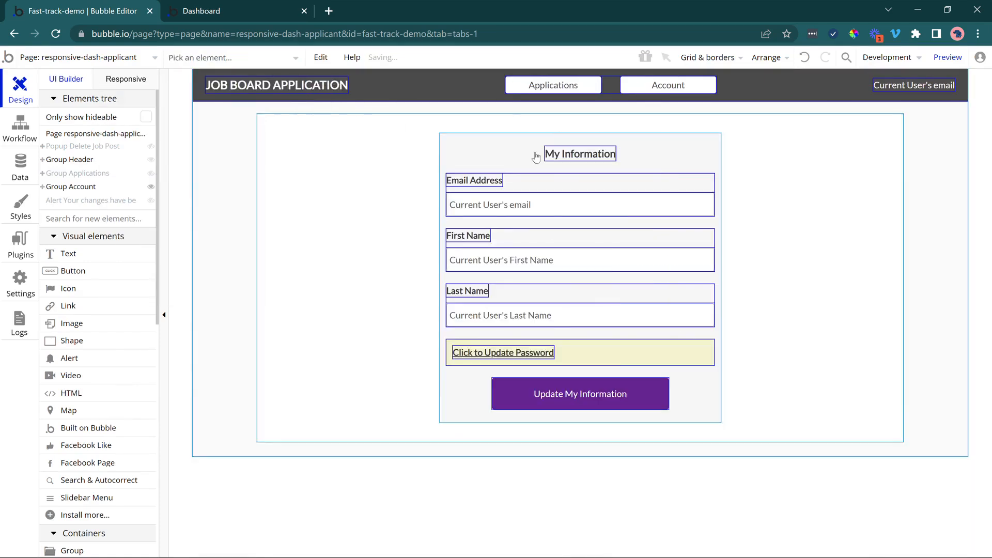
click(528, 155)
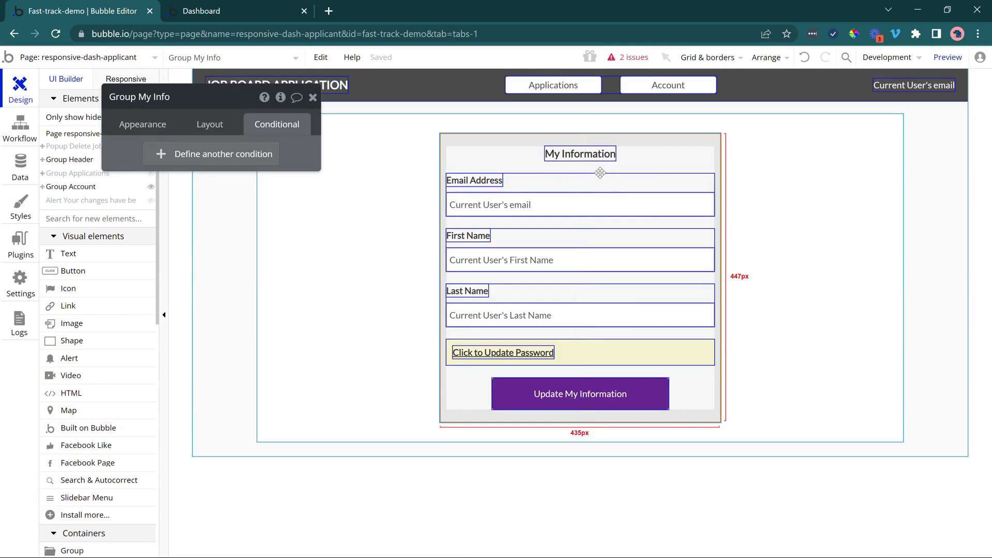
Switch to the dashboard preview and view the Account tab in the reloaded page.
click(184, 17)
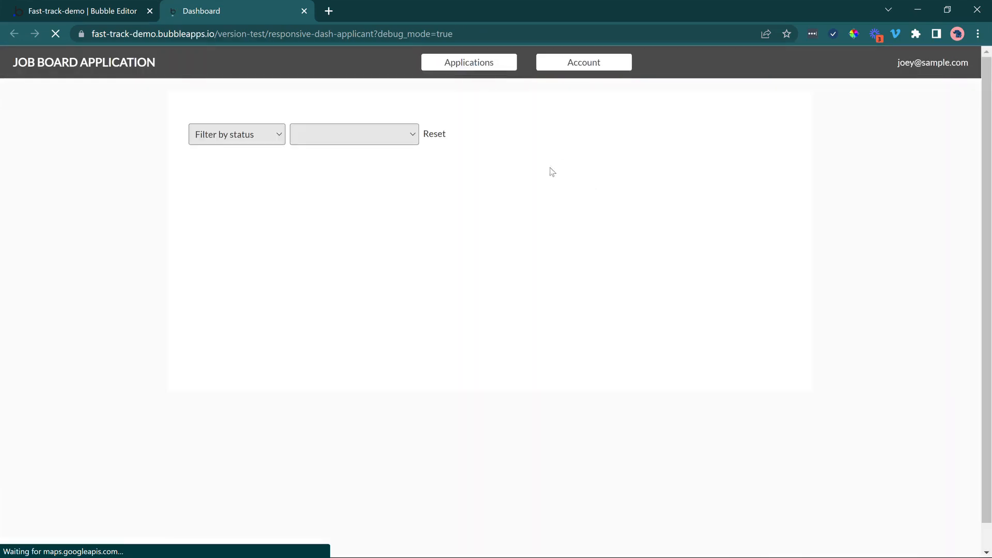
drag(905, 62, 936, 62)
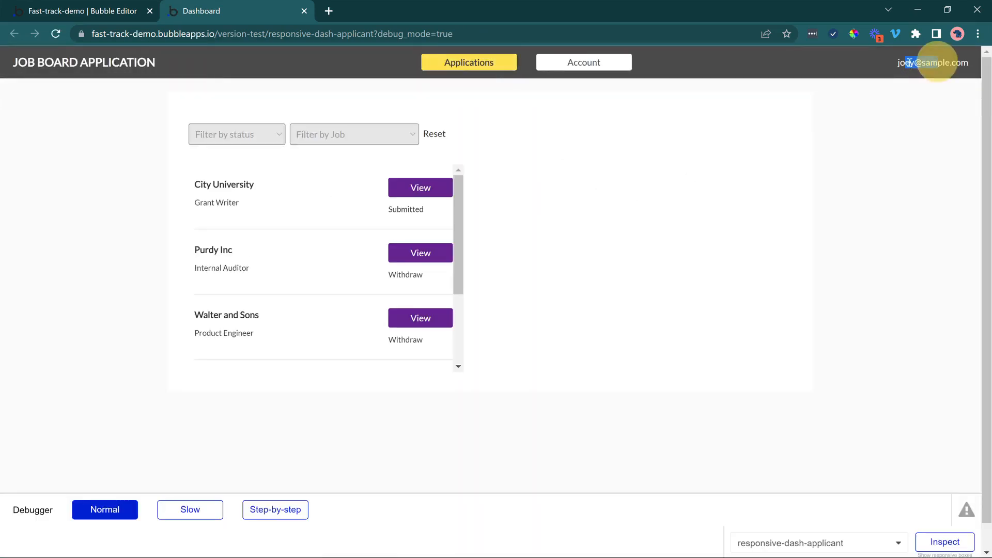
click(569, 73)
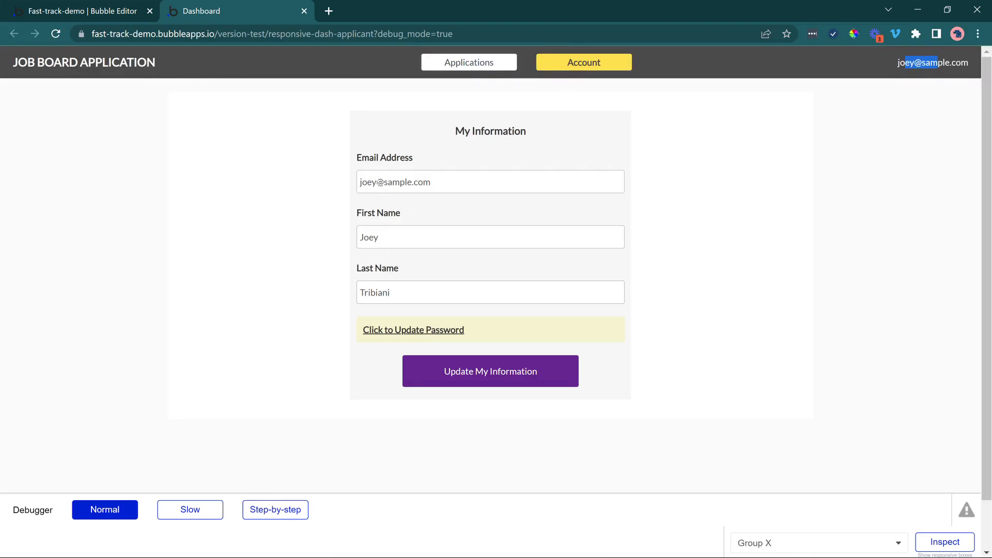
Try to update the applicant's email address, entering the current account password as confirmation, and dismiss the resulting alert.
click(372, 182)
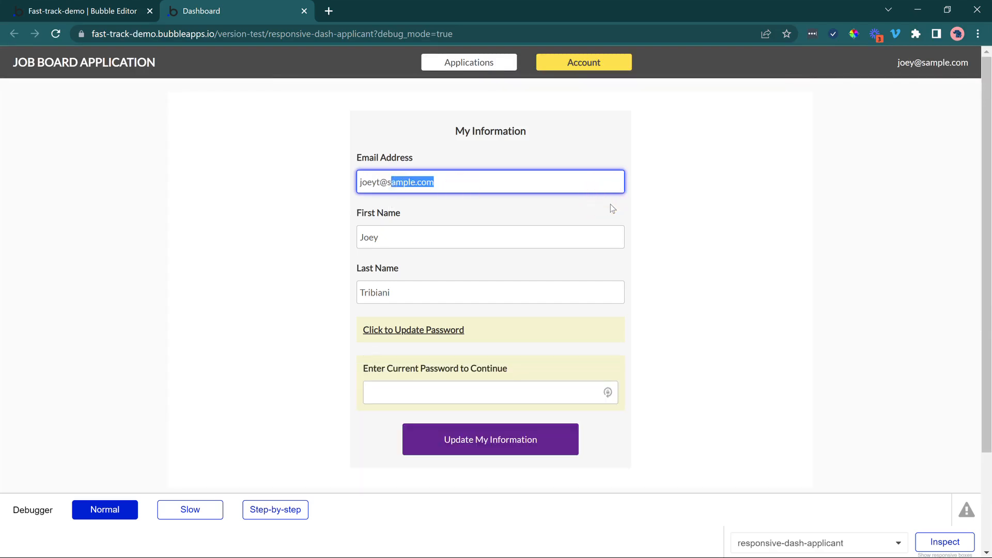
text(friends.com)
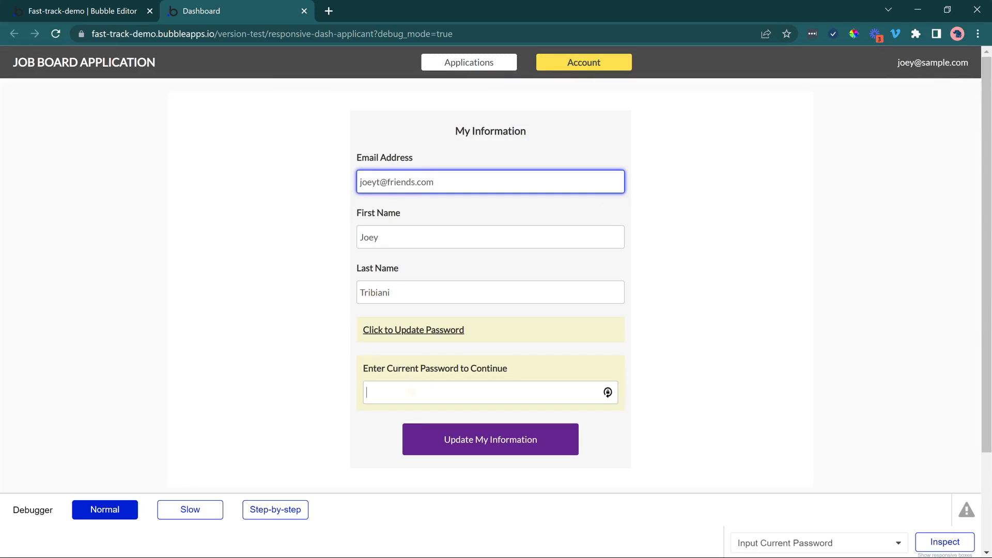
click(366, 392)
scroll(705, 362, down, 1)
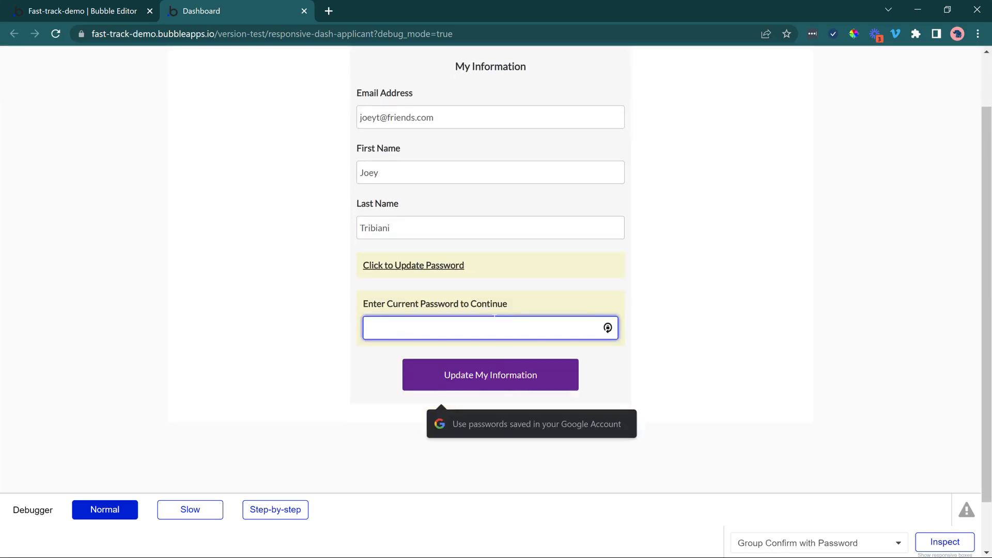
text(test)
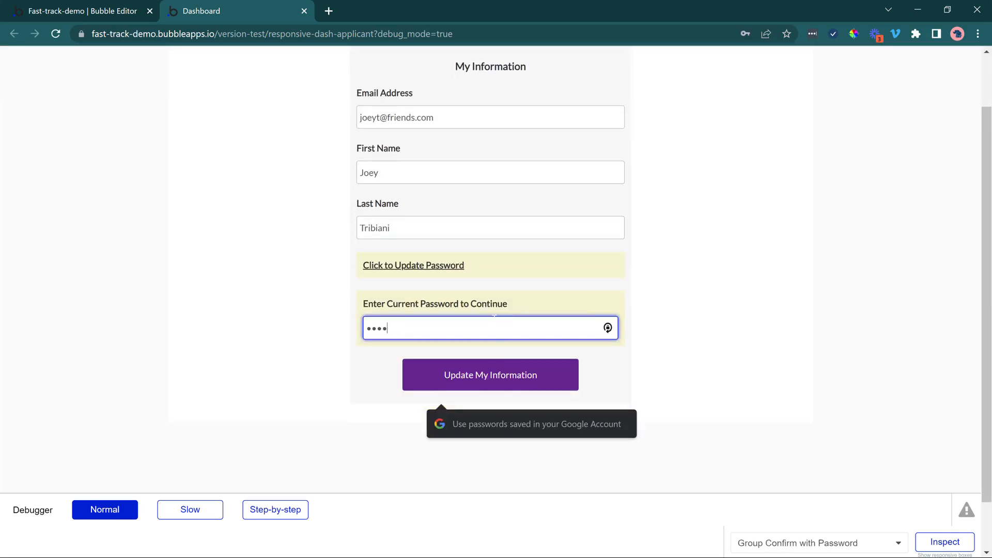
click(478, 386)
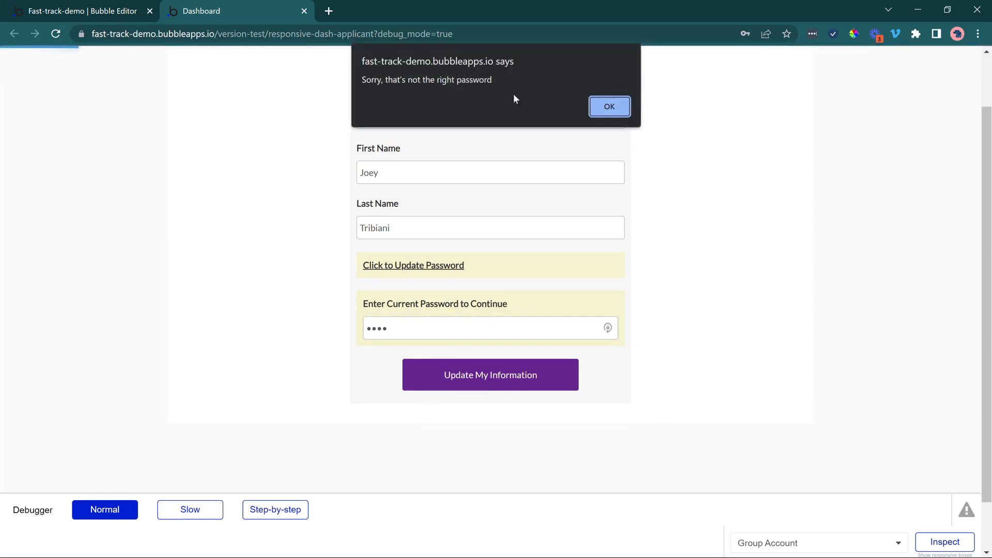
click(612, 112)
scroll(438, 295, up, 2)
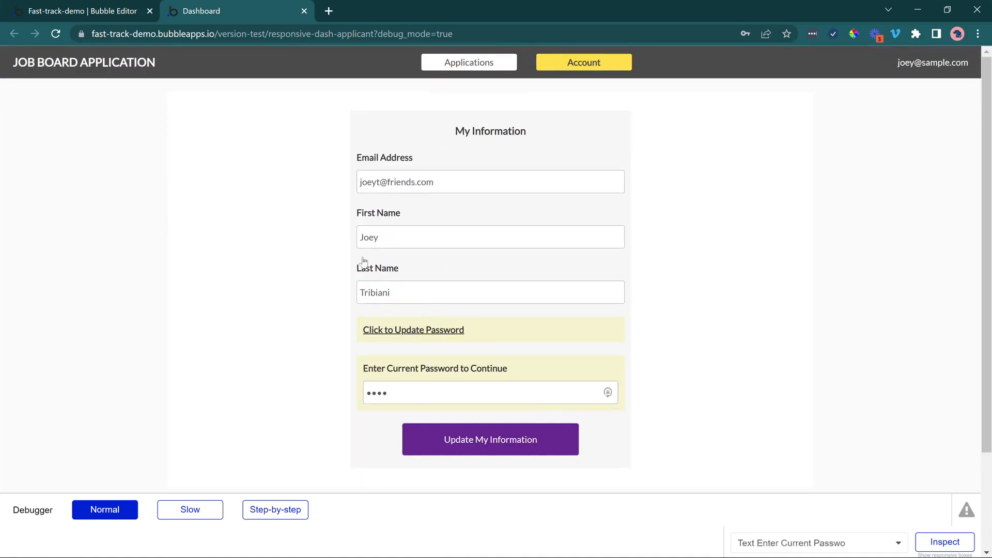
Restore the applicant's original email address in My Information and dismiss the browser's save-password offer.
drag(360, 182, 645, 204)
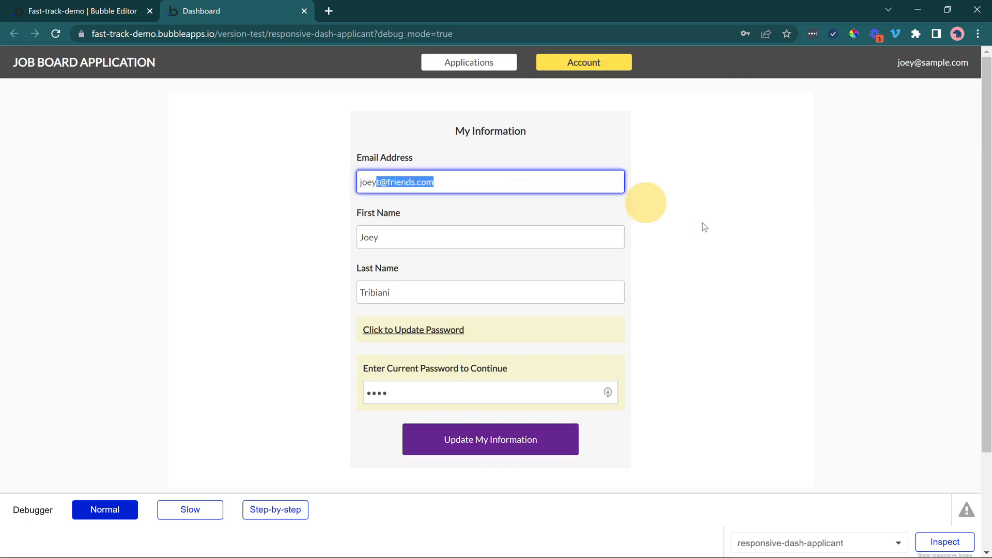
text(joey@sampl)
text(e.com)
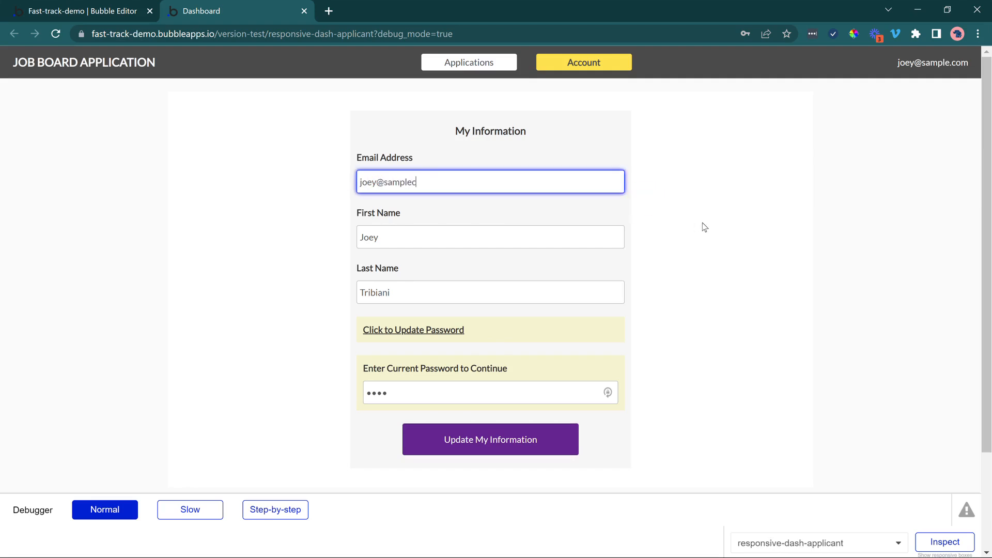
click(702, 222)
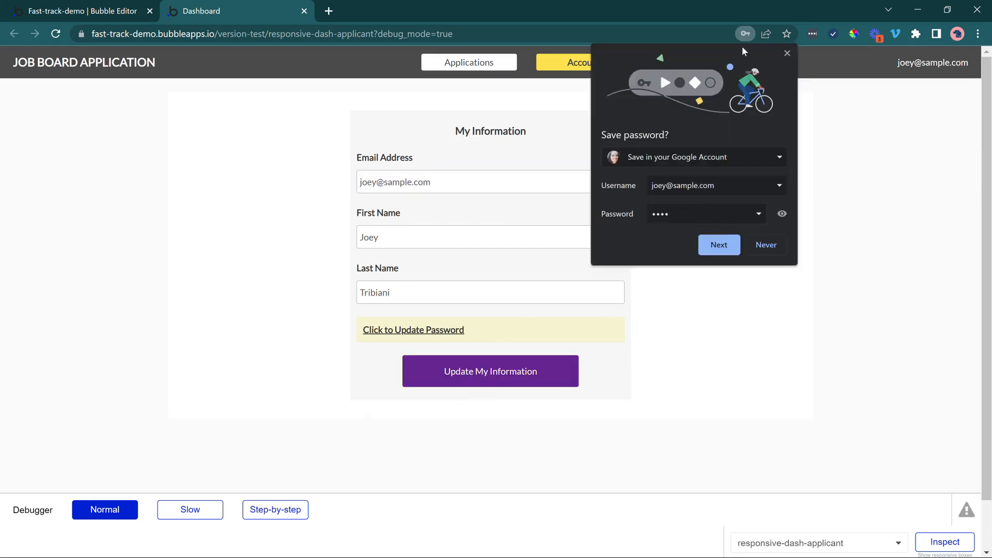
click(782, 54)
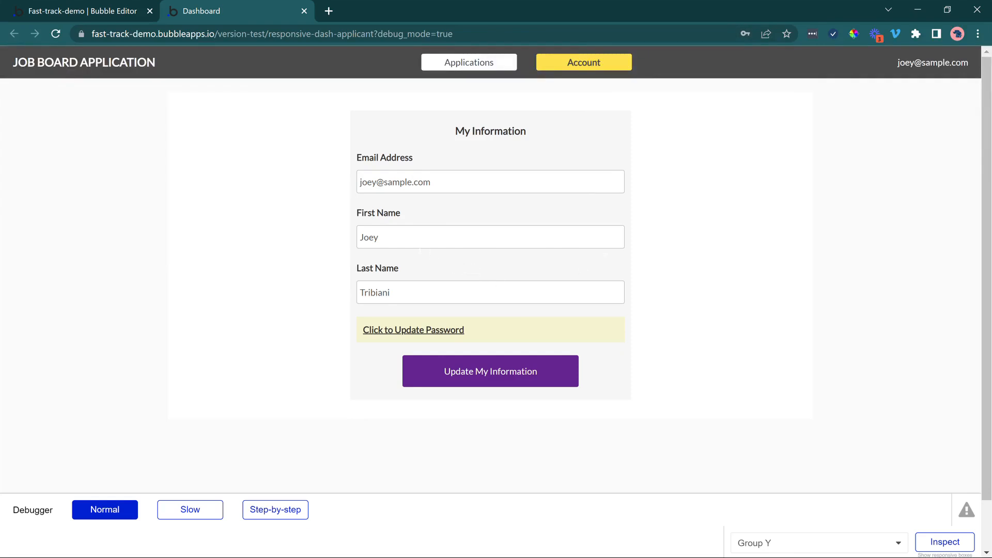
Change the applicant's first name in My Information and save the update.
click(412, 237)
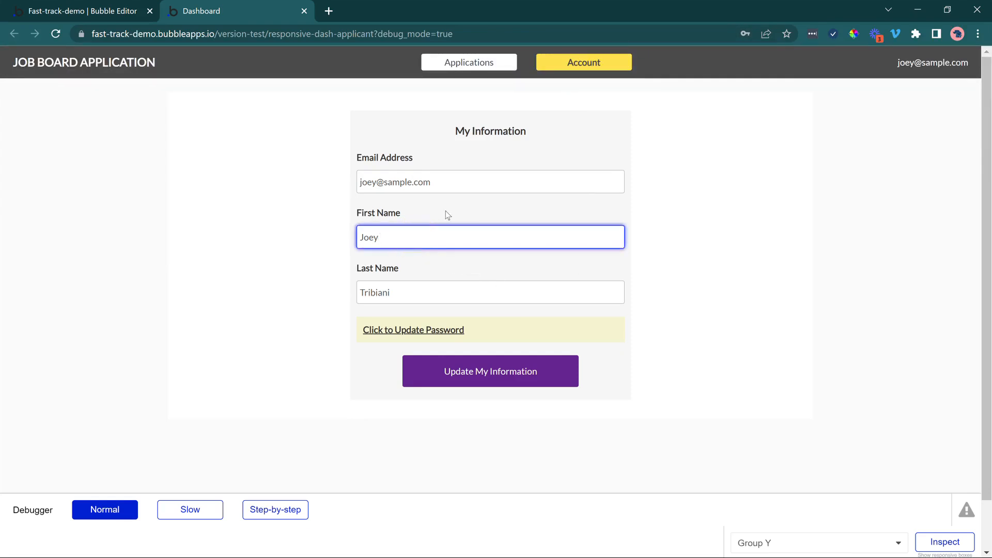
key(BackSpace)
key(BackSpace)
text(seph)
click(515, 380)
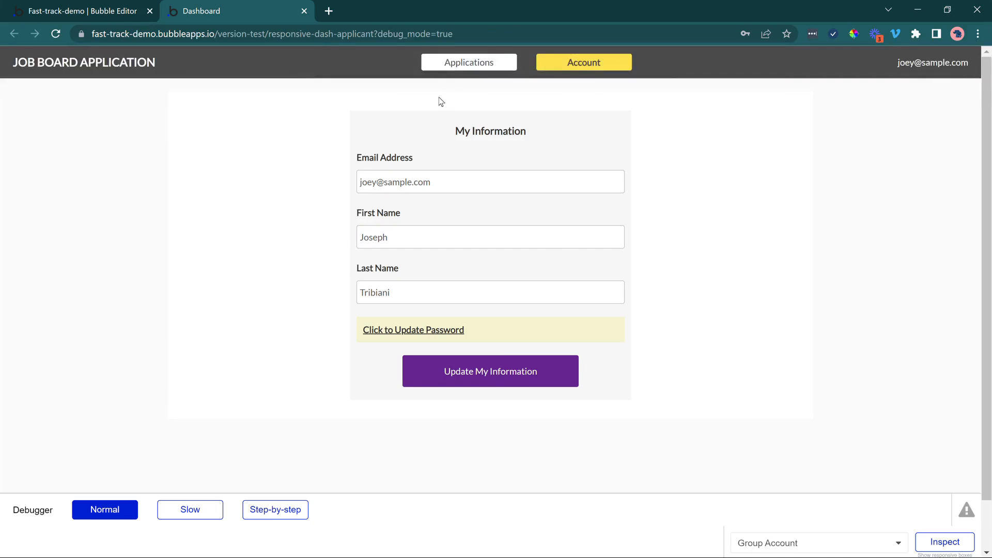
Return to the dashboard's Applications tab and set the browser to never save this site's password.
click(470, 64)
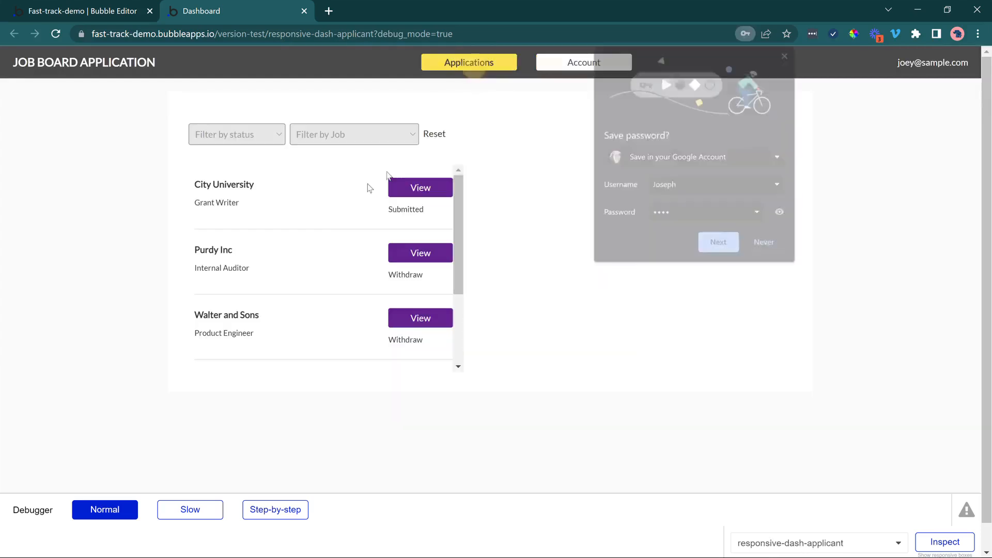
click(610, 206)
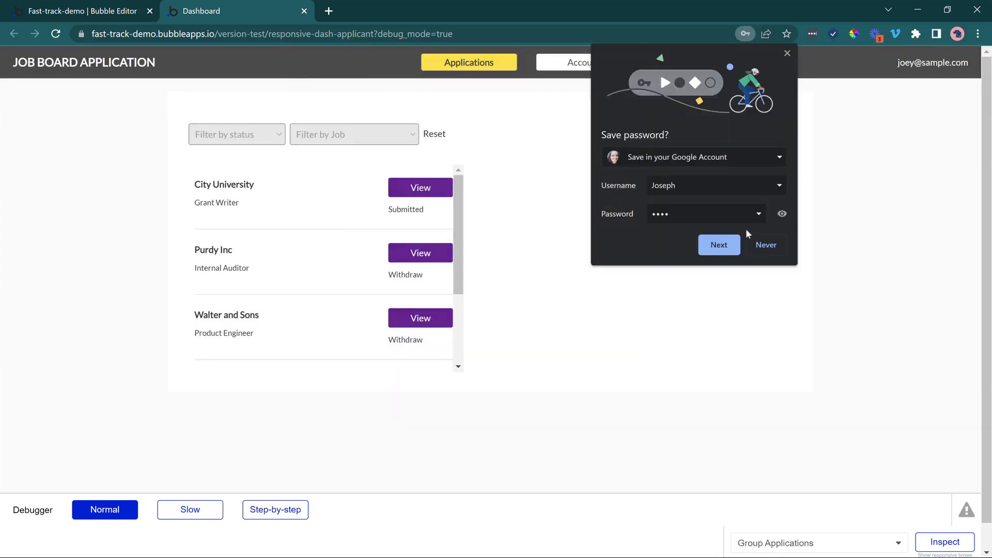
click(765, 245)
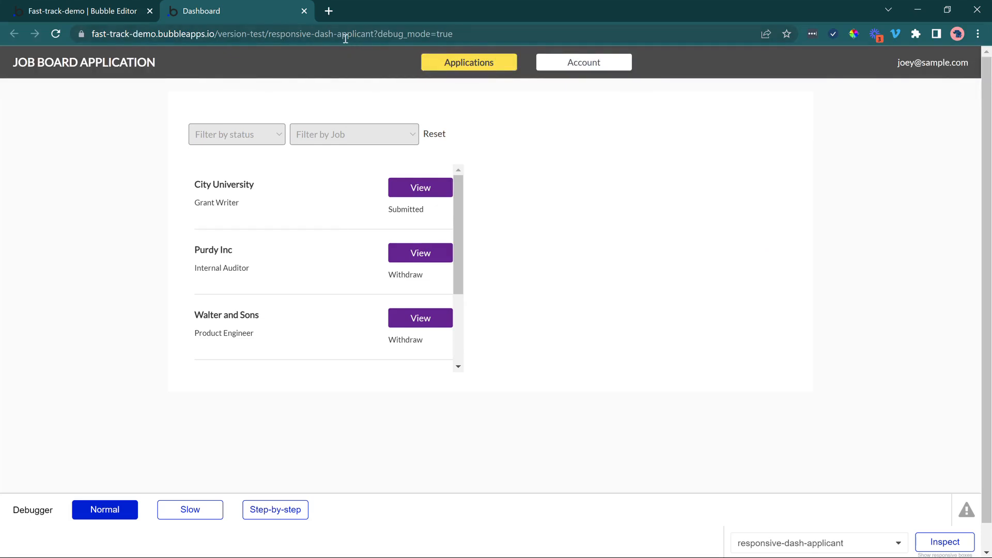
Switch back to the Bubble editor and close the property editor of Group My Info.
click(67, 11)
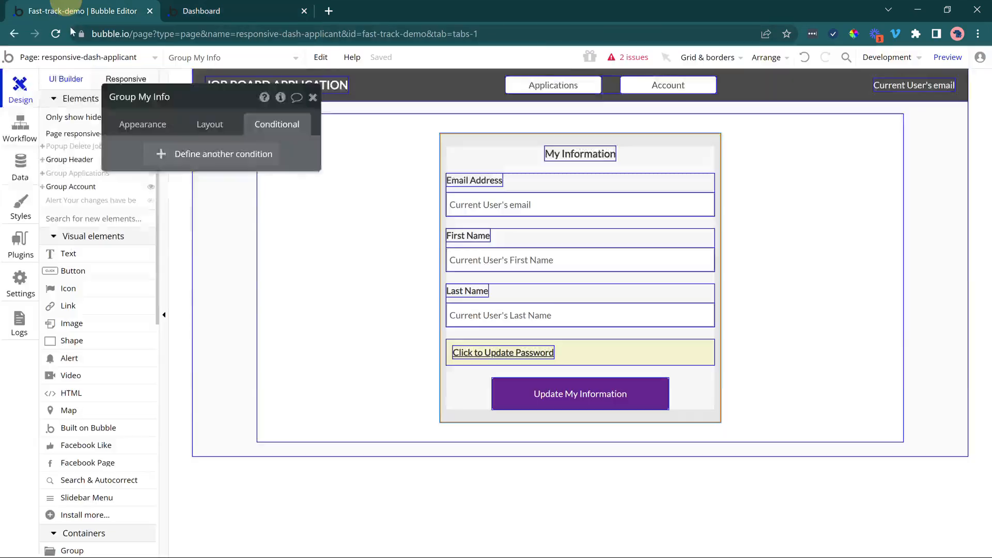
click(313, 99)
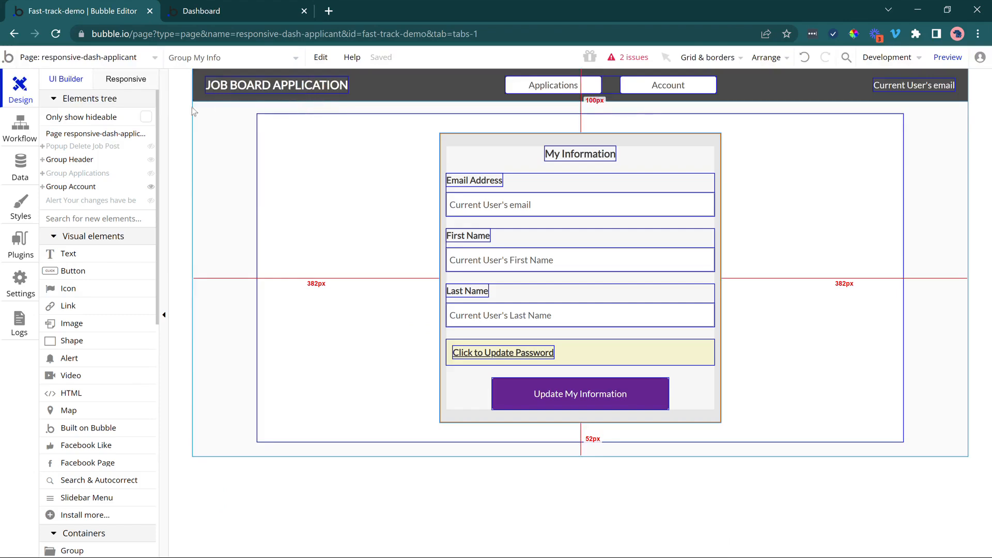